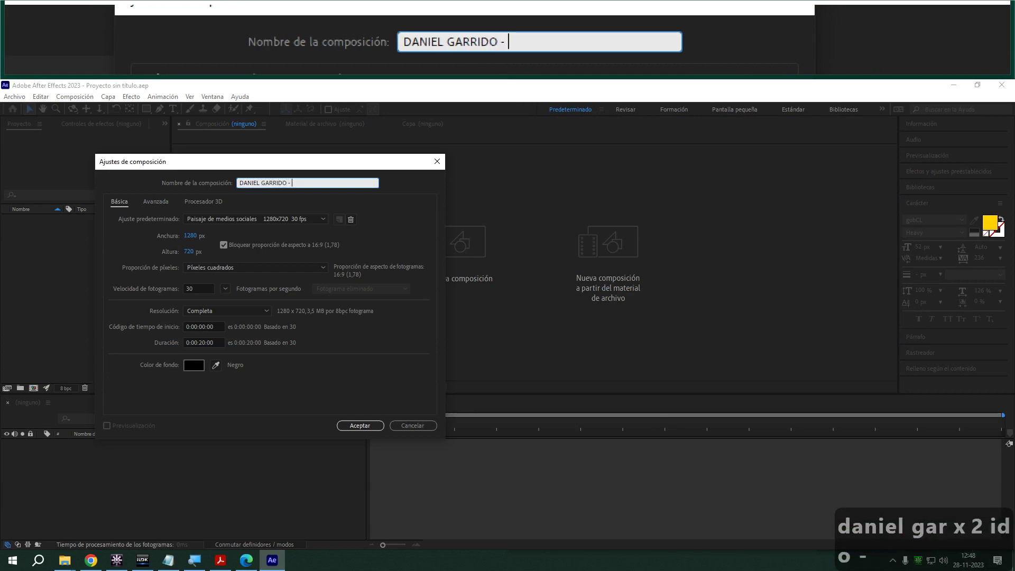
- Finish the composition name with "- SECCIÓN 5" after the person's name and create the 1280x720, 30 fps, 20-second composition with viewer updating enabled
text(- SECCIÓN 5)
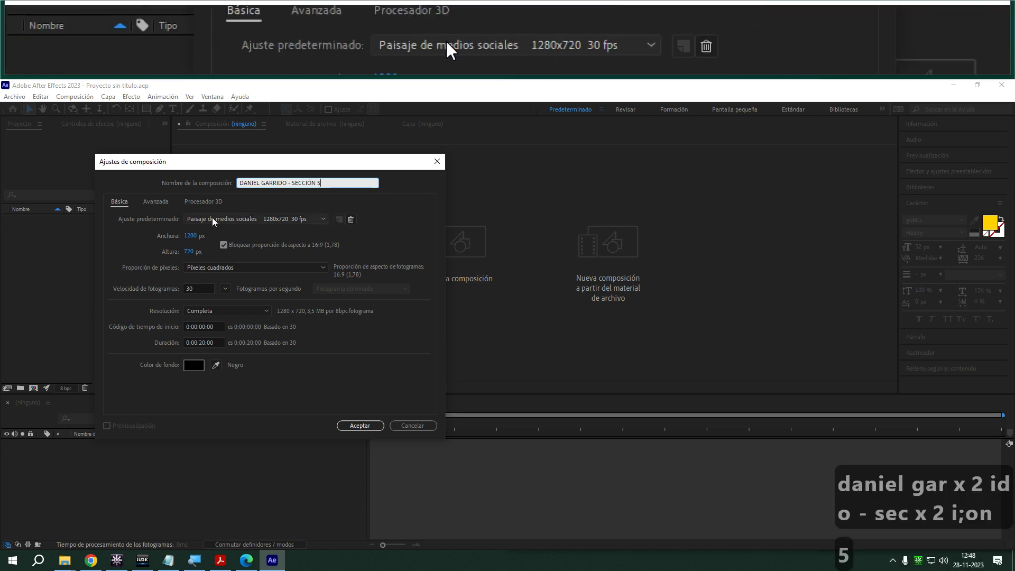
click(197, 236)
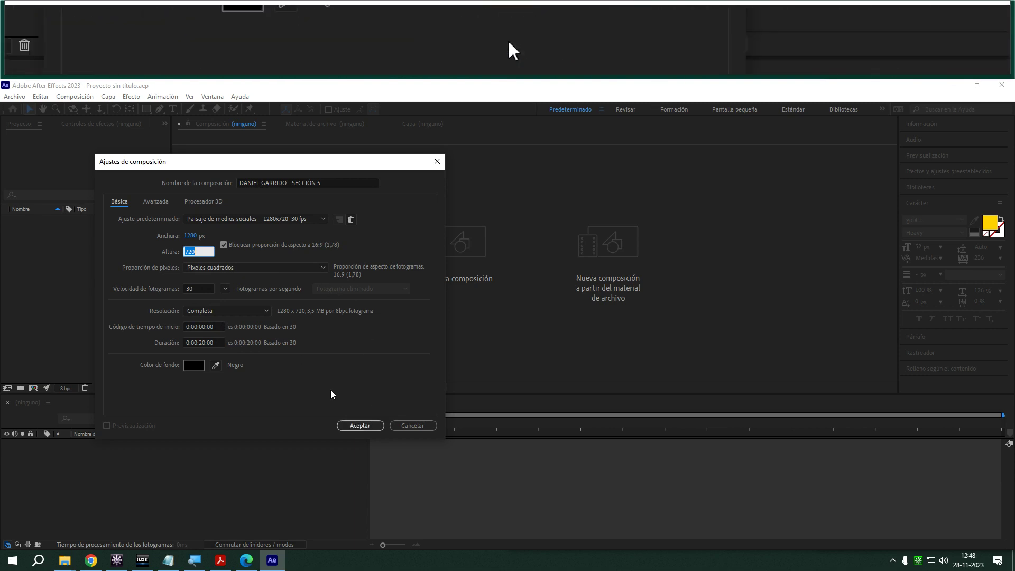
click(357, 424)
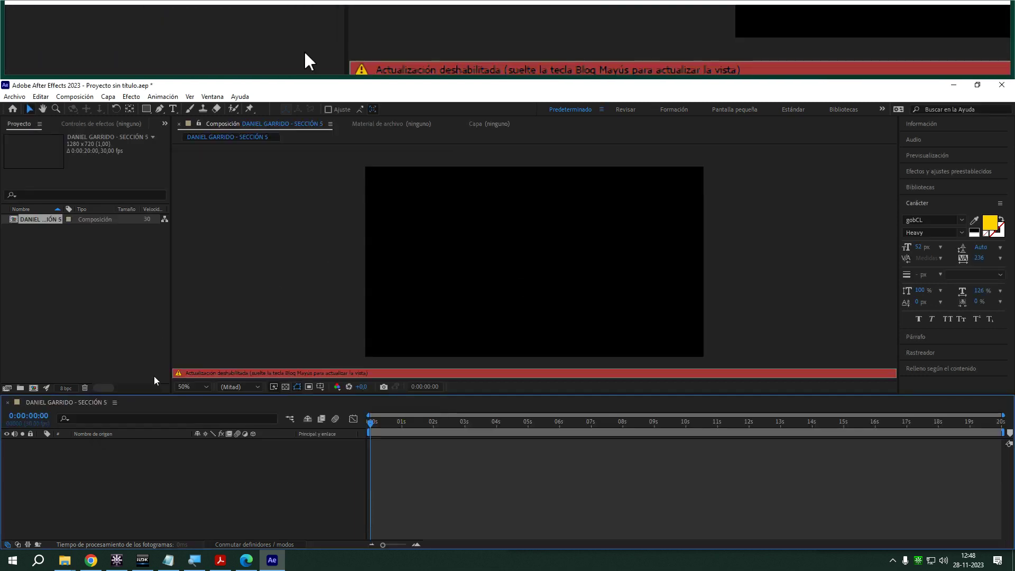
key(Caps_Lock)
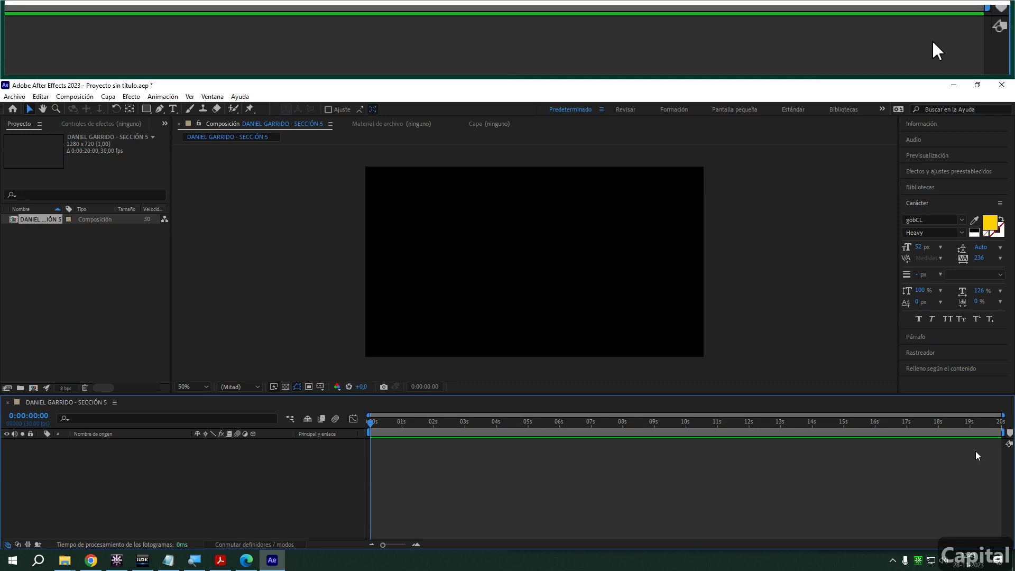
- Import MAPA ARREGLADO, MAPA TRAZADO and Waves Chroma Key from the MATERIAL folder into the project
double_click(59, 280)
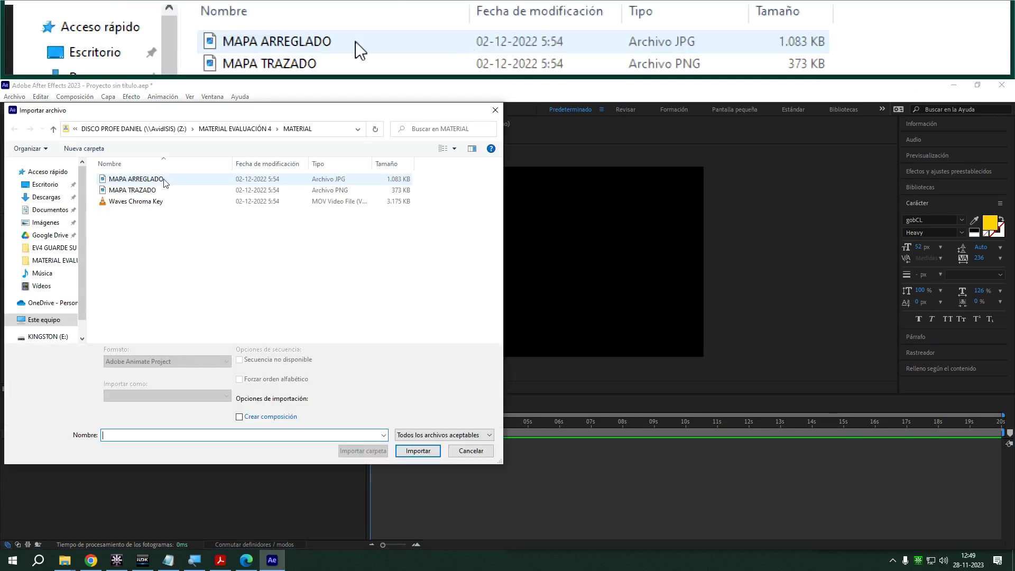
click(132, 180)
click(133, 191)
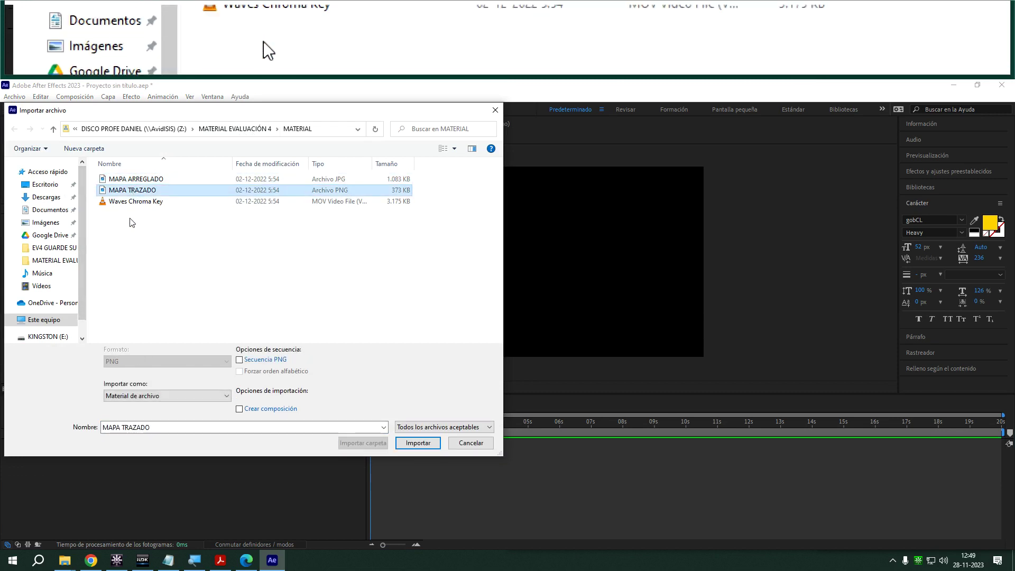
click(136, 201)
drag(113, 273, 152, 184)
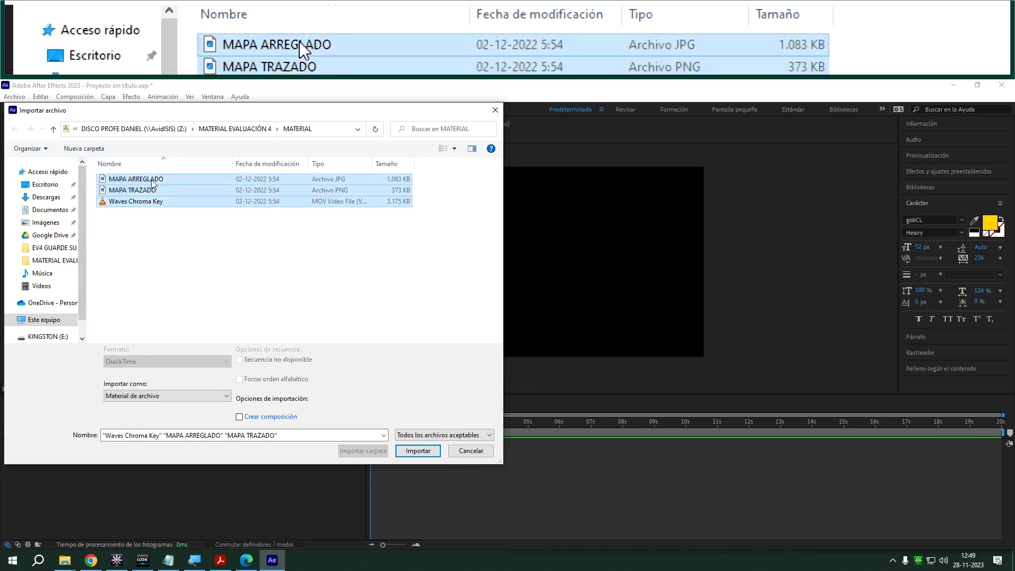
click(423, 454)
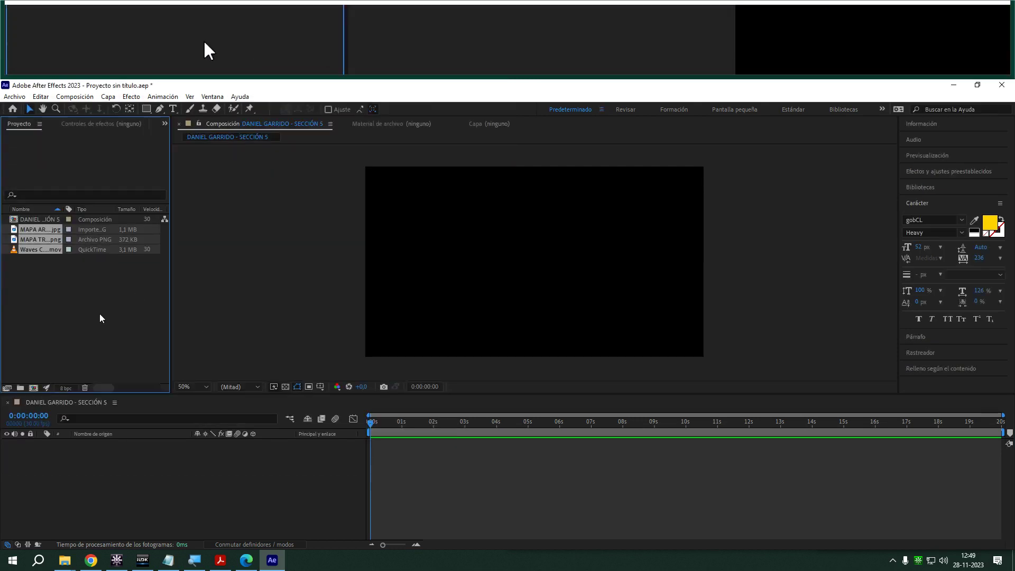
- Add MAPA ARREGLADO.jpg to the composition's timeline and apply the CC Sphere perspective effect to it
drag(43, 229, 135, 494)
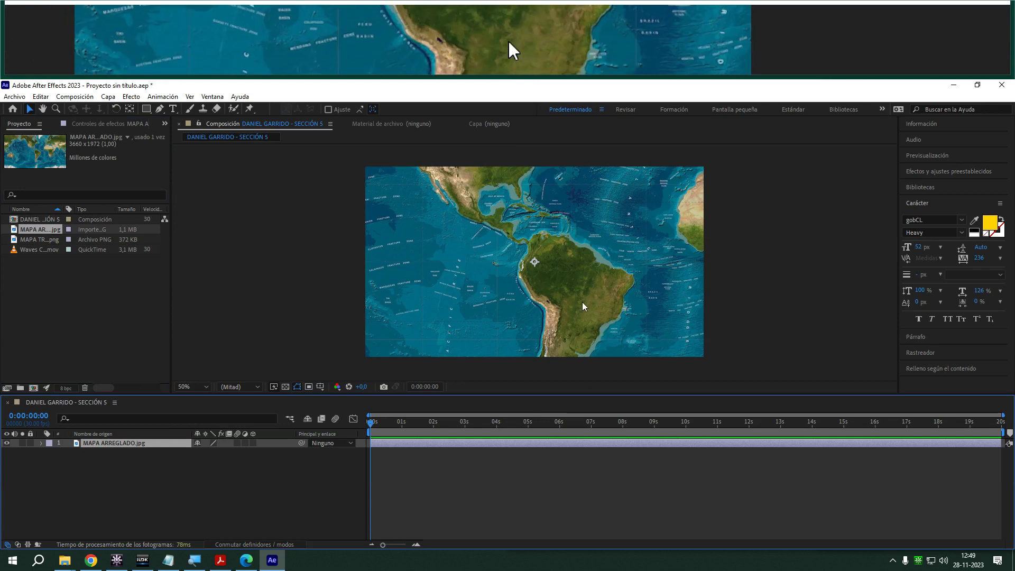
right_click(100, 444)
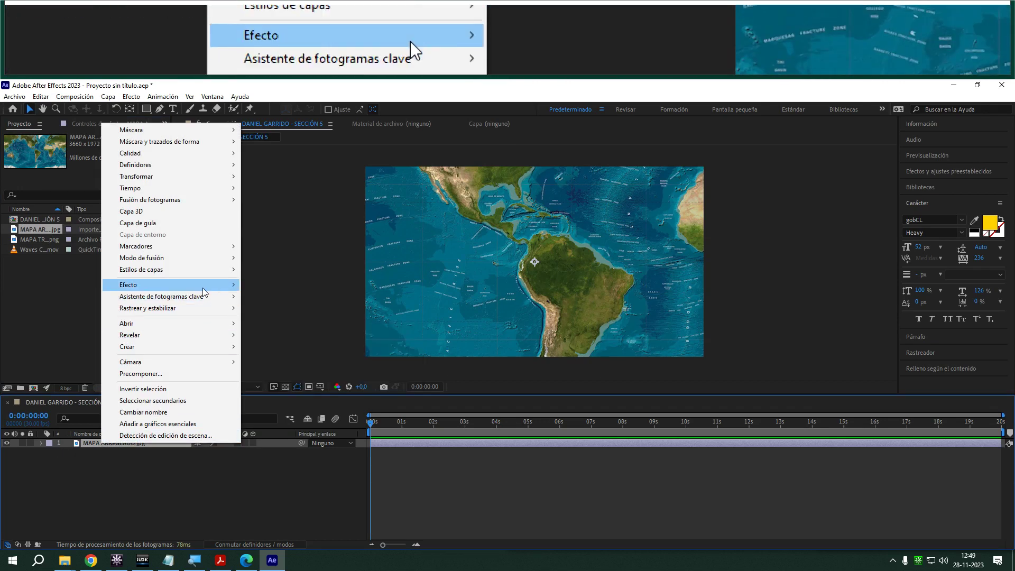
mouse_move(203, 290)
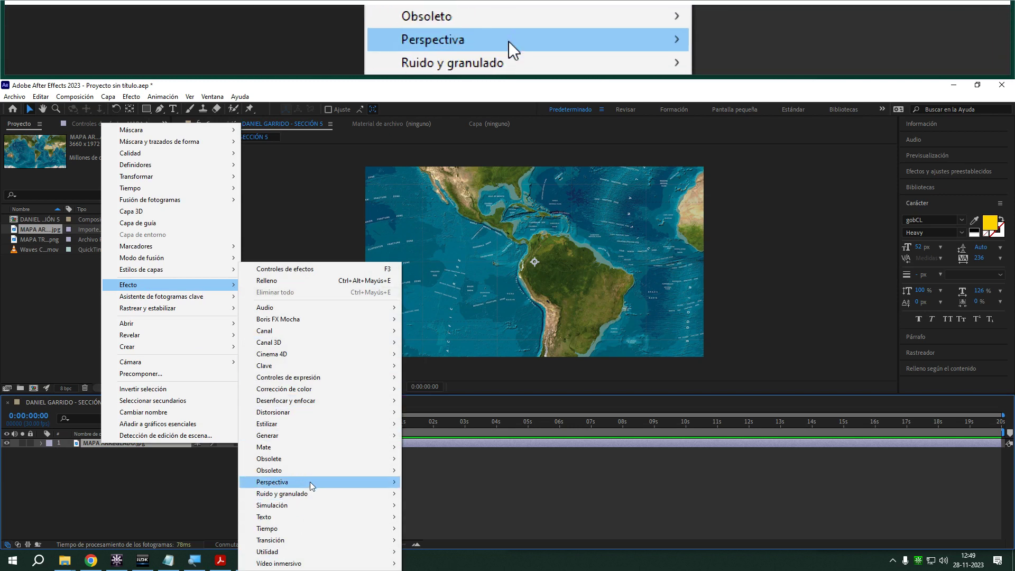
mouse_move(315, 481)
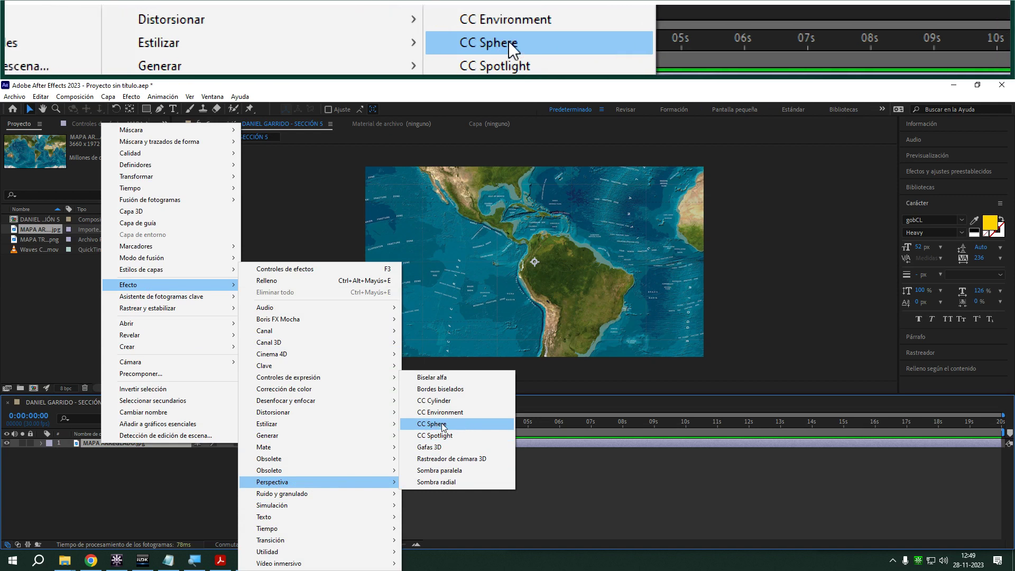
click(442, 426)
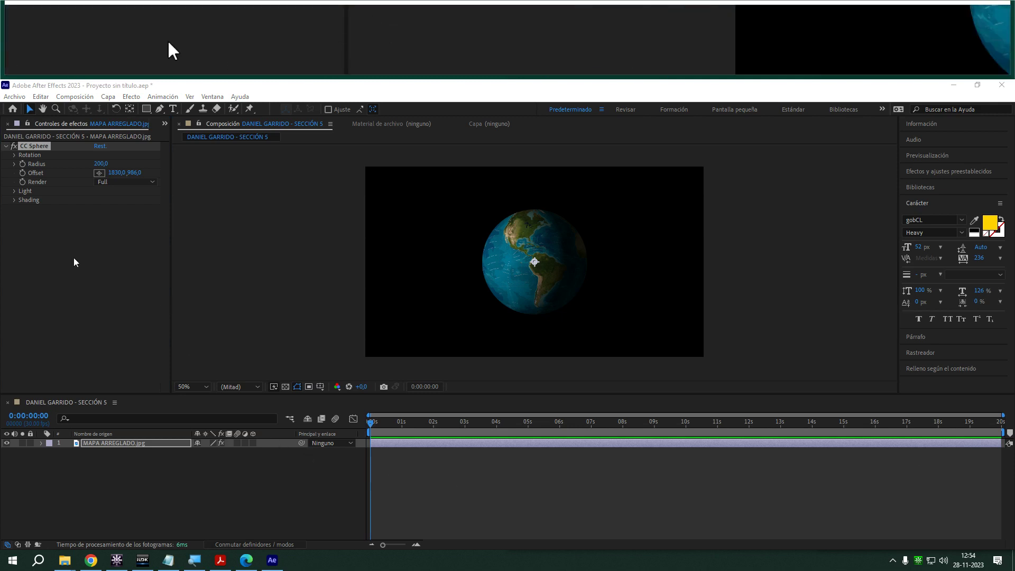
- Import MUESTRA EVALUACION 4.mp4 from the MATERIAL EVALUACIÓN 4 folder and place it beneath the map layer in the timeline
scroll(22, 126, up, 1)
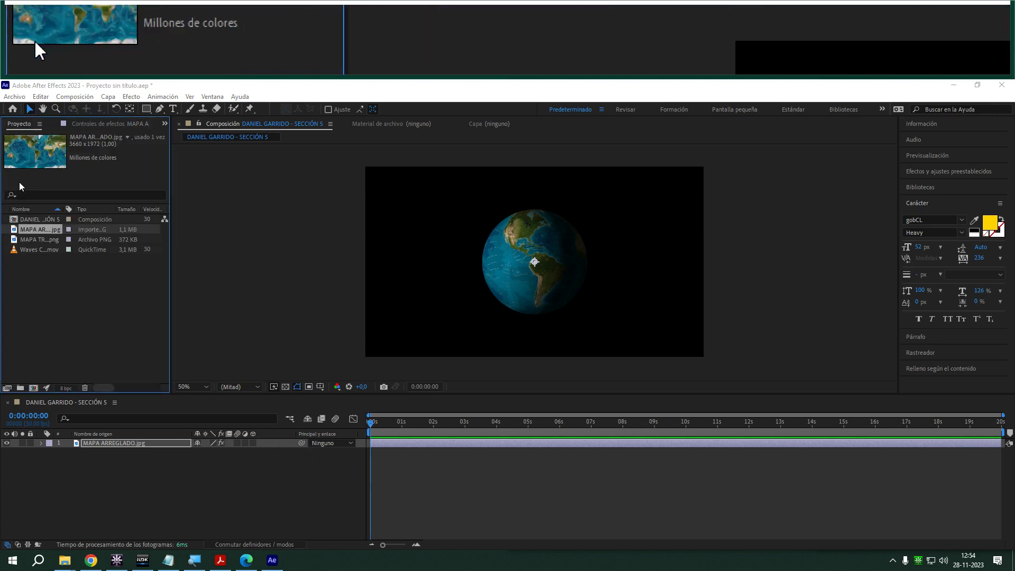
double_click(62, 299)
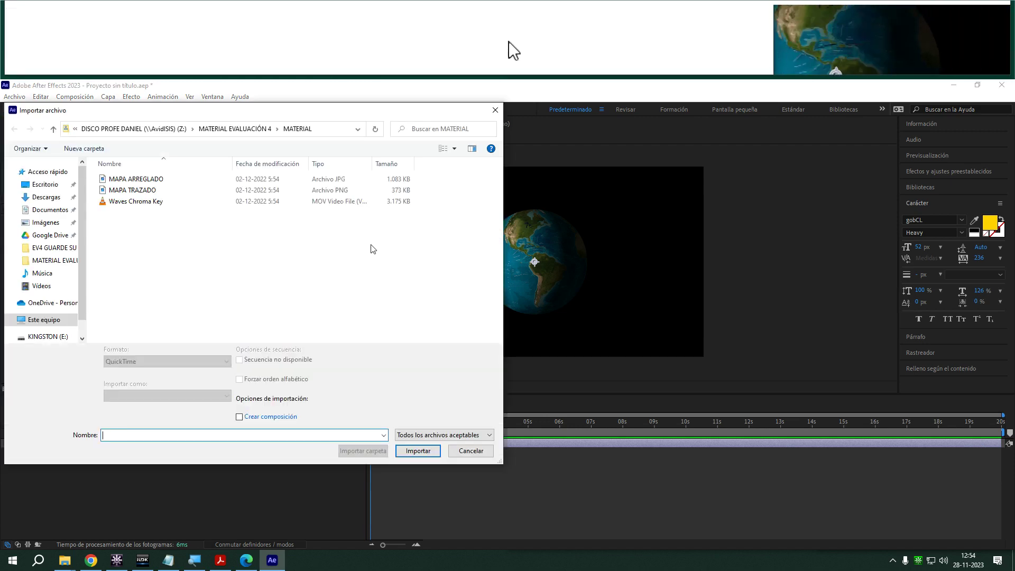
click(221, 128)
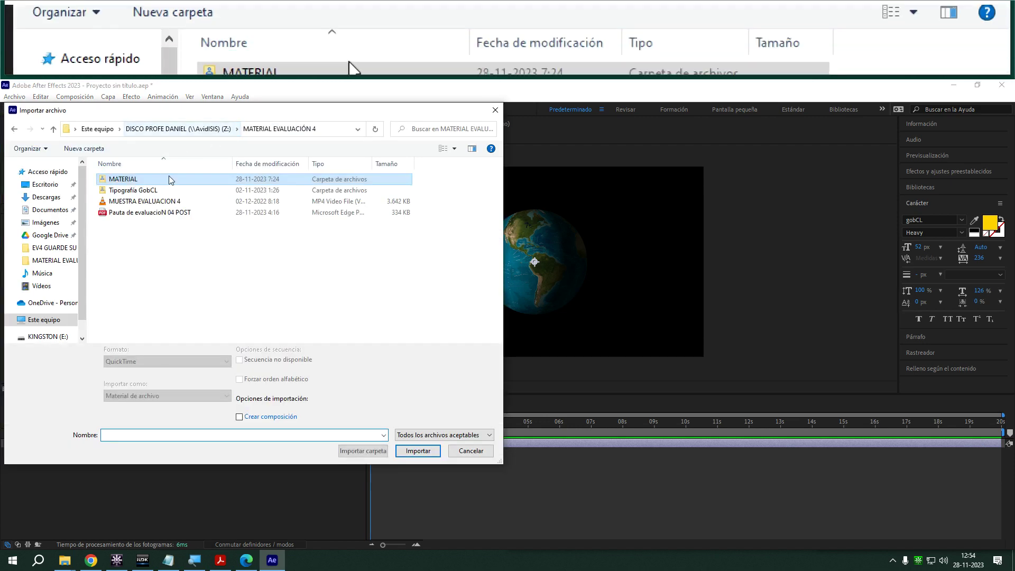
double_click(146, 203)
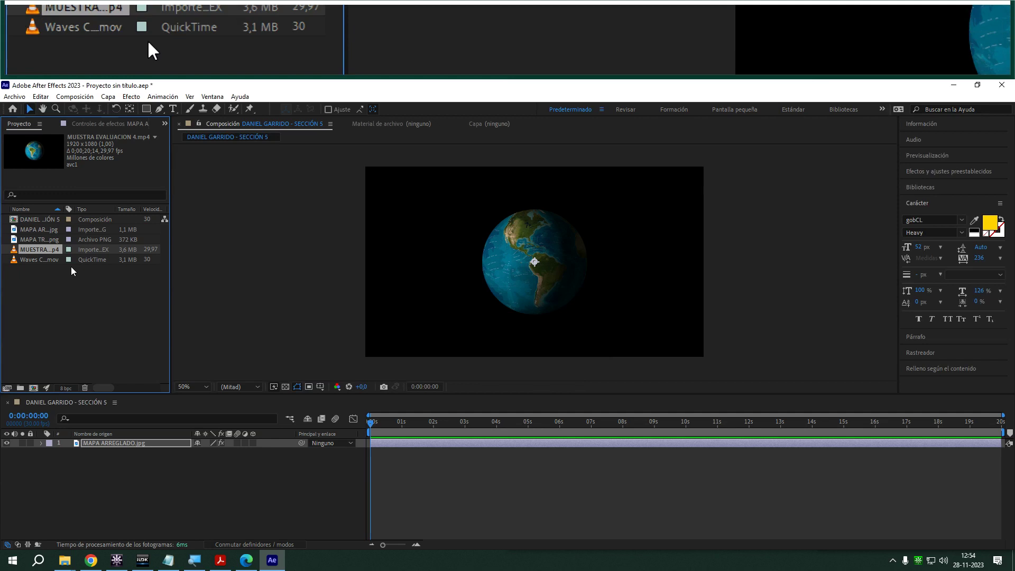
drag(51, 252, 96, 497)
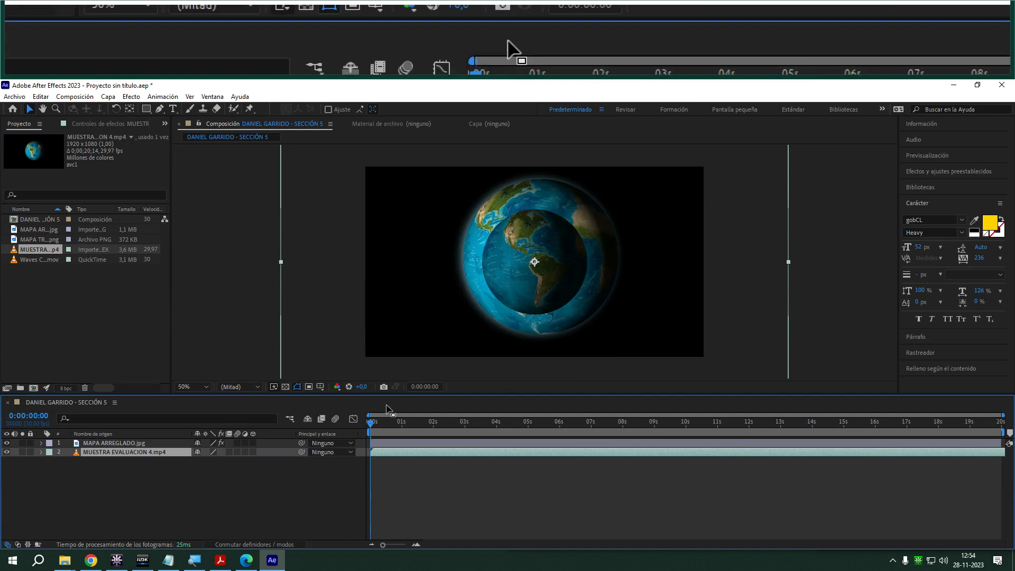
- Set the scale of the MUESTRA EVALUACION 4.mp4 layer to 67%
key(s)
drag(207, 461, 188, 460)
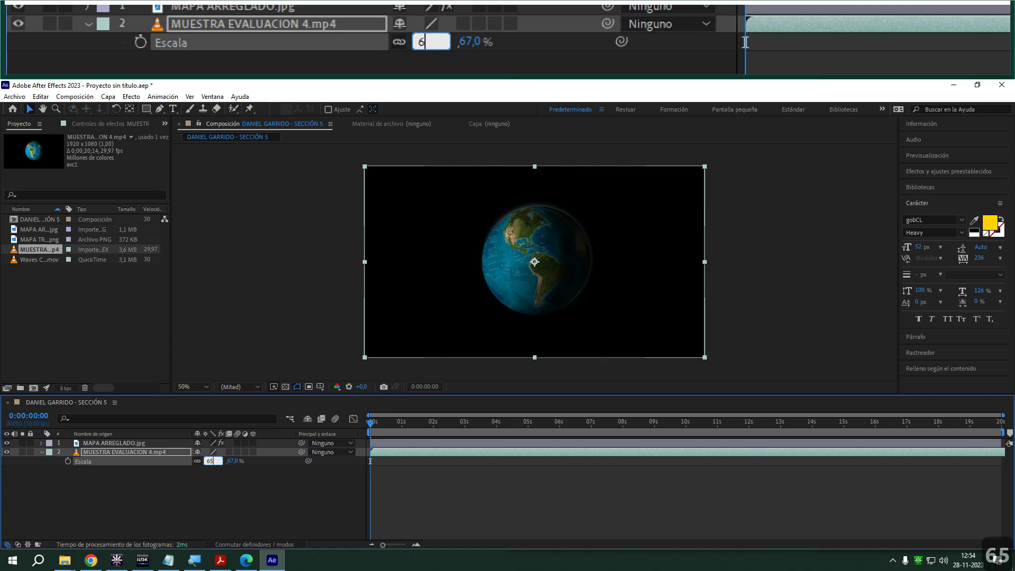
text(65)
key(Return)
click(209, 460)
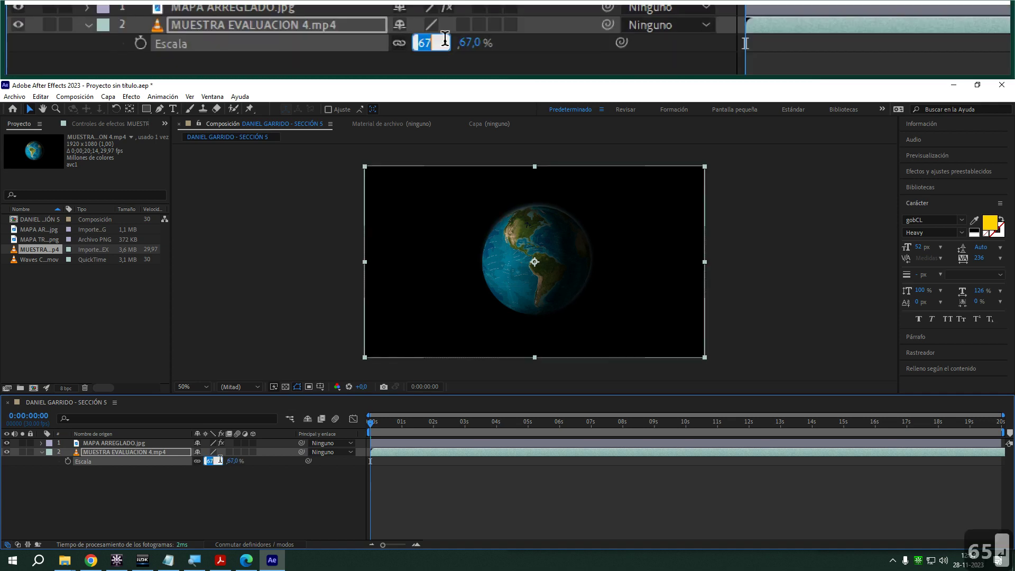
click(199, 489)
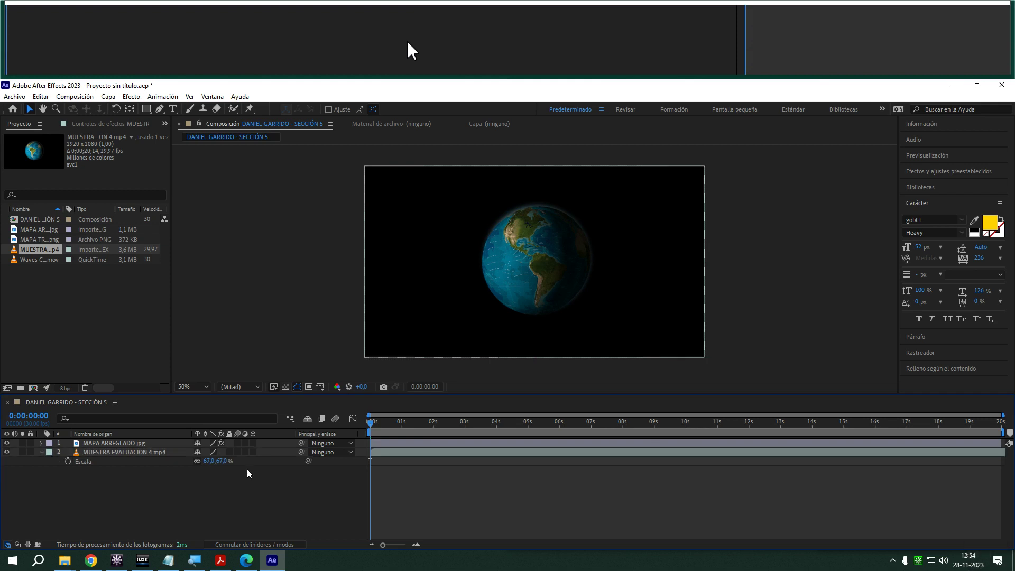
- Set the CC Sphere radius on the MAPA ARREGLADO.jpg layer to 216
click(111, 443)
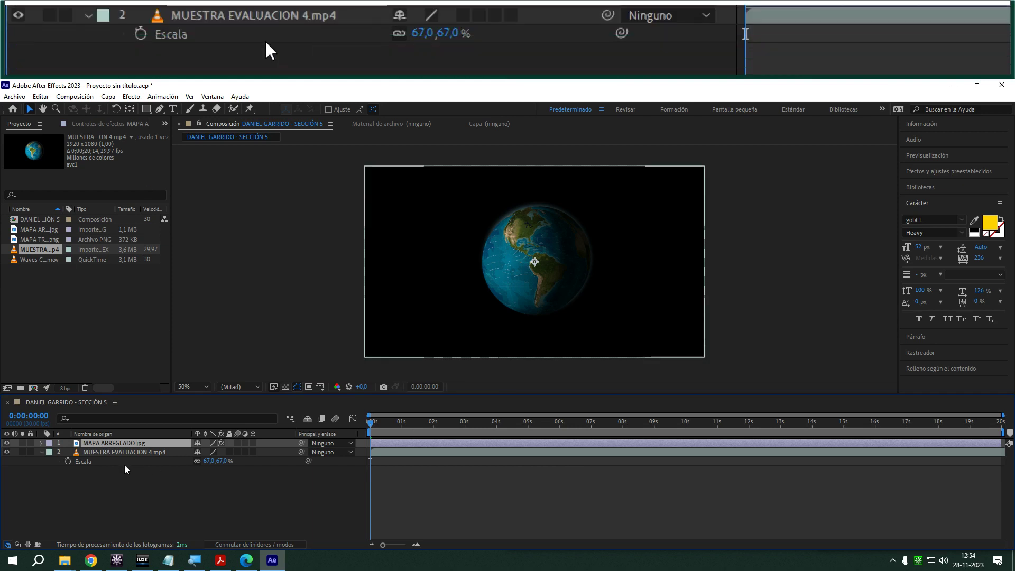
click(84, 124)
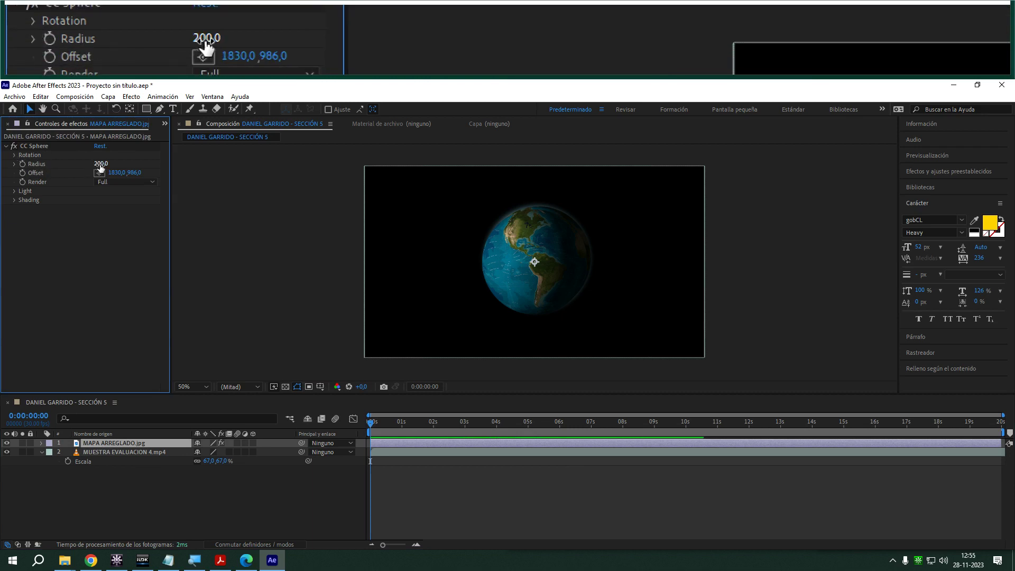
mouse_move(101, 167)
mouse_down()
mouse_move(87, 166)
mouse_move(107, 165)
mouse_up()
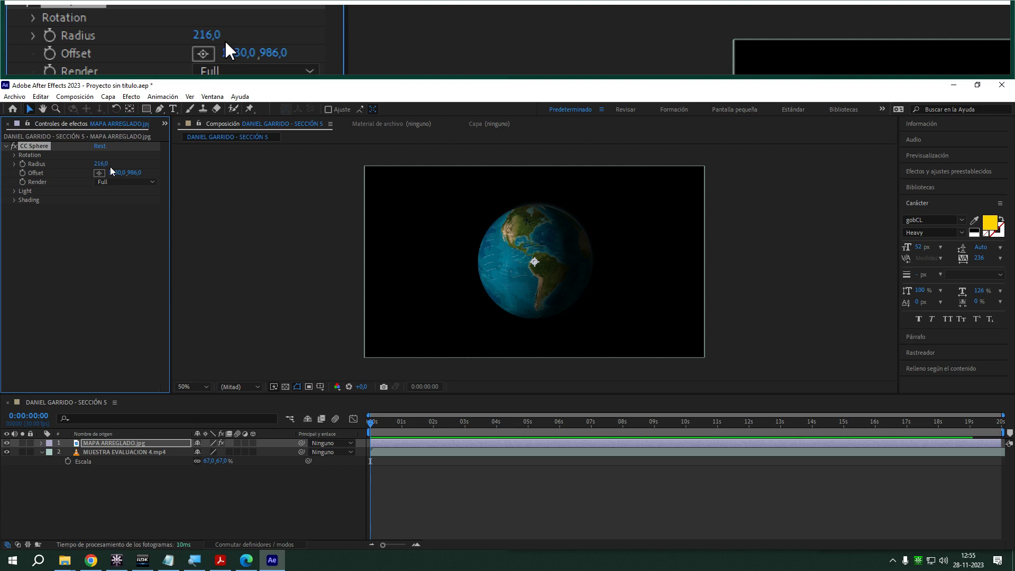
- Set the opacity of the MAPA ARREGLADO.jpg layer to 80%
click(151, 445)
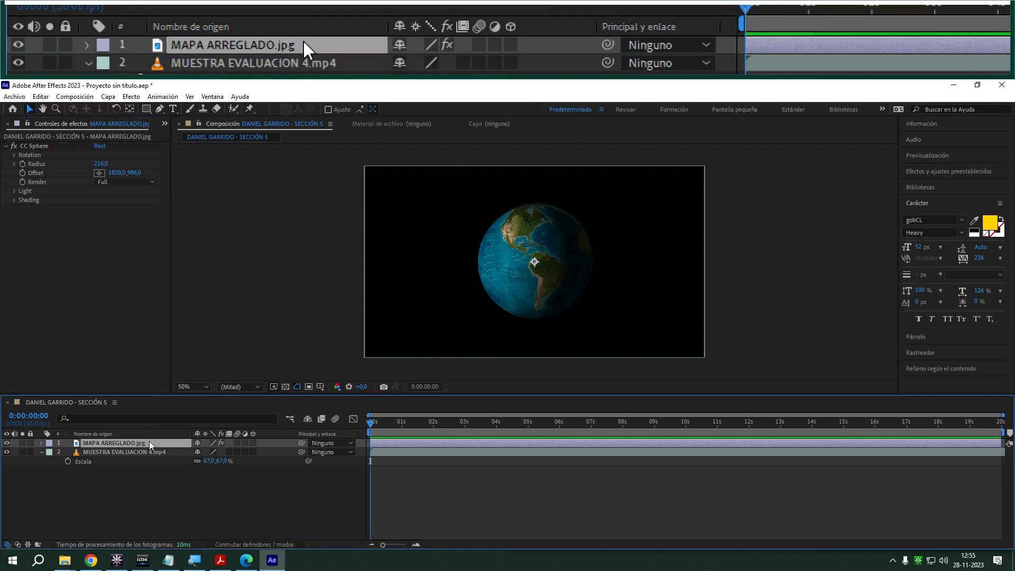
key(t)
click(202, 452)
text(80)
key(Return)
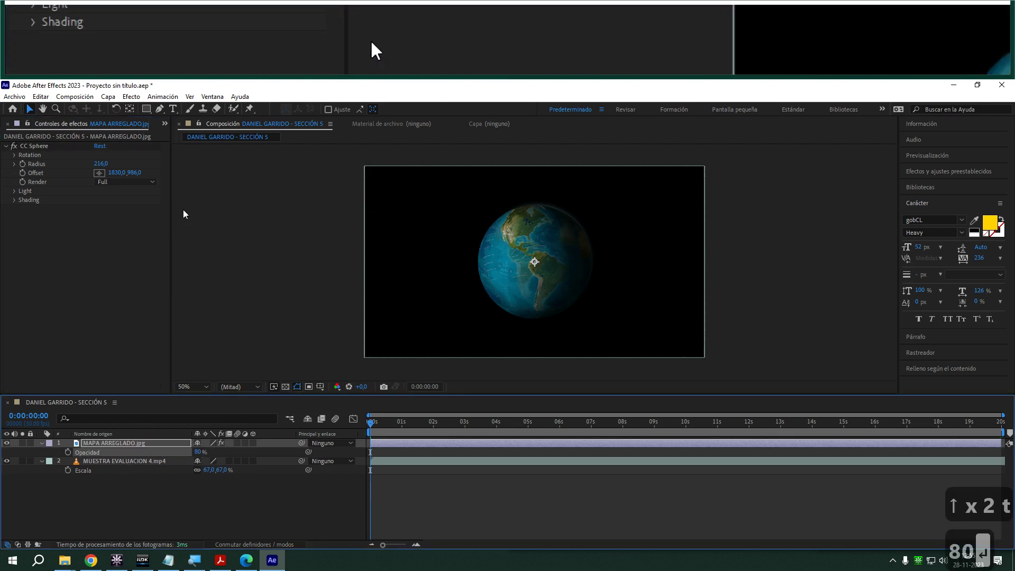
- Rotate the CC Sphere globe to 15° on Rotation X and -26° on Rotation Y
click(14, 154)
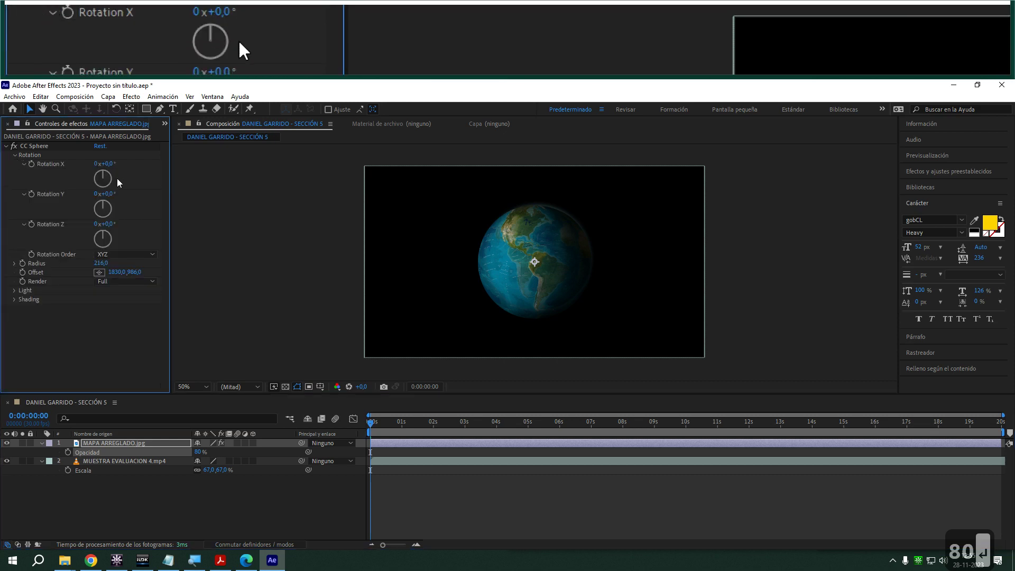
mouse_move(104, 164)
mouse_down()
mouse_move(115, 165)
mouse_move(104, 165)
mouse_up()
click(101, 164)
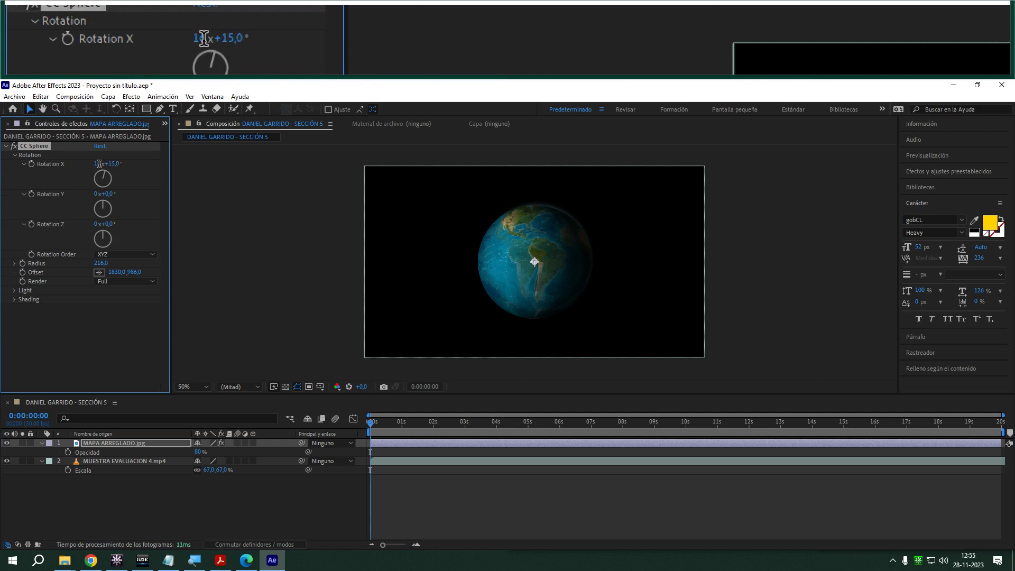
key(Return)
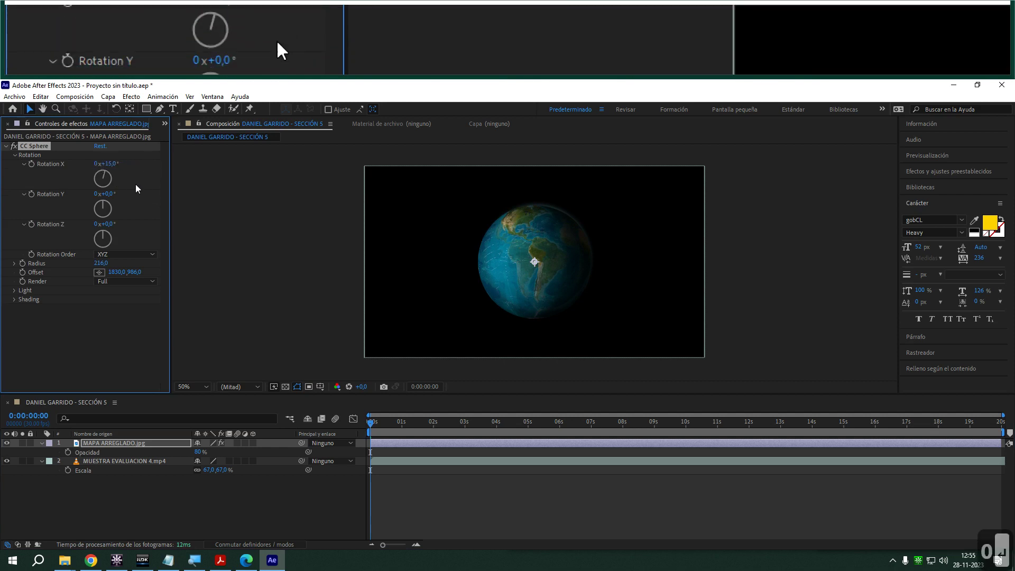
drag(103, 194, 95, 192)
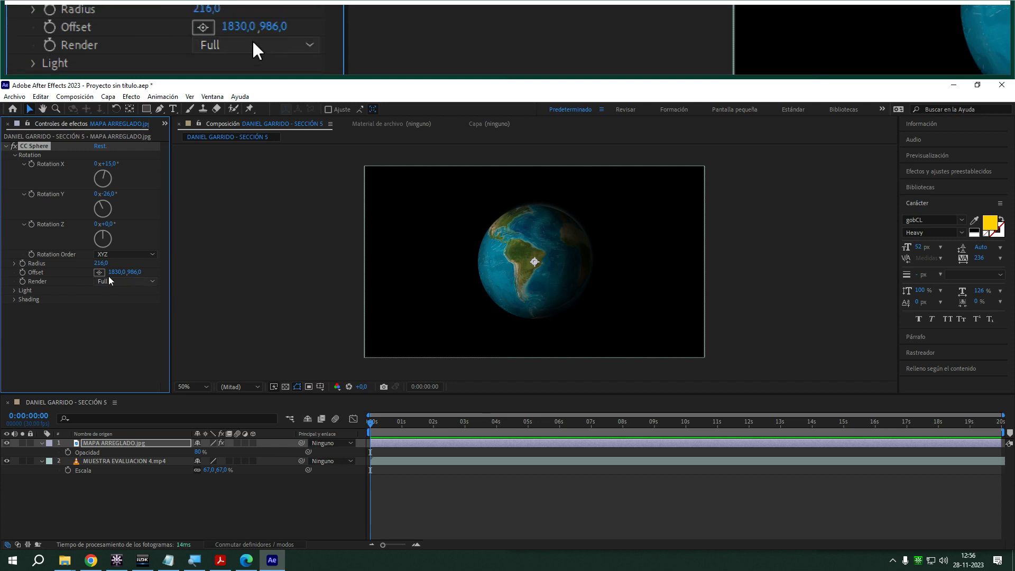
- Set the Light Height of the CC Sphere effect to 1
click(14, 291)
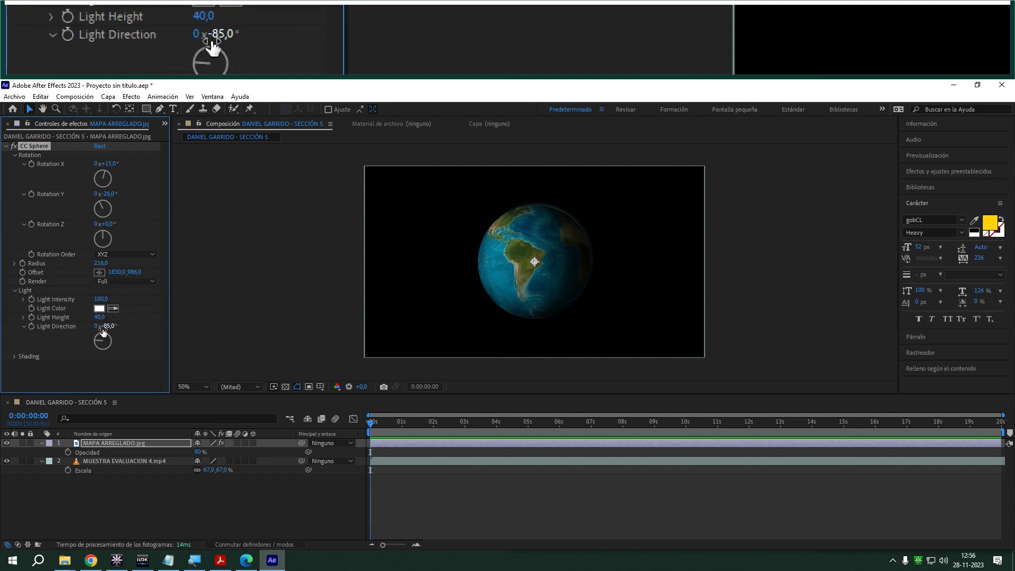
drag(102, 317, 145, 320)
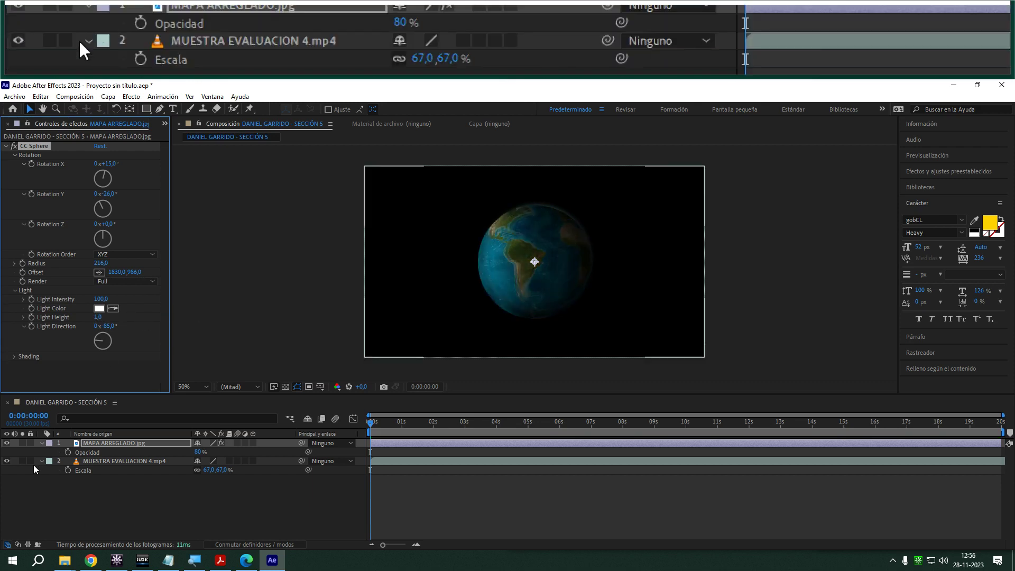
- Compare the globe with the sample video by toggling the map layer's visibility, and hide the MUESTRA EVALUACION 4.mp4 layer
click(6, 442)
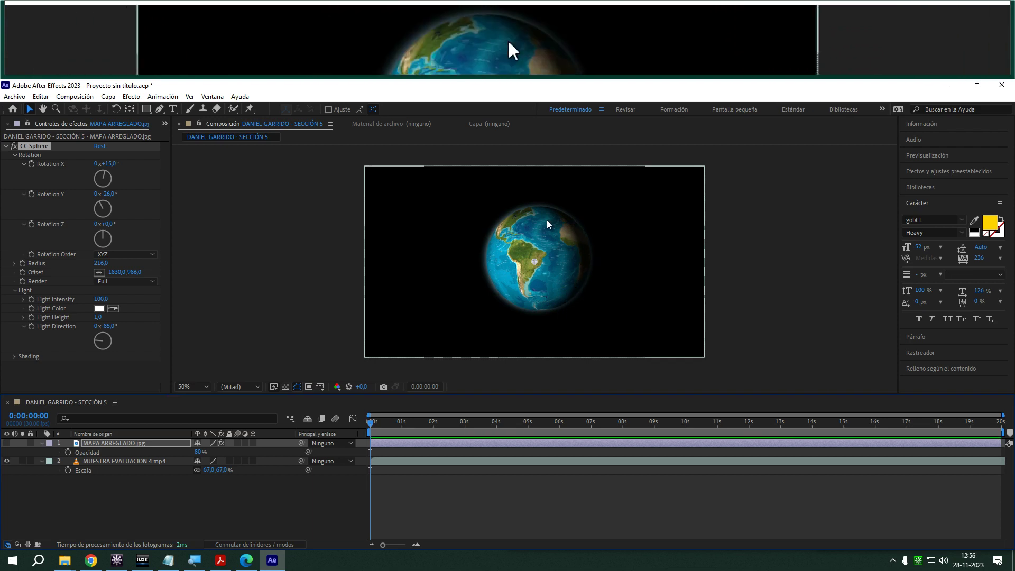
click(7, 444)
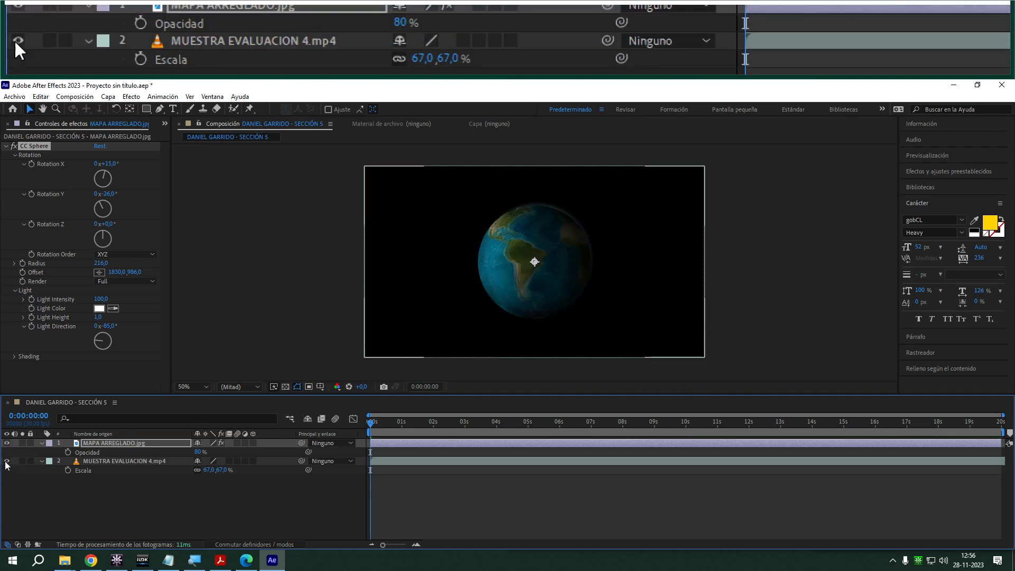
click(7, 462)
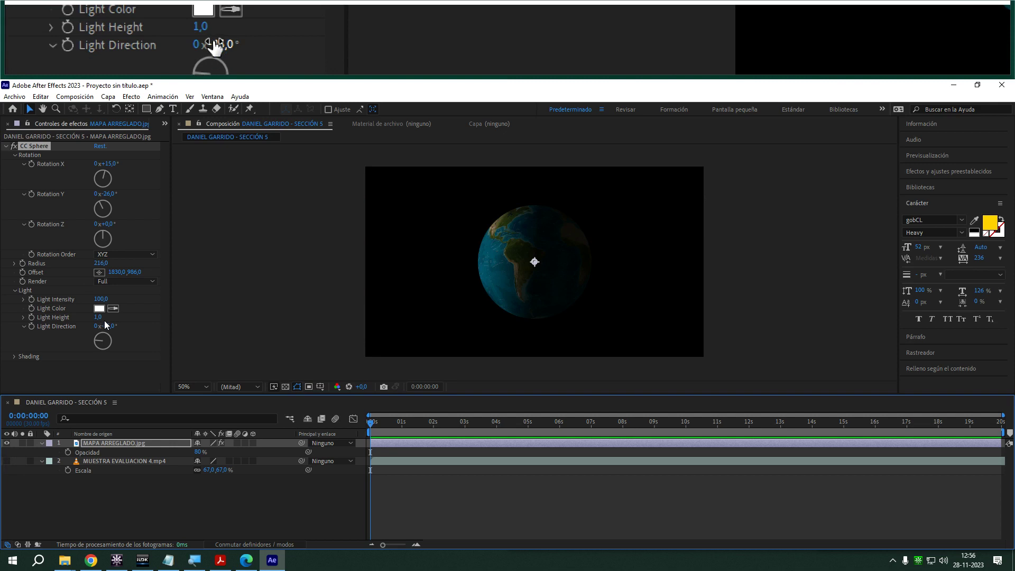
- Raise the CC Sphere's Light Height to 65 and its Light Intensity to 160
drag(97, 317, 143, 318)
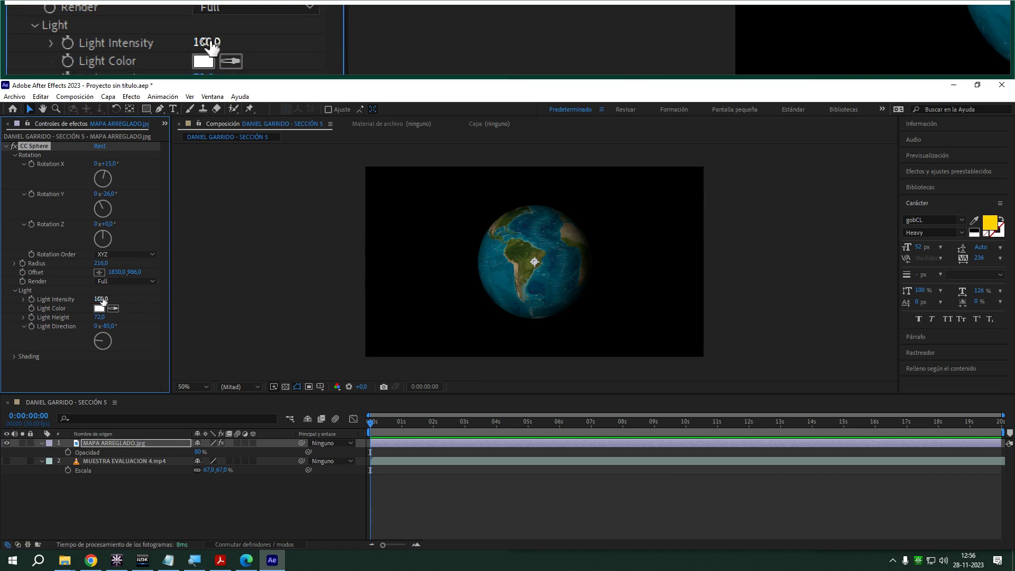
drag(108, 299, 123, 298)
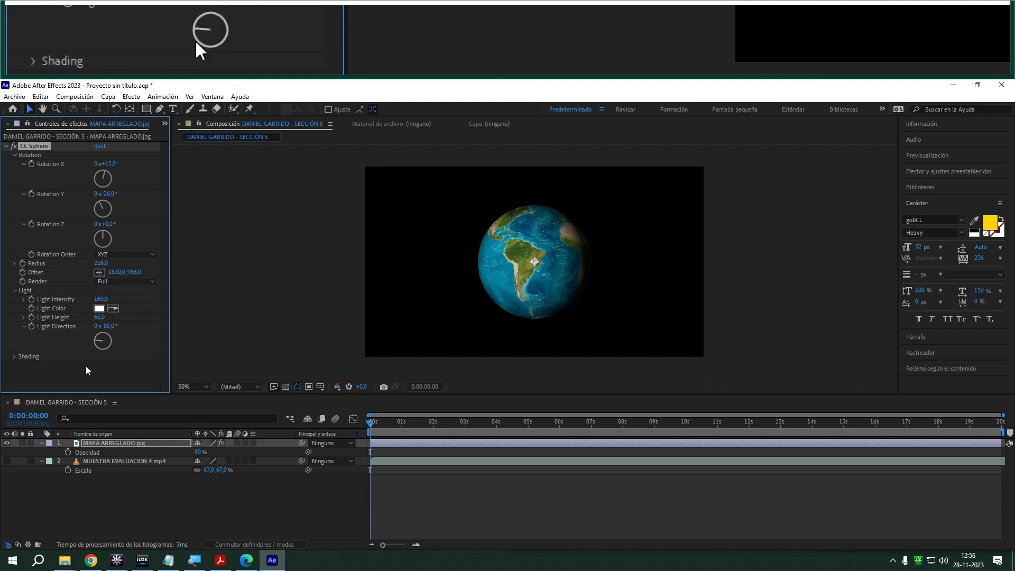
- Set the opacity of the MAPA ARREGLADO.jpg layer to 100%
click(197, 452)
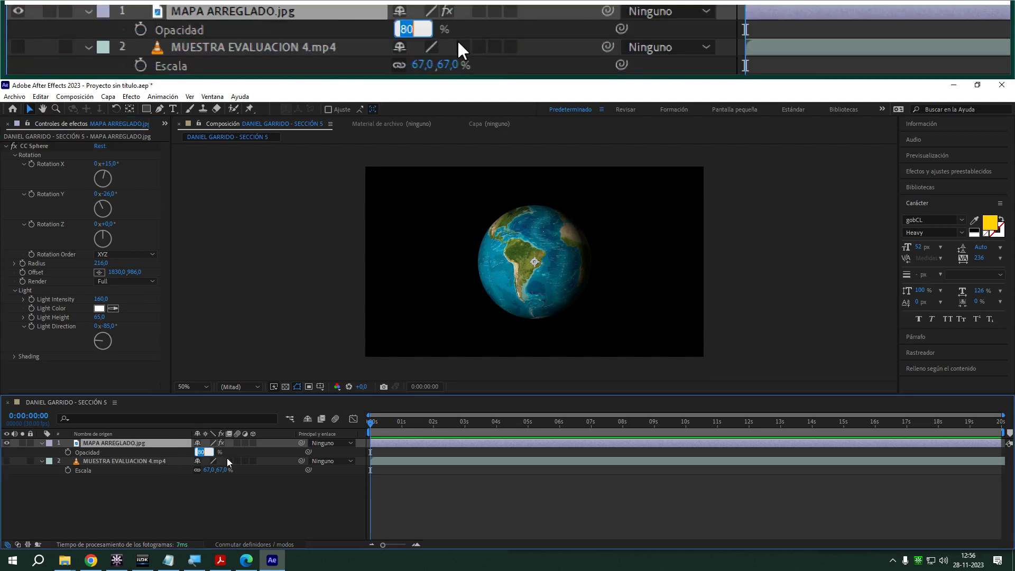
text(100)
key(Return)
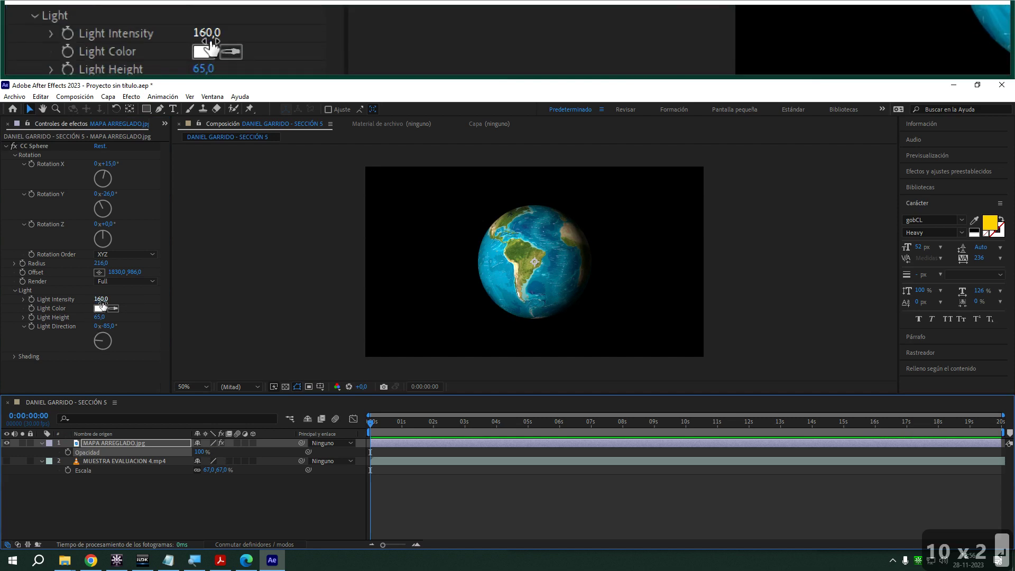
- Set the CC Sphere's Light Intensity to 150
drag(102, 299, 97, 300)
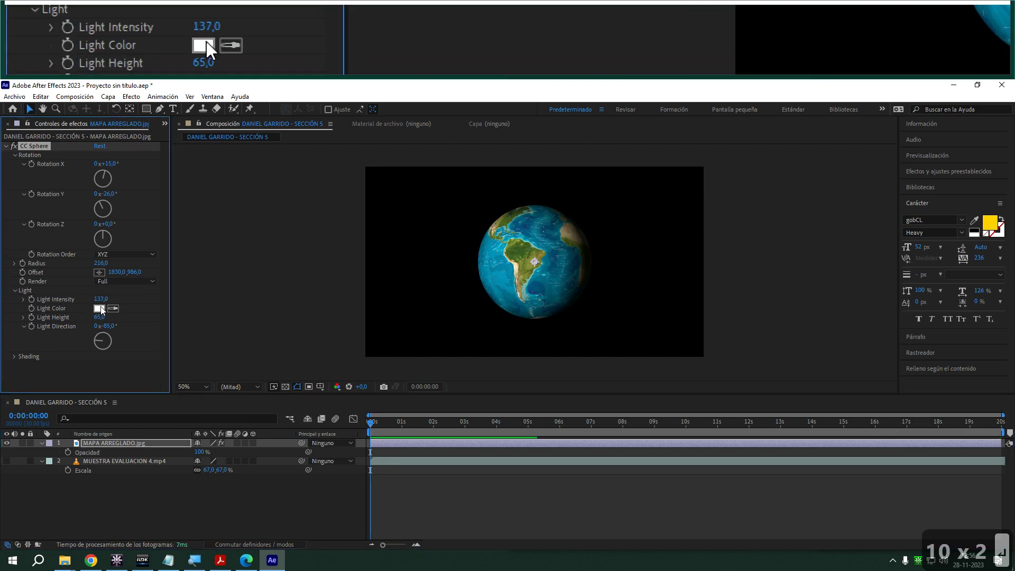
click(101, 299)
text(150)
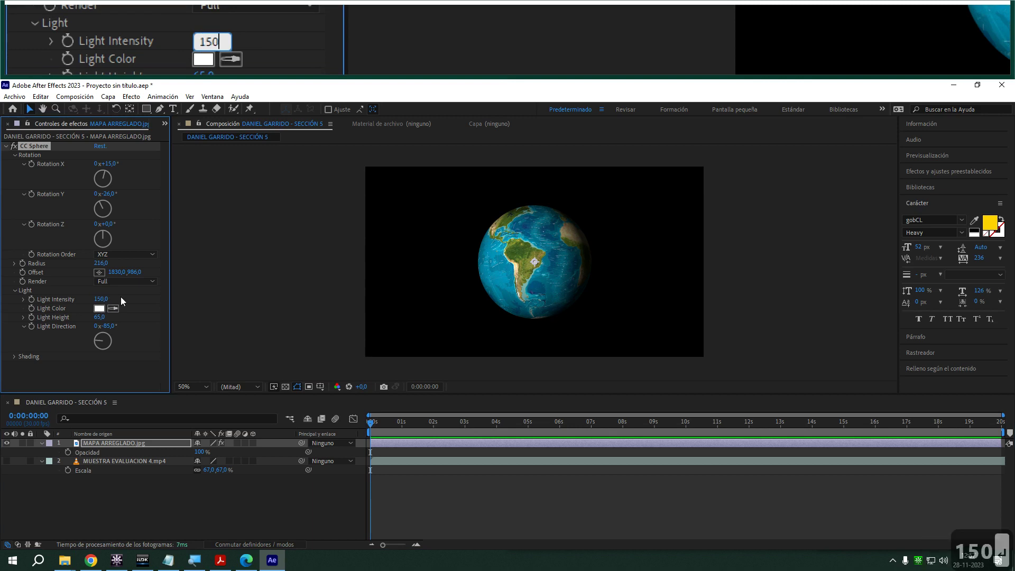
- Compare the relit globe with the sample video by alternating the visibility of the map and MUESTRA EVALUACION 4.mp4 layers
click(7, 445)
click(9, 461)
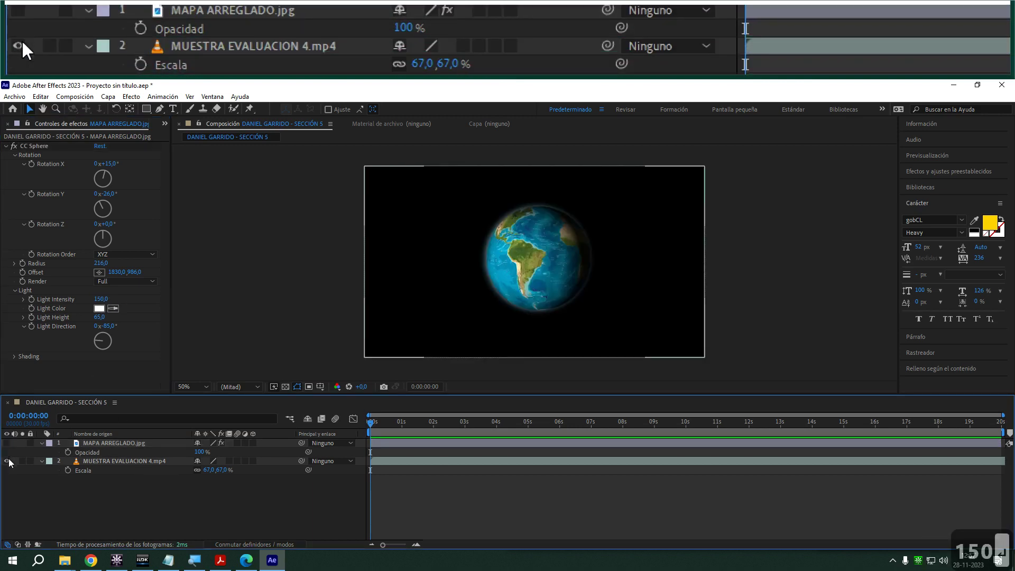
click(9, 461)
click(7, 444)
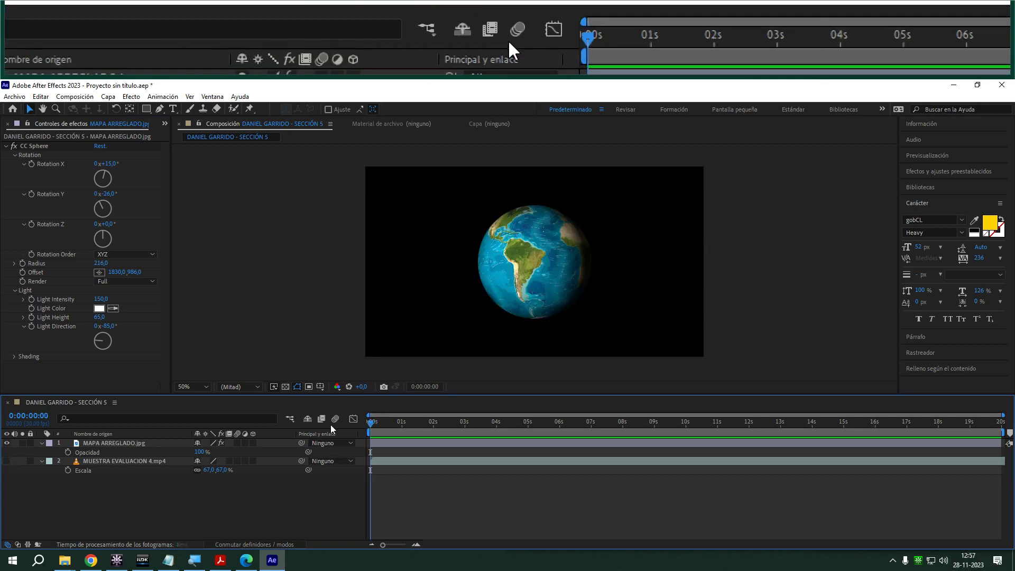
- Start keyframing Rotation X, Y and Z and Radius of the map layer's CC Sphere effect at 0:00
click(80, 445)
click(32, 164)
click(33, 195)
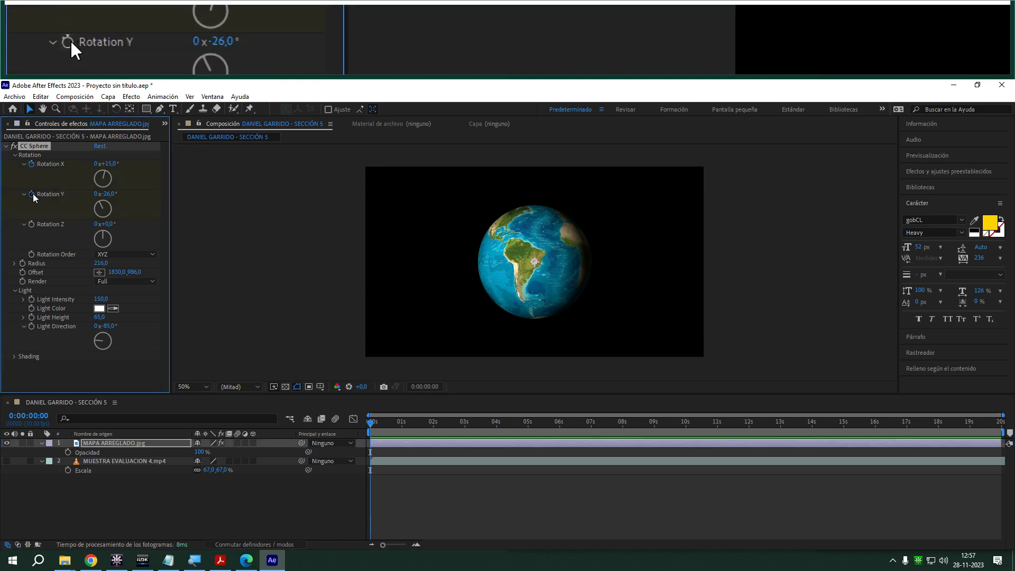
click(31, 224)
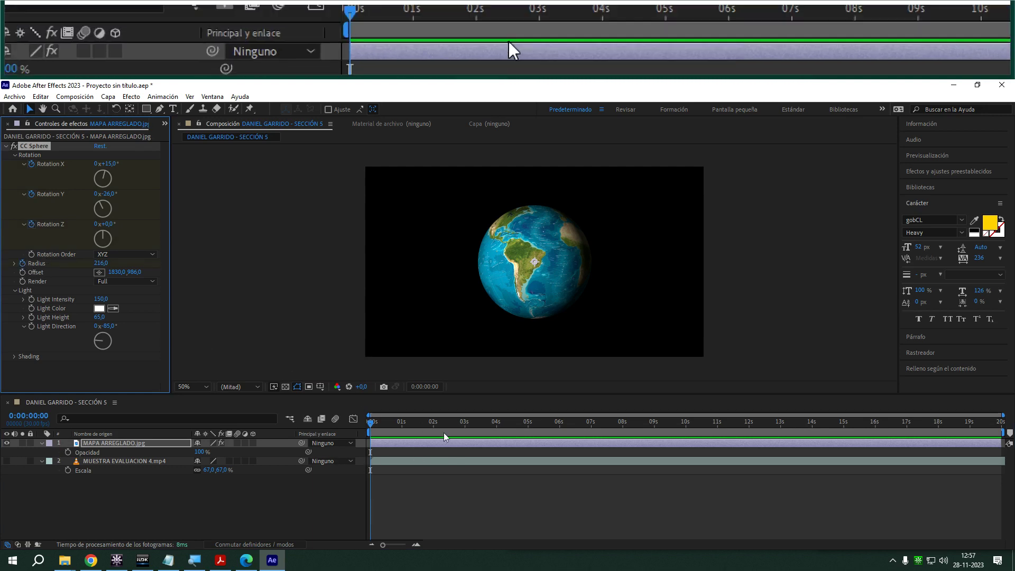
- Show the MUESTRA EVALUACION 4.mp4 layer and move the playhead to 5 seconds
drag(371, 426, 418, 426)
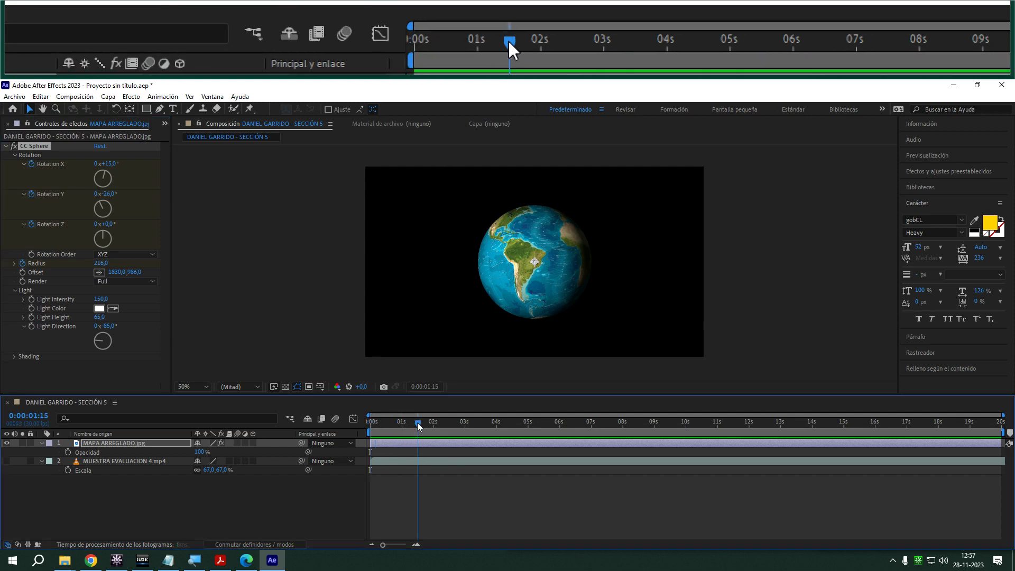
click(6, 461)
click(423, 426)
drag(423, 426, 530, 435)
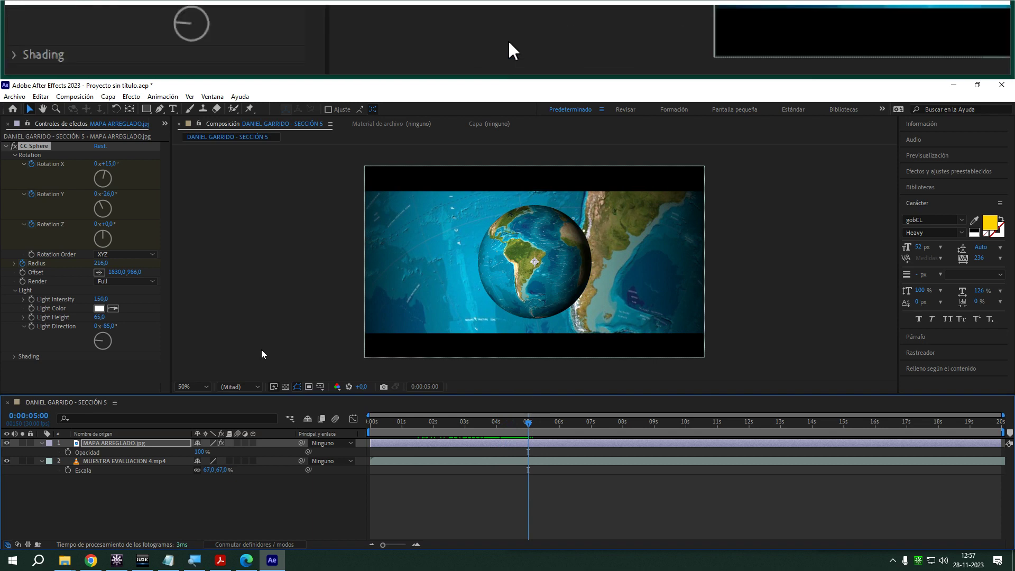
- Lower the map layer's opacity to 73% and enlarge the globe's Radius to 974 to match the sample at 5 seconds
drag(98, 266, 108, 266)
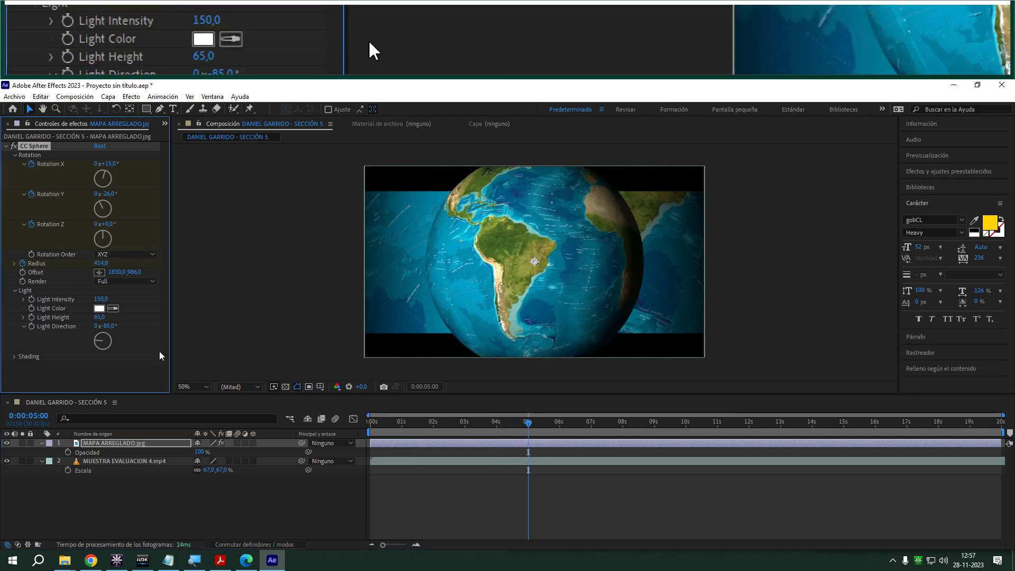
drag(196, 452, 182, 451)
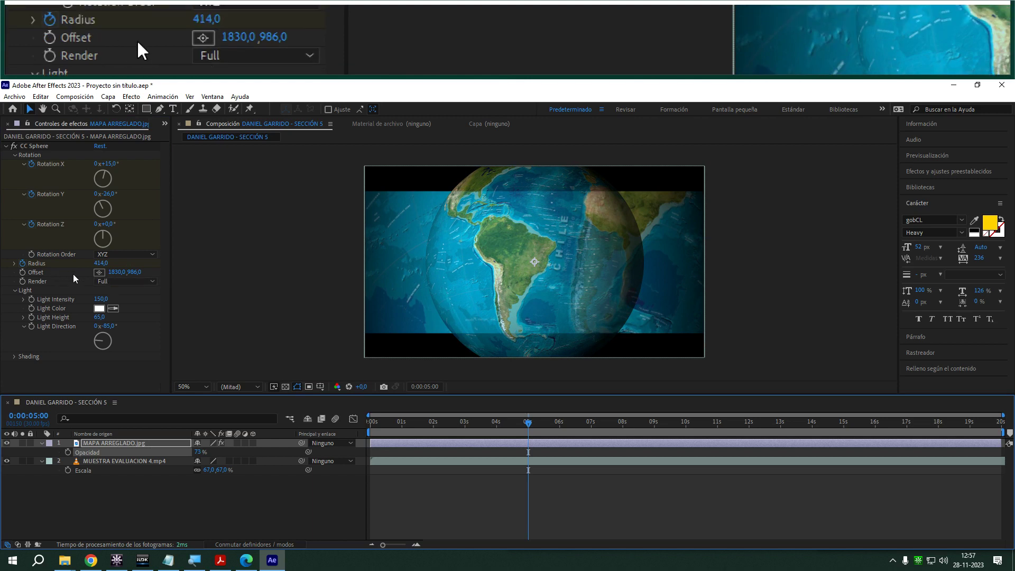
click(105, 263)
drag(105, 263, 383, 250)
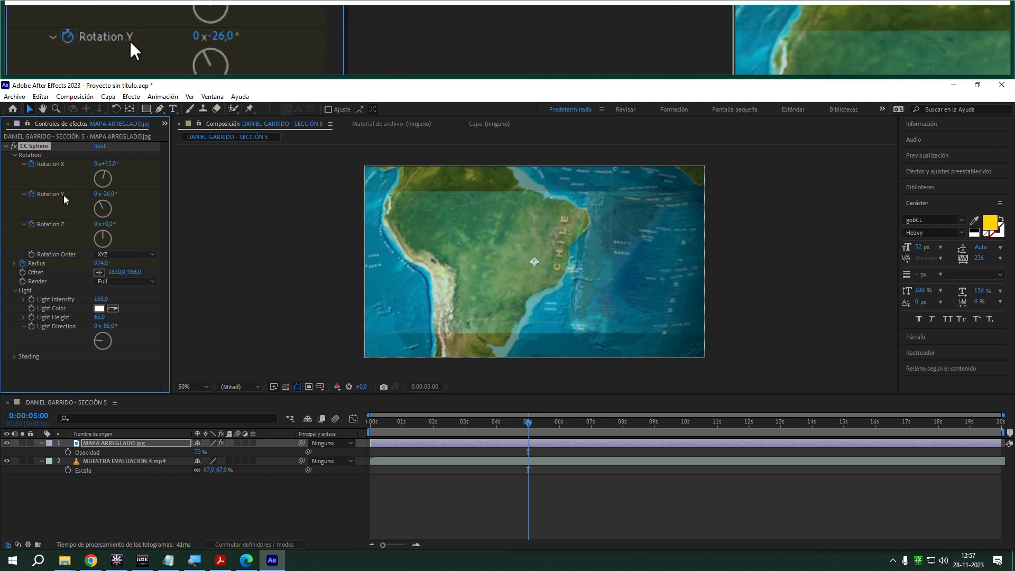
- Rotate the globe to 38° on X, 4° on Y and -10° on Z, with a Radius of 799, at 5 seconds
drag(104, 175, 100, 223)
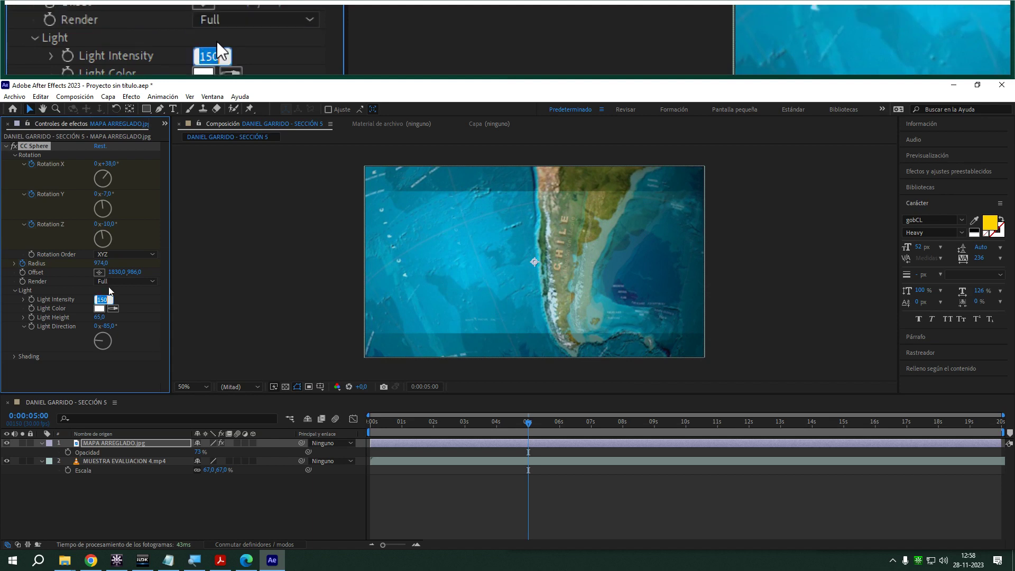
drag(101, 263, 17, 270)
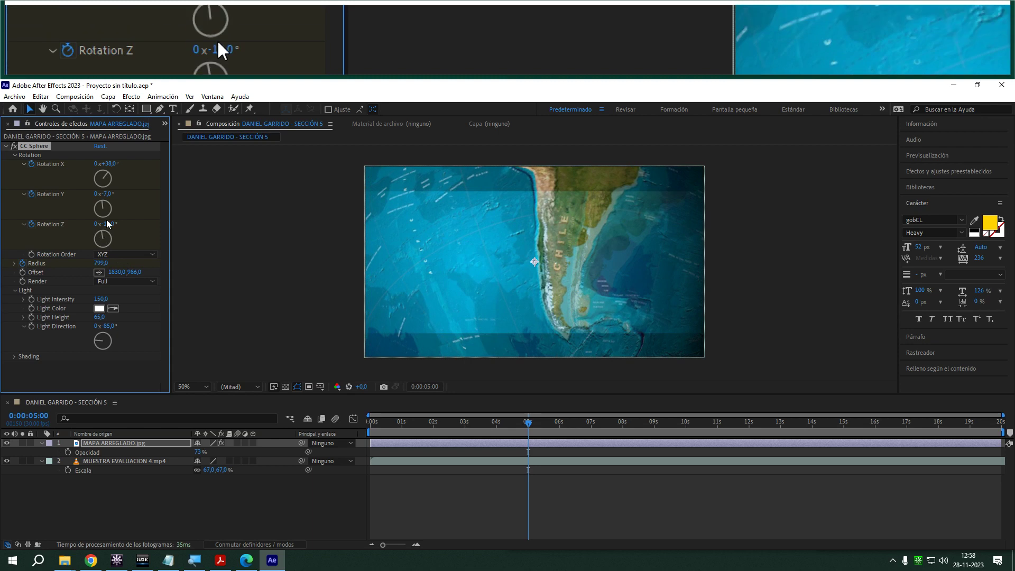
drag(110, 194, 118, 194)
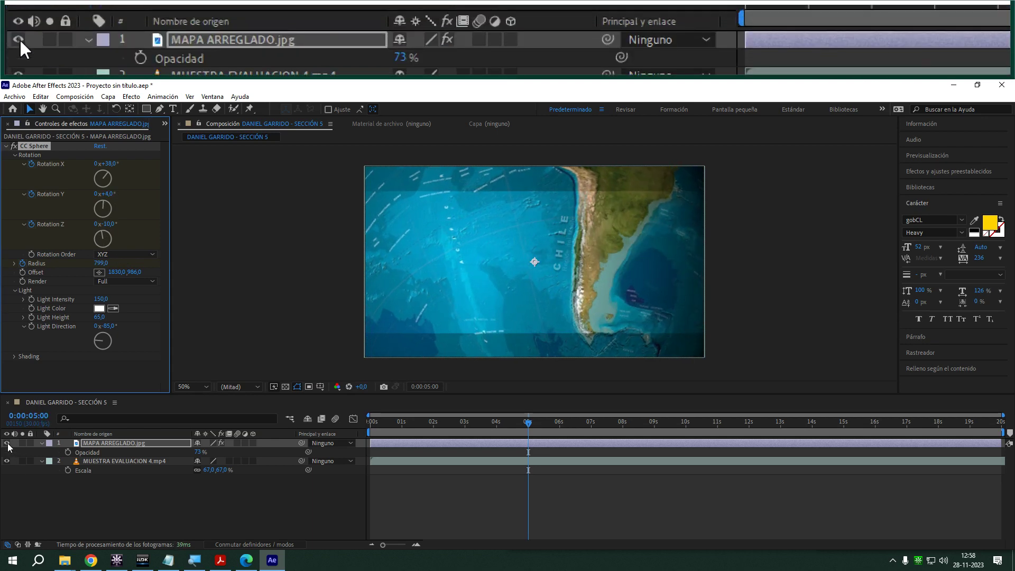
- Check the map against the sample frame and refine the globe to 9° on Rotation Y and -3° on Rotation Z
click(7, 443)
click(7, 443)
click(7, 444)
click(7, 444)
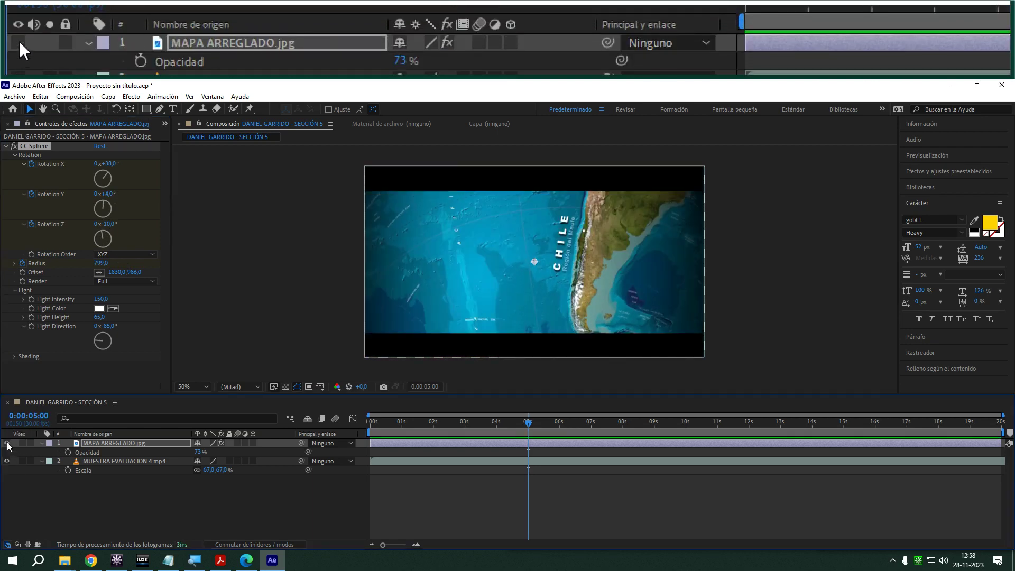
click(7, 444)
click(7, 444)
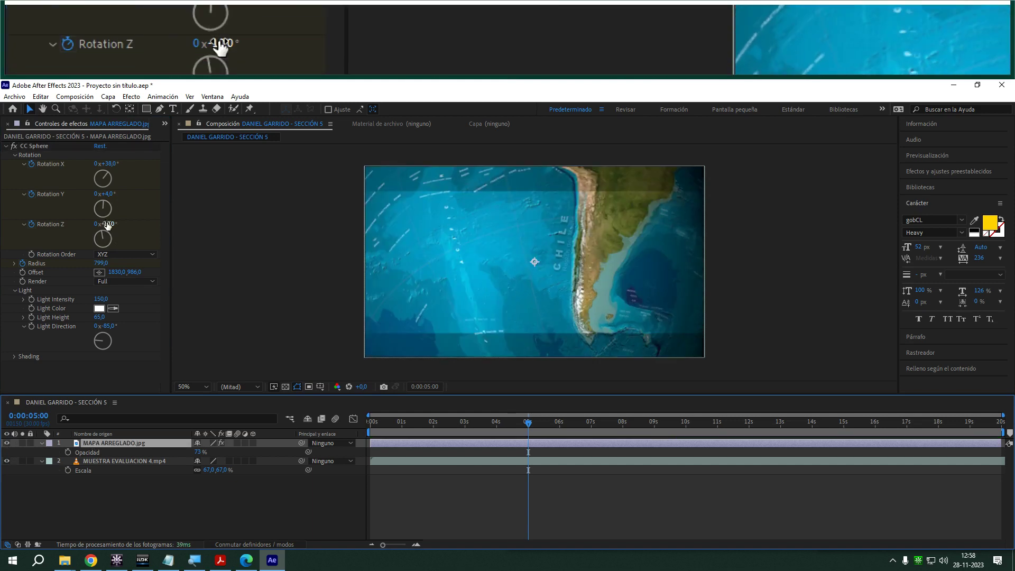
drag(106, 223, 113, 197)
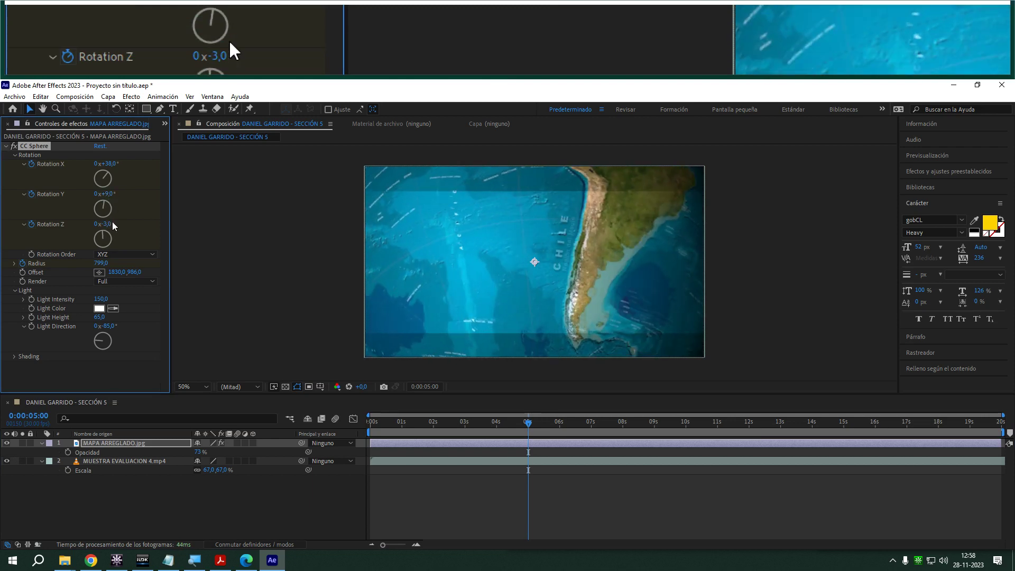
- Compare the position of South America with the sample frame by repeatedly toggling the map layer's visibility
click(10, 446)
click(9, 443)
click(10, 443)
click(9, 442)
click(10, 443)
click(9, 442)
click(10, 443)
click(9, 443)
click(9, 442)
click(9, 443)
click(9, 443)
click(9, 442)
click(9, 443)
click(10, 443)
click(10, 443)
click(10, 443)
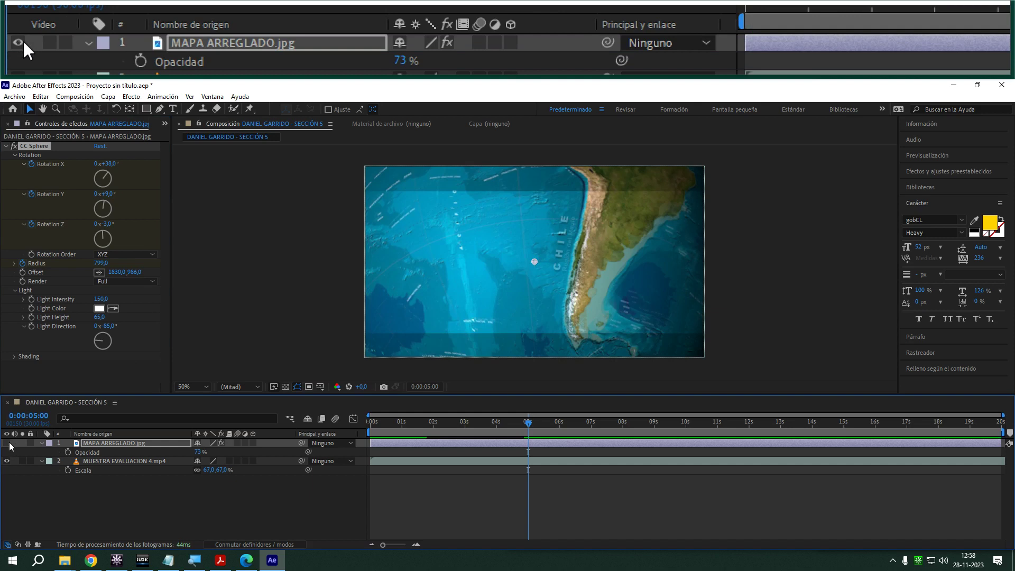
click(9, 443)
click(10, 443)
click(9, 442)
click(9, 443)
click(10, 443)
click(10, 443)
click(9, 443)
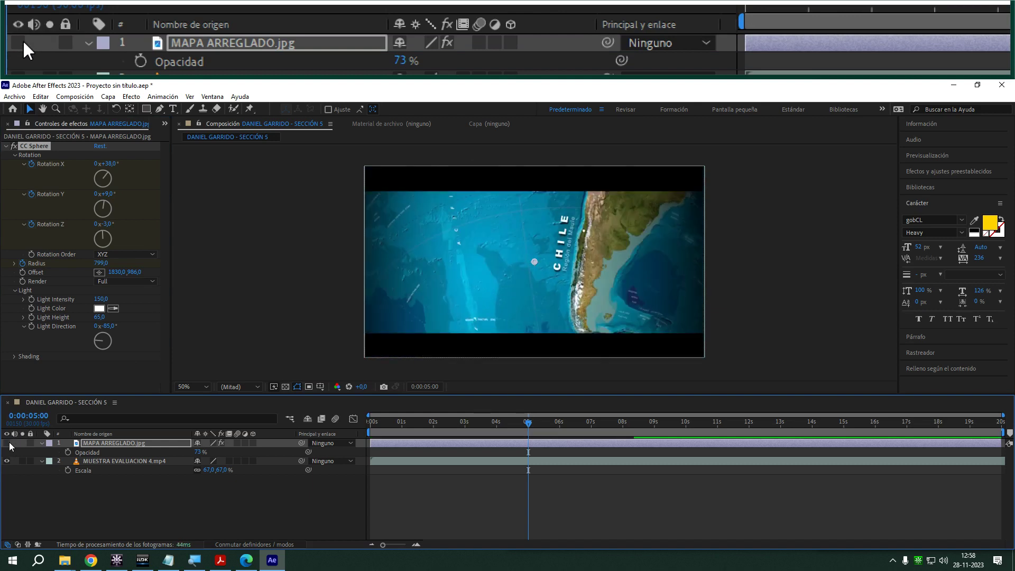
click(10, 443)
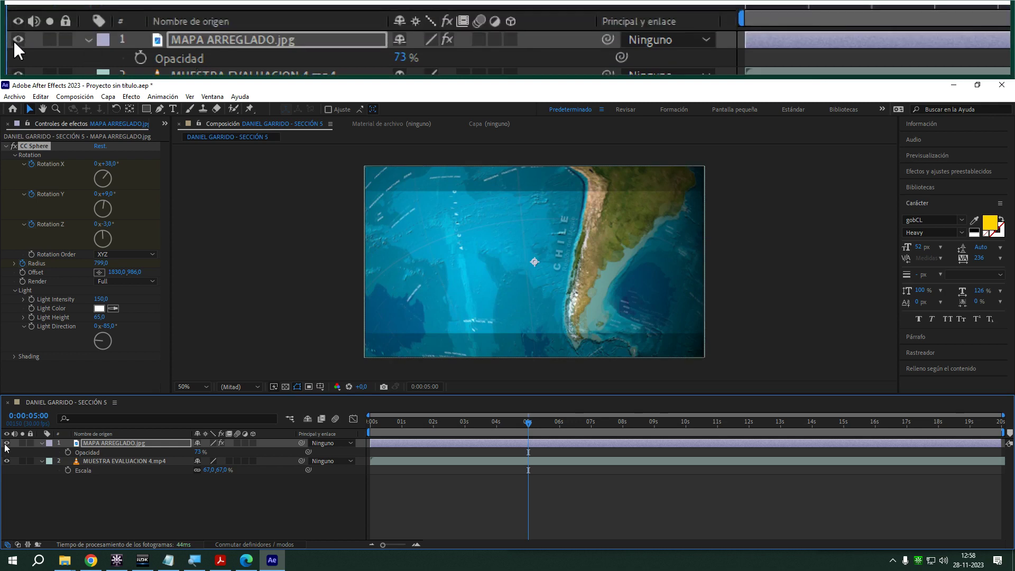
- Set the map layer's CC Sphere Ambient shading to 26 and its opacity to 100%
click(89, 444)
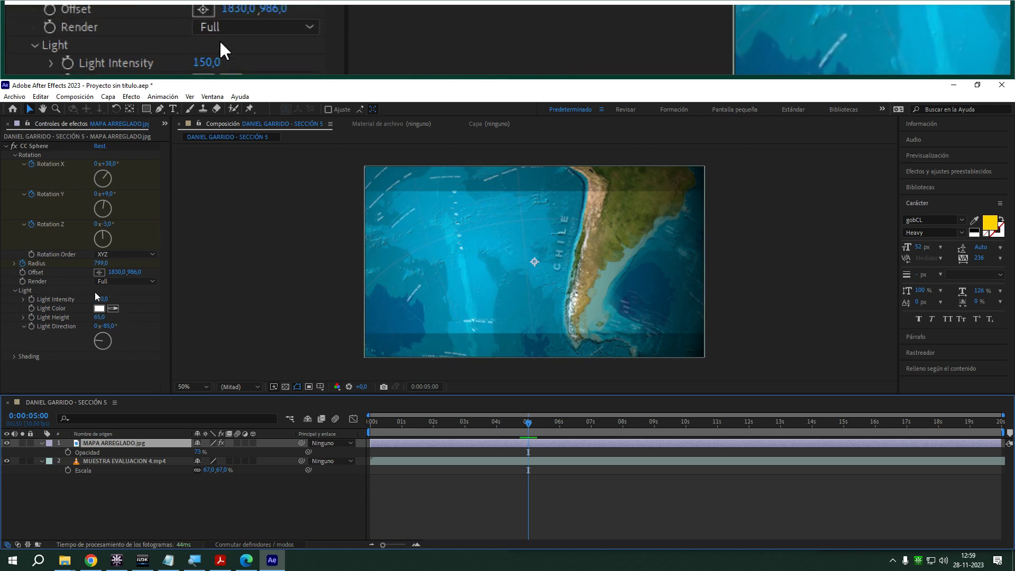
click(14, 356)
scroll(13, 361, down, 3)
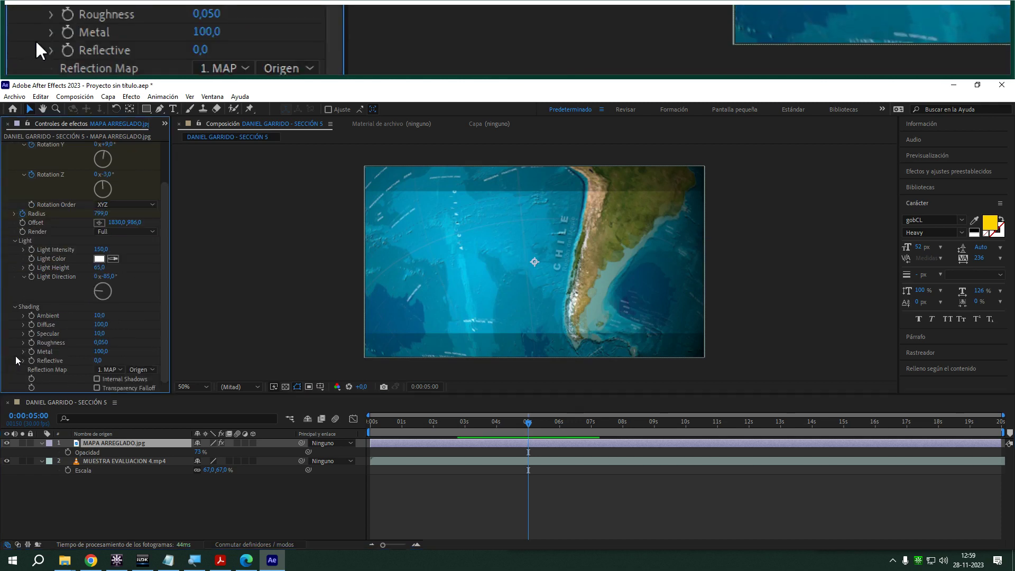
mouse_move(99, 315)
mouse_down()
mouse_move(89, 315)
mouse_move(110, 318)
mouse_up()
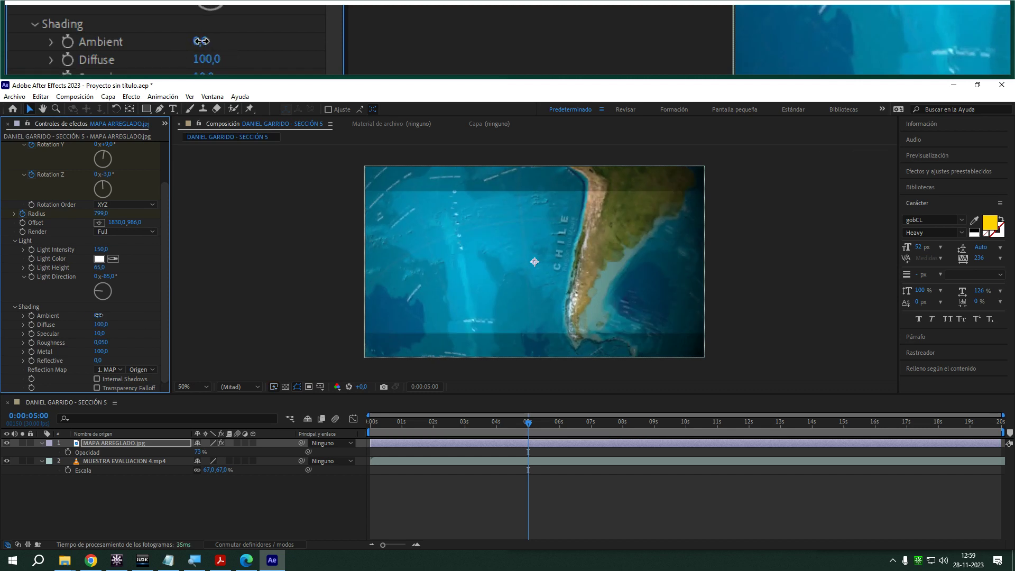
drag(197, 452, 222, 452)
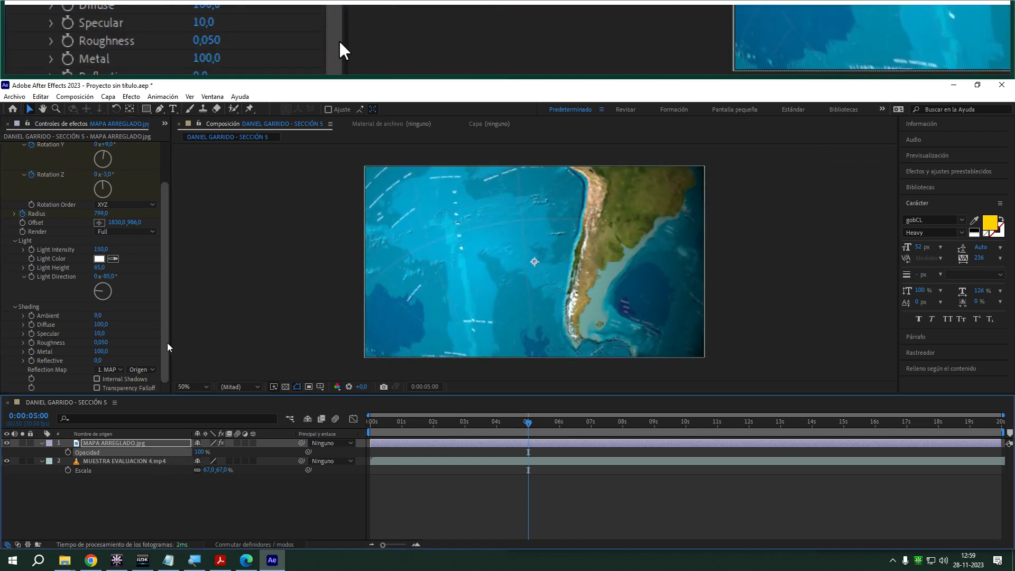
mouse_move(100, 324)
mouse_down()
mouse_move(74, 324)
mouse_move(125, 315)
mouse_move(66, 315)
mouse_move(84, 316)
mouse_up()
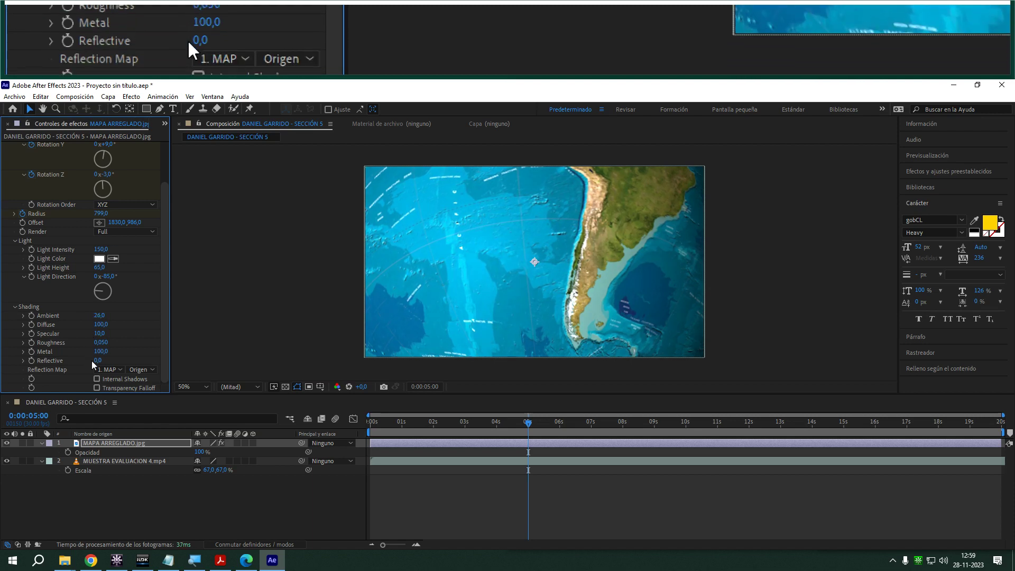
- Set the CC Sphere's Specular shading to 0 and its Roughness to 0,283
drag(98, 363, 57, 362)
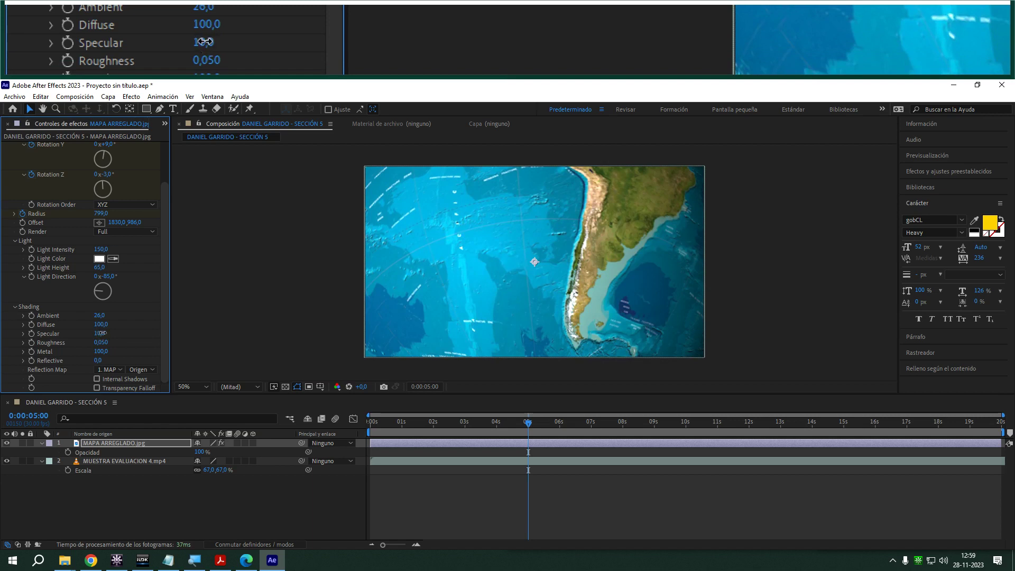
mouse_move(120, 332)
mouse_down()
mouse_move(77, 325)
mouse_move(108, 325)
mouse_up()
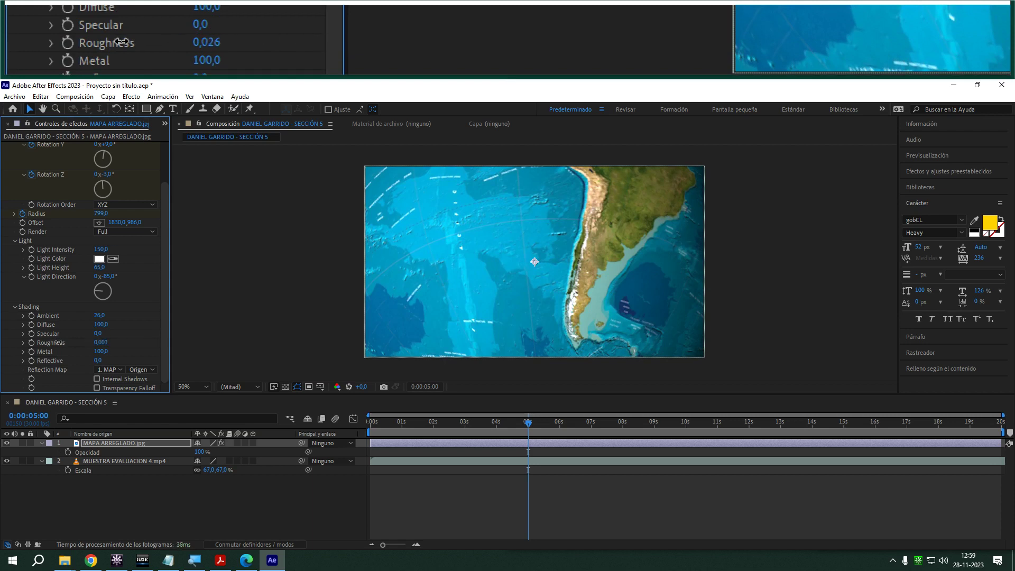
drag(113, 341, 100, 342)
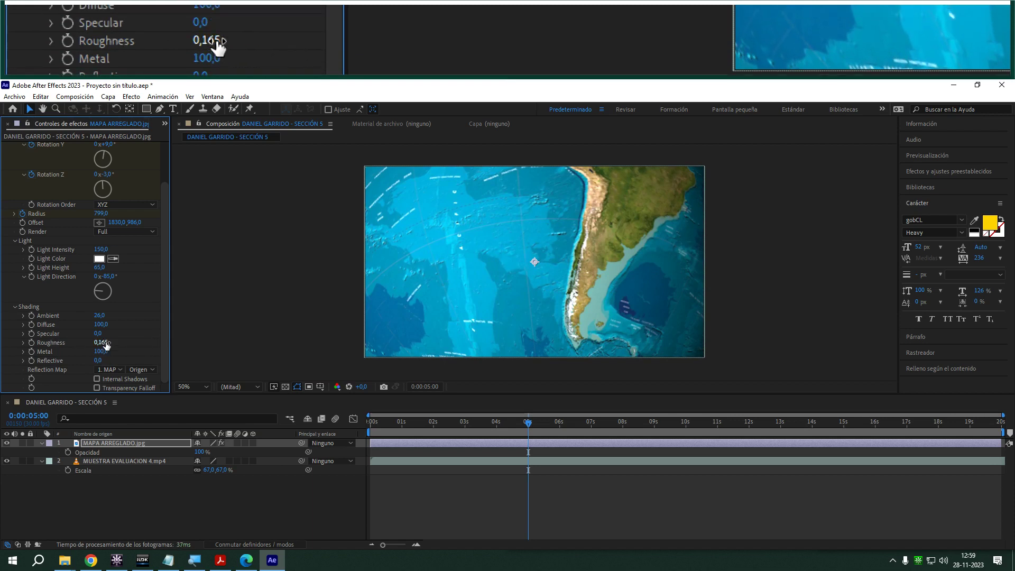
drag(138, 342, 140, 342)
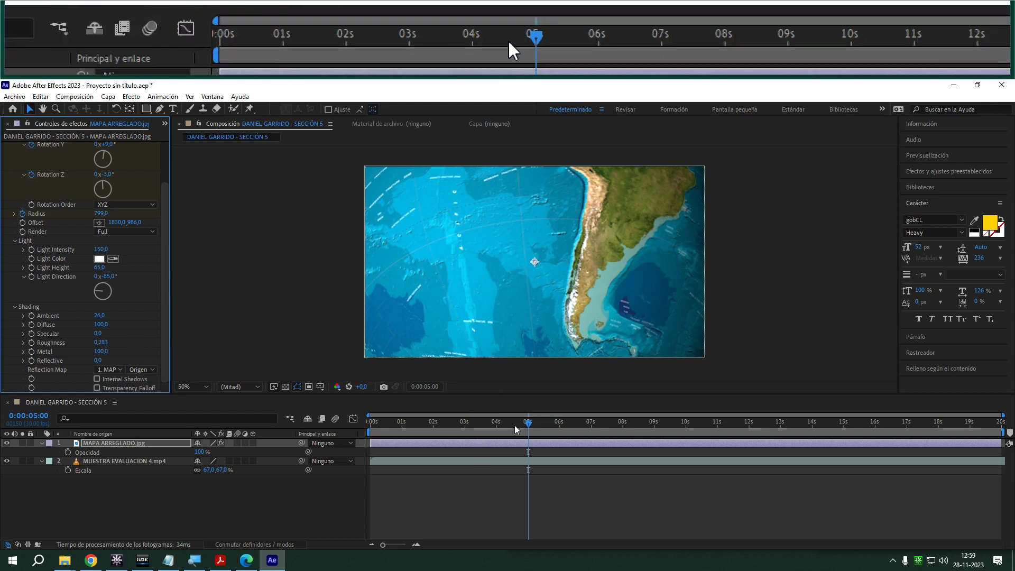
- Preview the globe's zoom animation from the start of the composition
key(Home)
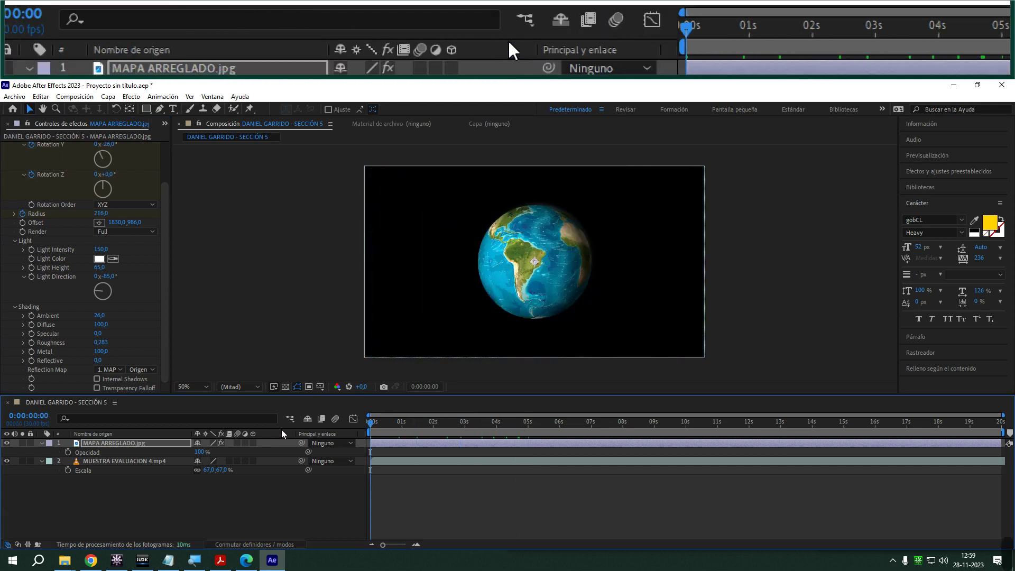
key(space)
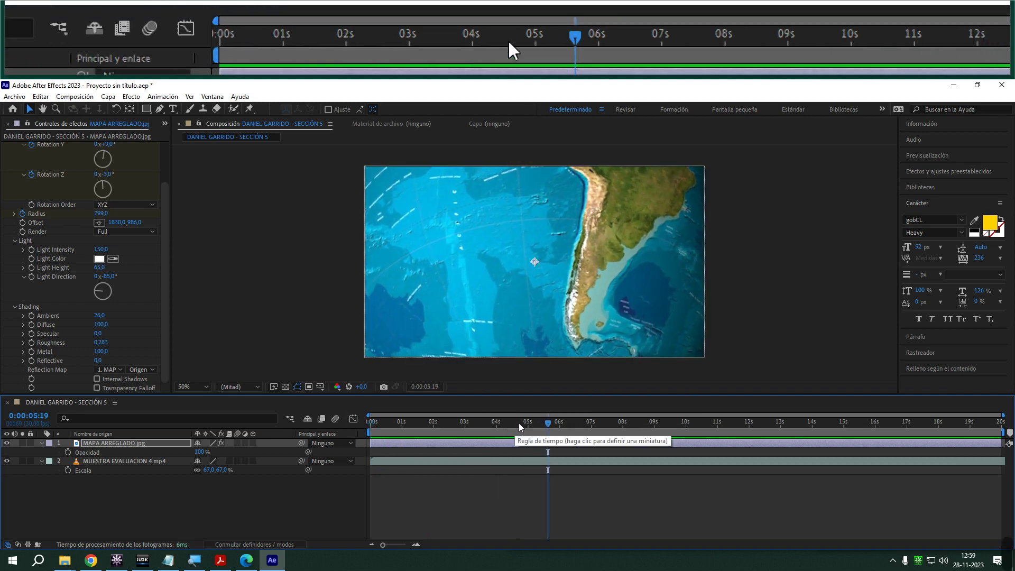
- Expand the map layer's CC Sphere effect and its Rotation group in the timeline to show their keyframes
key(space)
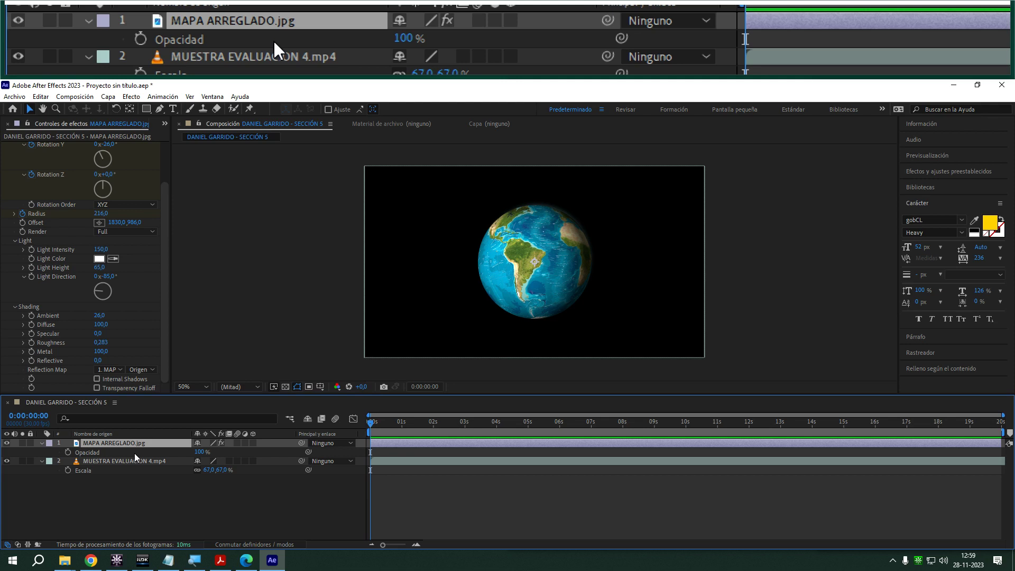
key(e)
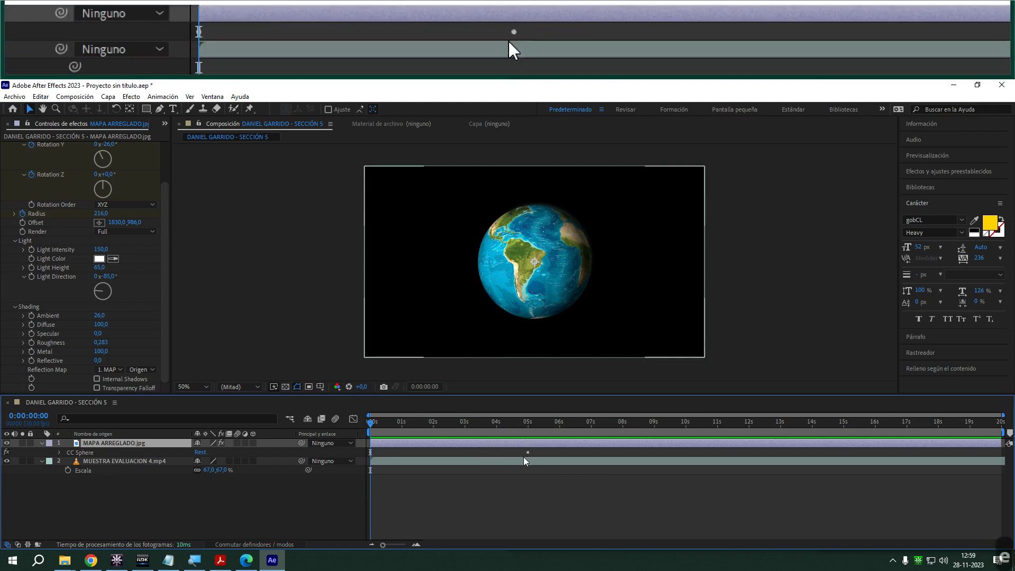
click(59, 453)
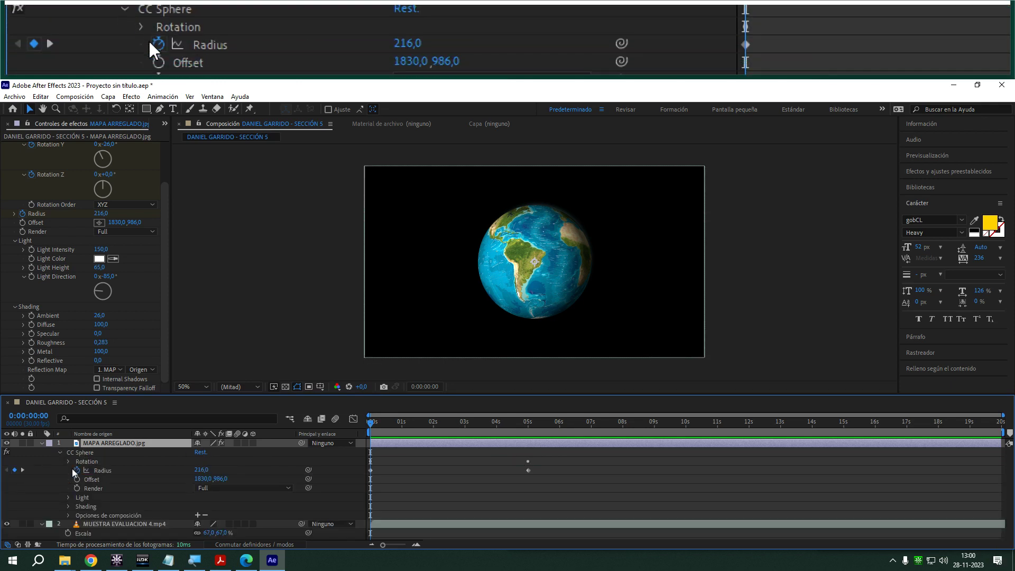
click(68, 461)
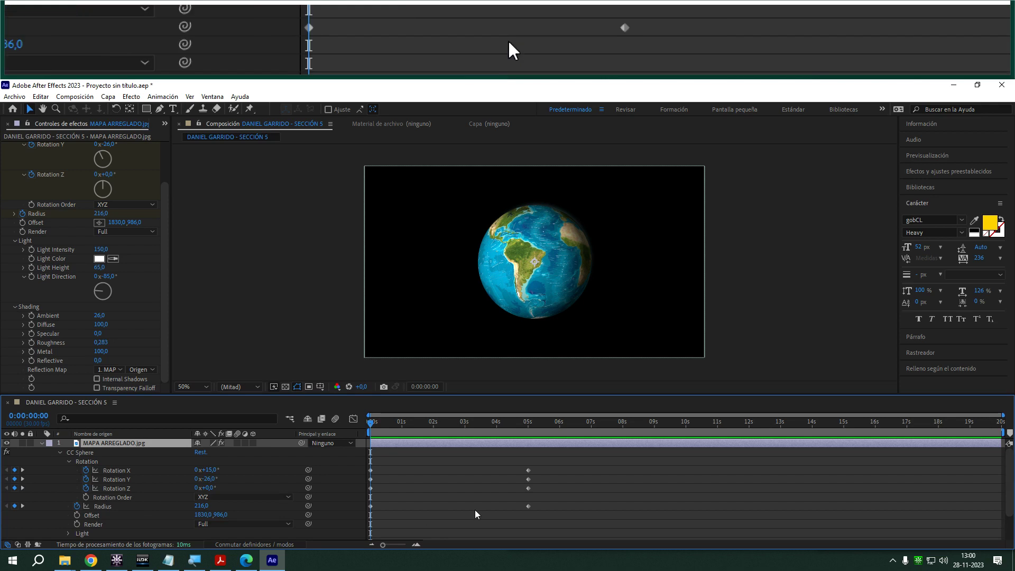
- Apply Easy Ease In to the Rotation X, Y, Z and Radius keyframes at 5 seconds using the graph editor
drag(488, 457, 572, 530)
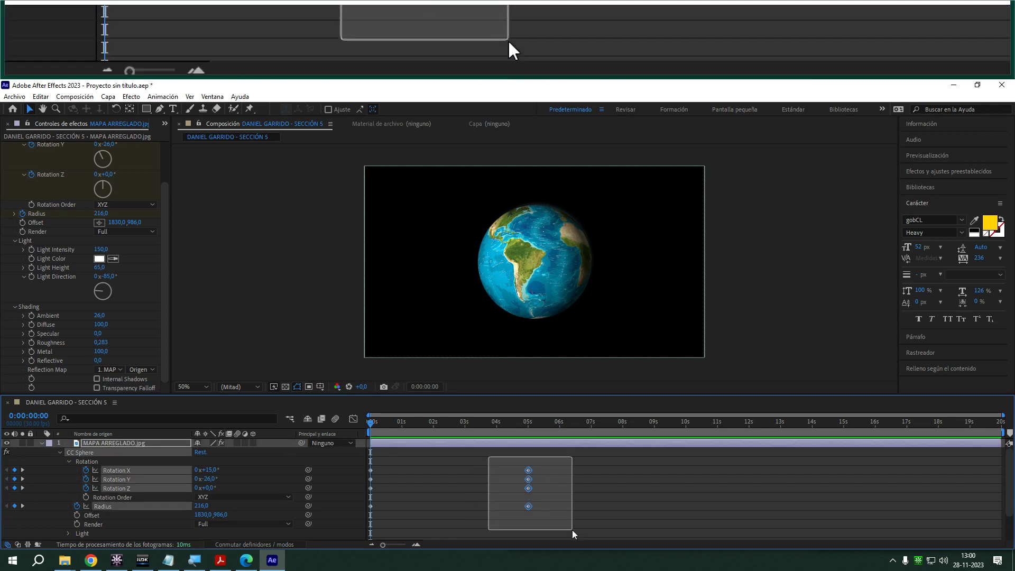
click(530, 429)
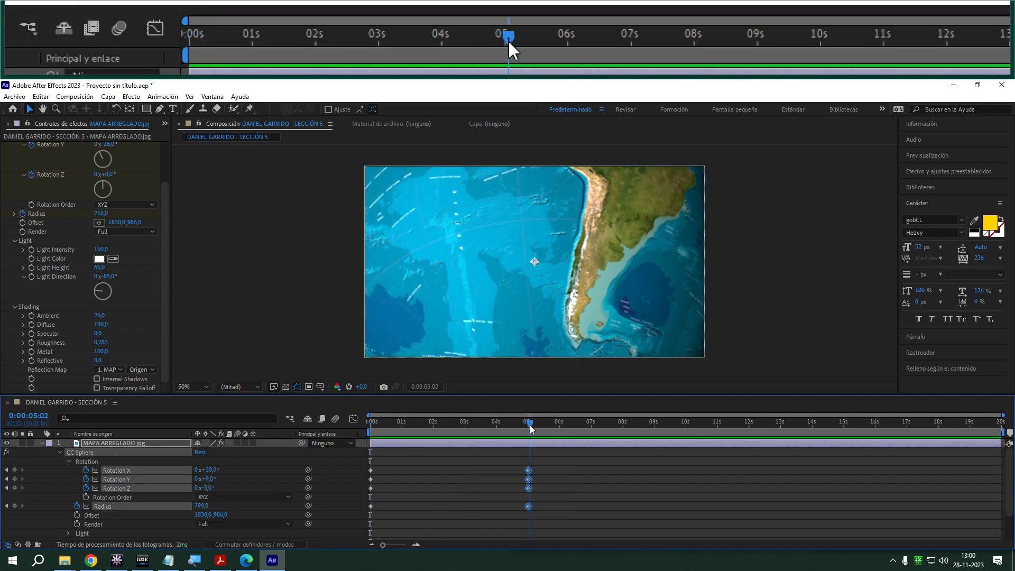
drag(530, 429, 528, 426)
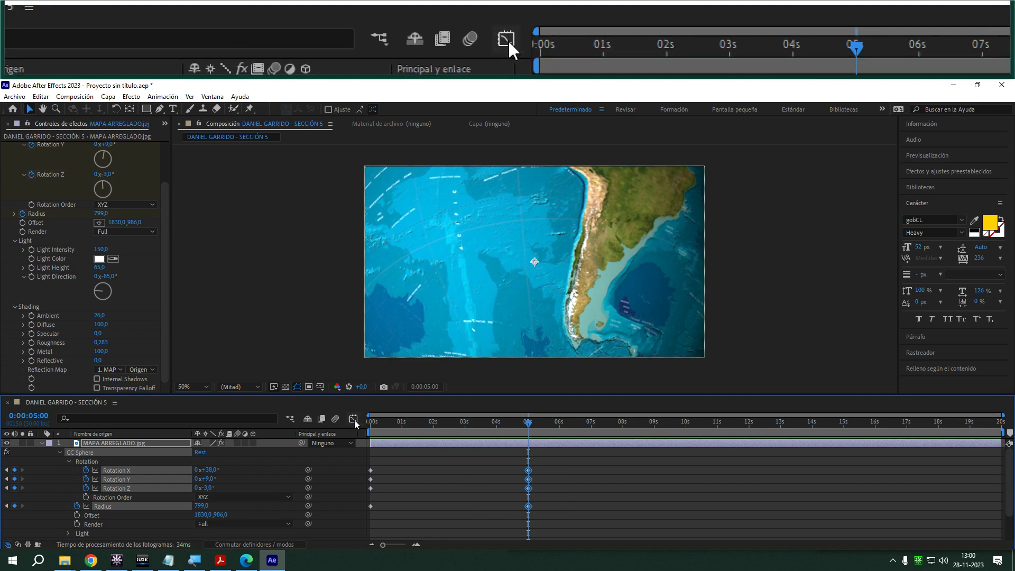
click(353, 419)
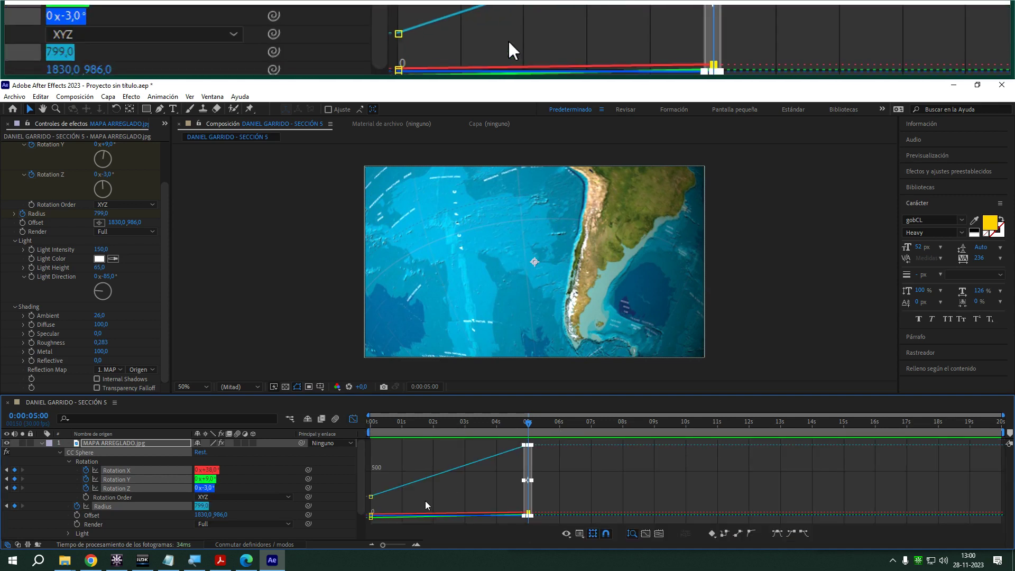
click(580, 538)
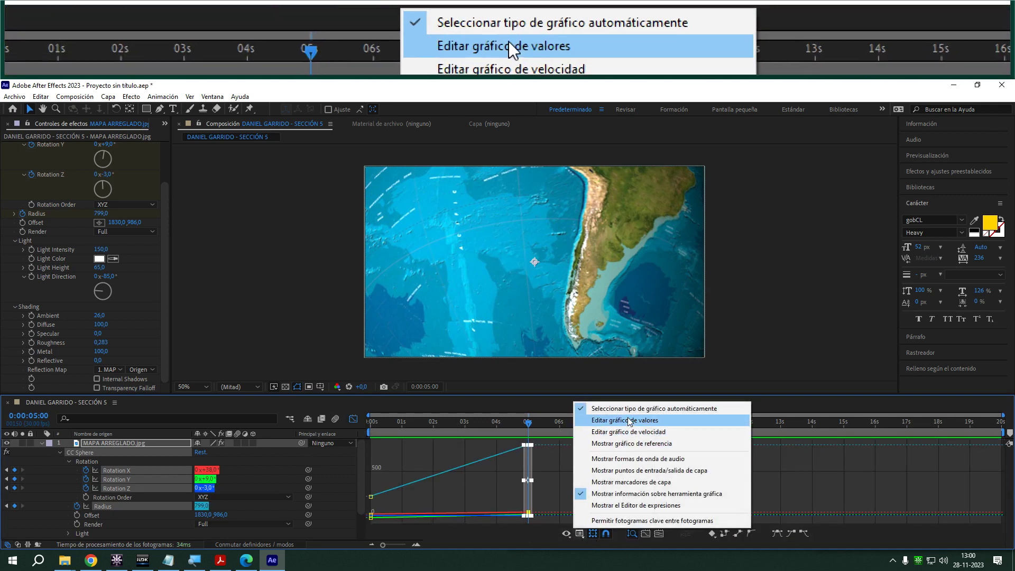
click(655, 408)
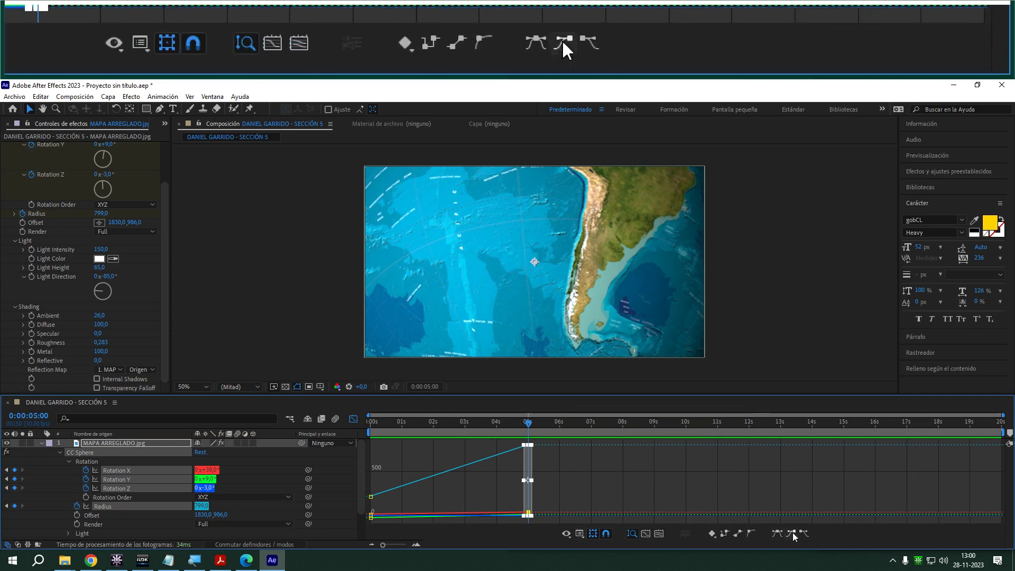
click(791, 531)
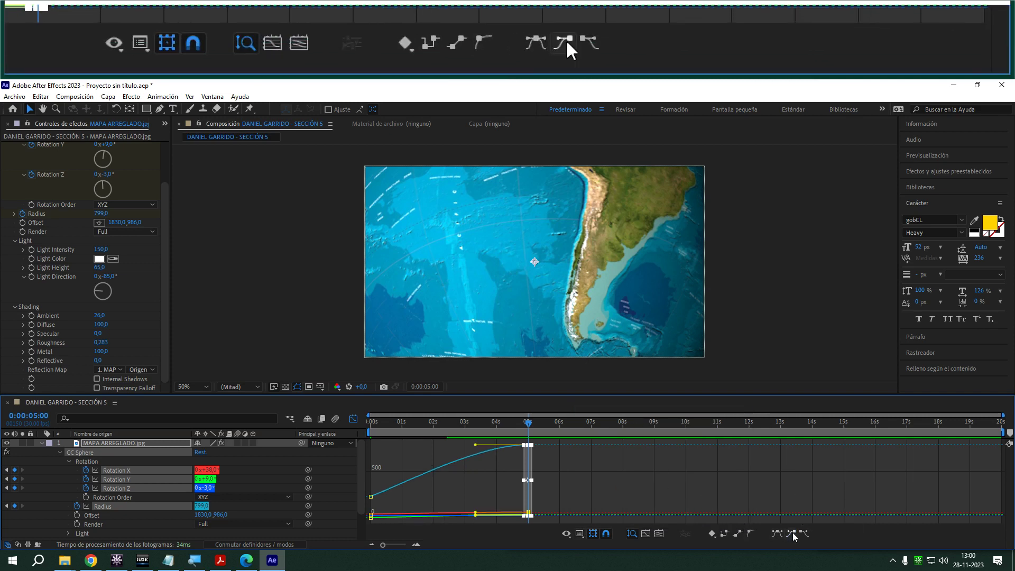
- Preview the eased globe zoom from the start of the composition
key(Home)
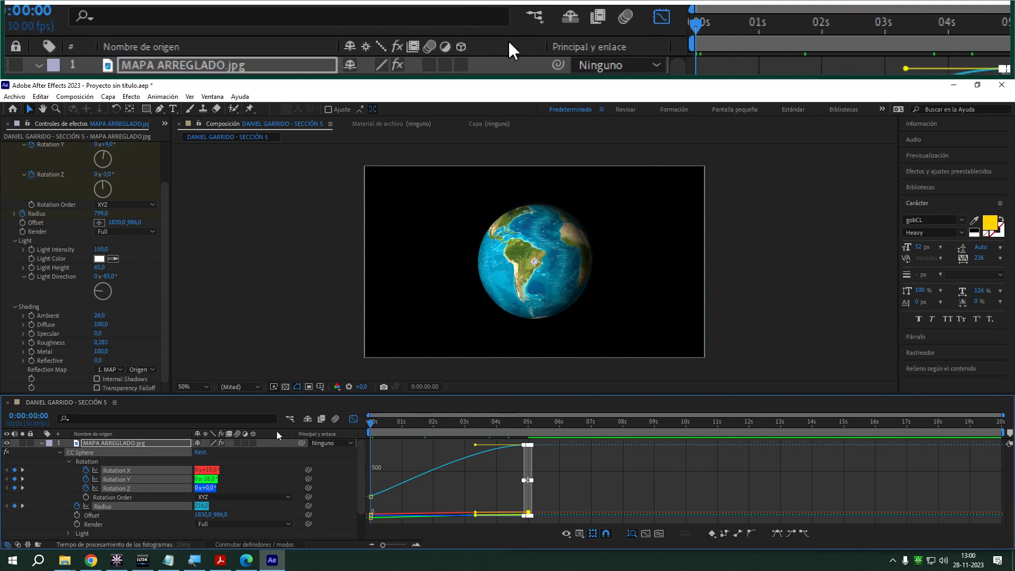
key(space)
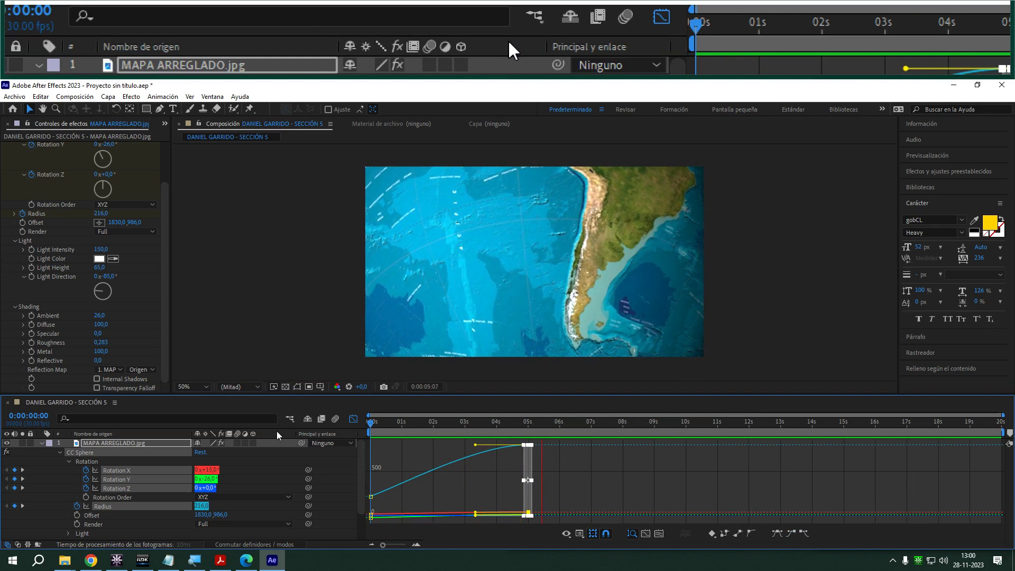
key(space)
key(space)
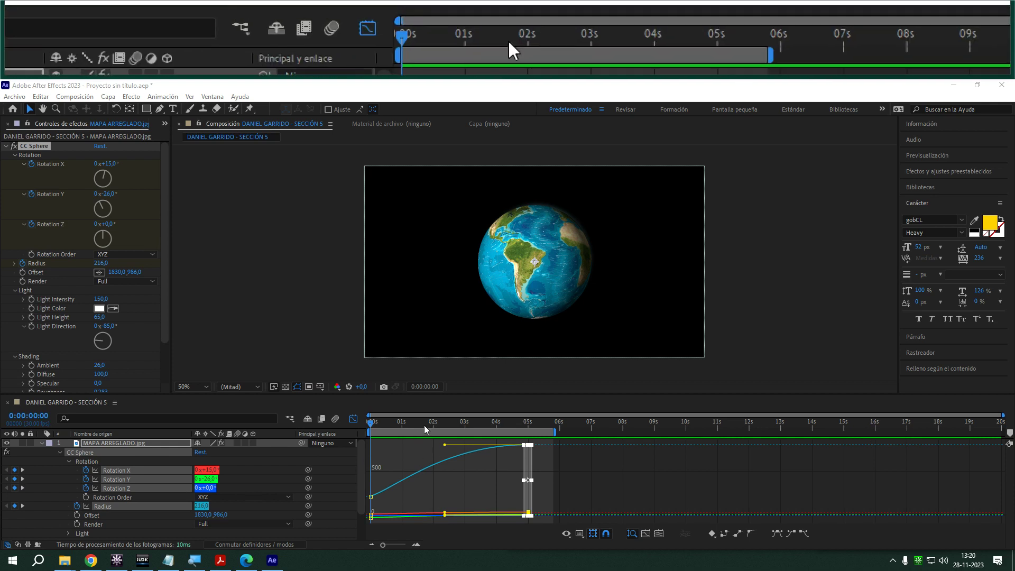
- Leave the graph editor, collapse the MAPA ARREGLADO.jpg layer's properties and duplicate the layer
click(353, 422)
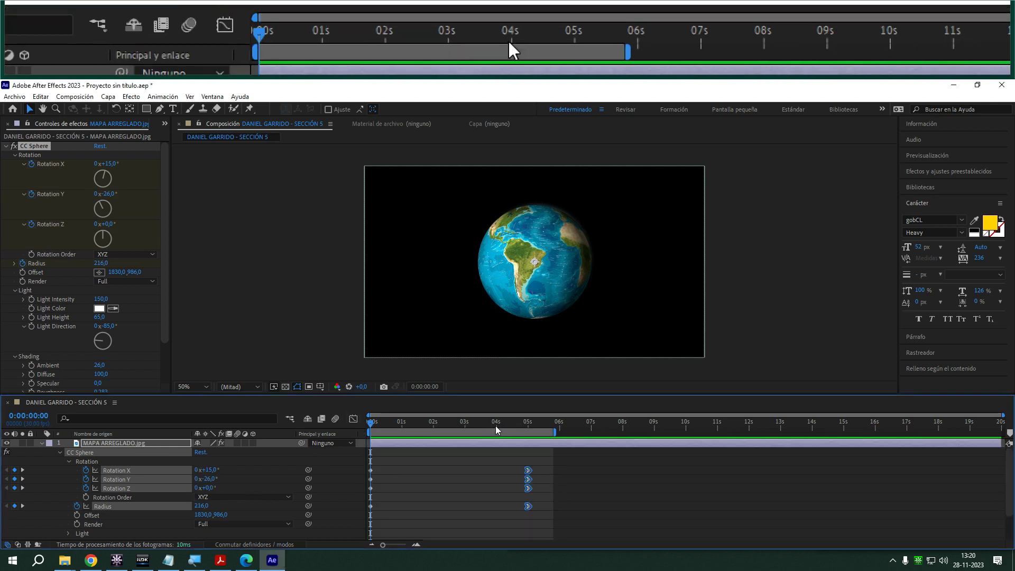
click(89, 447)
click(42, 442)
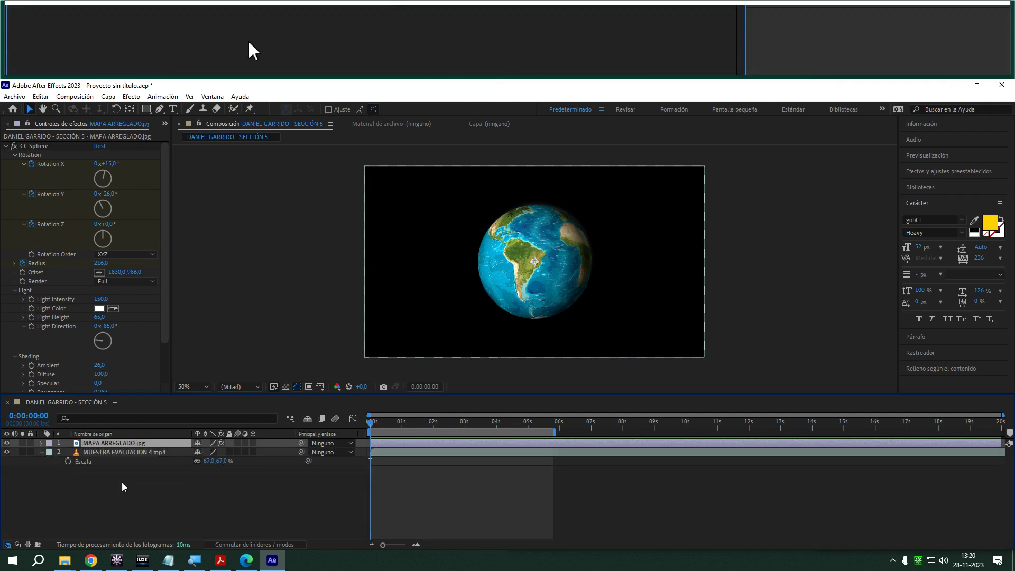
key(ctrl+d)
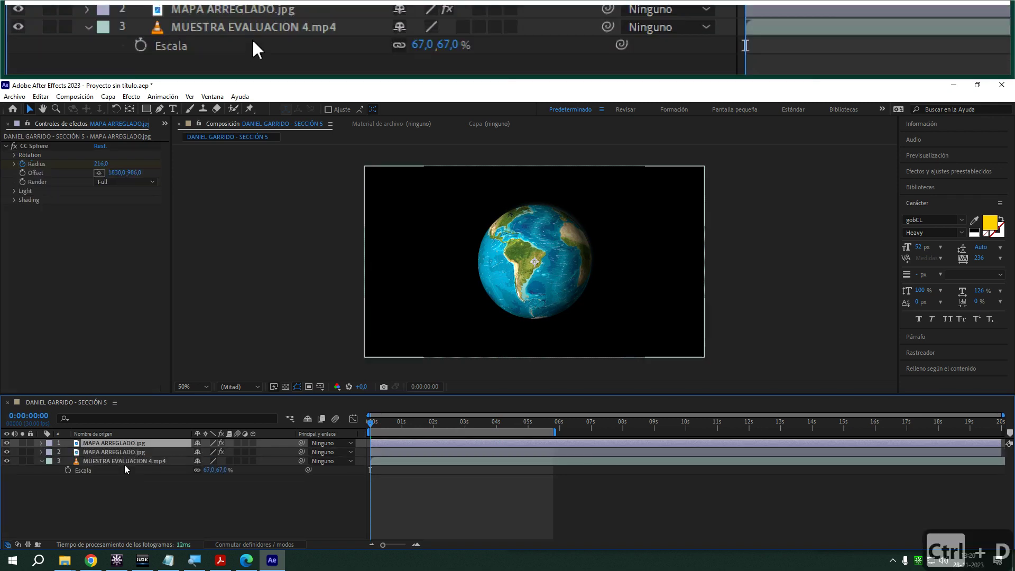
- Add the Relleno (Fill) effect from the Generar category to the lower MAPA ARREGLADO.jpg copy
click(130, 453)
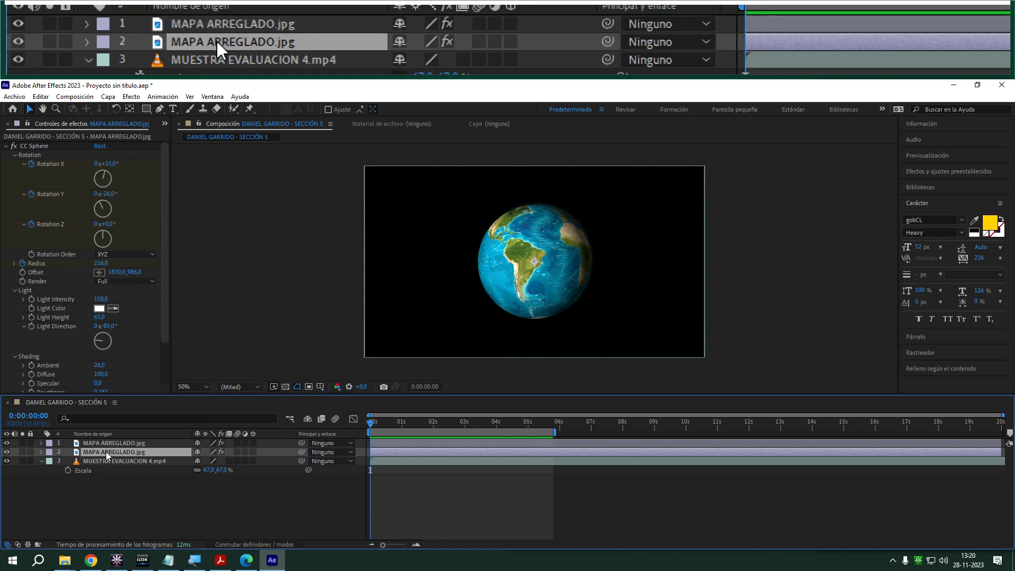
right_click(116, 453)
mouse_move(178, 300)
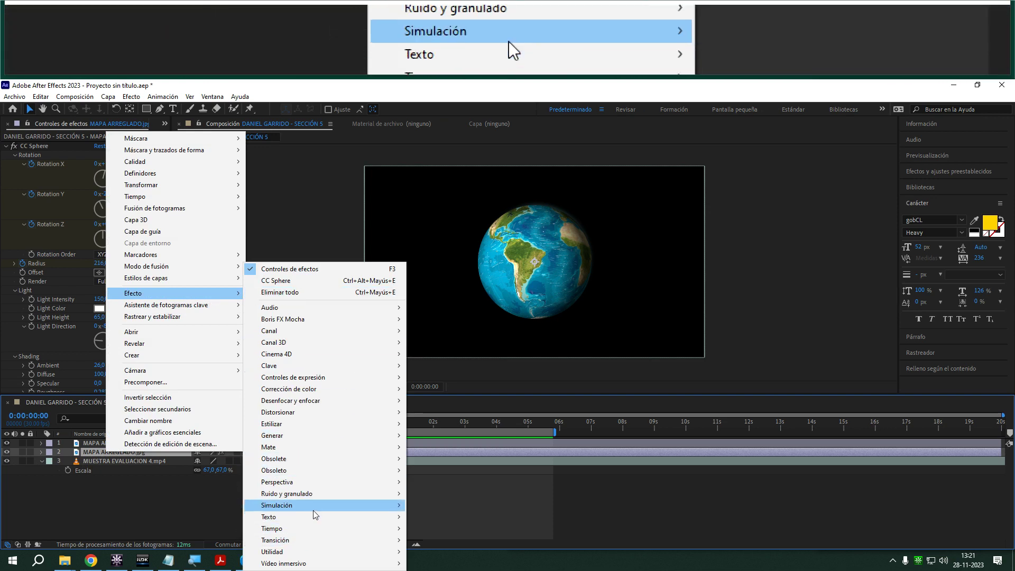
mouse_move(313, 509)
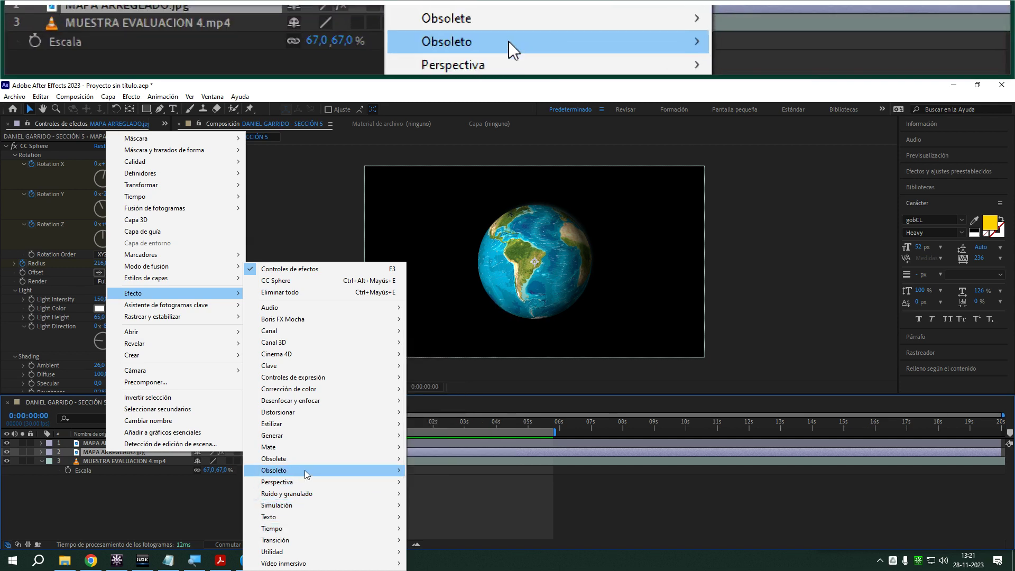
mouse_move(308, 438)
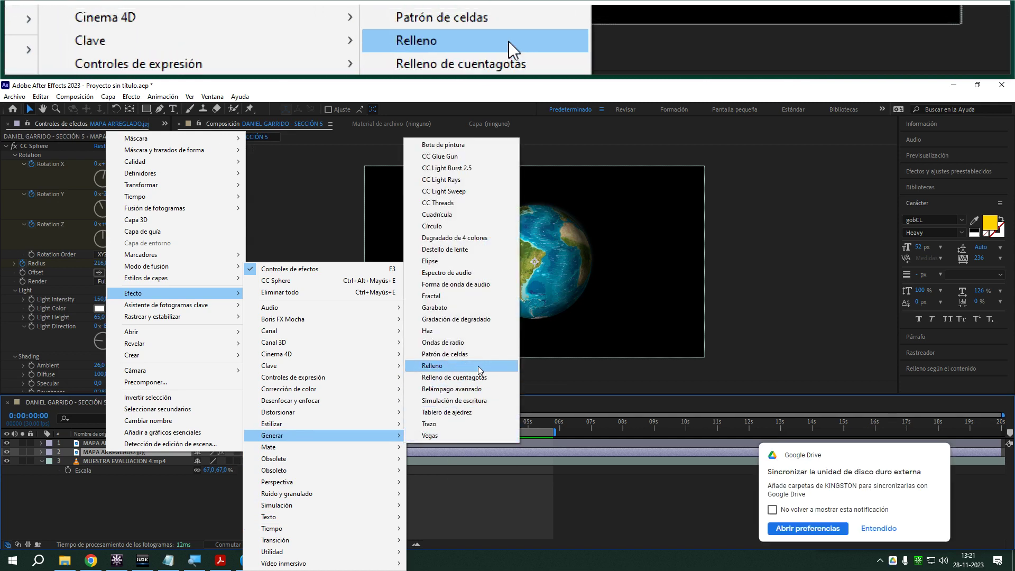
click(478, 366)
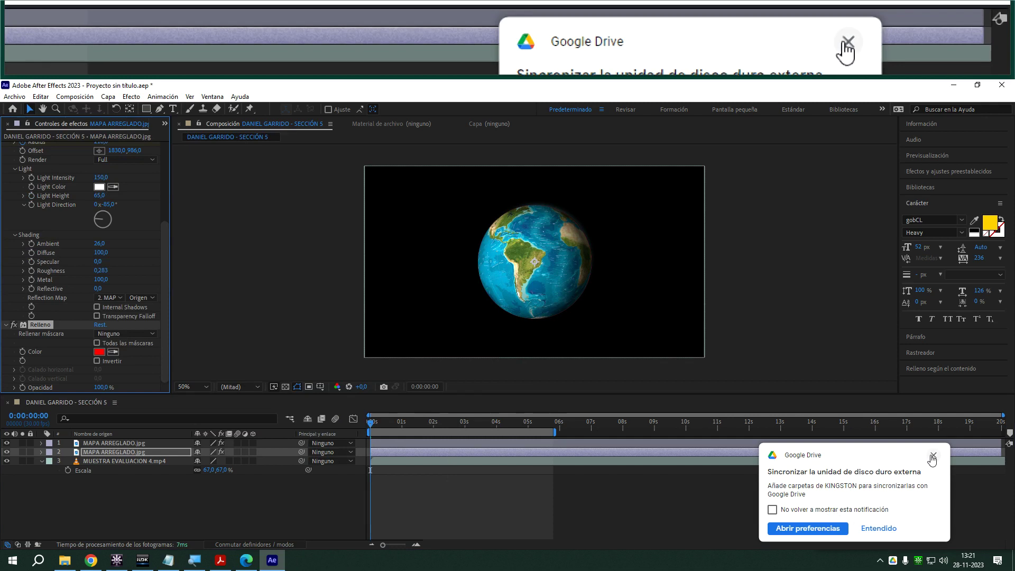
click(933, 456)
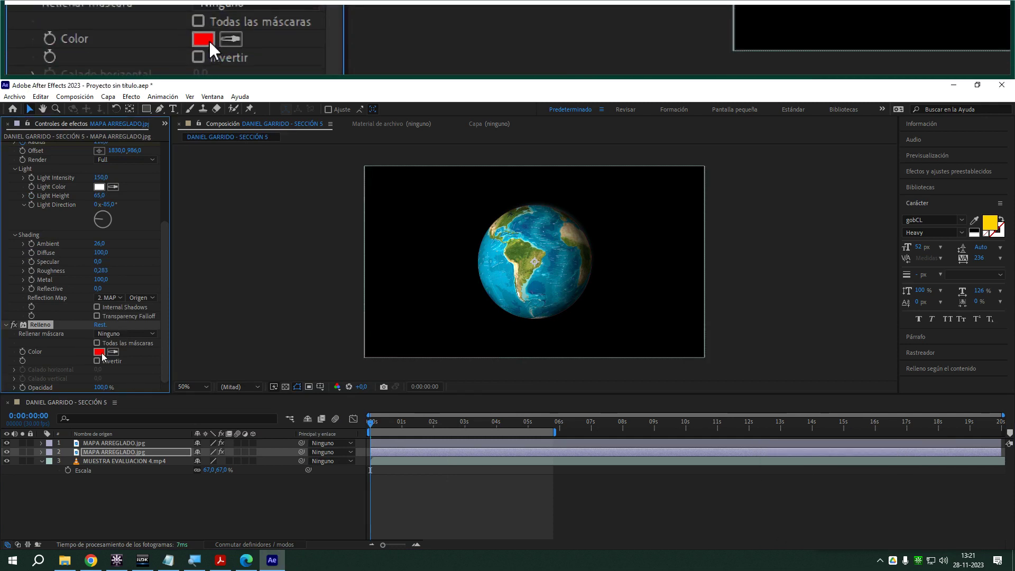
- Set the Relleno effect's color to light cyan, BCF7FB
click(100, 353)
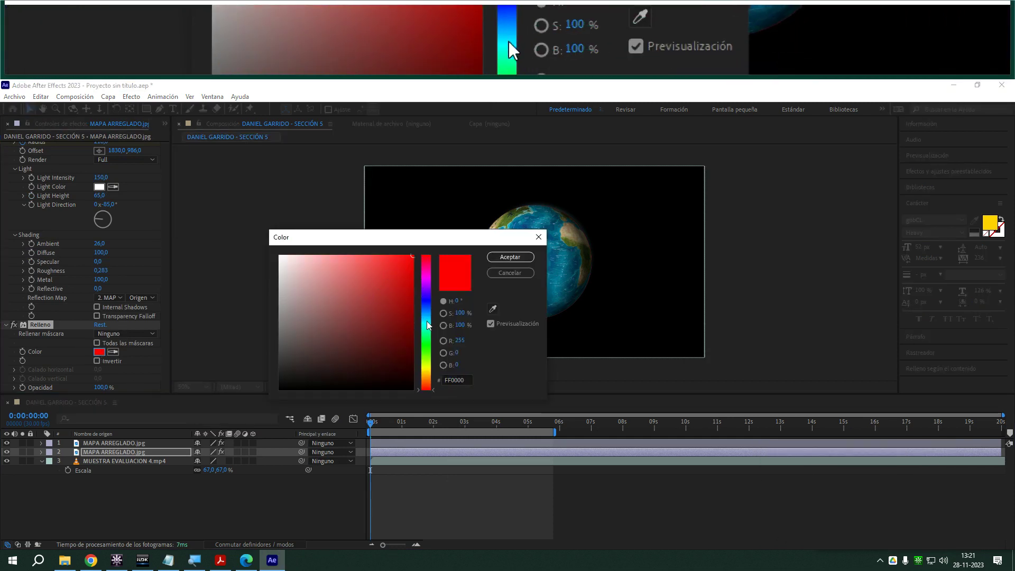
click(428, 321)
click(310, 253)
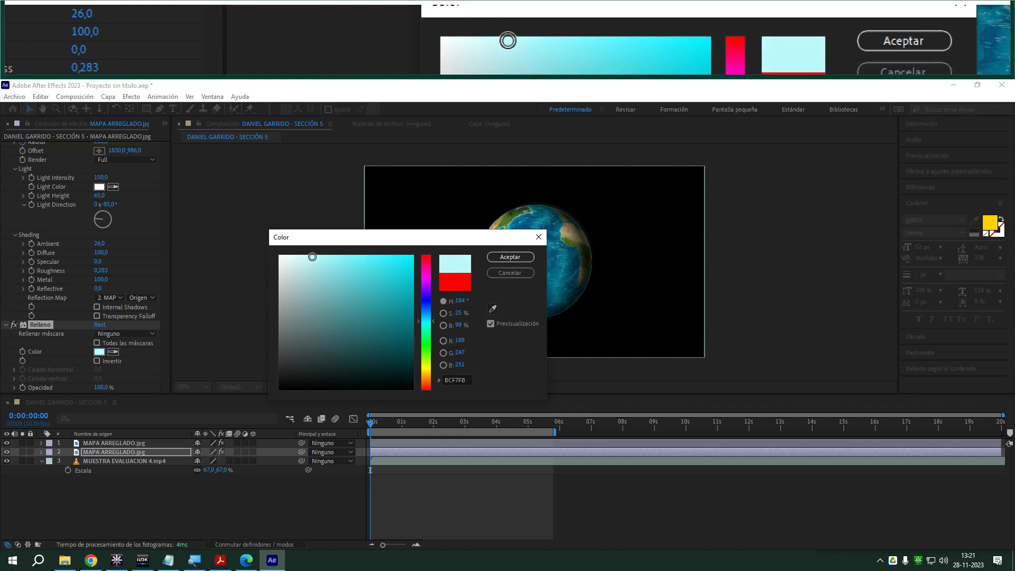
click(510, 256)
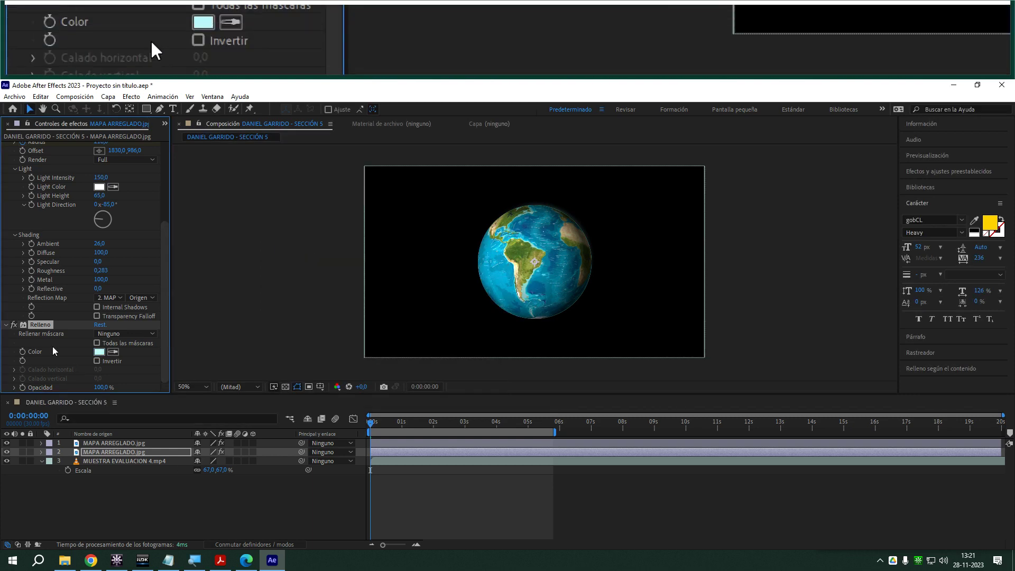
- Collapse the existing effects of the lower map copy and add Desenfoque gaussiano (Gaussian Blur) to it
scroll(16, 338, up, 3)
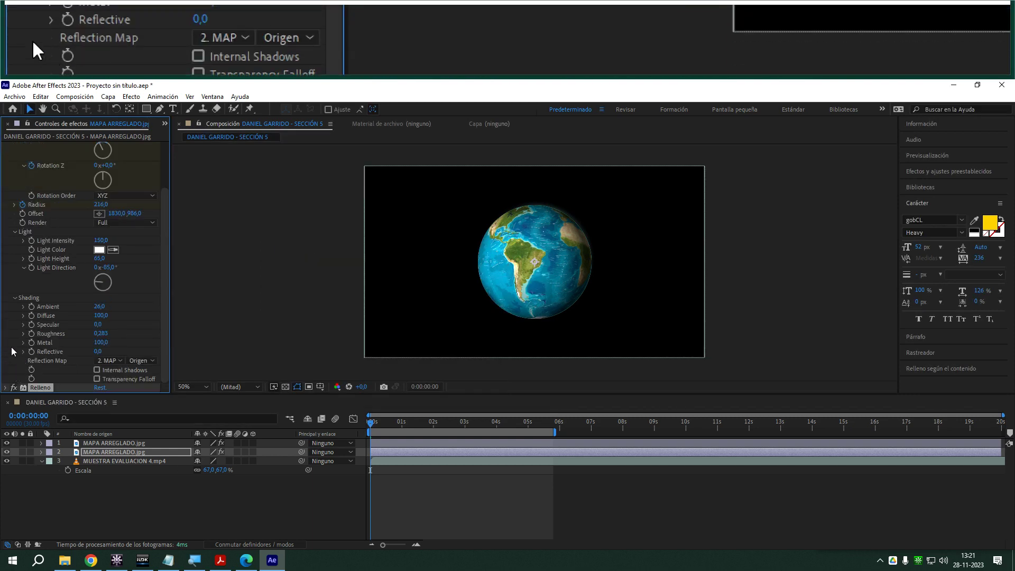
scroll(16, 318, up, 5)
click(6, 146)
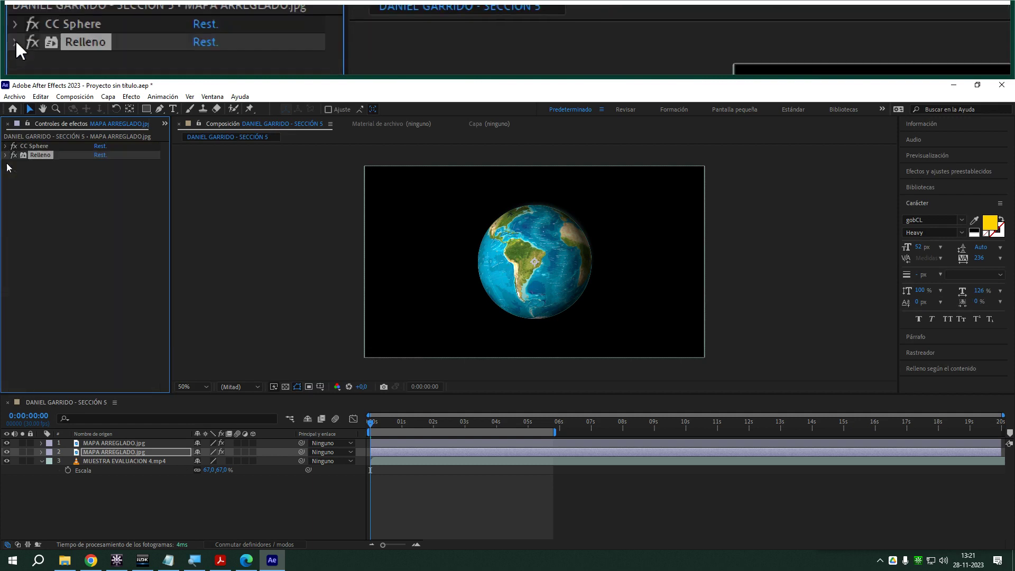
right_click(99, 455)
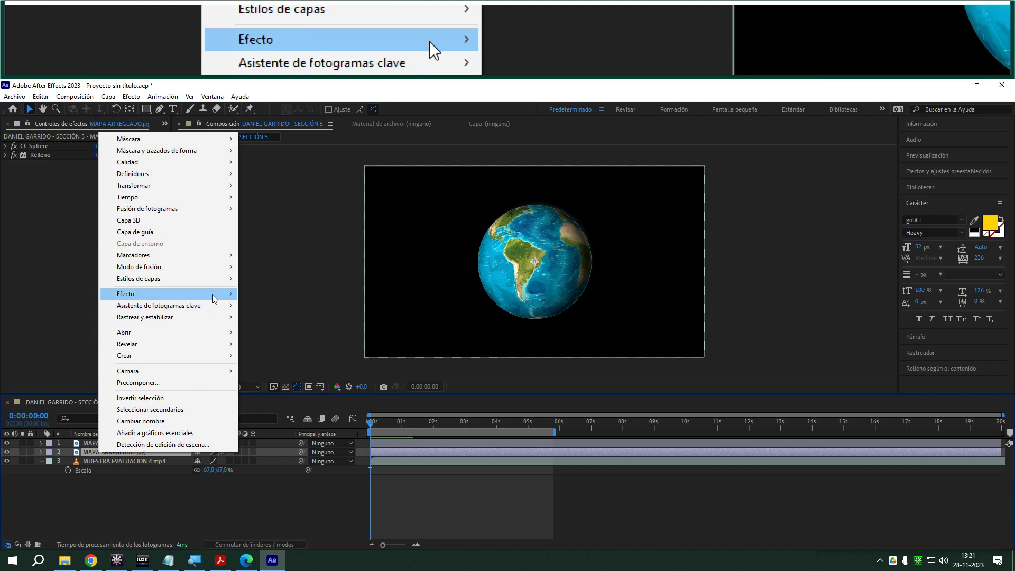
mouse_move(215, 294)
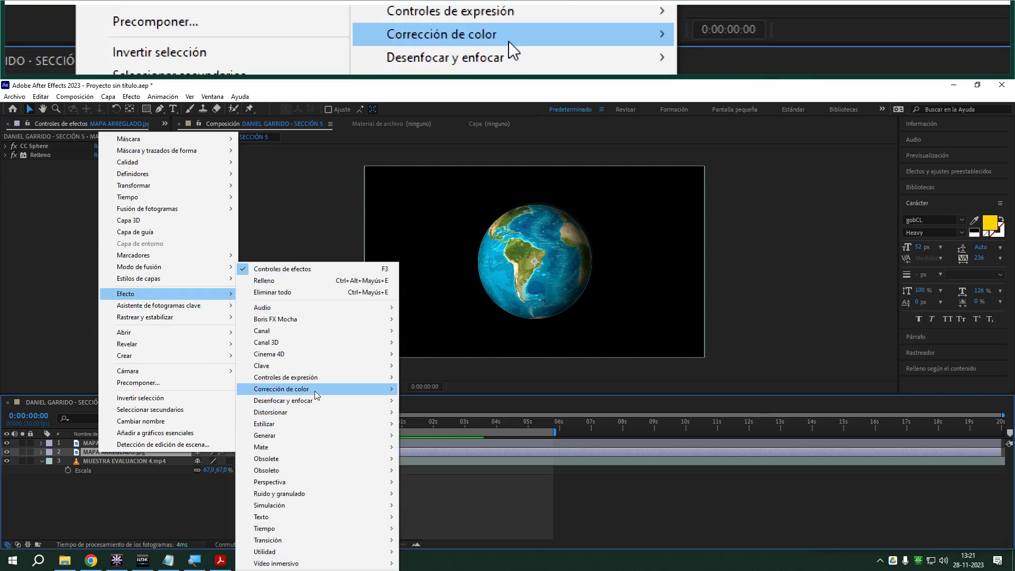
mouse_move(294, 404)
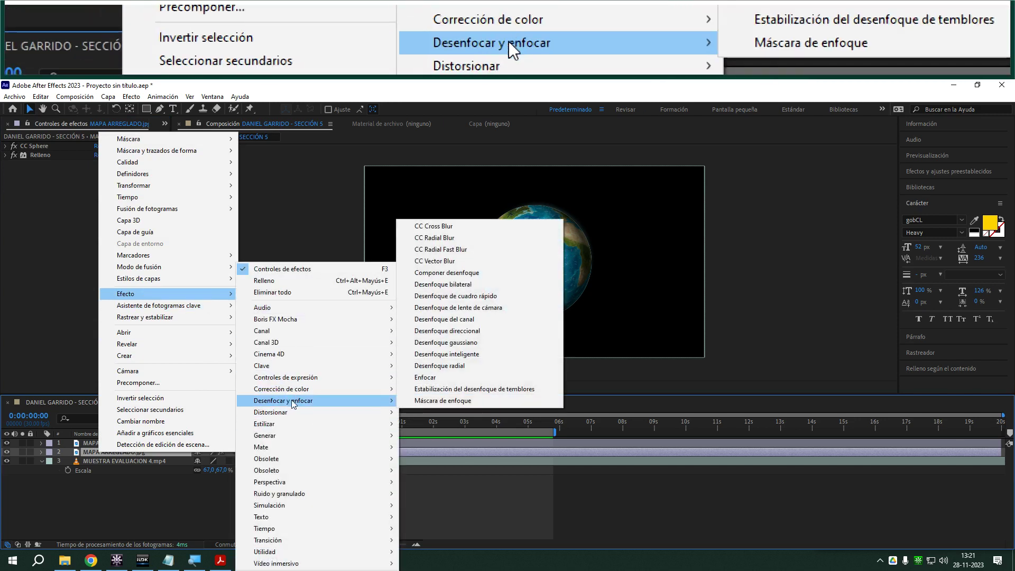
click(463, 343)
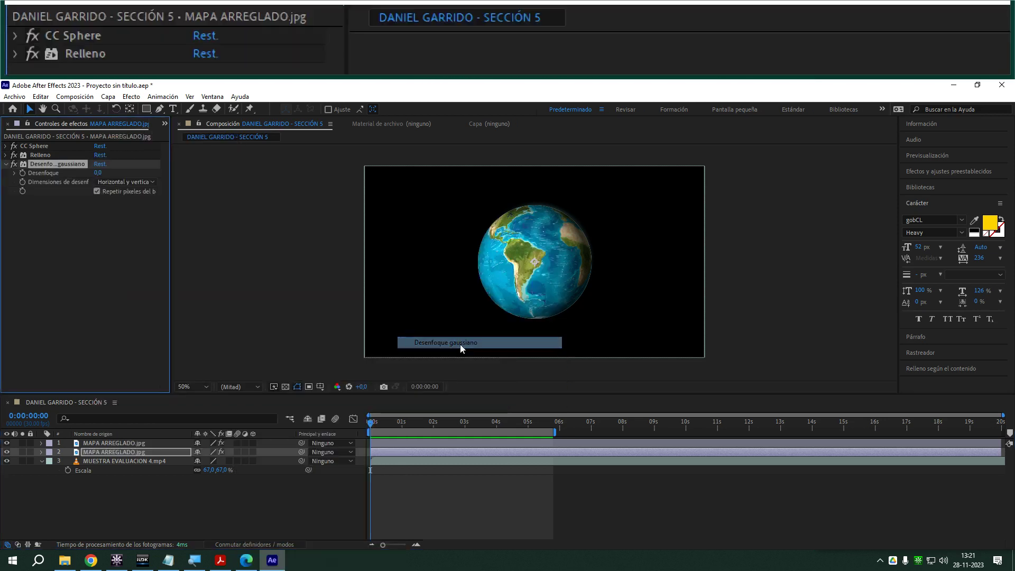
- Look up the required Gaussian blur amounts in the evaluation rubric PDF in Edge and return to After Effects
click(245, 561)
scroll(433, 428, down, 15)
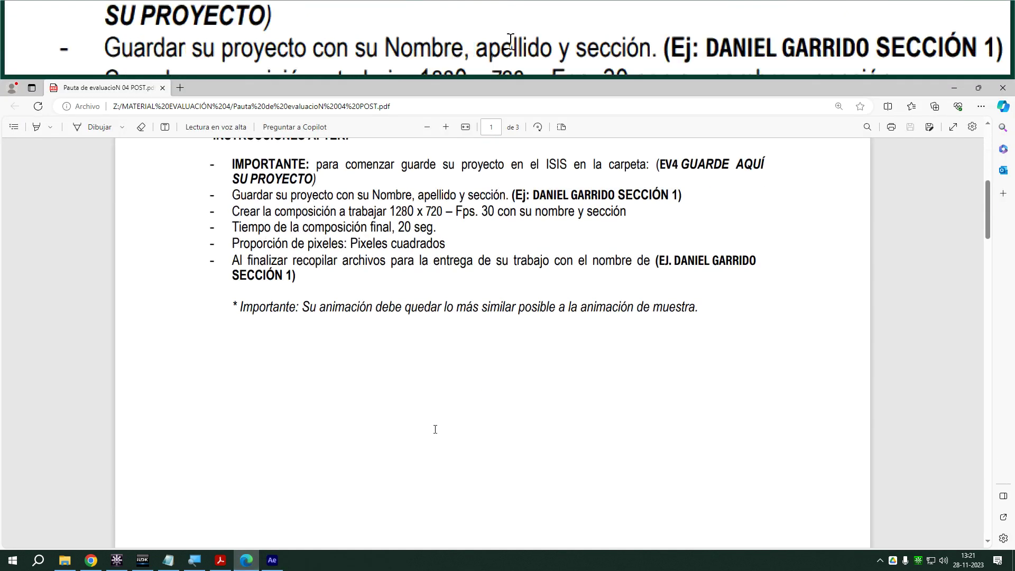
scroll(435, 429, down, 1)
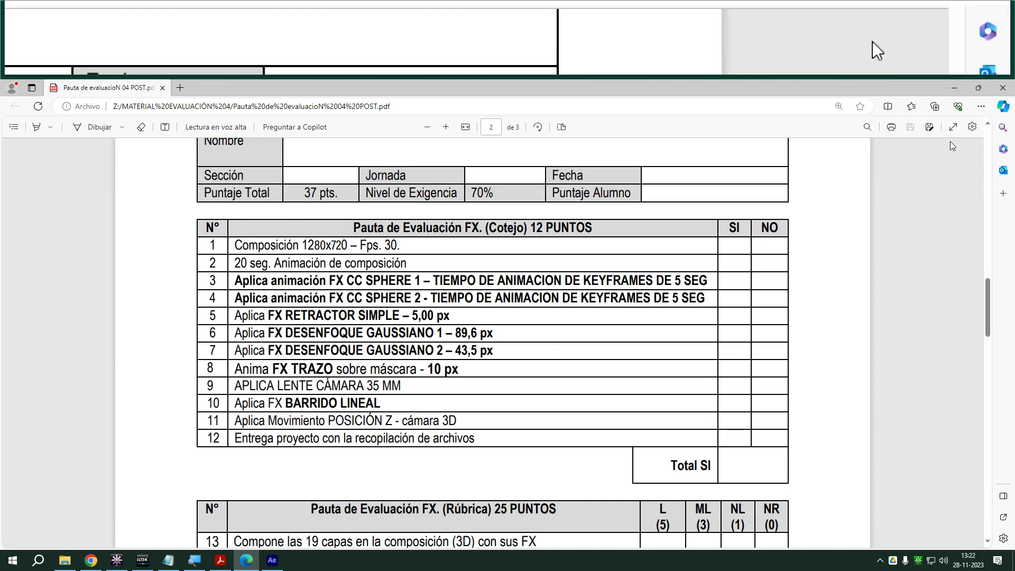
click(953, 92)
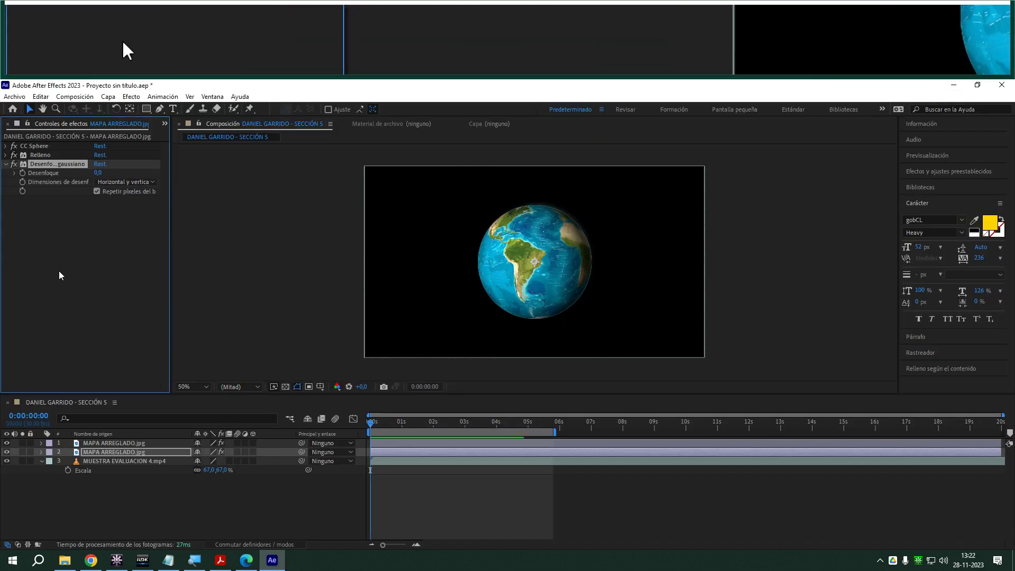
- Set the Gaussian blur amount to 89.6 and turn off repeating edge pixels for the lower map copy
text(89)
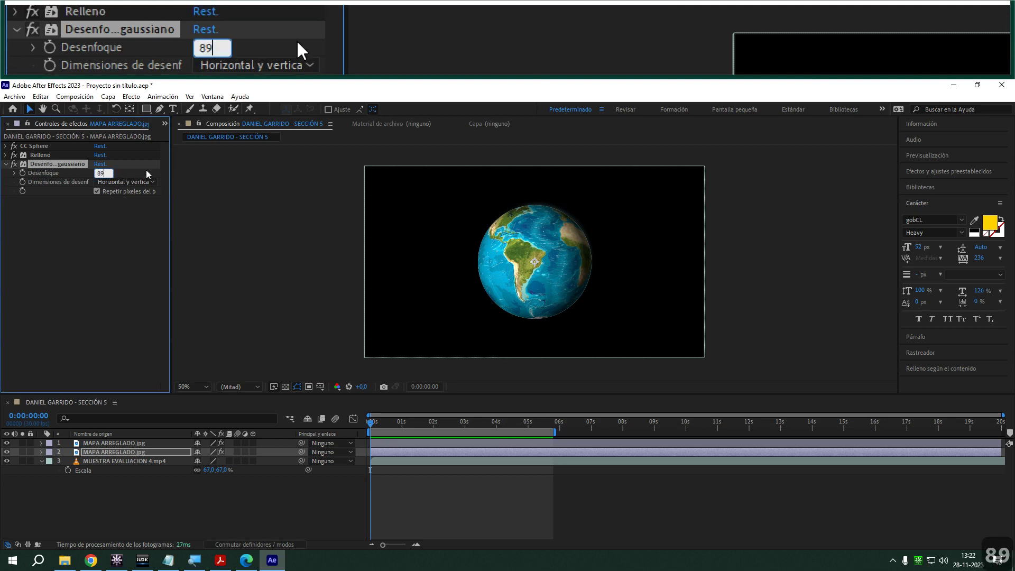
text(.)
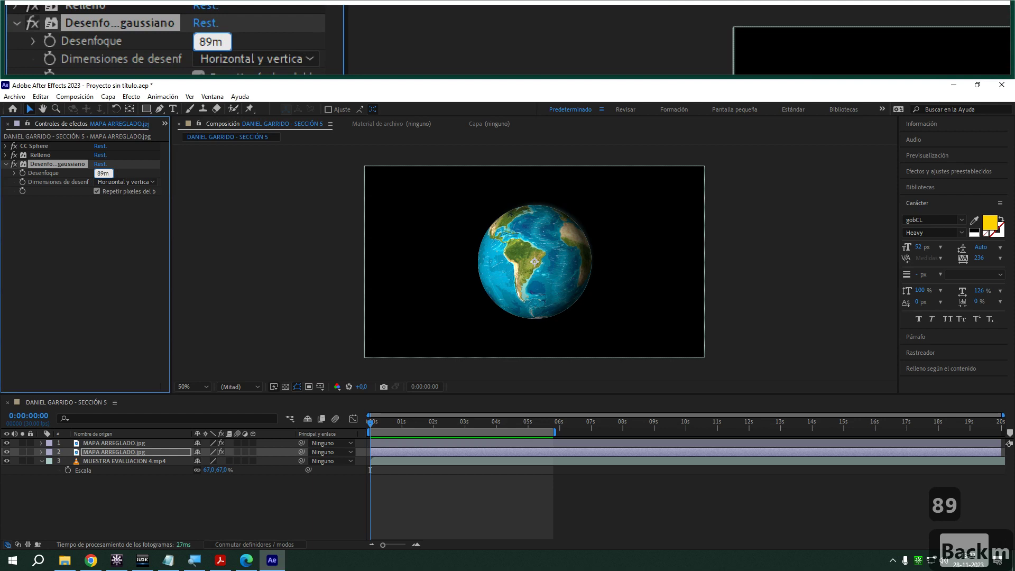
text(6)
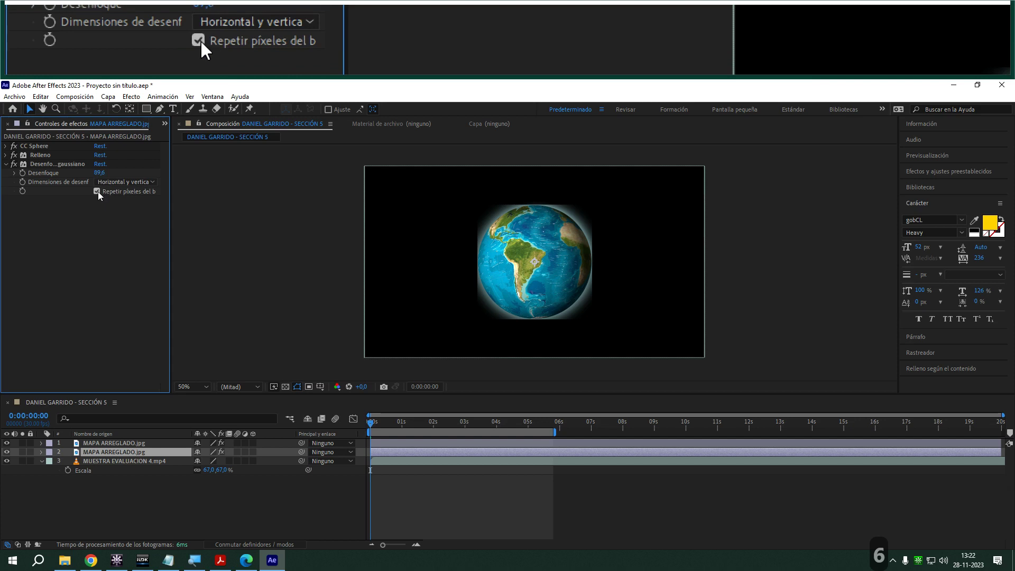
click(97, 192)
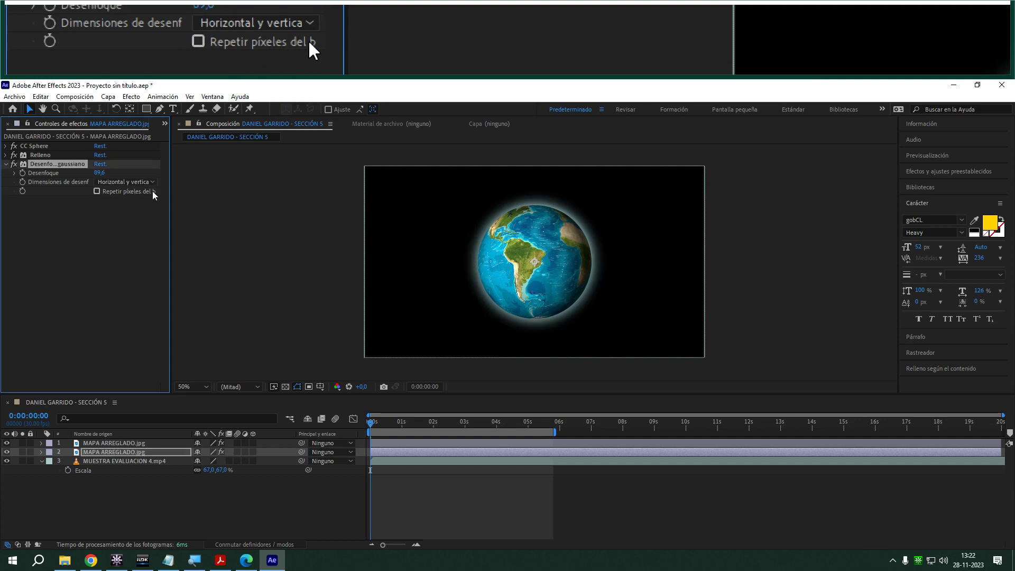
drag(169, 199, 190, 199)
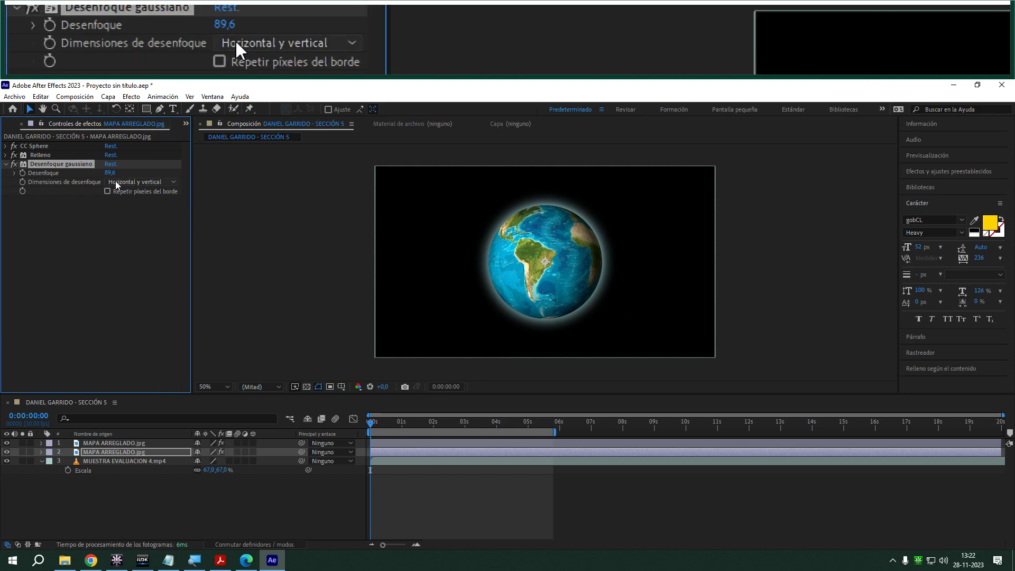
- Preview the globe zoom from the start to check the blurred glow around it
drag(371, 423, 423, 424)
key(space)
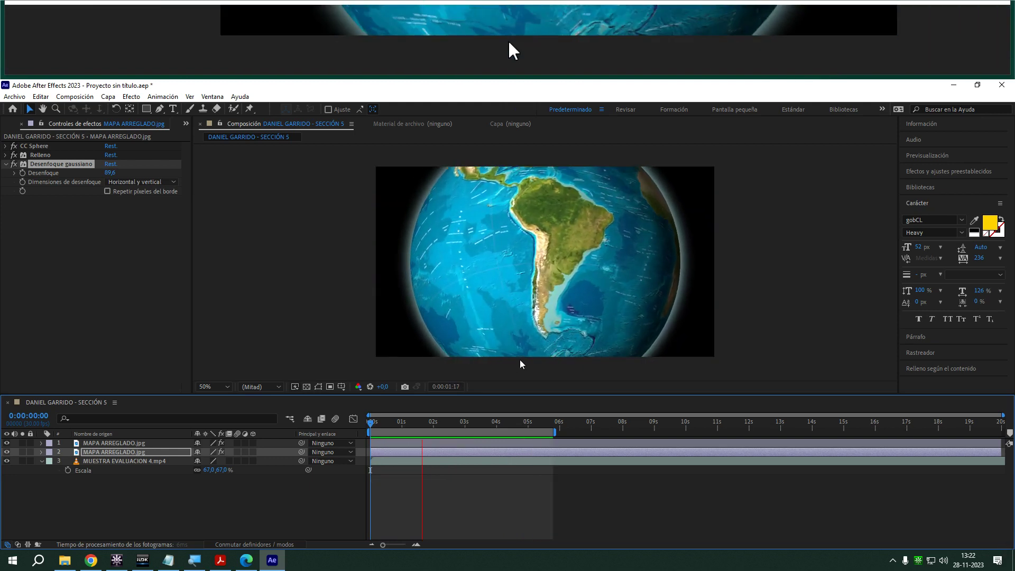
key(space)
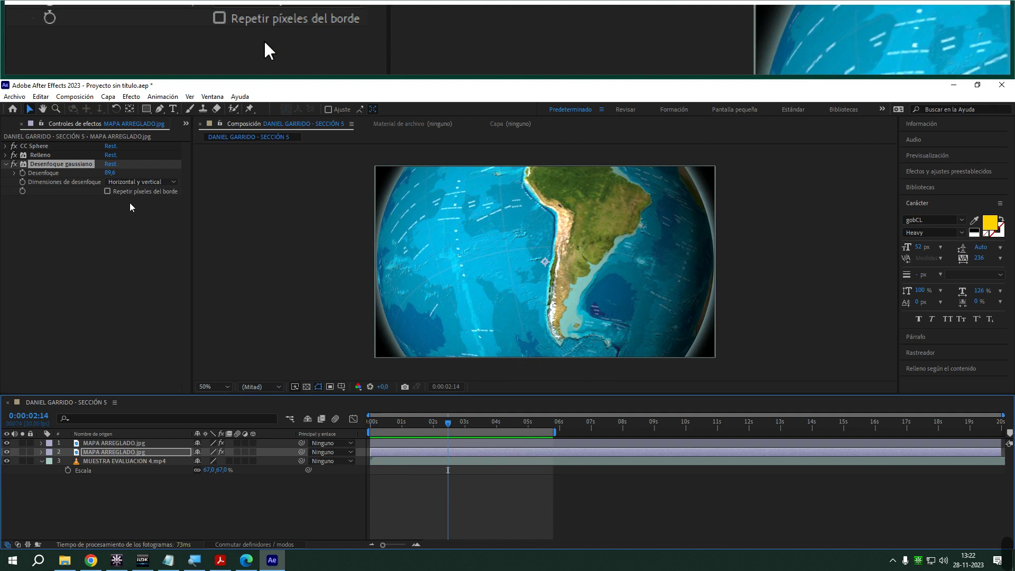
- Change the Relleno effect's color from cyan to a more saturated light blue and preview the composition from the start
click(4, 156)
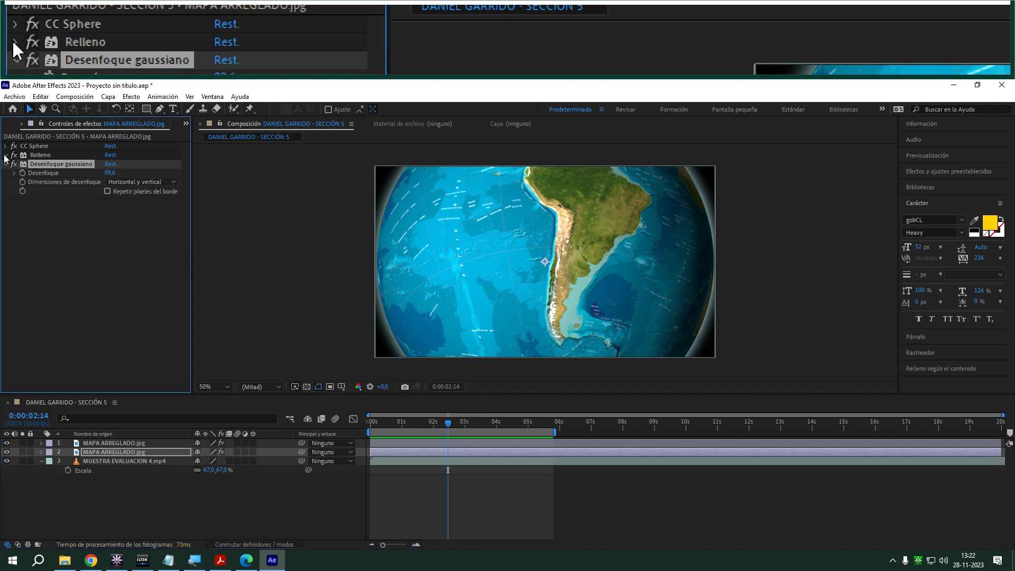
click(4, 156)
click(109, 182)
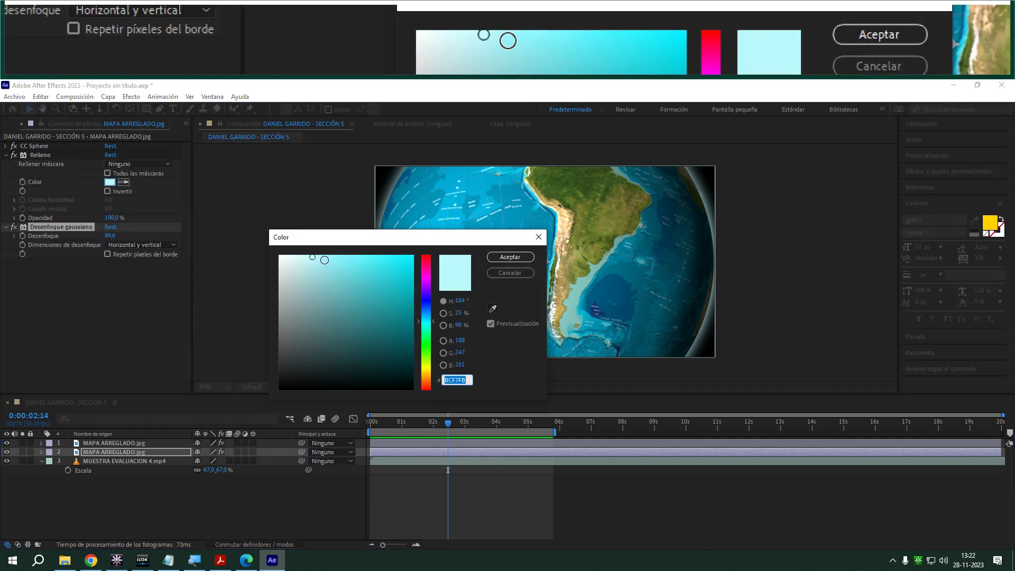
drag(338, 257, 338, 258)
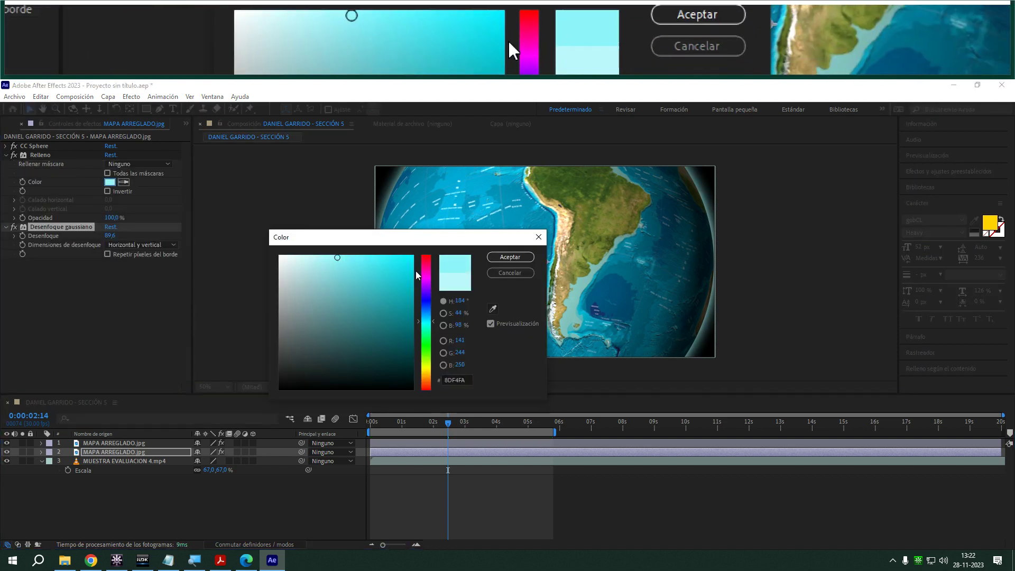
drag(425, 308, 429, 314)
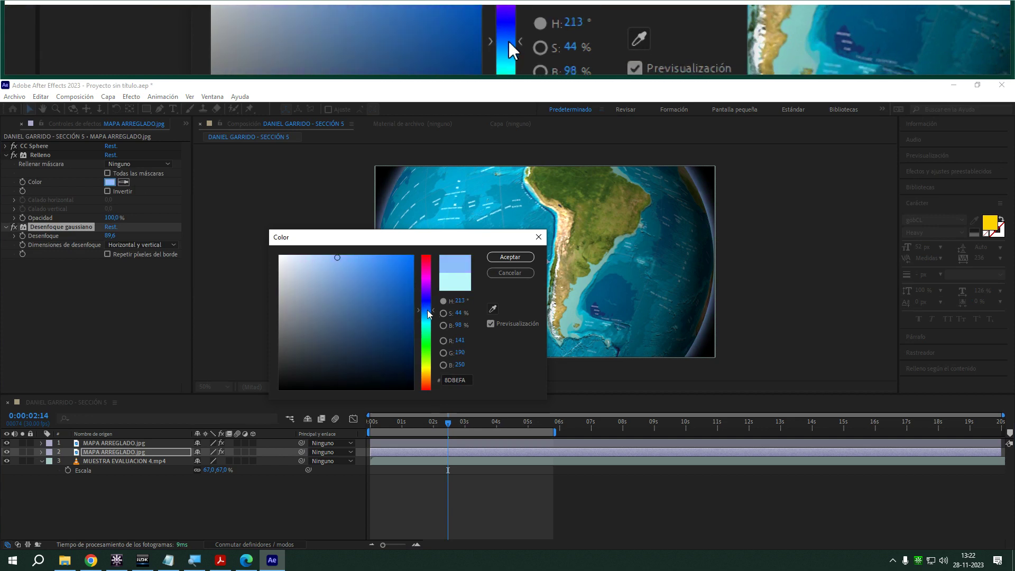
click(509, 257)
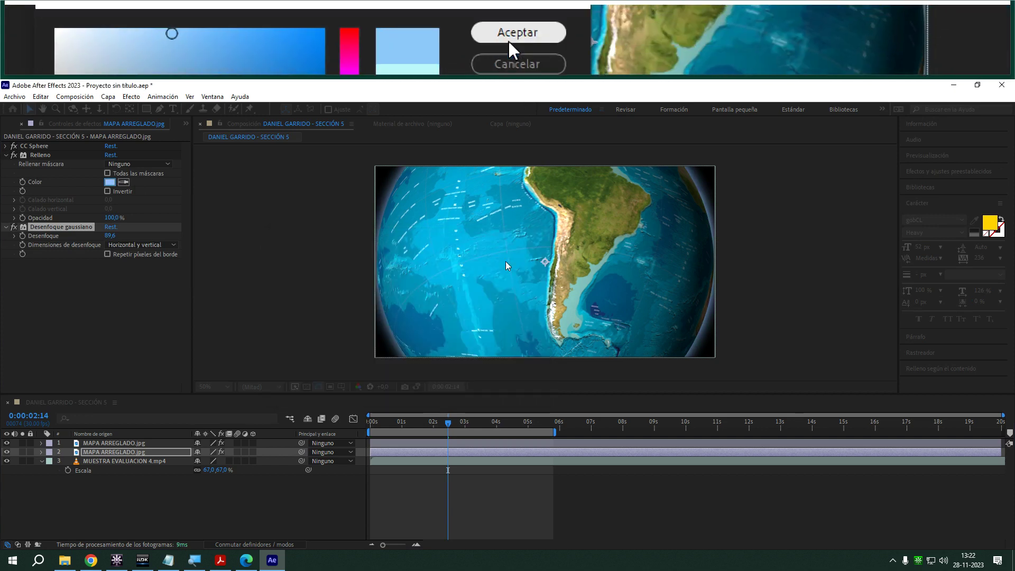
drag(443, 423, 298, 429)
key(space)
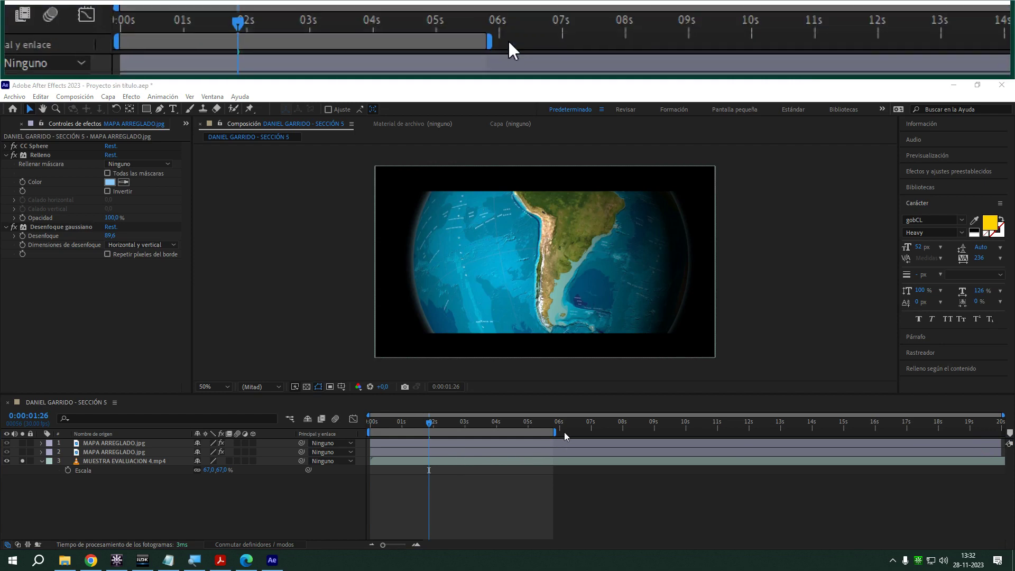
- Extend the end of the work area to about 10.5 seconds and play the sample video through it
drag(555, 433, 701, 432)
key(space)
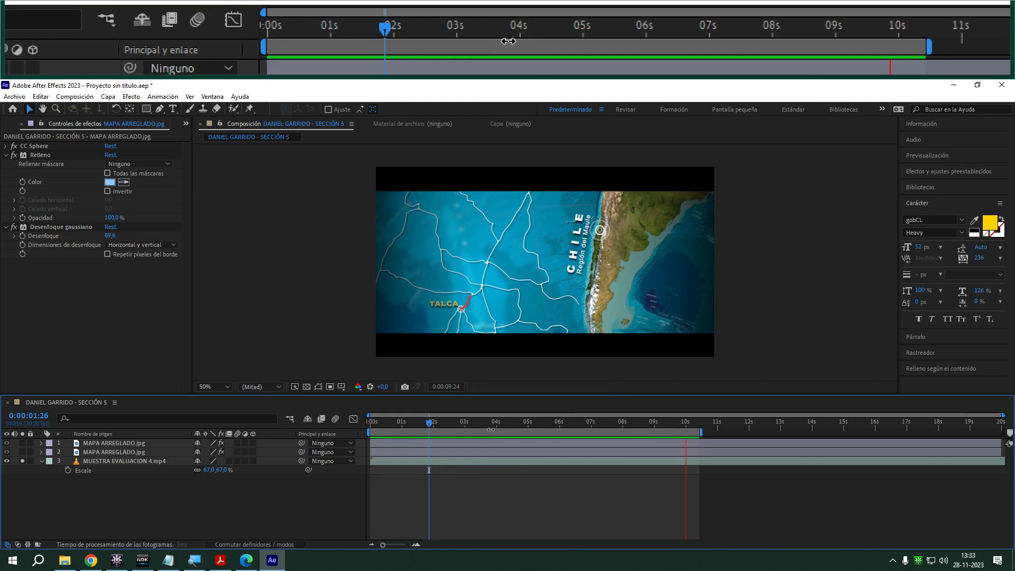
key(space)
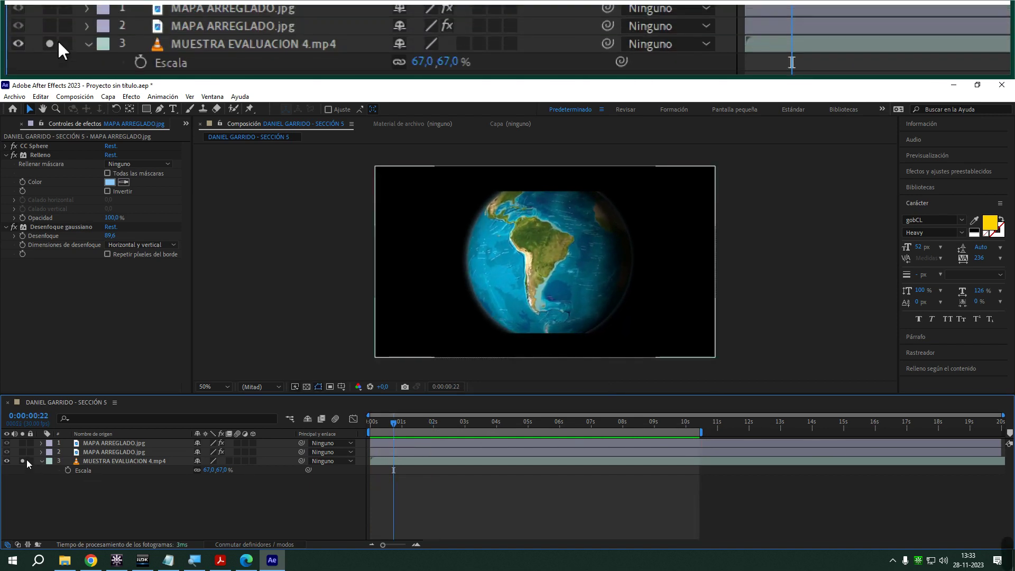
- Hide the MUESTRA EVALUACION 4.mp4 sample layer and preview the globe animation from the start
click(6, 461)
drag(496, 421, 177, 425)
key(space)
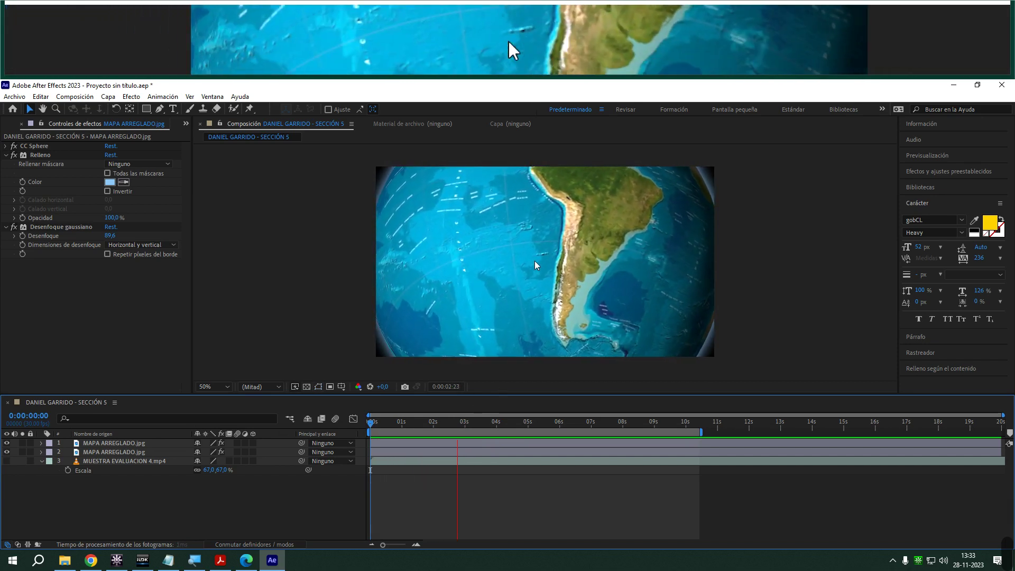
- At 0:00:05:00, add the text CHILE over the ocean west of Chile, with 127% horizontal scale and 208 tracking
click(511, 426)
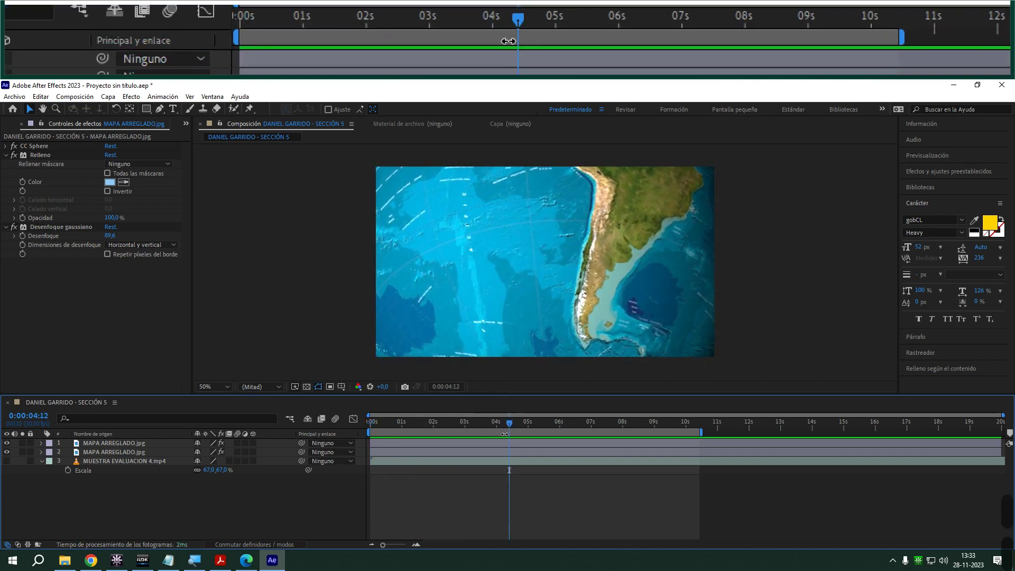
drag(512, 428, 527, 429)
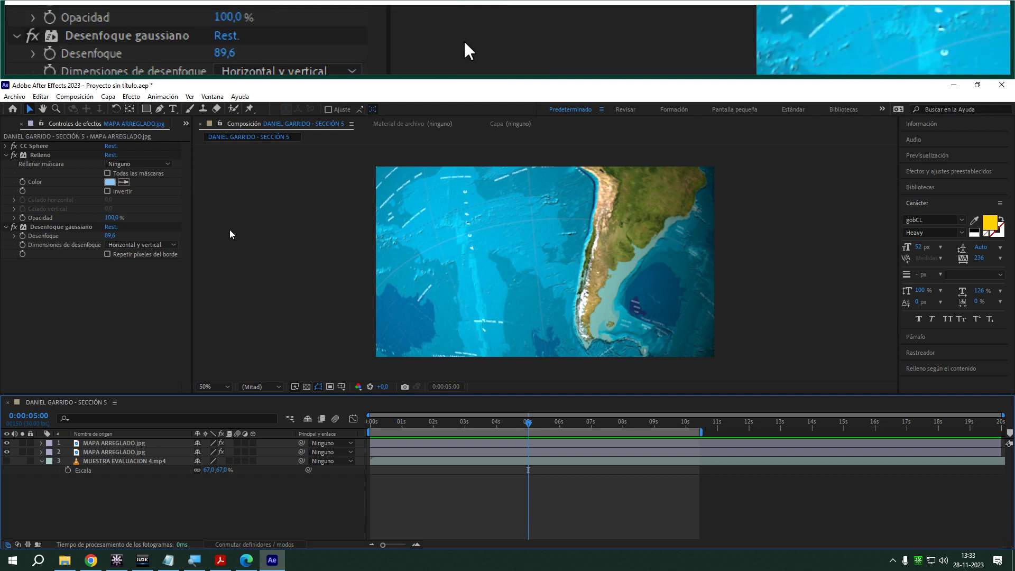
click(173, 113)
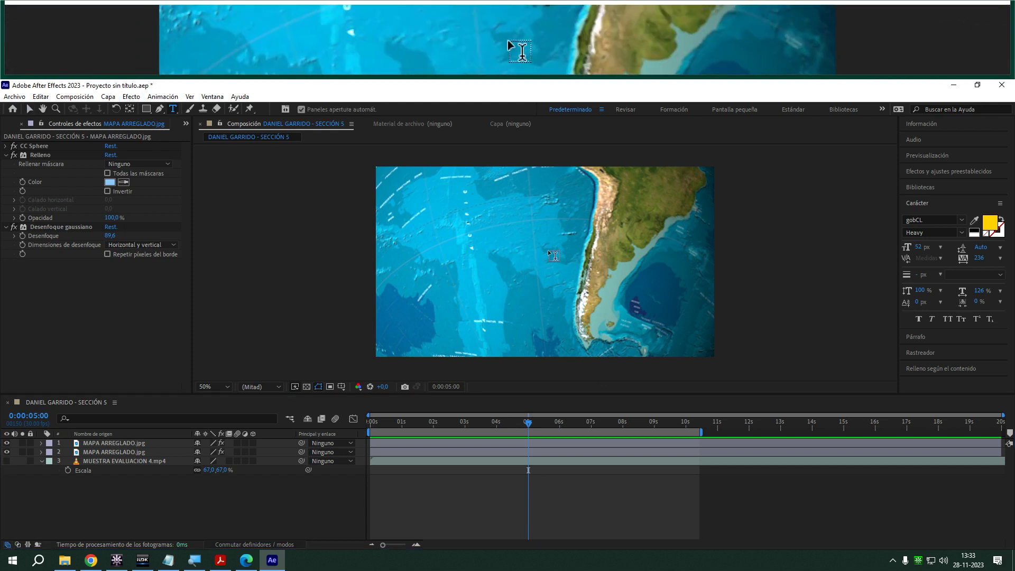
click(516, 243)
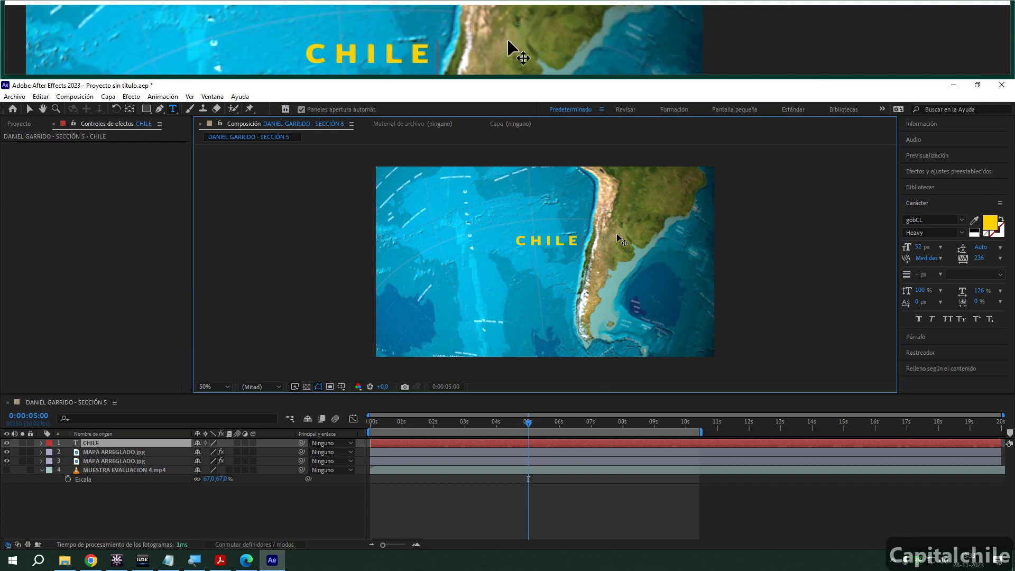
key(ctrl+a)
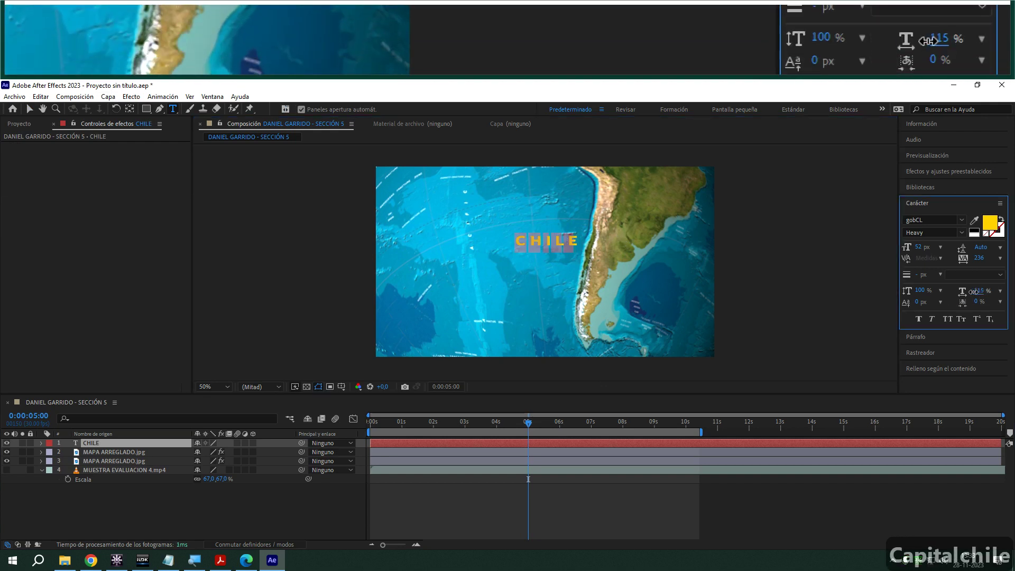
drag(976, 292, 928, 259)
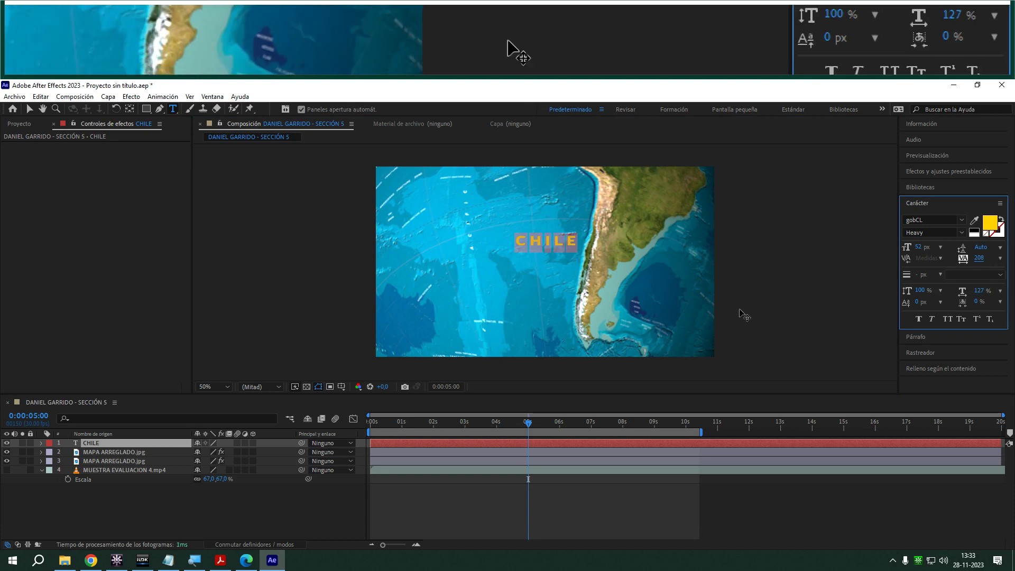
- Show and solo MUESTRA EVALUACION 4.mp4 to compare its CHILE label with the new text, and turn the solo off
click(6, 470)
click(22, 470)
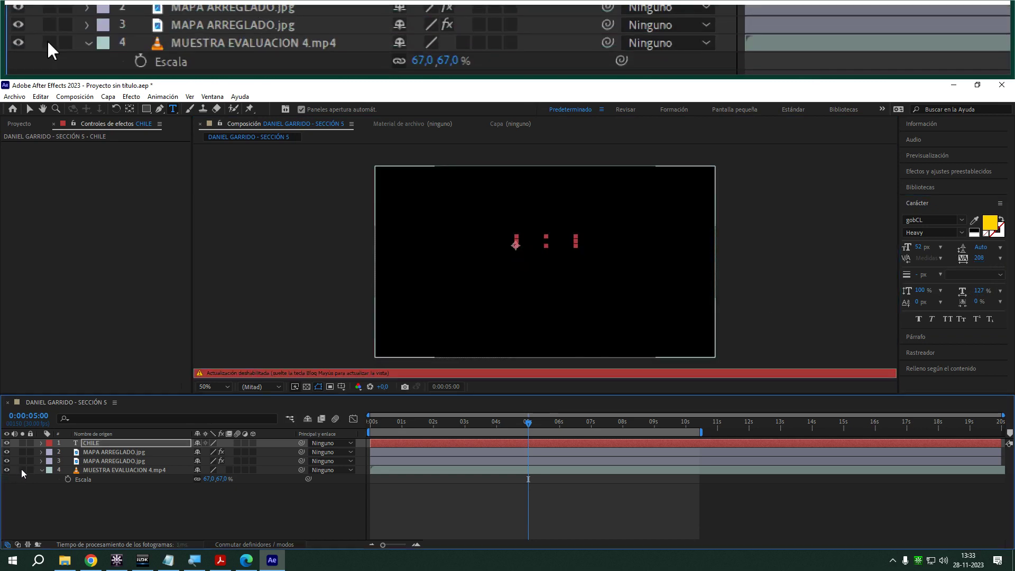
click(23, 470)
click(23, 470)
click(23, 470)
click(22, 470)
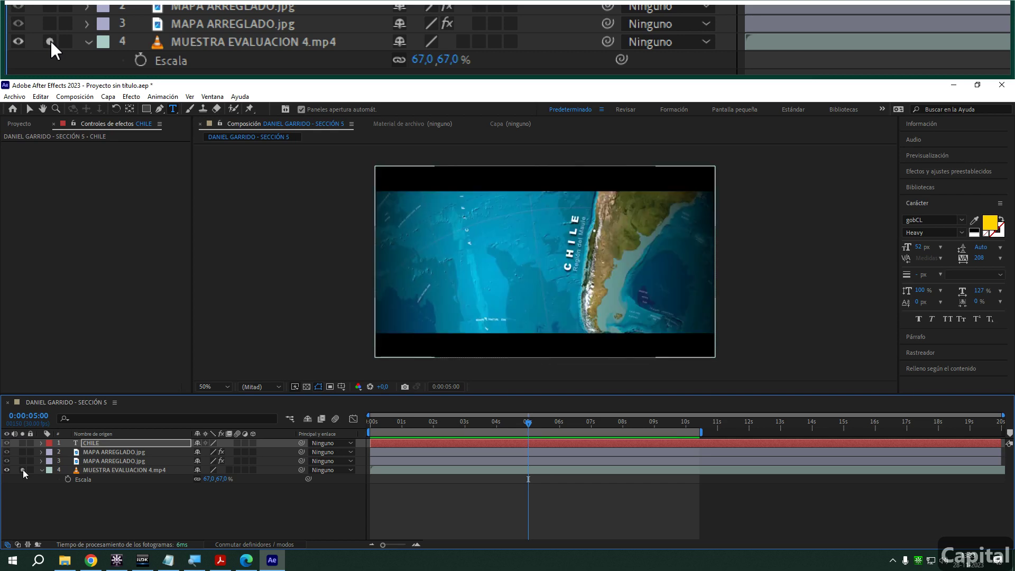
click(23, 470)
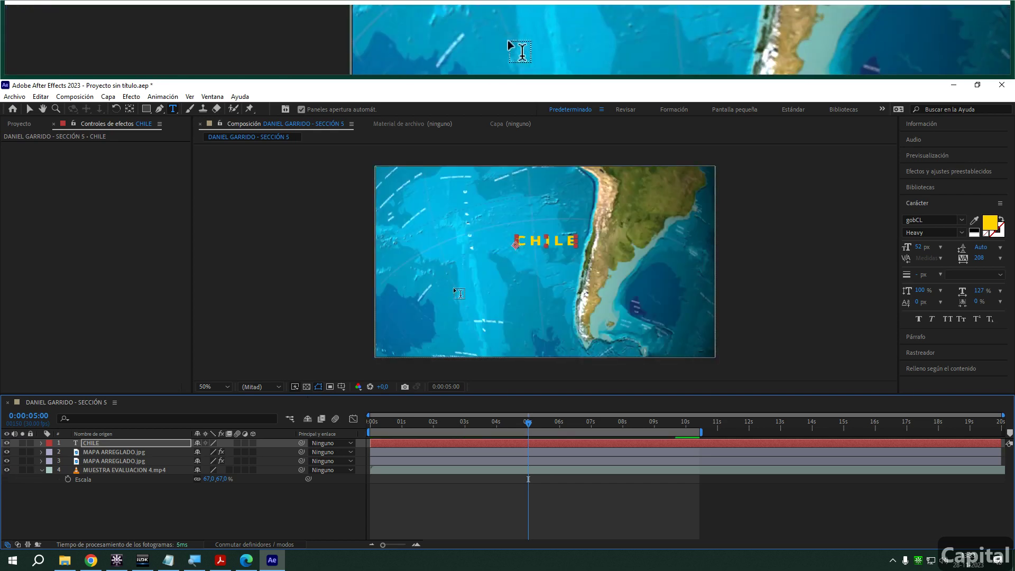
- Set the CHILE text's fill color to white and its font size to 42 px
click(986, 227)
click(279, 257)
click(515, 259)
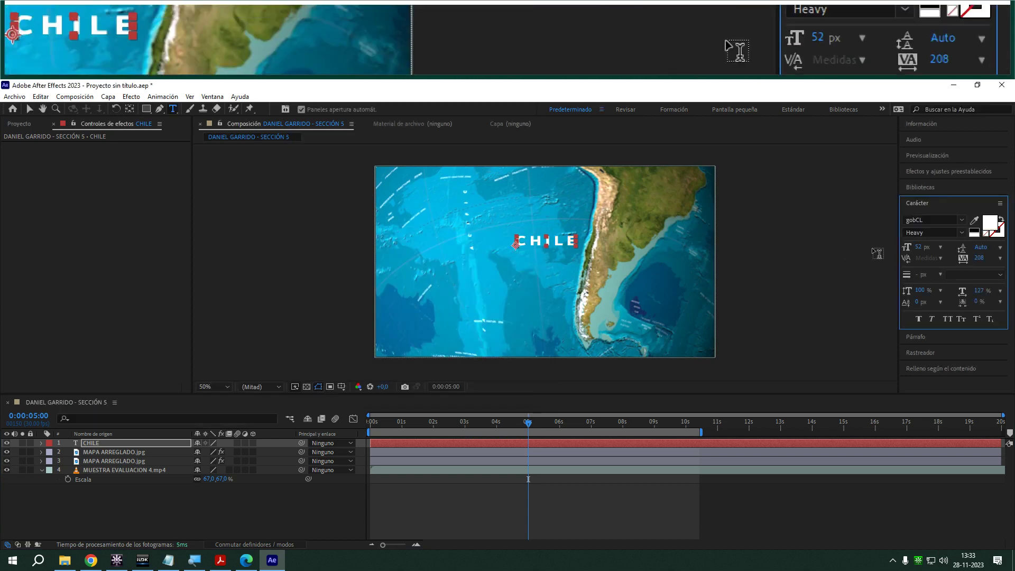
drag(918, 247, 914, 247)
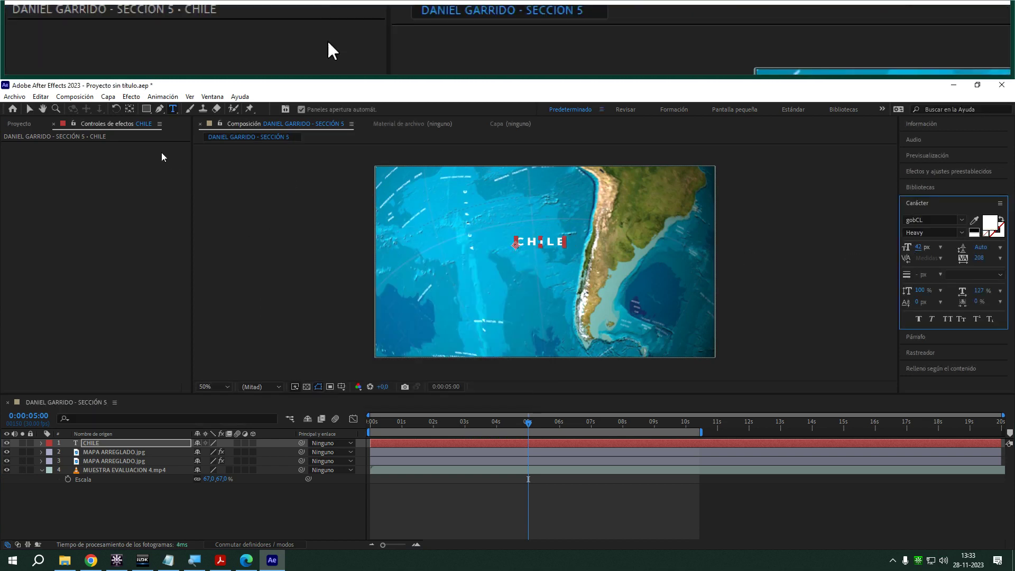
- Move the CHILE text next to Chile's coast and trim its layer to start at 0:00:05:00
click(29, 109)
drag(545, 241, 569, 232)
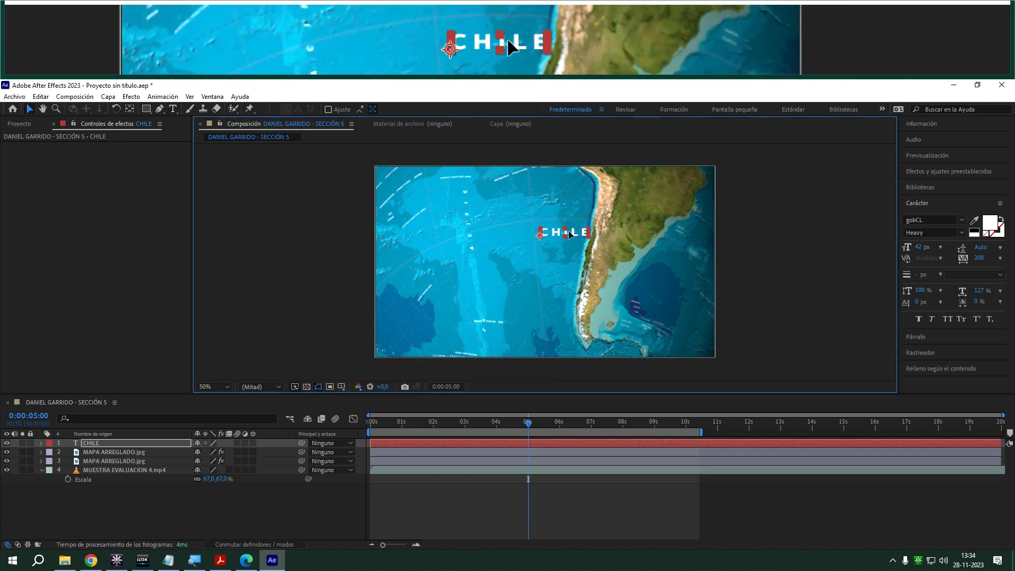
click(97, 447)
drag(371, 443, 535, 443)
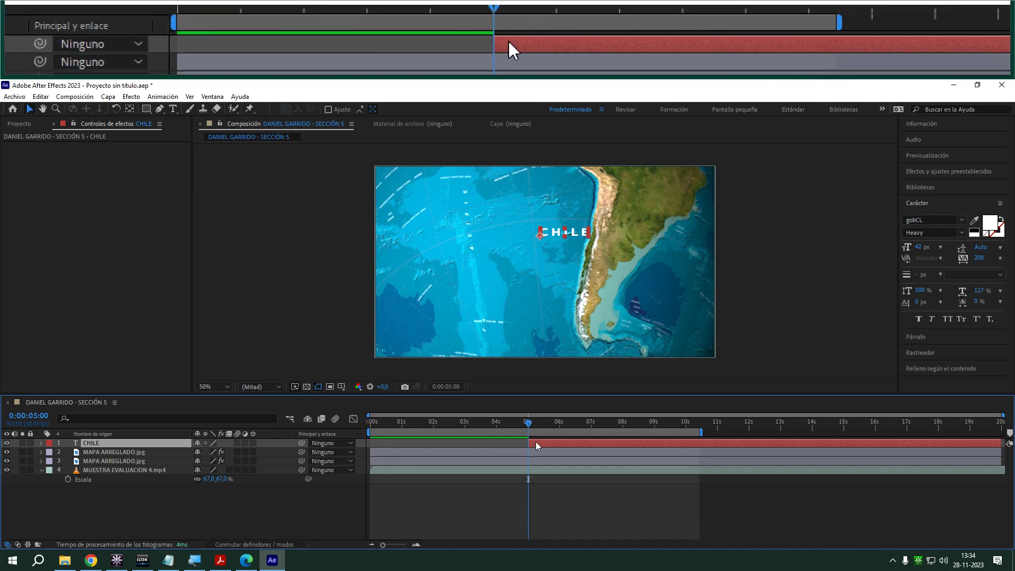
- Duplicate the CHILE text layer, place the copy just below the original and change its text to Región del Maule
key(ctrl+d)
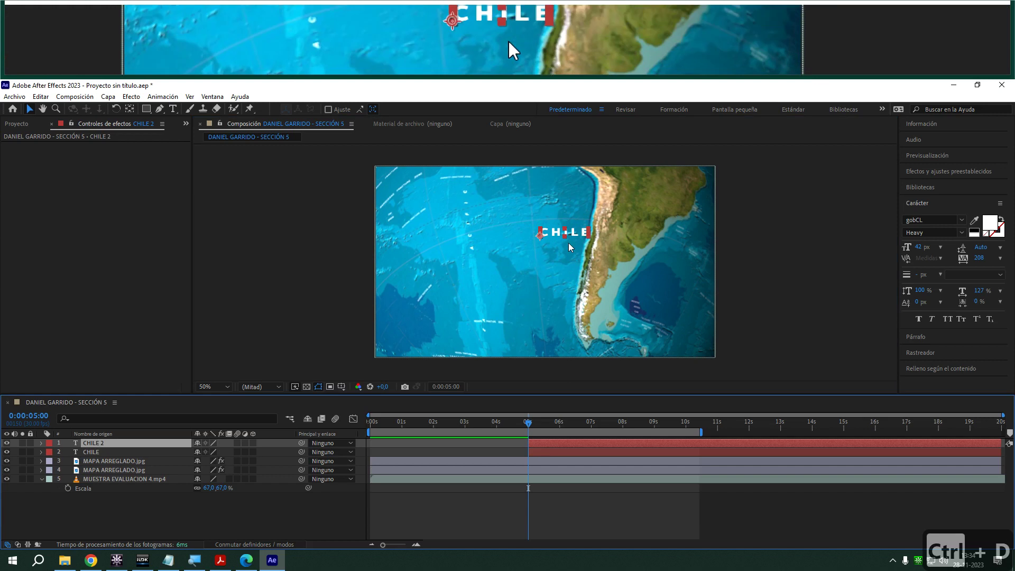
drag(570, 233, 569, 243)
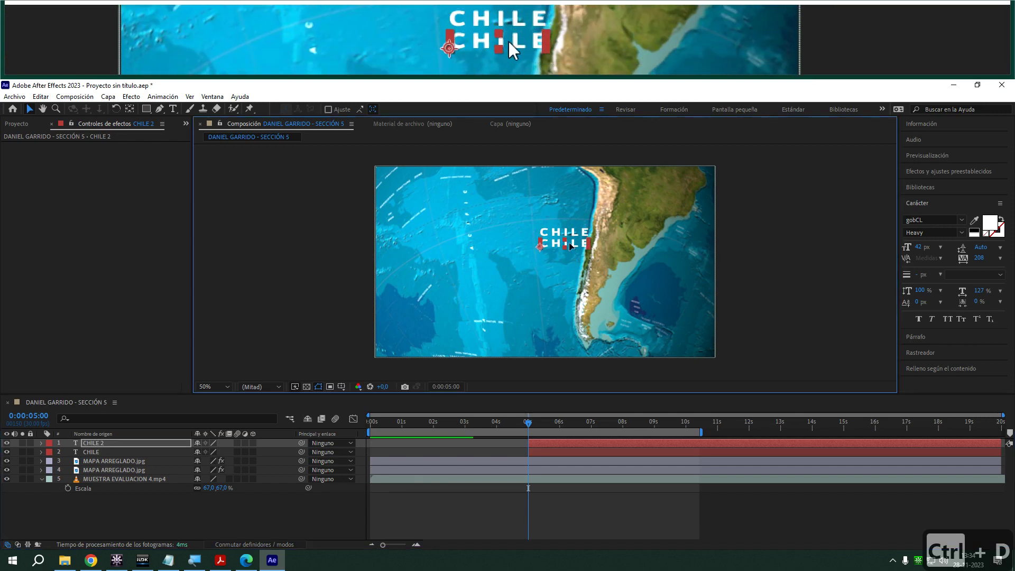
key(ctrl+t)
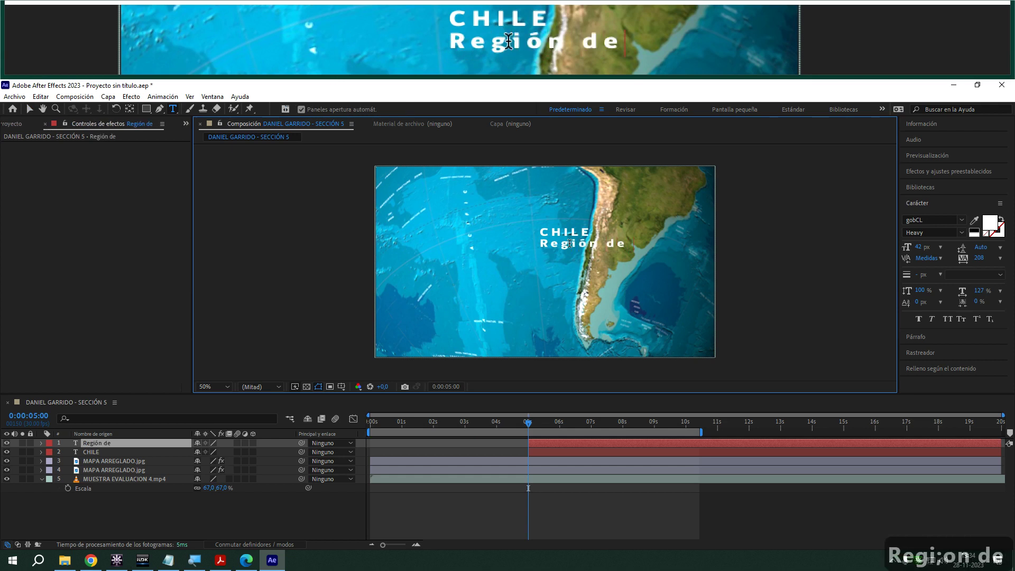
key(alt+Tab)
key(alt+Tab)
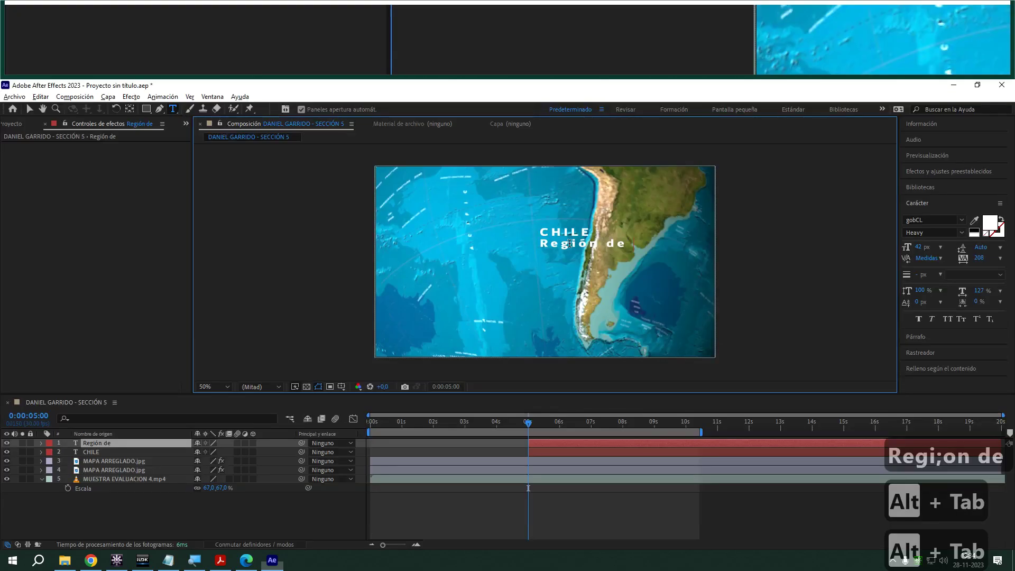
click(23, 479)
click(23, 478)
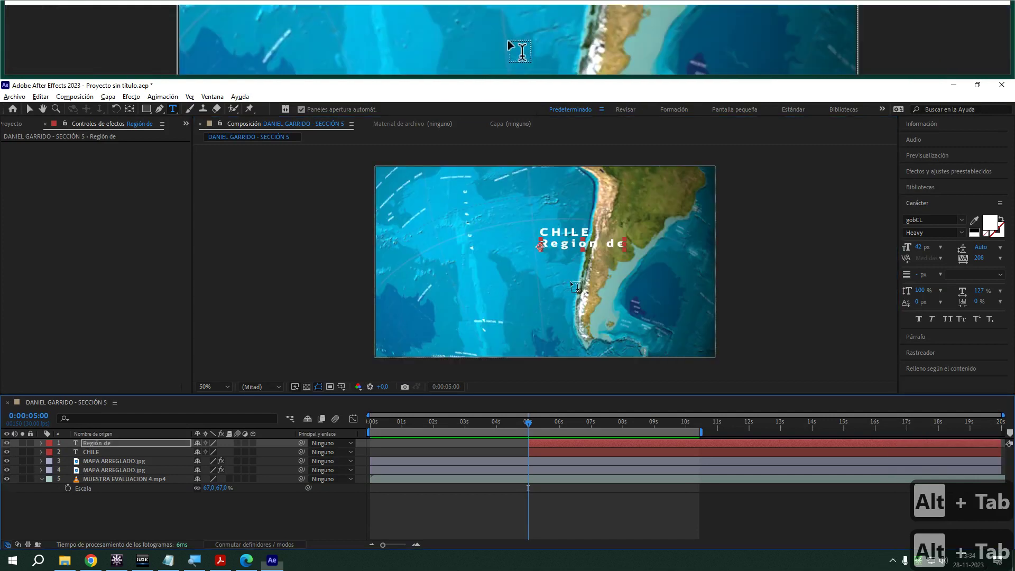
click(614, 245)
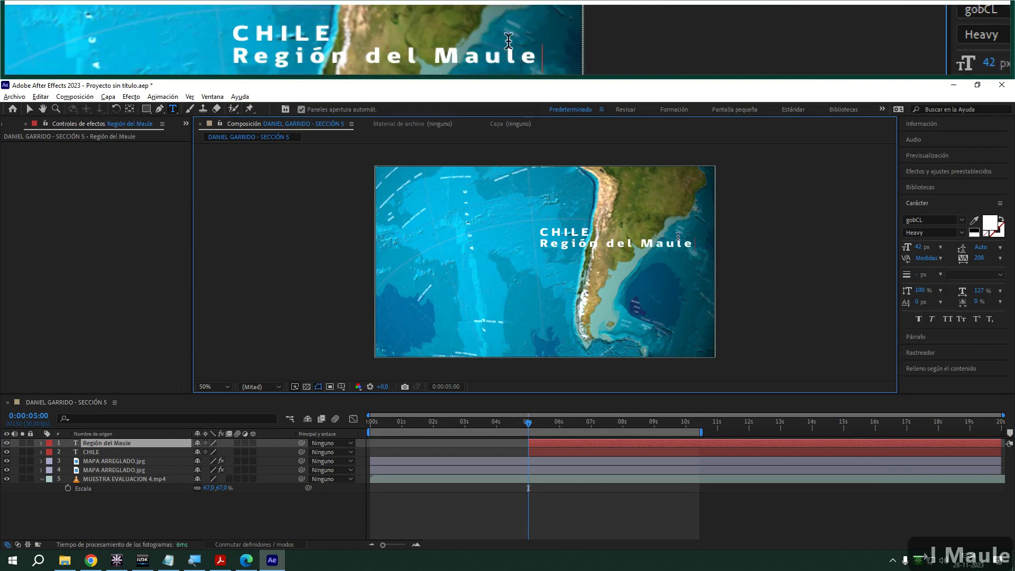
- Set the Región del Maule text's font size to 18 px and its gobCL font style to Bold
drag(540, 243, 699, 244)
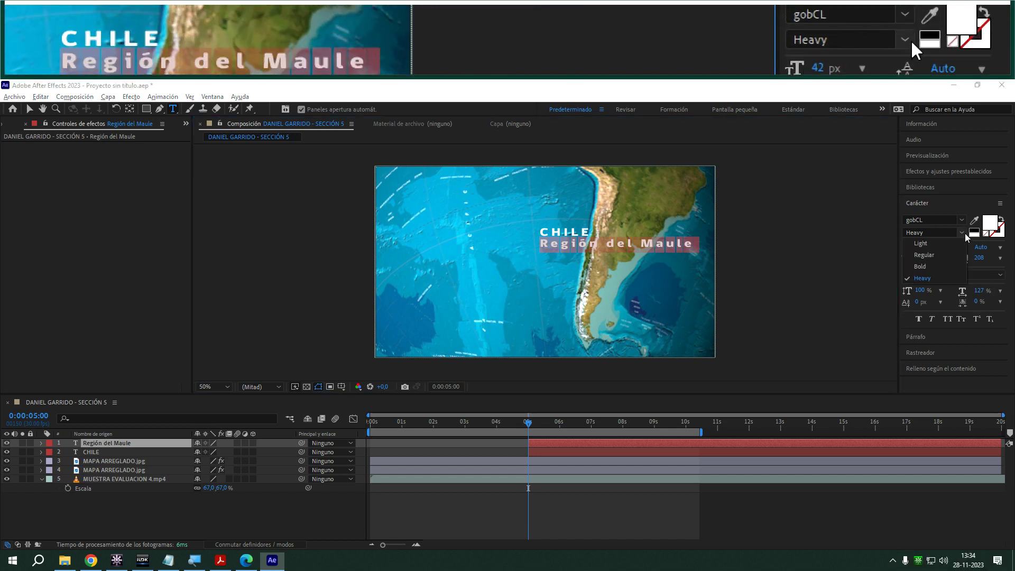
click(940, 234)
click(930, 238)
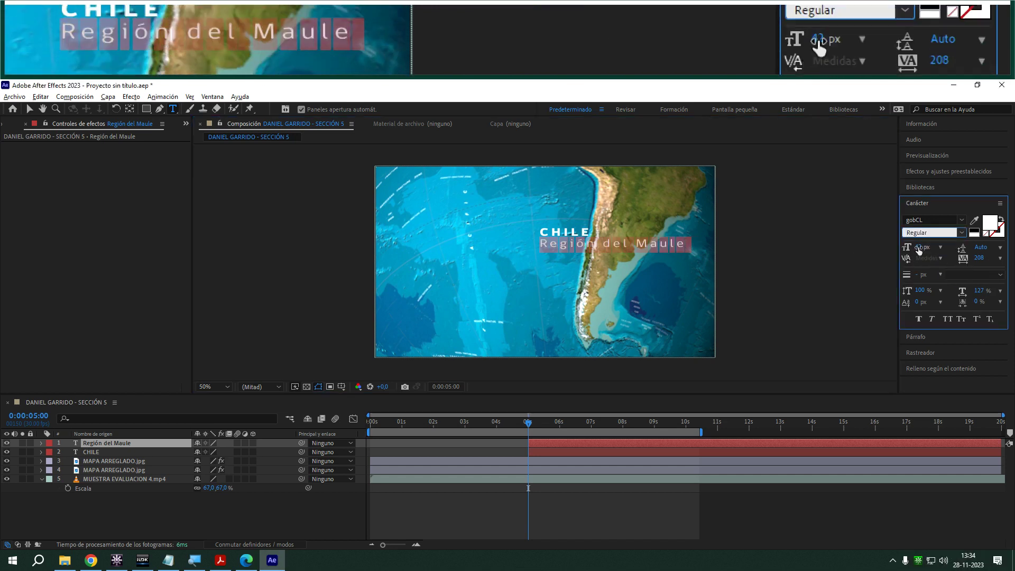
drag(918, 247, 905, 247)
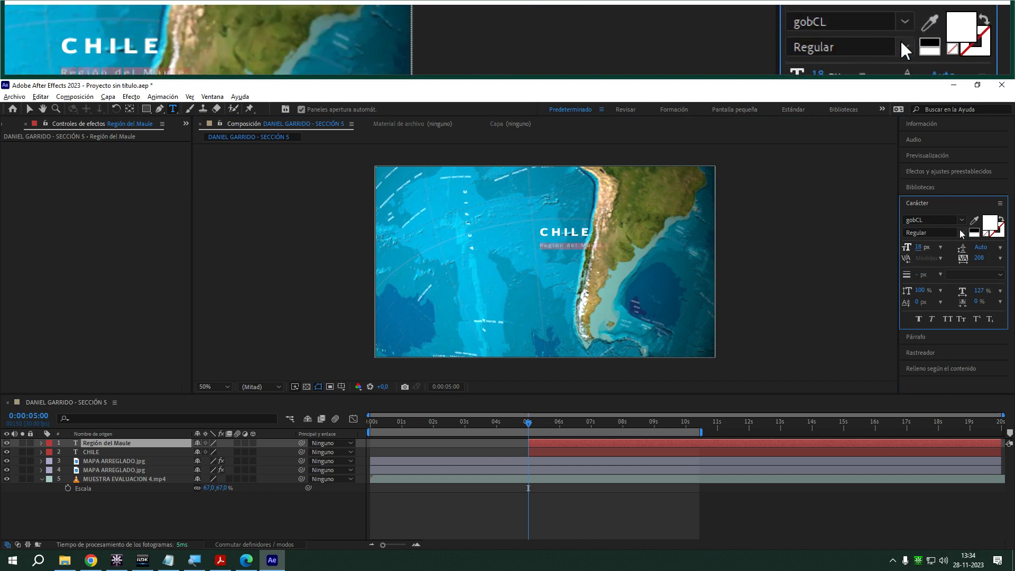
click(943, 232)
click(923, 267)
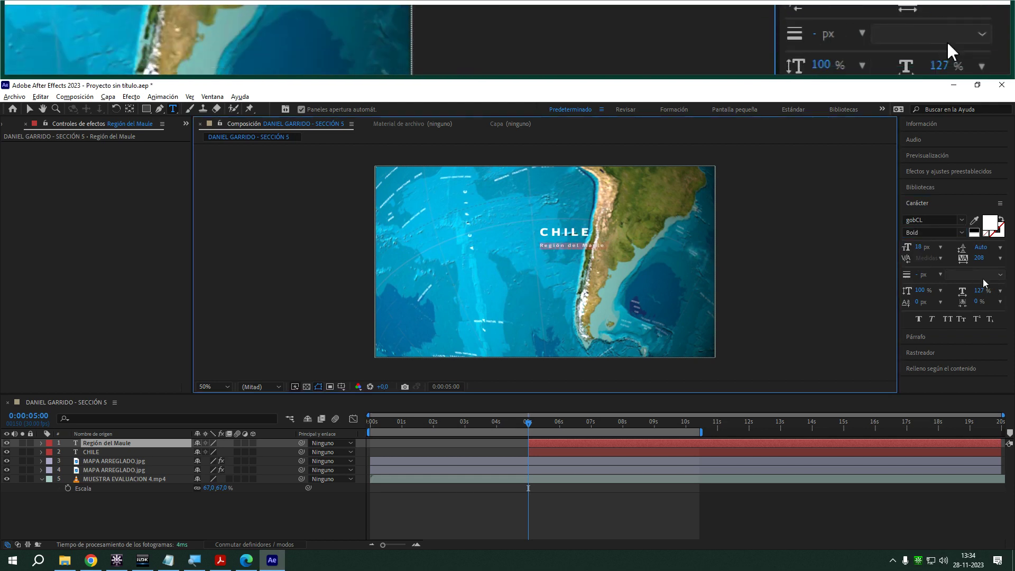
- Reduce the Región del Maule text's tracking to 63 and set its horizontal scale to 100%
drag(980, 260, 976, 258)
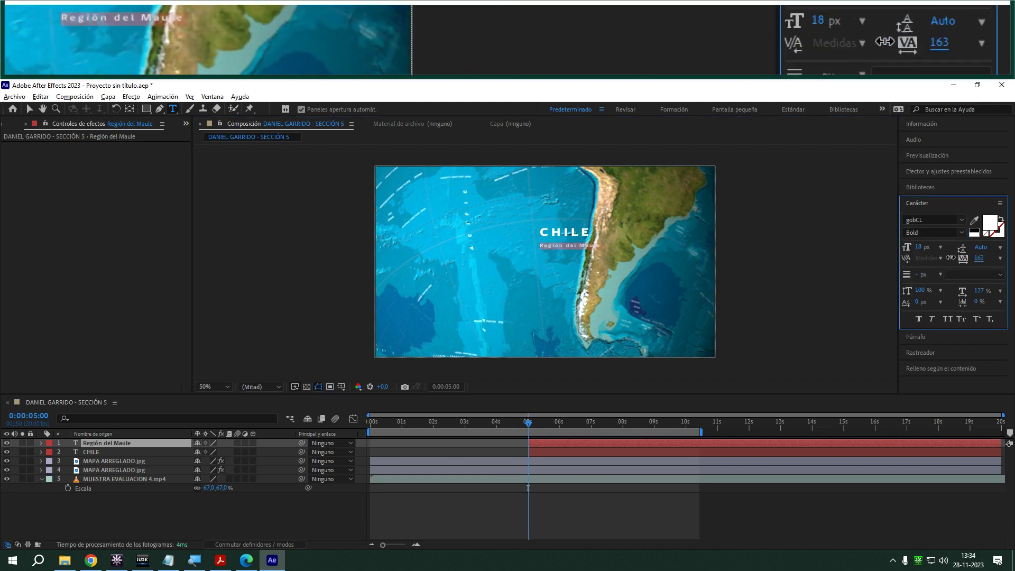
click(979, 290)
text(100)
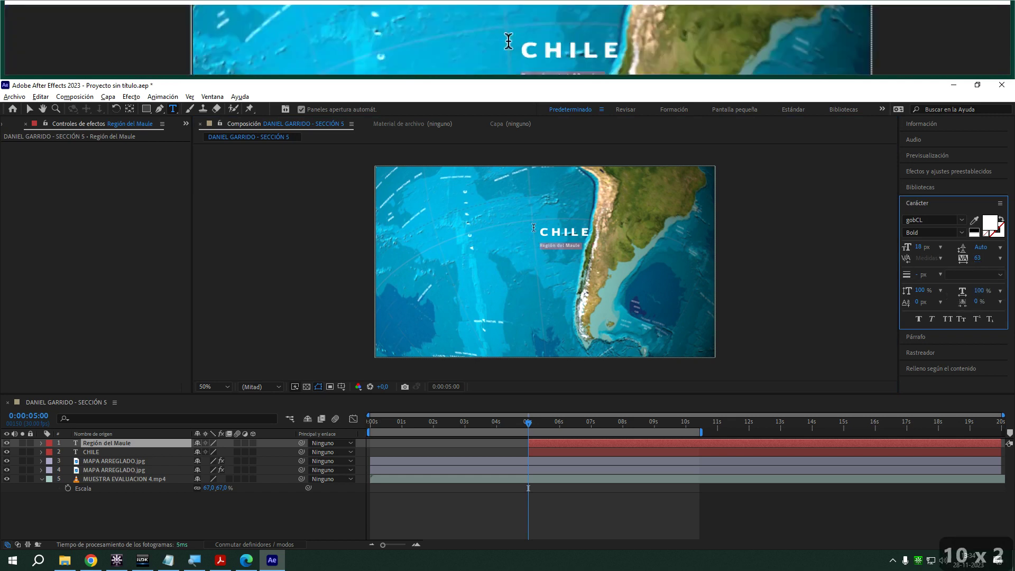
- Move the Región del Maule text directly beneath CHILE and widen its tracking to 160 to match the CHILE width
click(29, 109)
drag(541, 246, 574, 242)
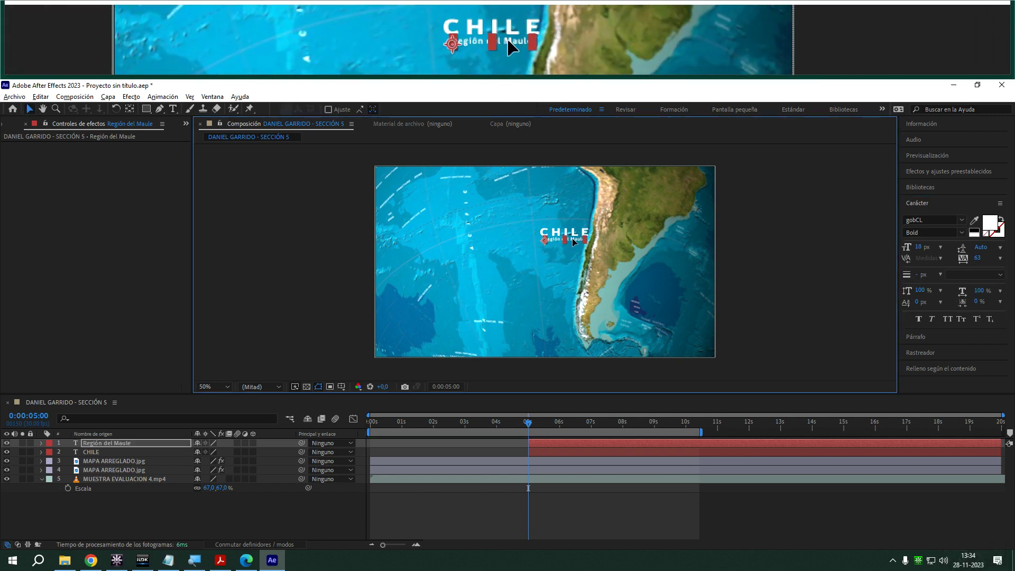
drag(977, 258, 1000, 258)
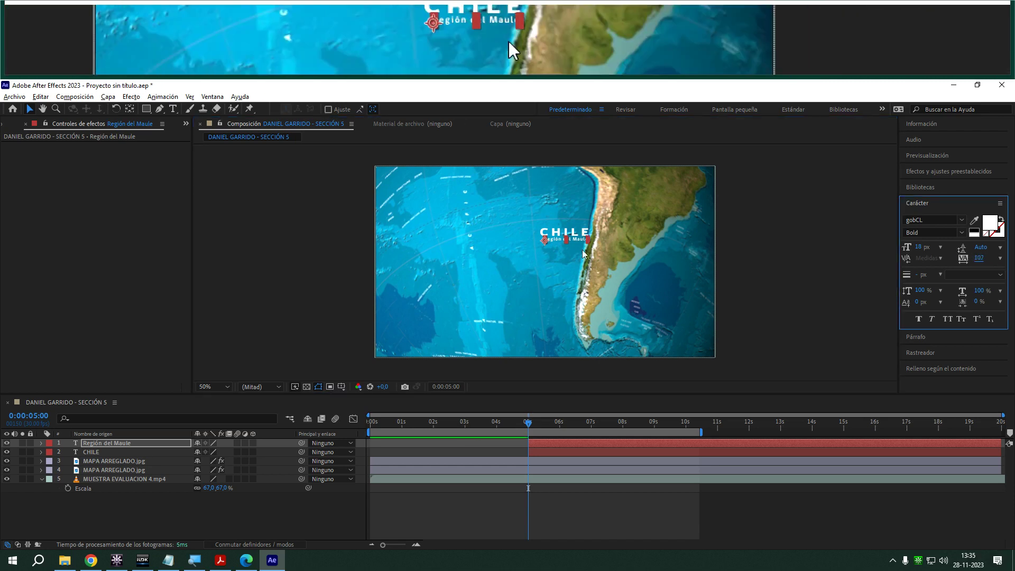
drag(573, 239, 570, 240)
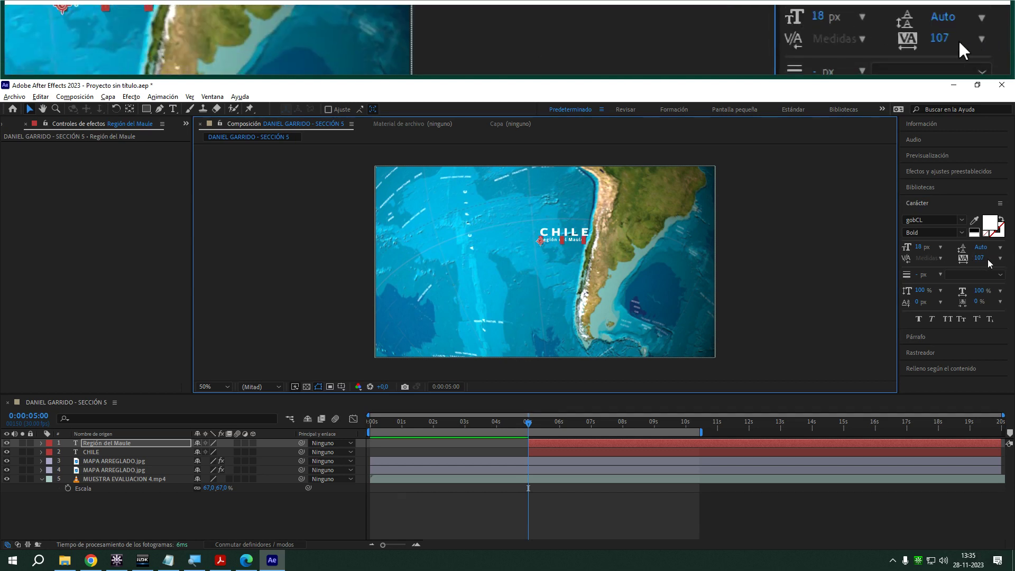
click(982, 258)
drag(999, 259, 1007, 257)
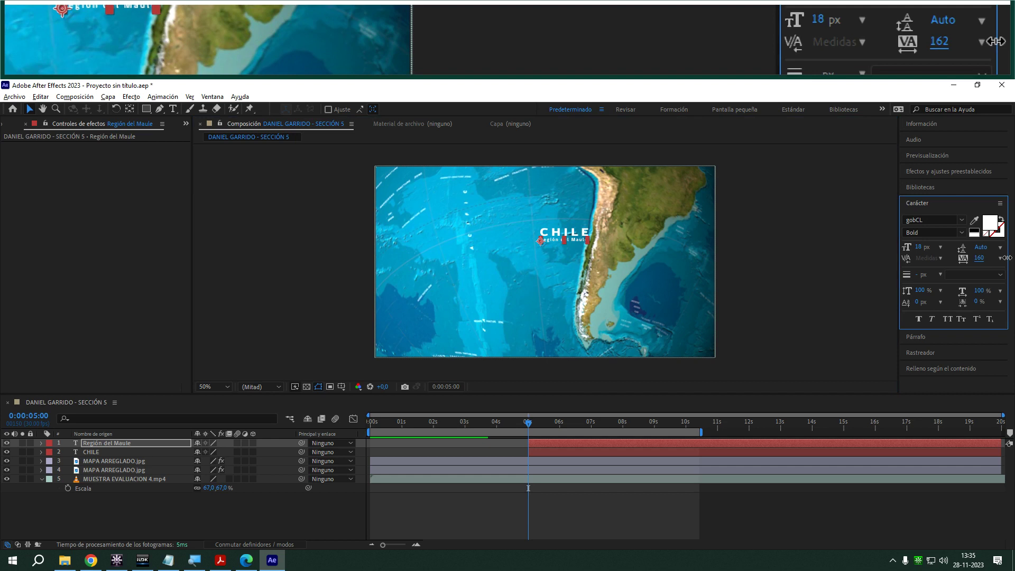
- Parent the Región del Maule layer to the CHILE layer
click(88, 454)
click(161, 443)
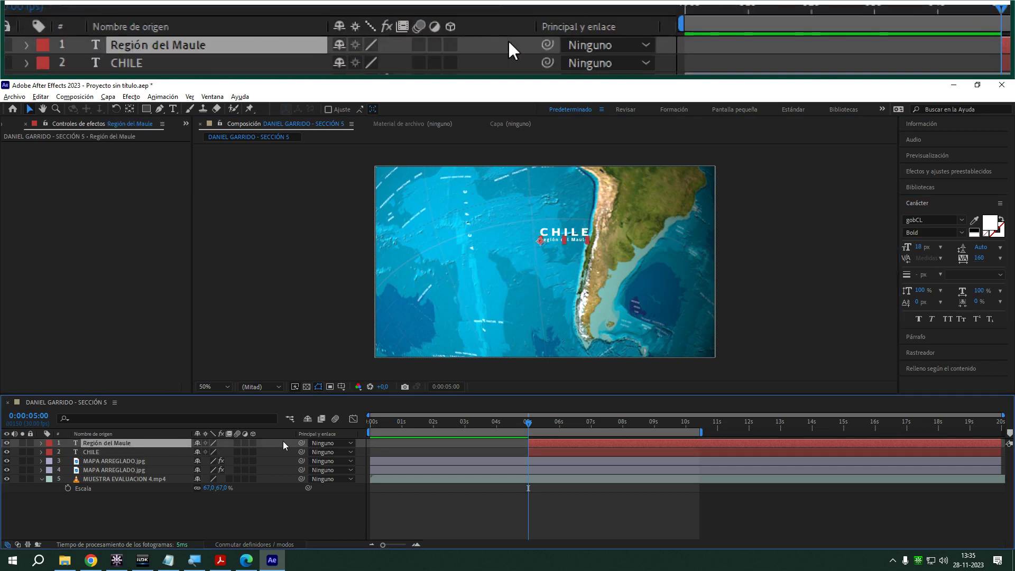
drag(306, 442, 93, 455)
- Rotate the CHILE layer to -79° and place it in the ocean alongside Chile's coast
click(93, 455)
key(r)
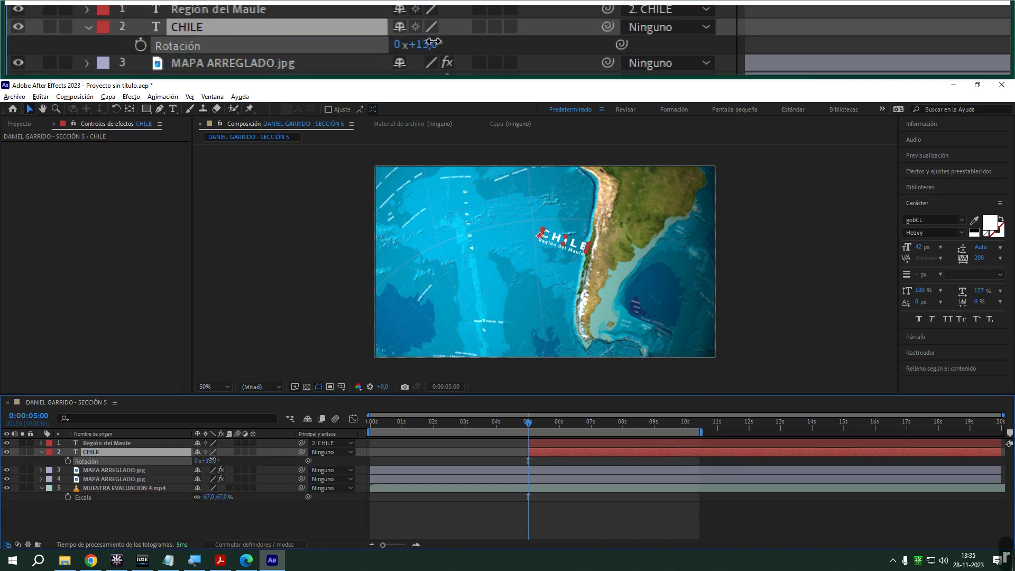
drag(214, 460, 173, 464)
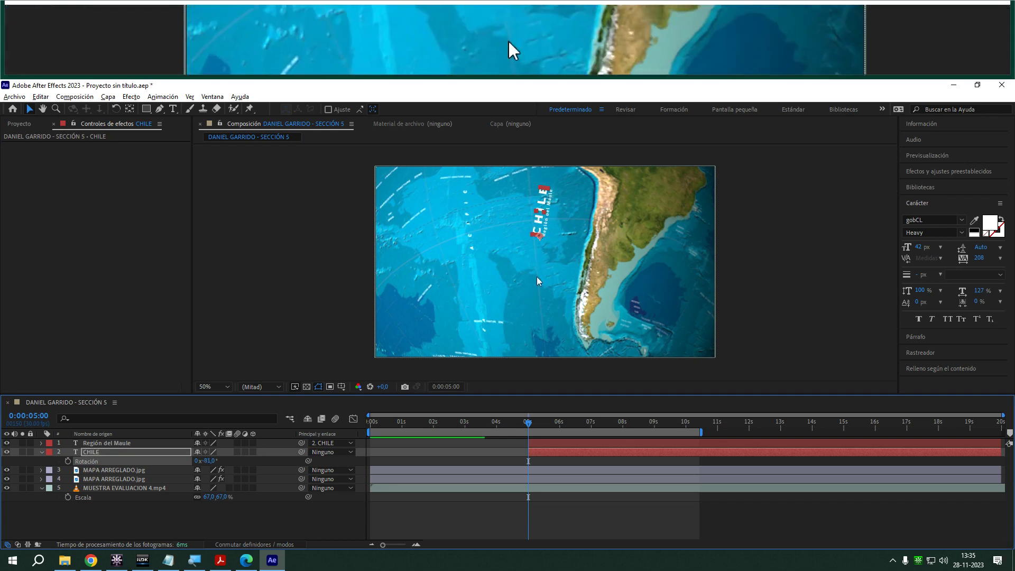
drag(540, 218, 576, 244)
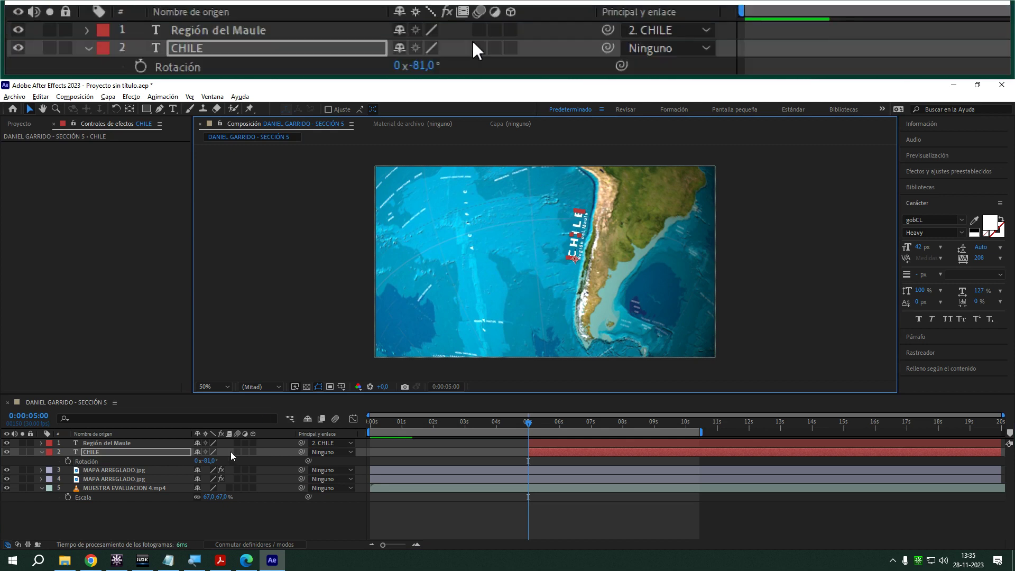
drag(209, 461, 212, 460)
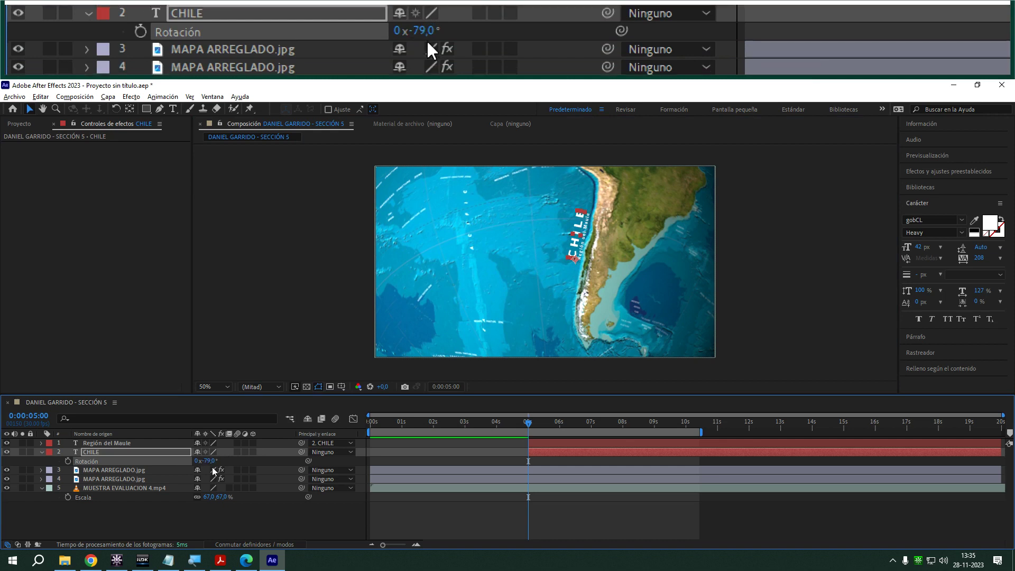
click(575, 245)
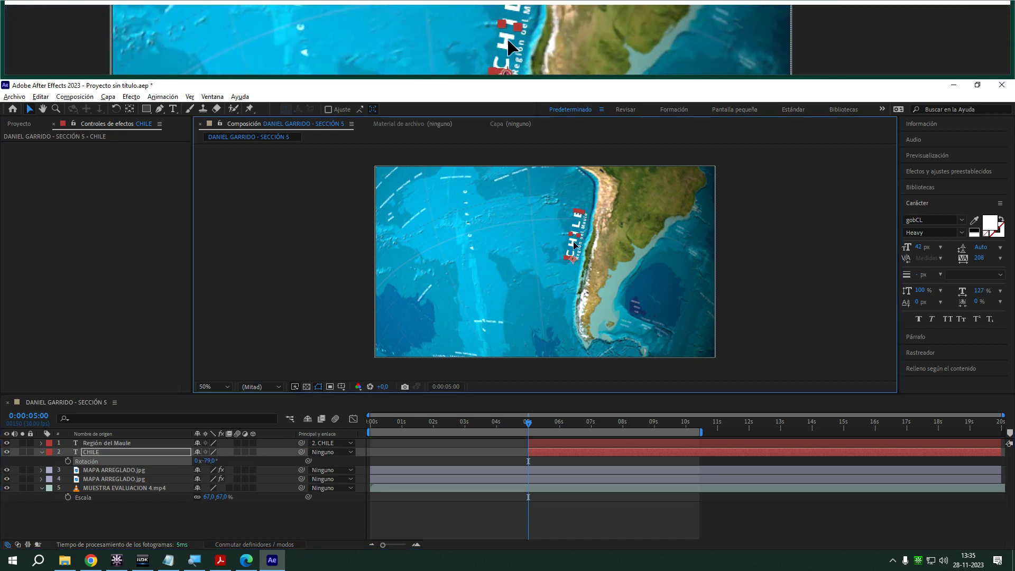
drag(574, 245, 574, 251)
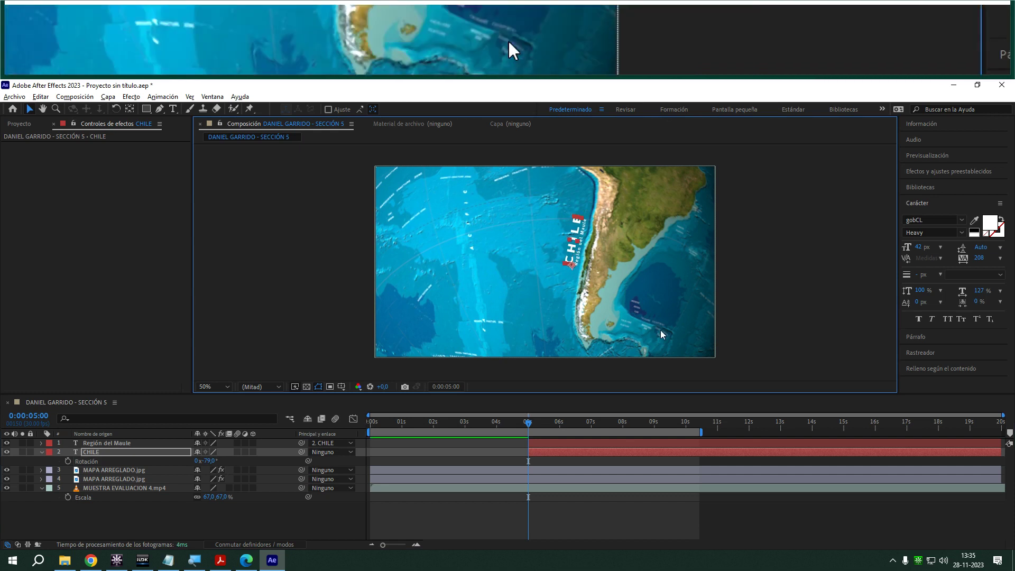
- Add Opacity keyframes of 0% at 0:00:05:00 to both the Región del Maule and CHILE layers
ctrl+click(110, 439)
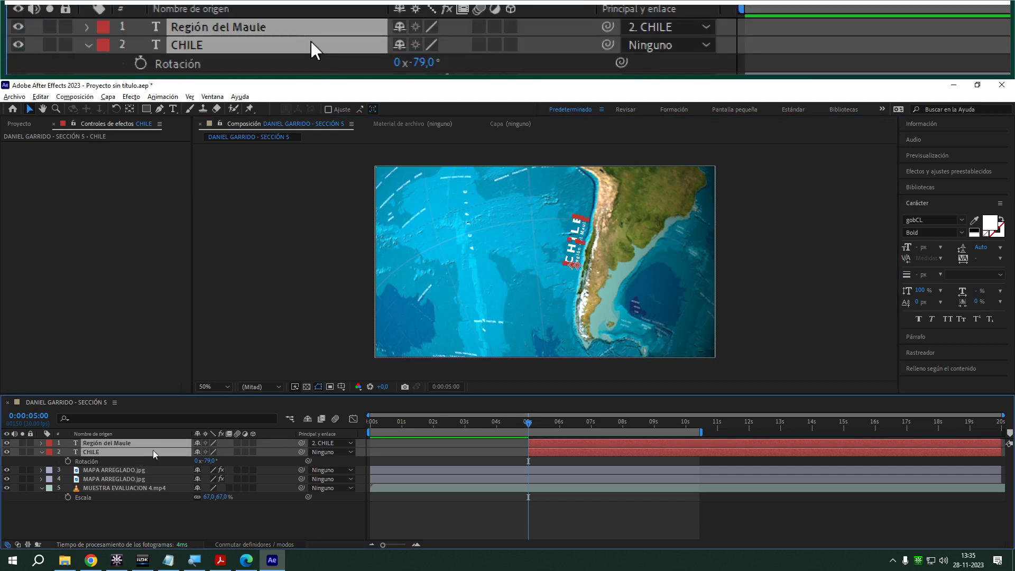
key(t)
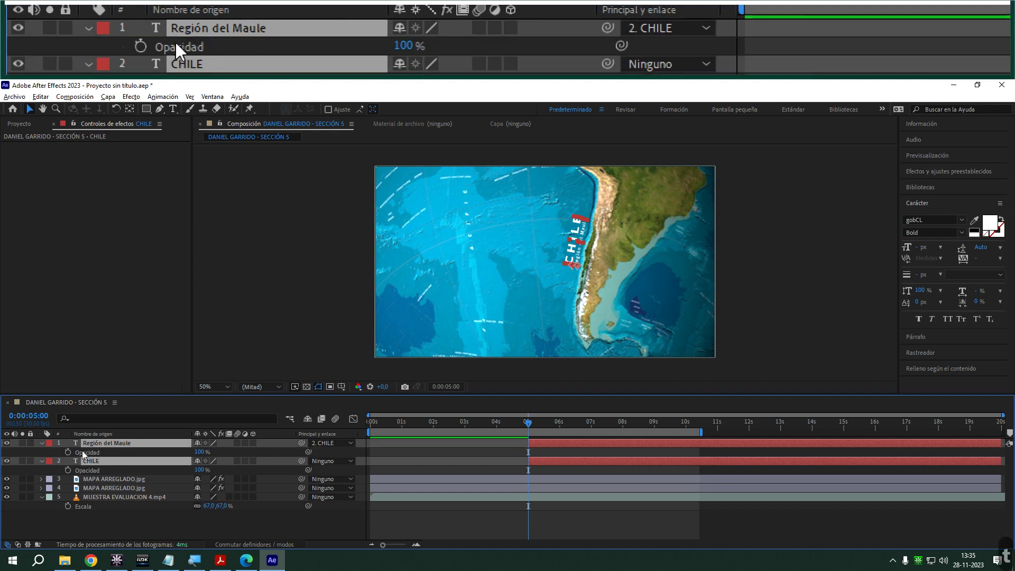
click(67, 453)
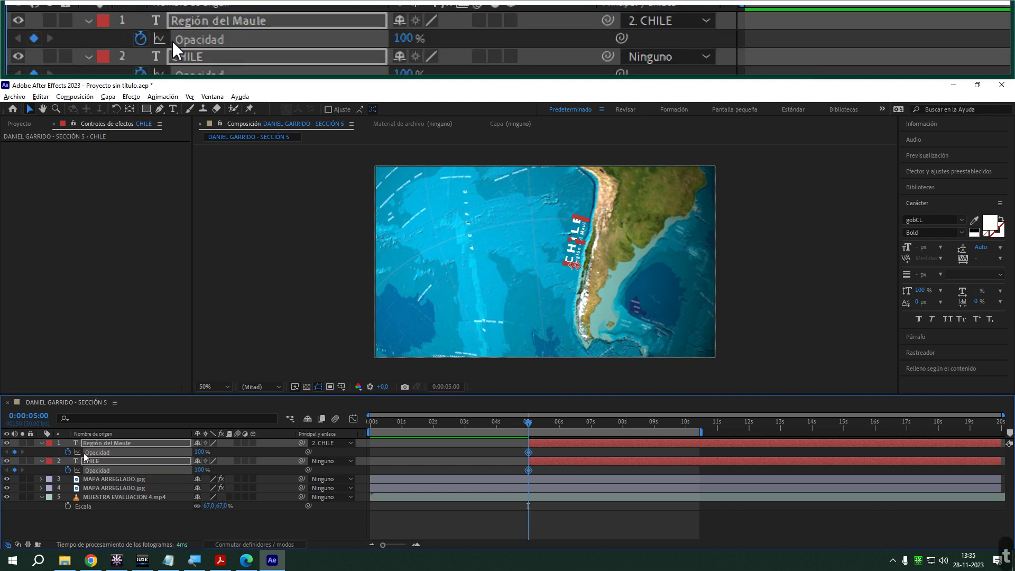
click(206, 453)
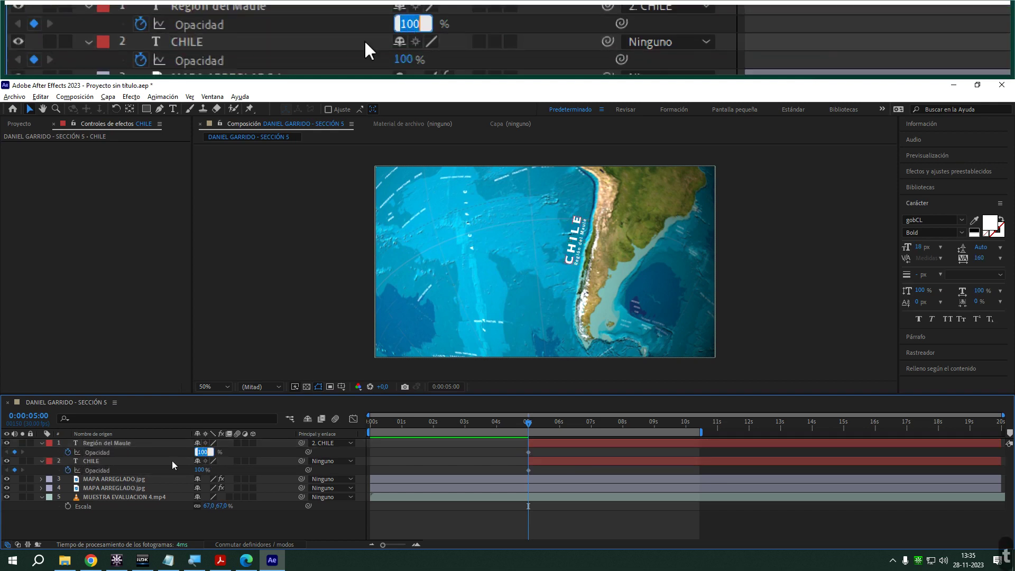
click(118, 442)
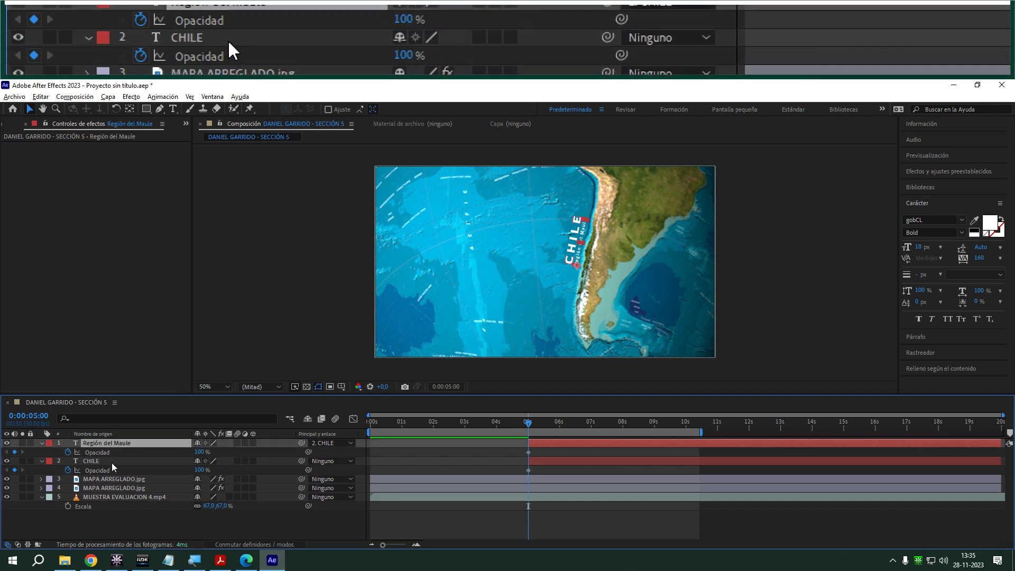
shift+click(113, 462)
click(201, 452)
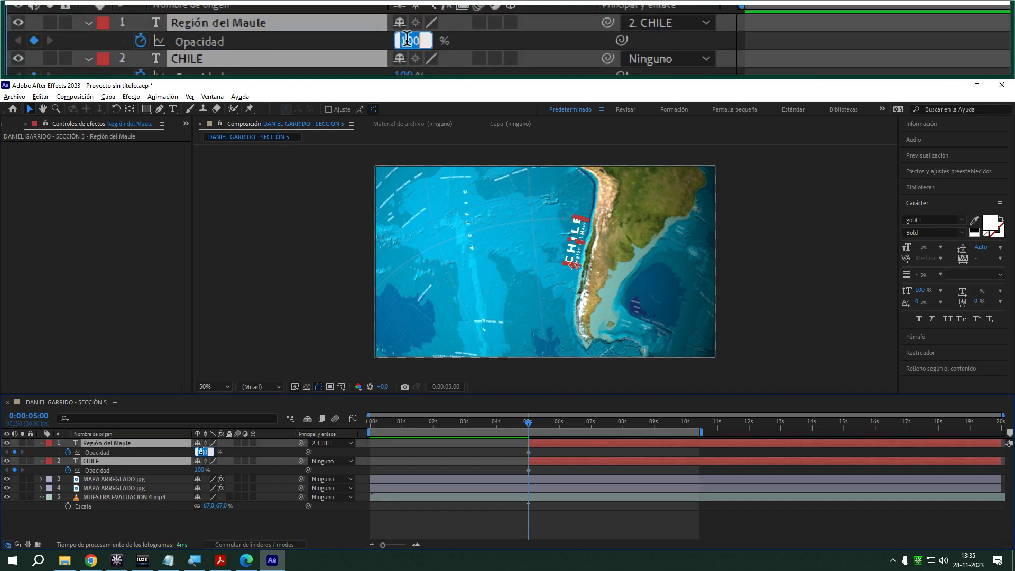
text(0)
key(Return)
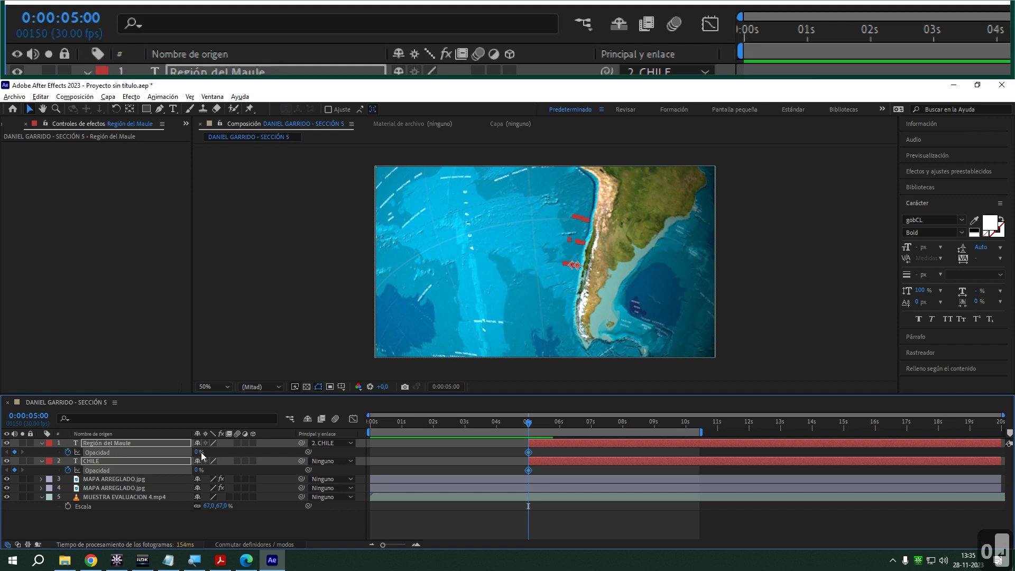
- Keyframe both text layers' Opacity at 100% at 0:00:05:10
key(ctrl+shift+Right)
click(201, 452)
text(10)
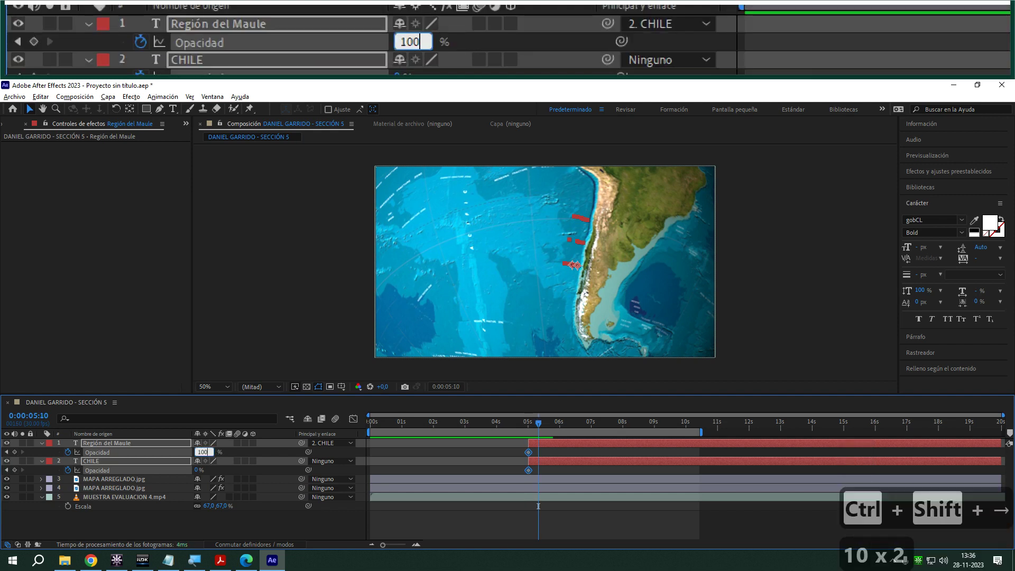
text(0)
key(Return)
click(483, 456)
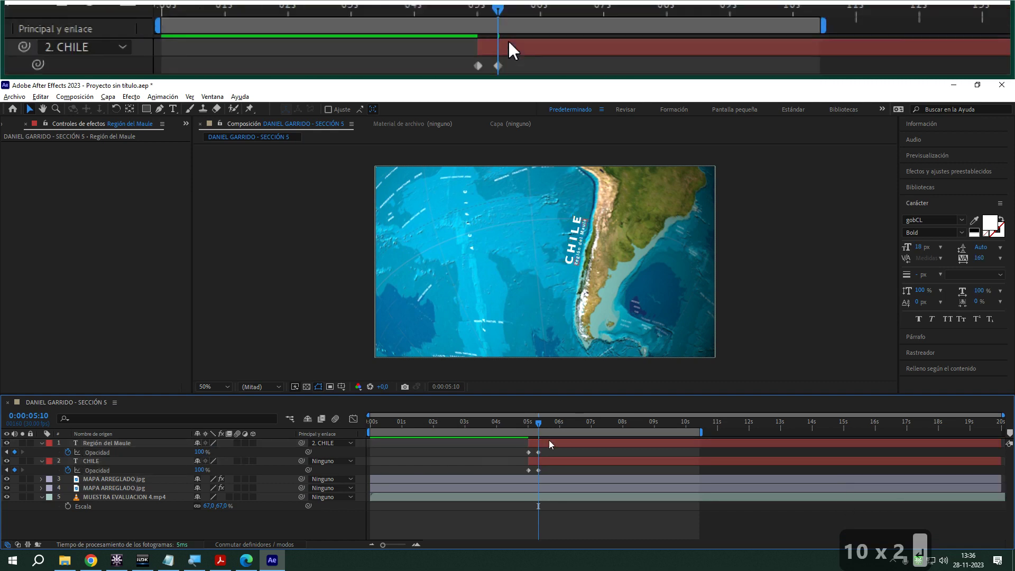
- Shift the Región del Maule layer to start at 0:00:05:10 and preview the composition from the beginning
drag(534, 427, 531, 429)
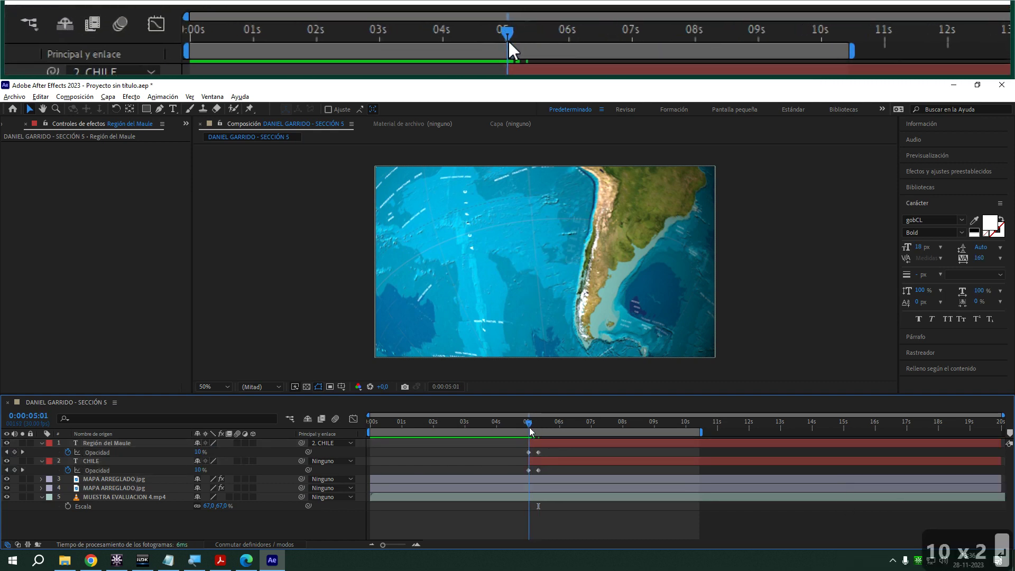
drag(530, 429, 538, 427)
click(541, 445)
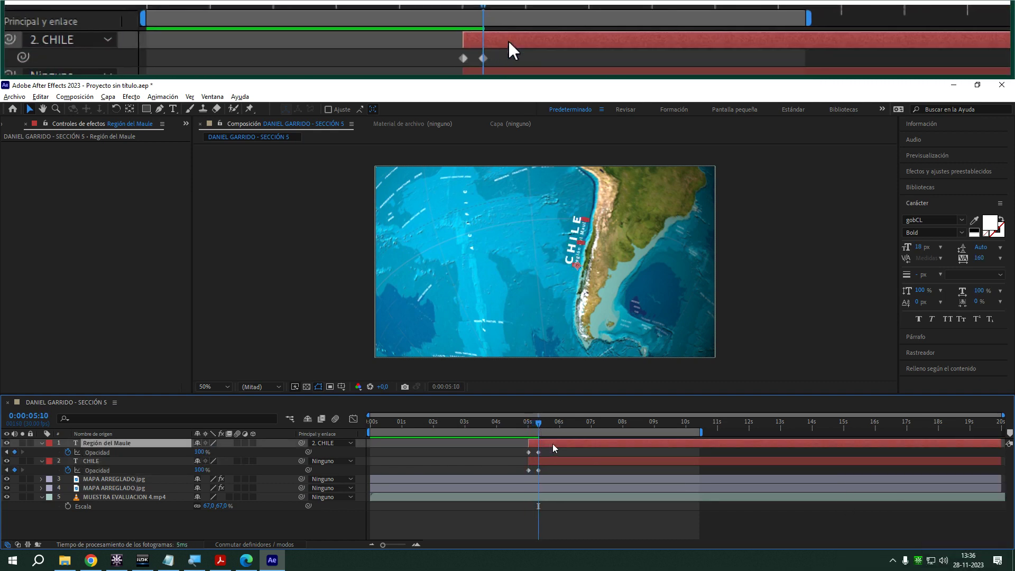
drag(553, 444, 254, 434)
key(space)
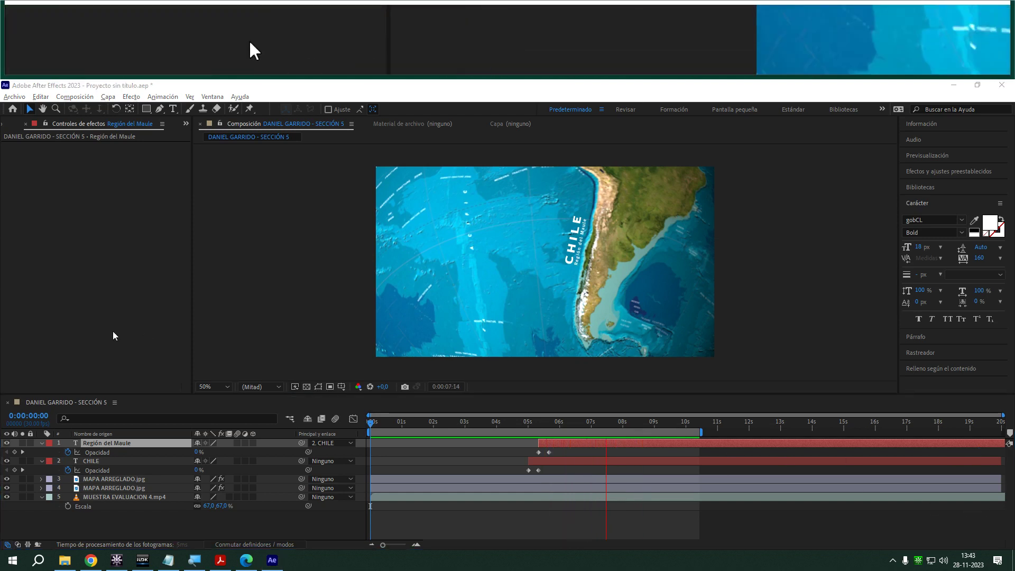
- Add Waves Chroma Key.mov to the composition as the uppermost layer, positioned over Chile
click(24, 124)
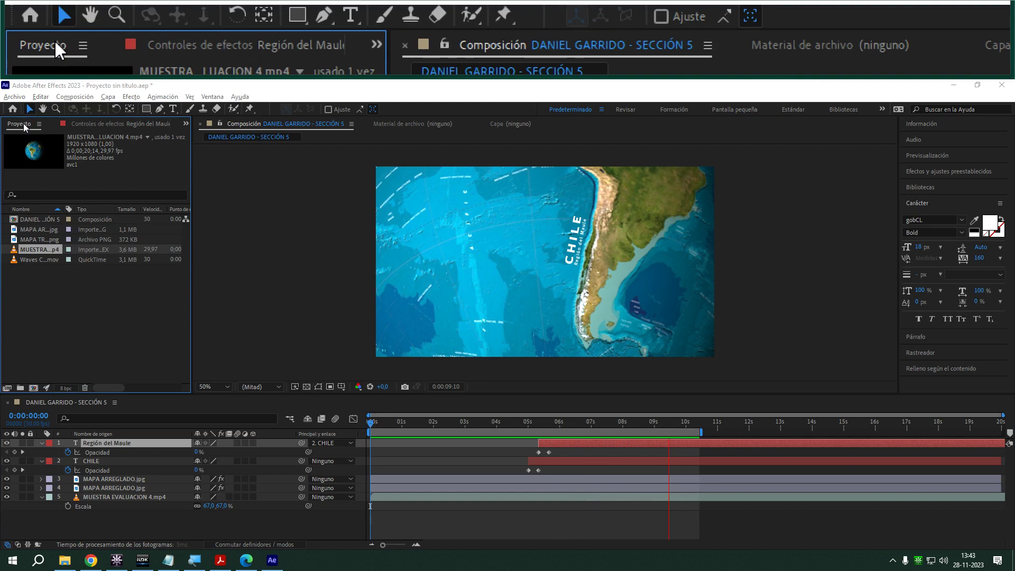
click(30, 259)
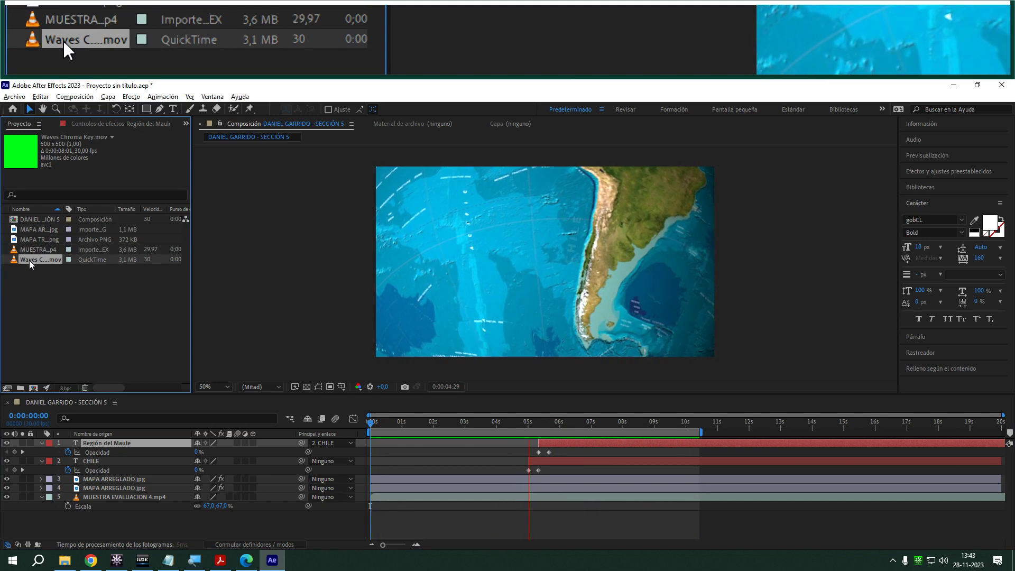
drag(28, 259, 595, 245)
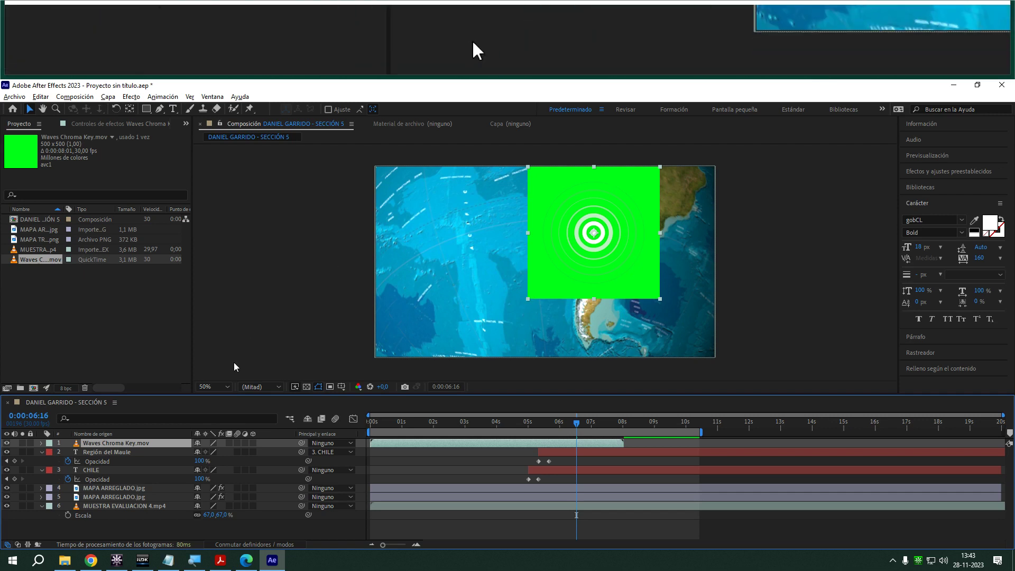
- Apply the Keylight (1.2) effect to the Waves Chroma Key.mov layer and sample its green background as the Screen Colour
right_click(127, 447)
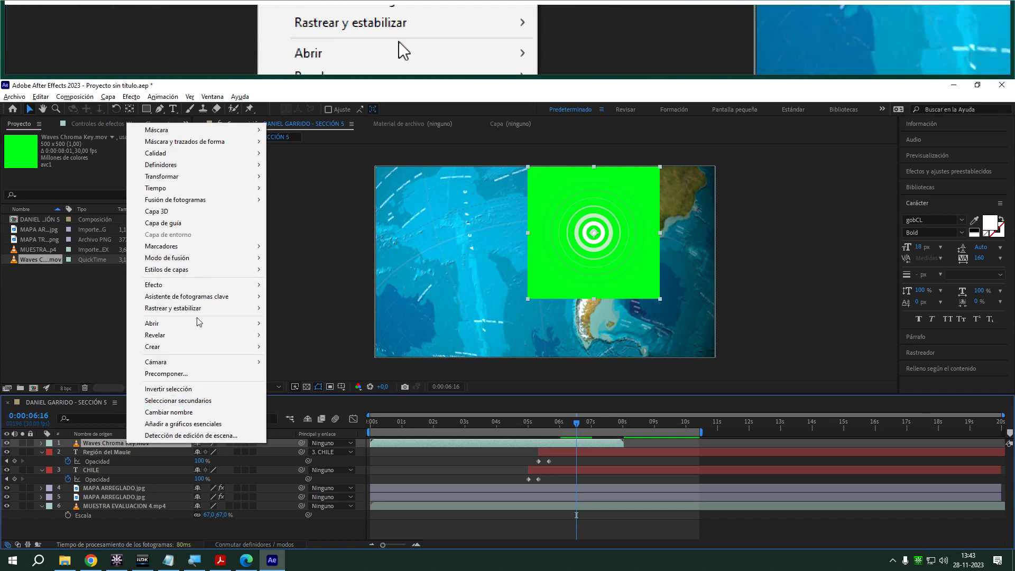
mouse_move(189, 286)
mouse_move(345, 402)
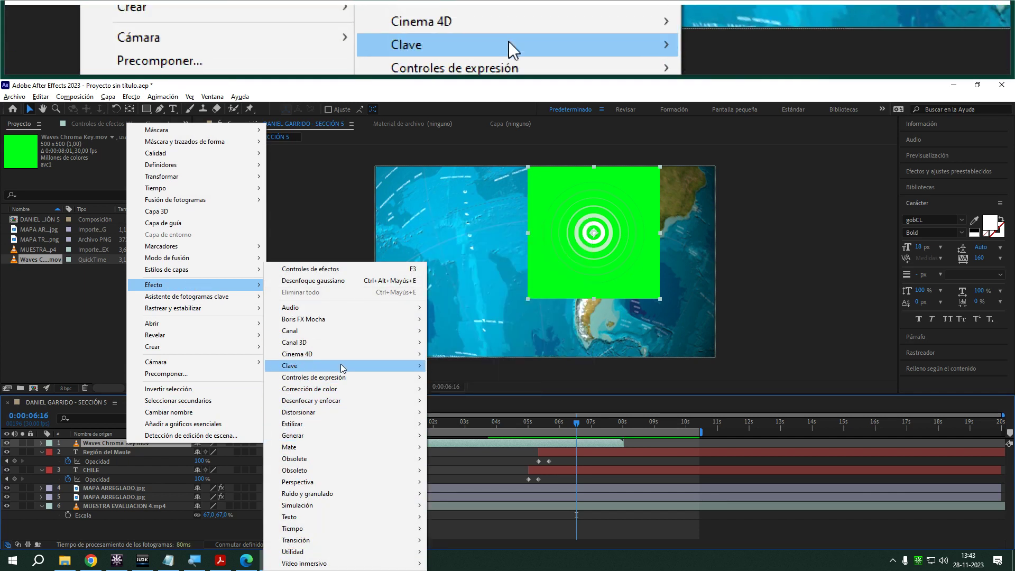
mouse_move(342, 365)
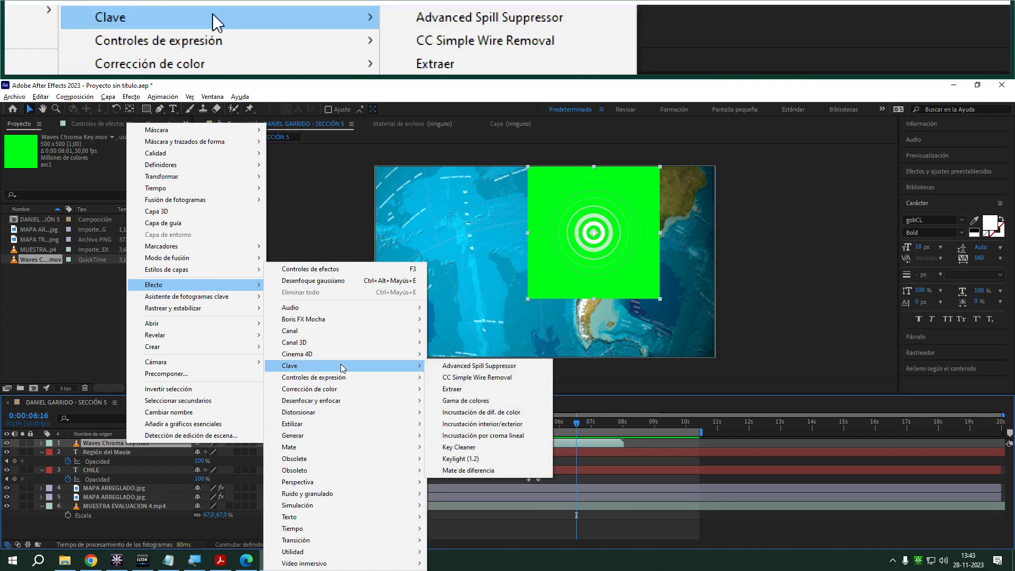
click(477, 459)
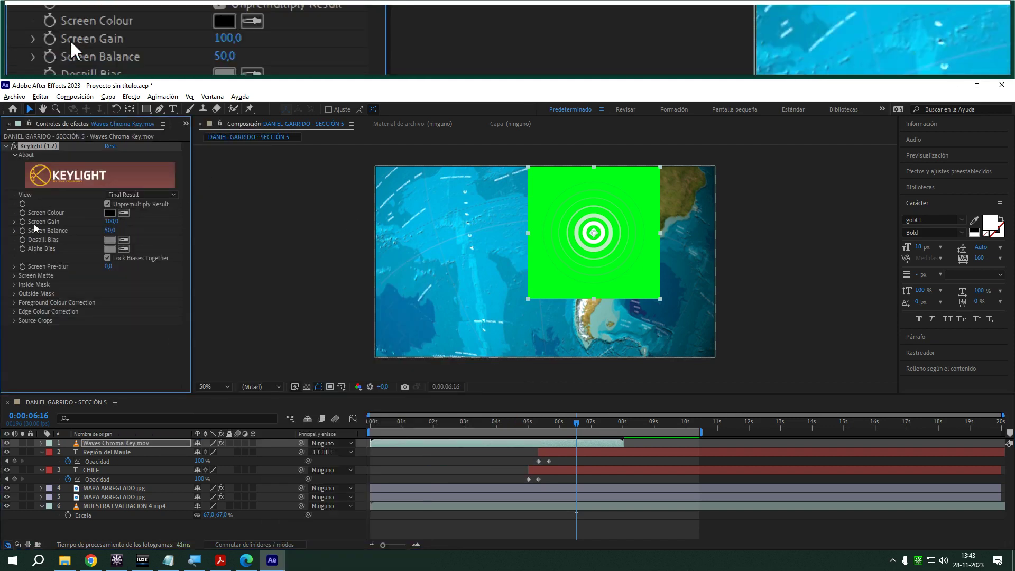
click(124, 212)
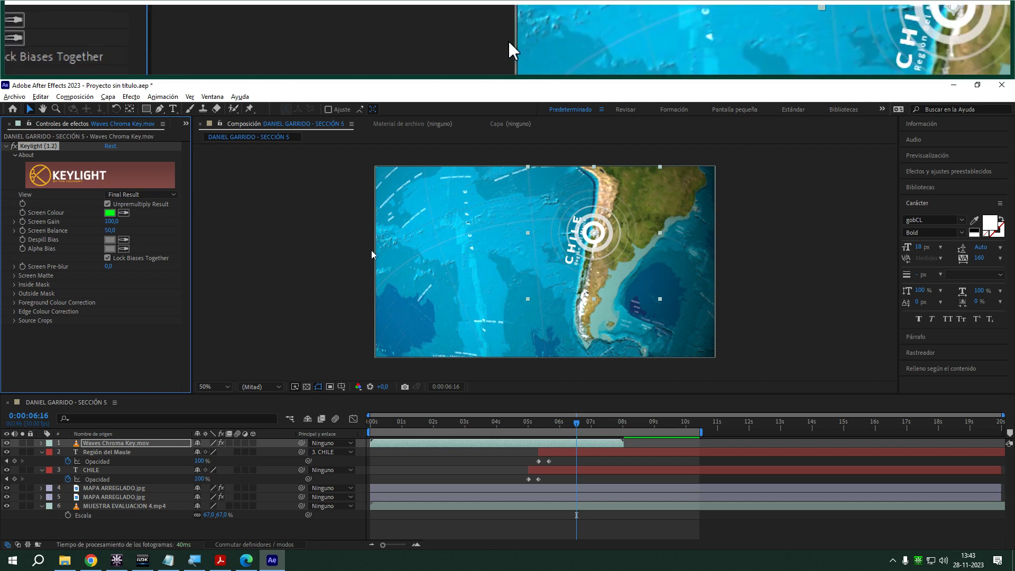
- Set Keylight's Screen Gain to 100 and Screen Balance to 0 on the waves layer
drag(112, 221, 133, 220)
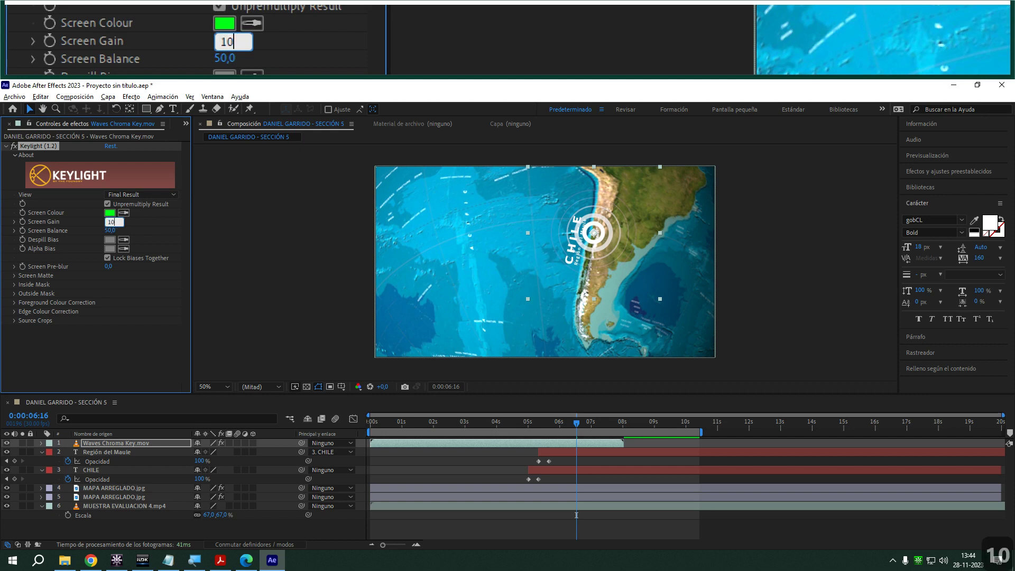
click(122, 233)
drag(108, 230, 49, 228)
drag(147, 228, 225, 229)
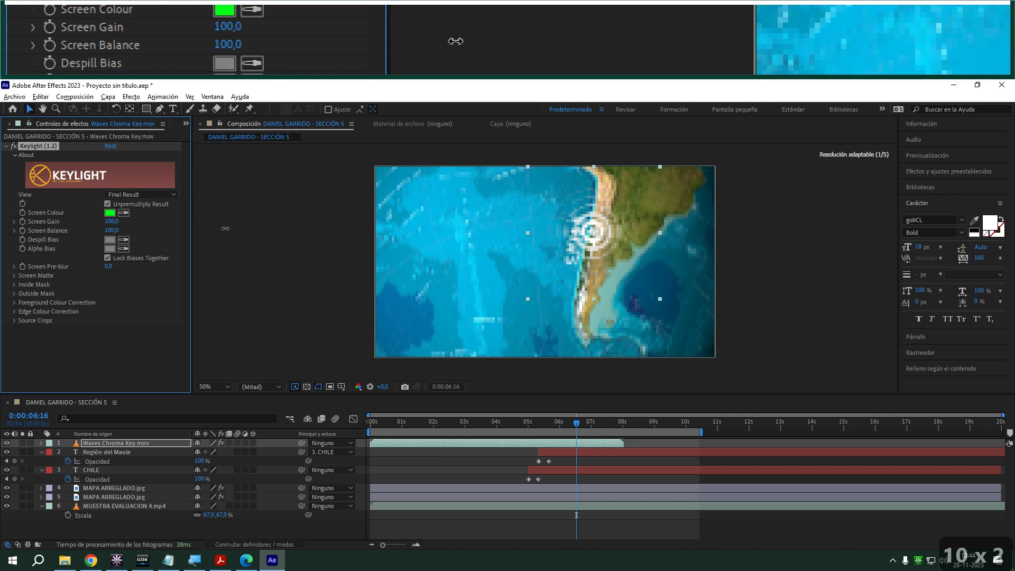
drag(2, 228, 2, 228)
click(139, 228)
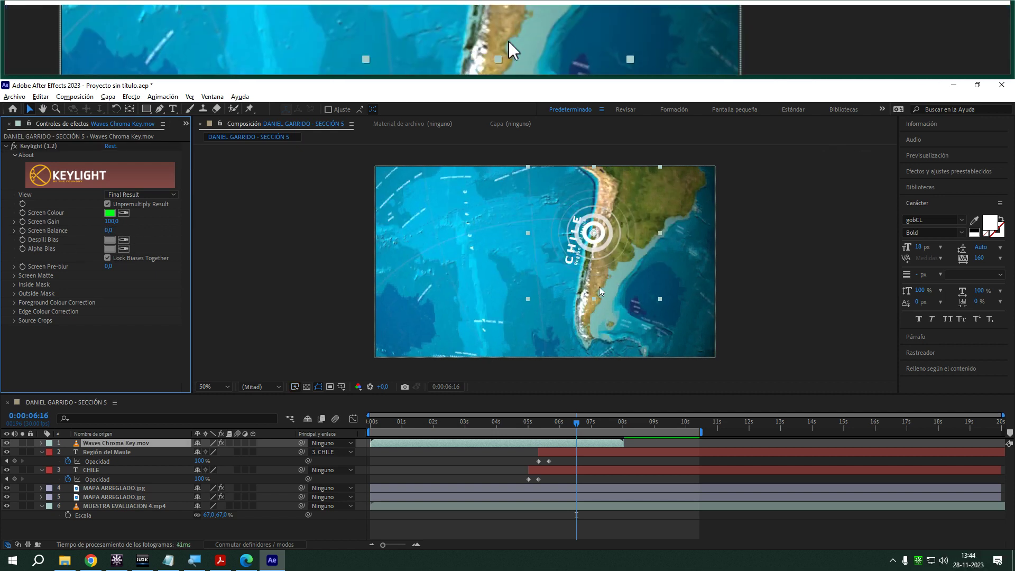
- Move the Waves Chroma Key.mov layer directly beneath the CHILE text layer and set its scale to 30%
drag(600, 232, 603, 221)
drag(108, 442, 104, 477)
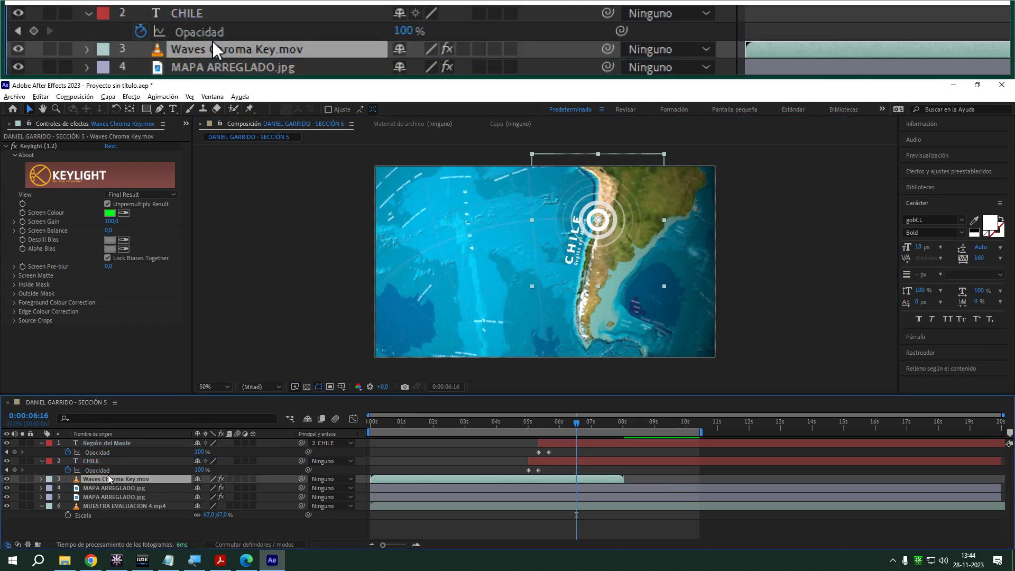
key(s)
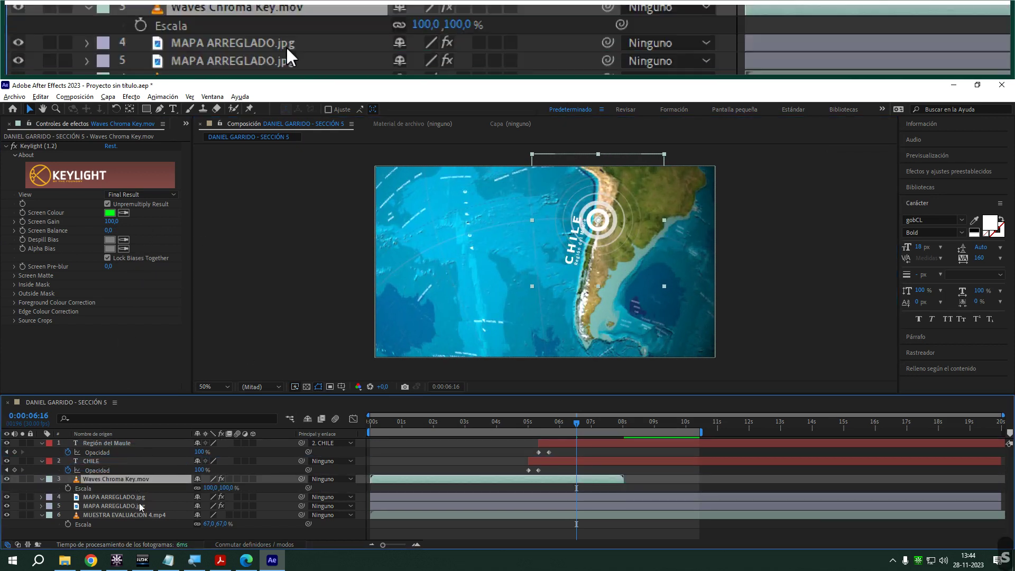
drag(214, 487, 176, 488)
- Reposition the waves marker onto the Chilean mainland, just beside the Región del Maule label
scroll(608, 238, up, 2)
scroll(679, 206, down, 1)
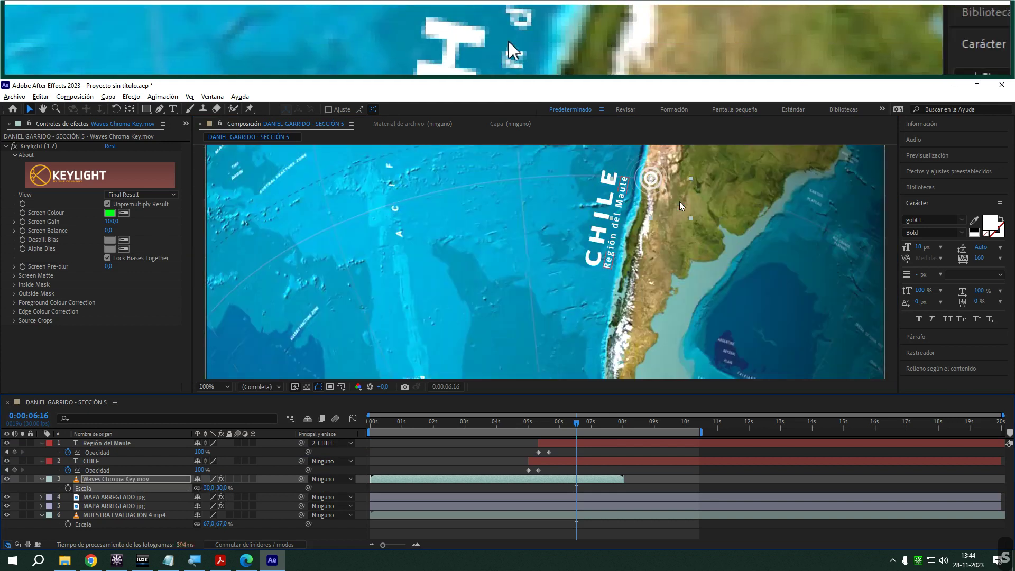
drag(649, 183, 617, 285)
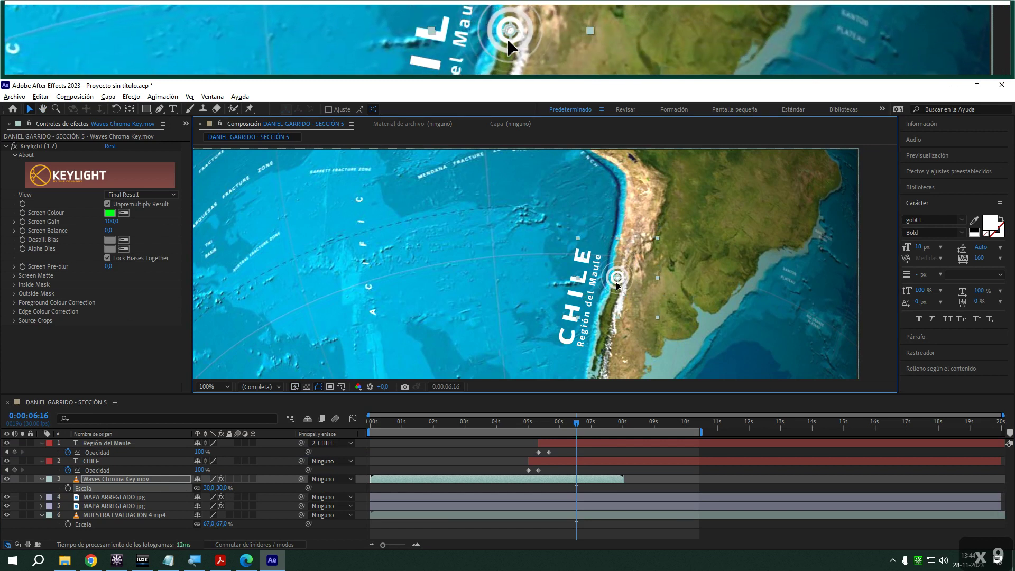
scroll(635, 286, down, 2)
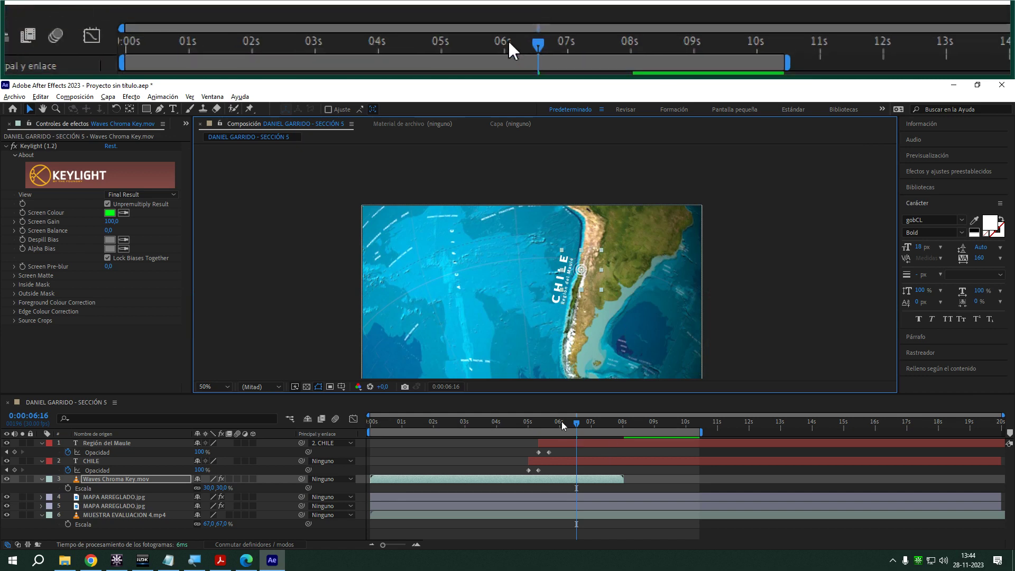
- Shift the waves layer to start at the 5-second mark and preview the marker from just before it appears
drag(428, 479, 587, 478)
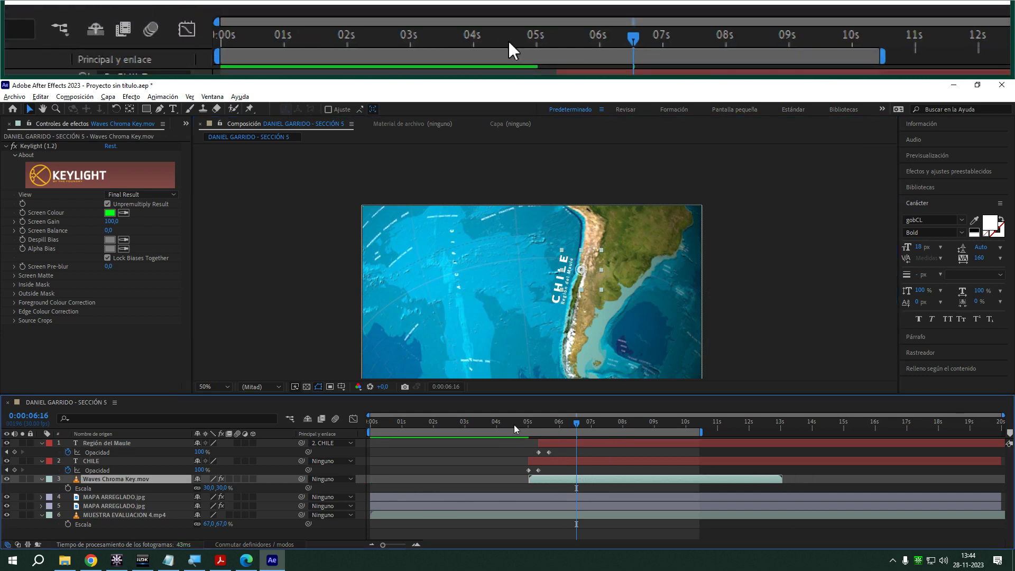
click(513, 422)
key(space)
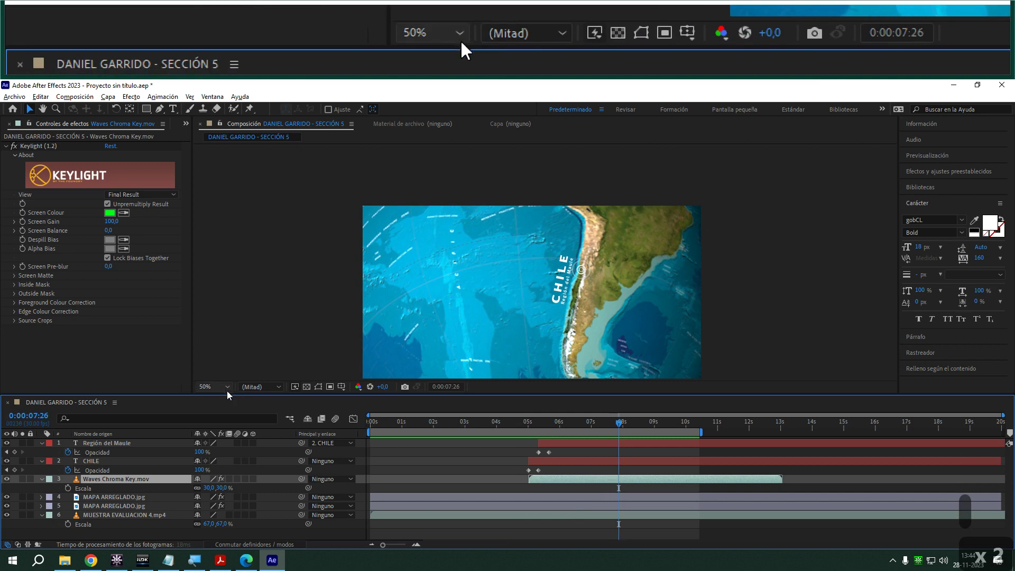
click(213, 386)
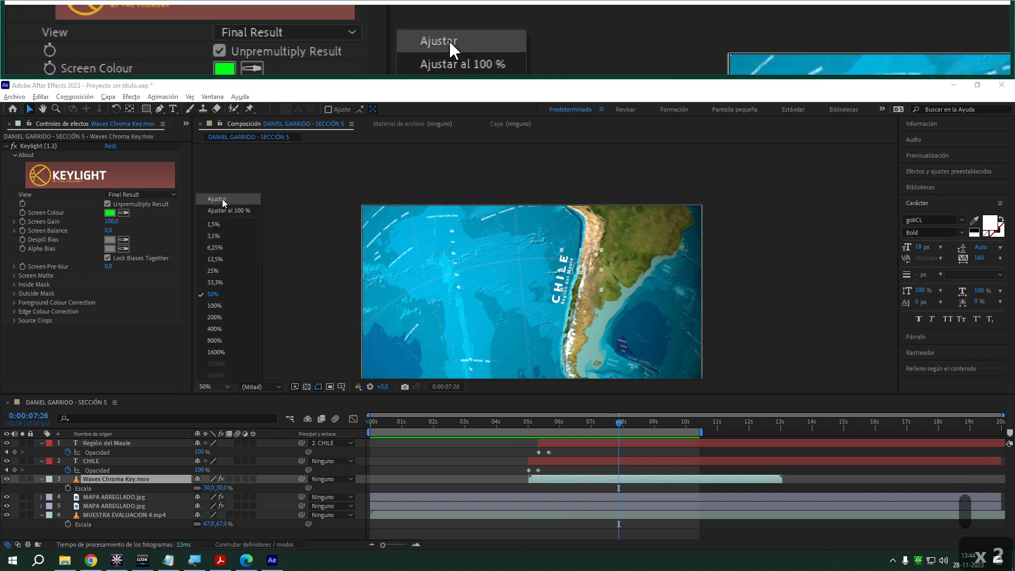
click(225, 210)
drag(562, 425, 518, 431)
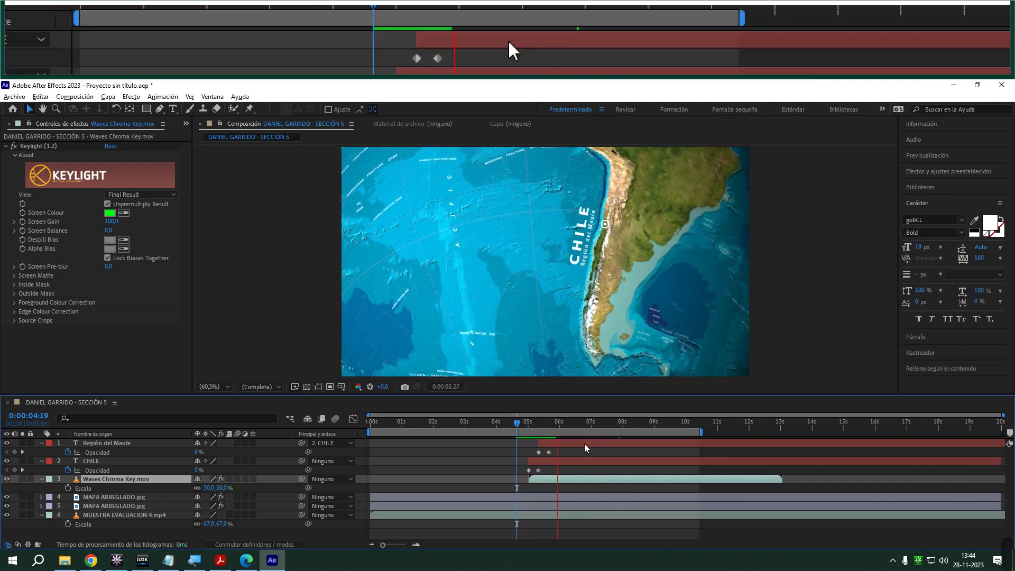
key(space)
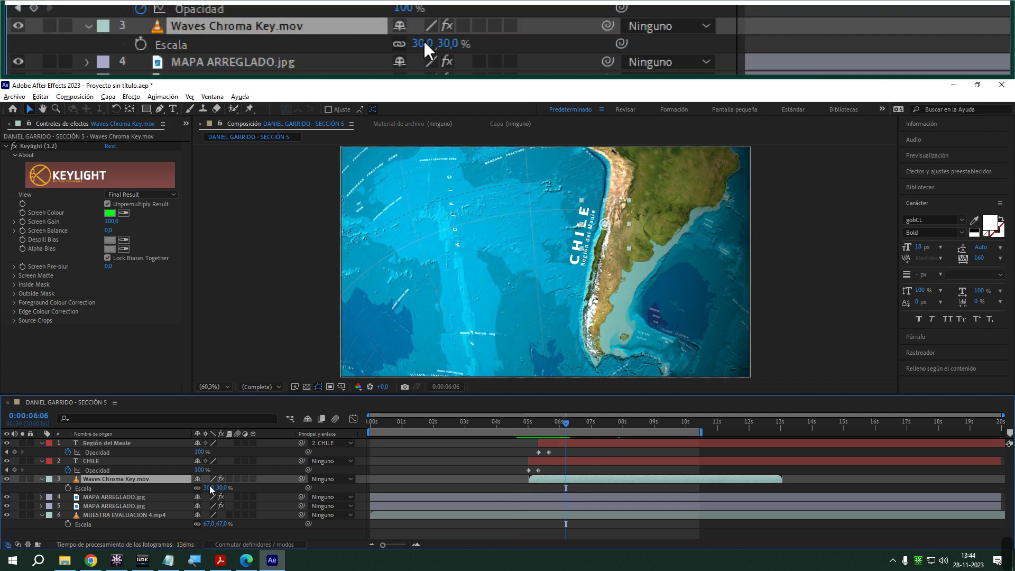
- Set the scale of the Waves Chroma Key.mov layer to 38%
click(210, 487)
click(245, 486)
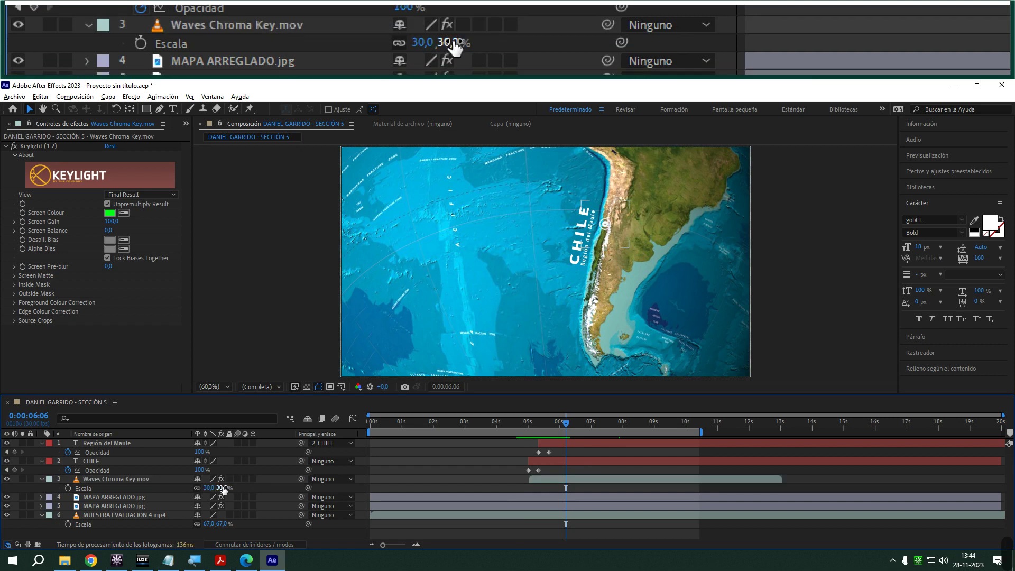
drag(211, 487, 213, 487)
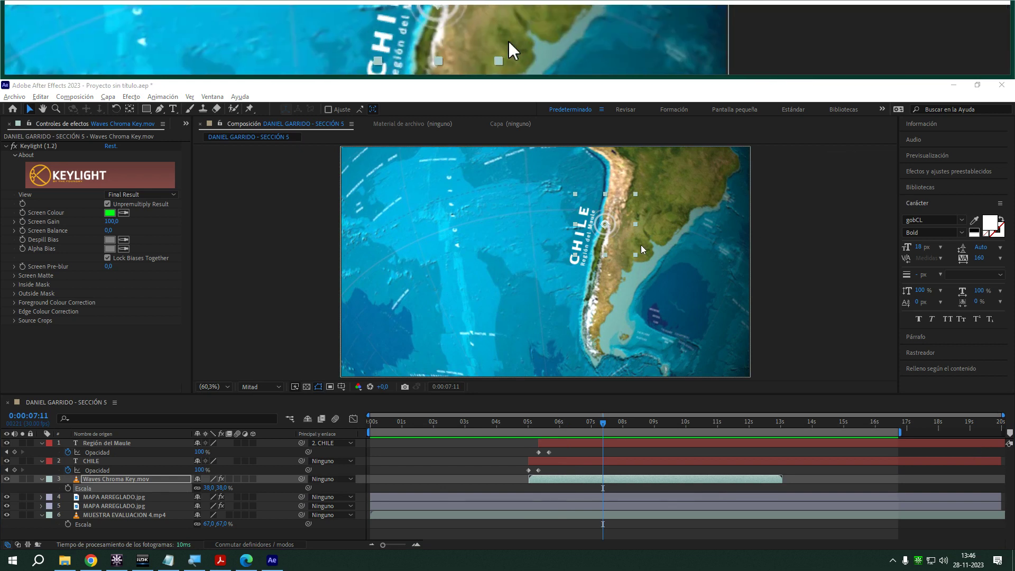
- Temporarily isolate the MUESTRA EVALUACION 4.mp4 sample layer to compare its labels and marker with the composition
click(108, 461)
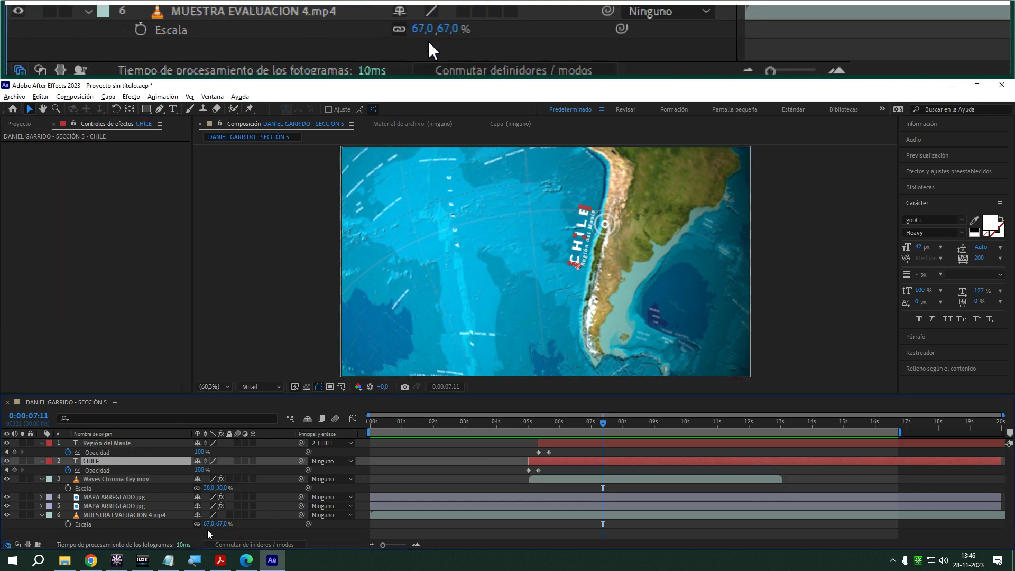
click(22, 515)
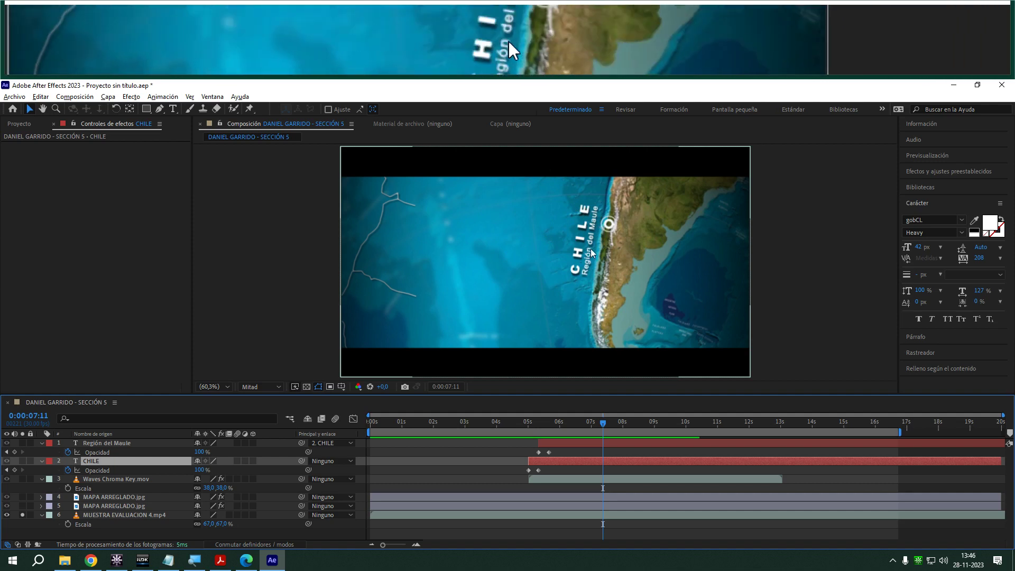
click(22, 514)
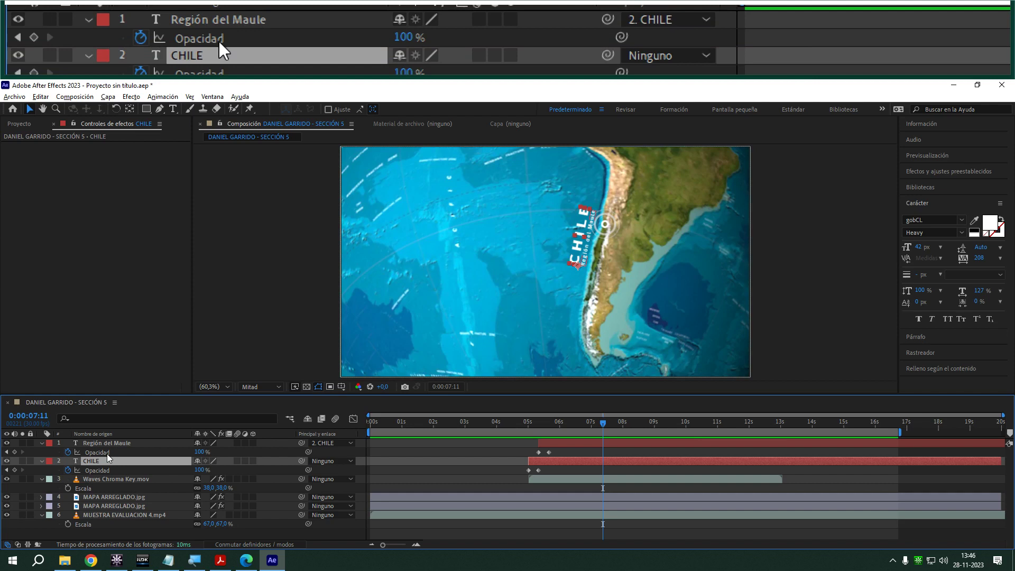
- Apply the Sombra paralela effect from the Perspectiva category to both the CHILE and Región del Maule text layers
click(112, 446)
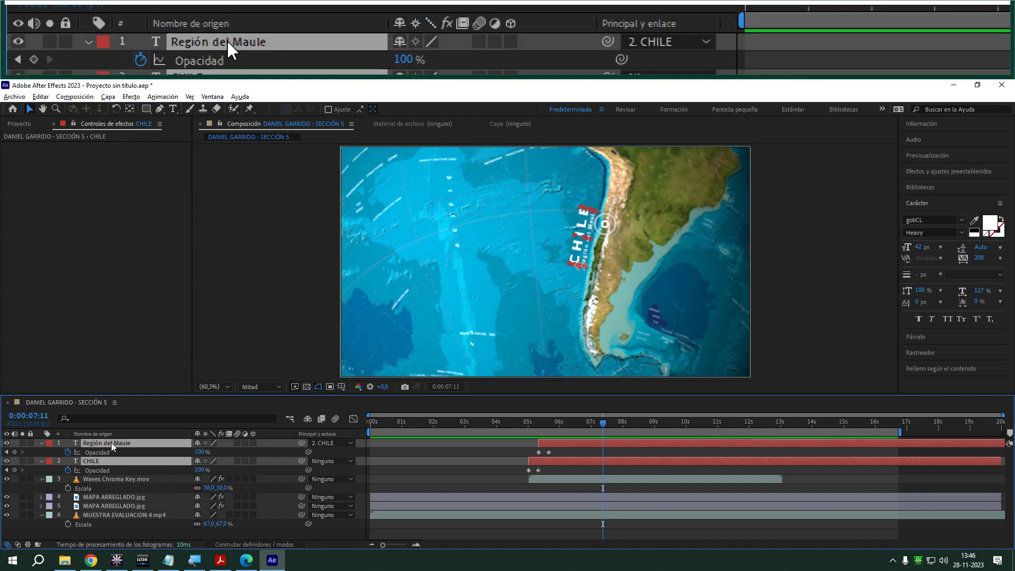
right_click(111, 446)
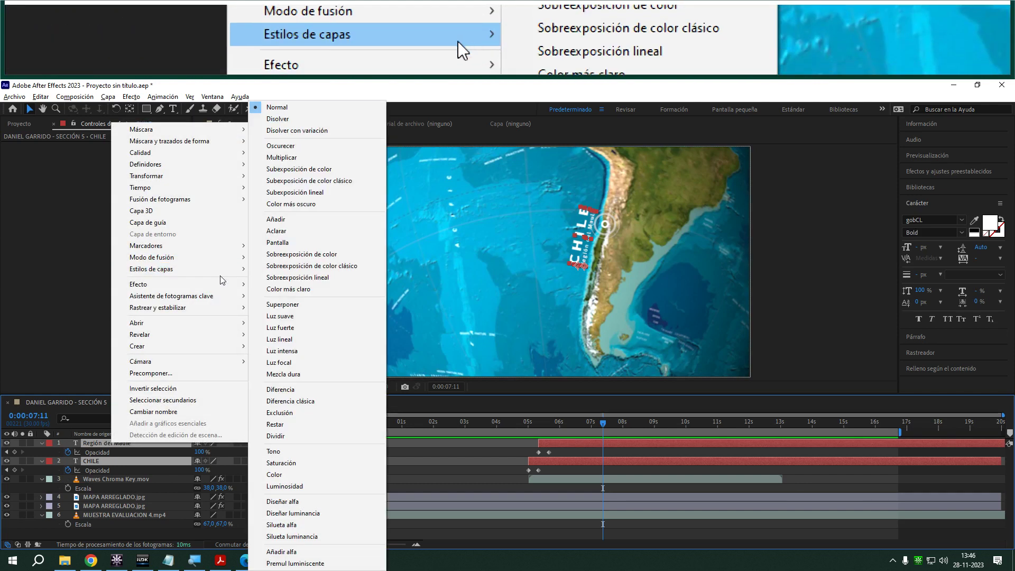
mouse_move(213, 284)
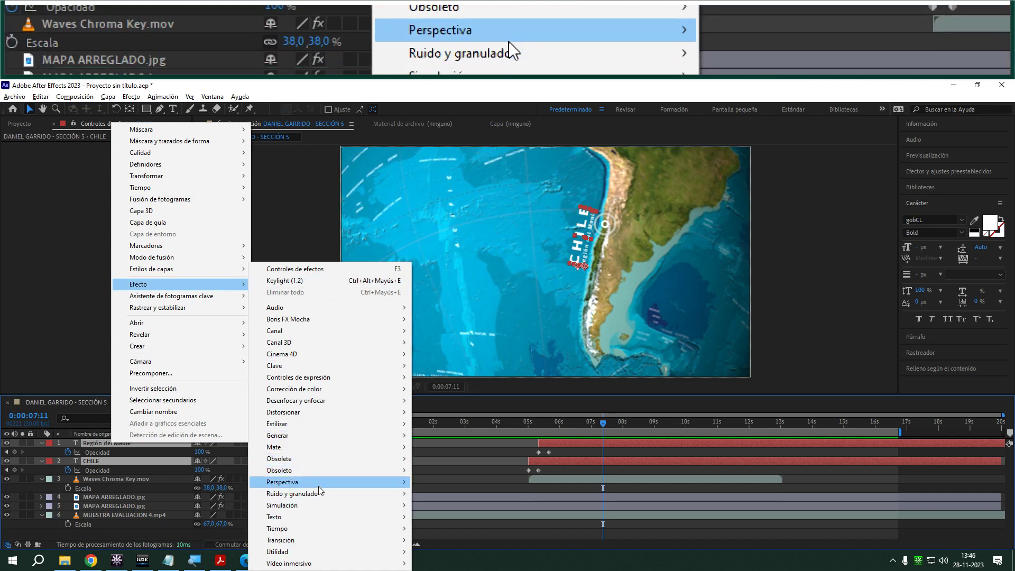
mouse_move(321, 484)
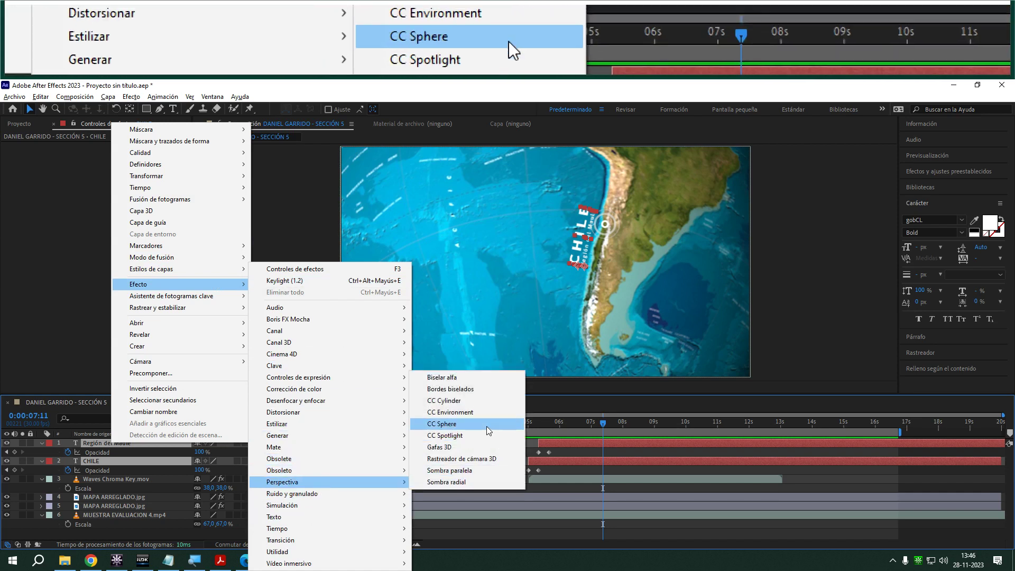
click(473, 470)
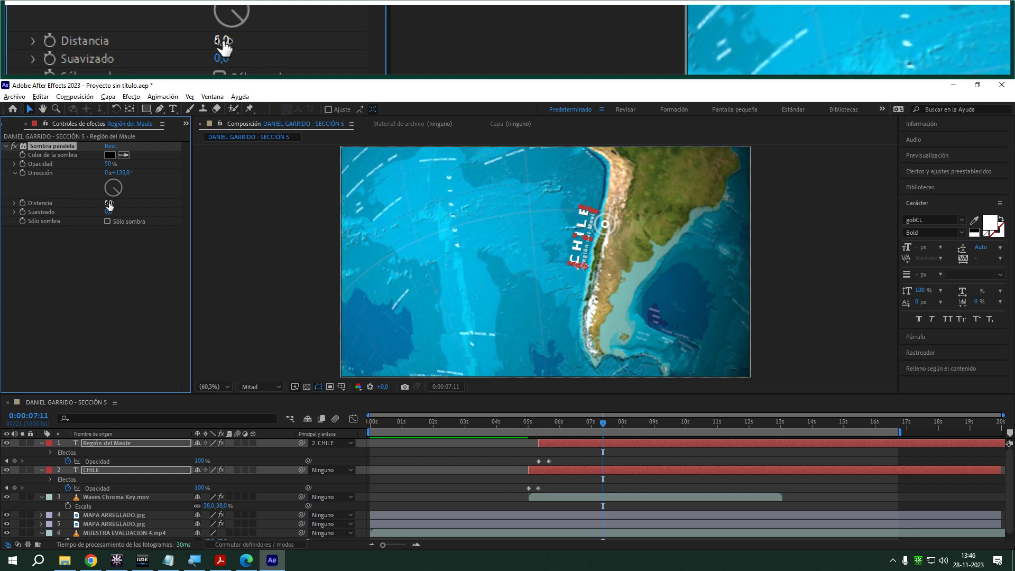
- Set the Región del Maule layer's drop shadow to 100% opacity, -112° direction, distance 6 and softness 20
drag(109, 203, 102, 203)
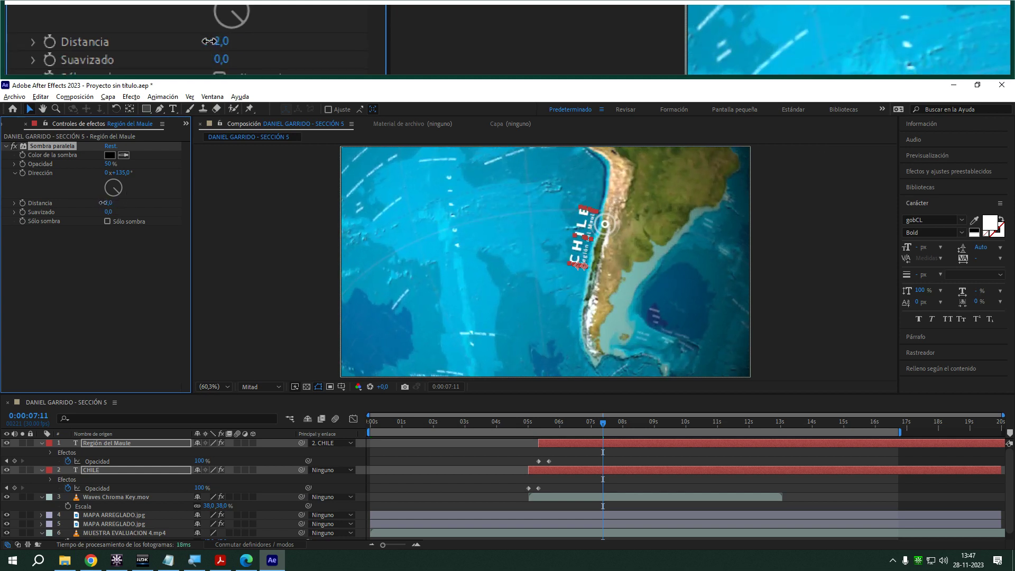
drag(120, 188, 83, 202)
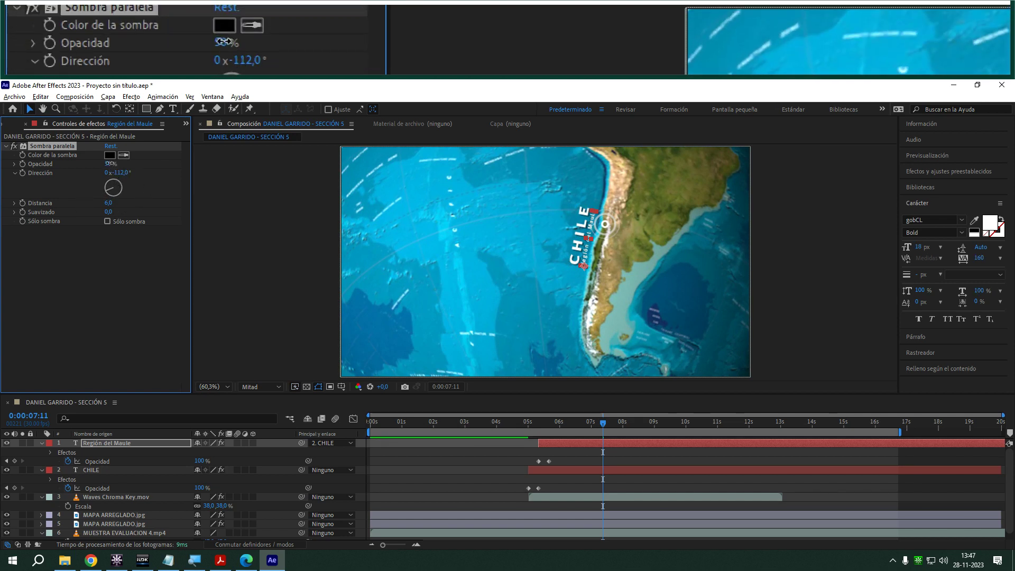
drag(110, 163, 140, 160)
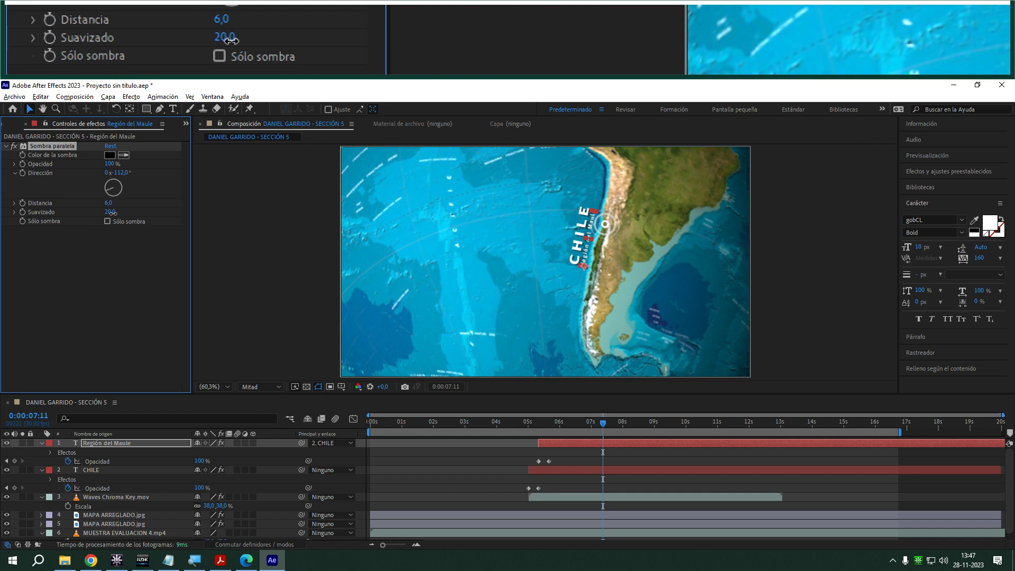
key(slash)
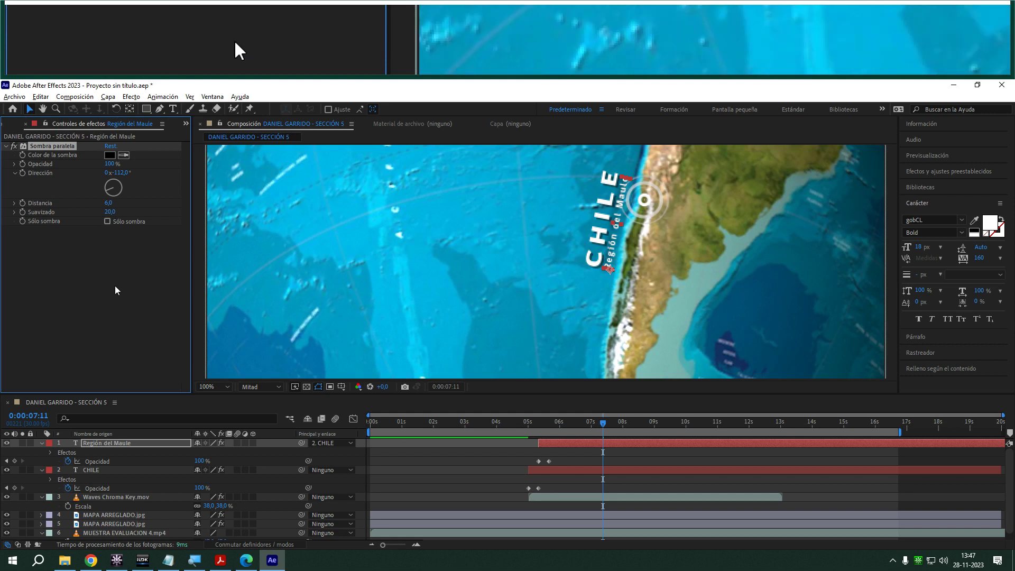
- Deselect all layers and return to the start of the composition to review the animation
click(115, 286)
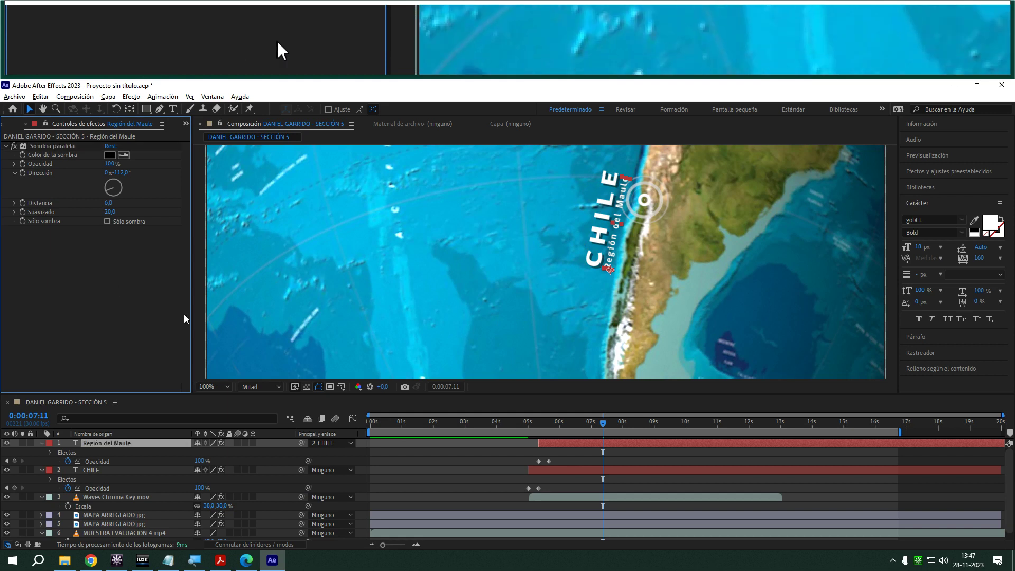
click(482, 470)
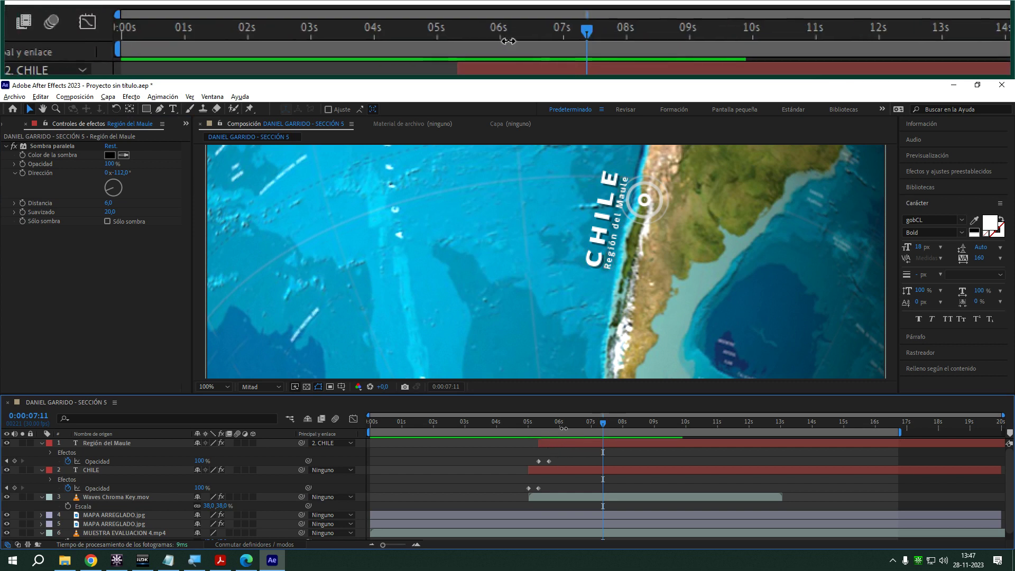
key(Home)
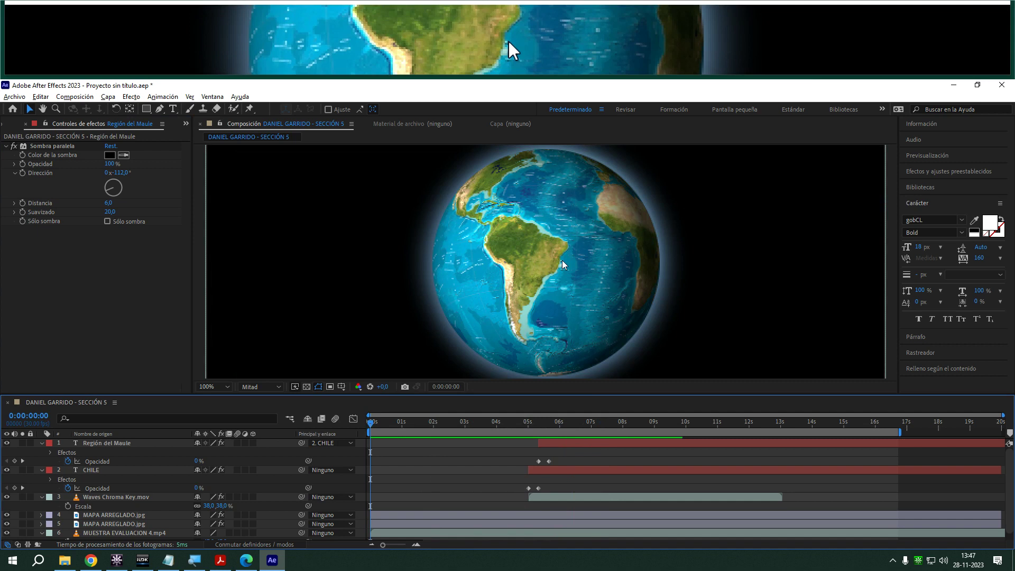
- Play the composition from the 5-second mark to review the label fade-ins and the waves marker
scroll(493, 248, down, 2)
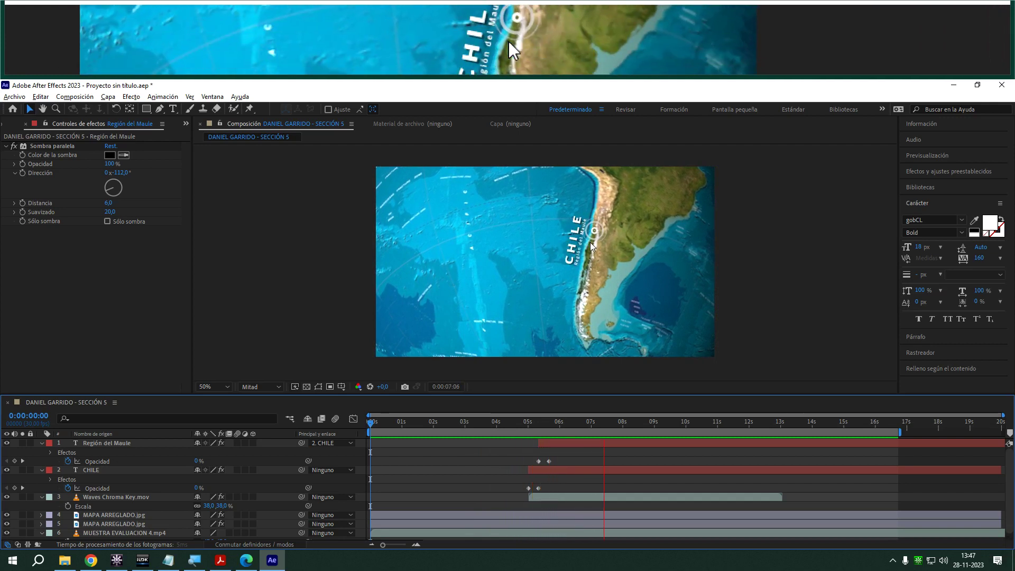
click(527, 419)
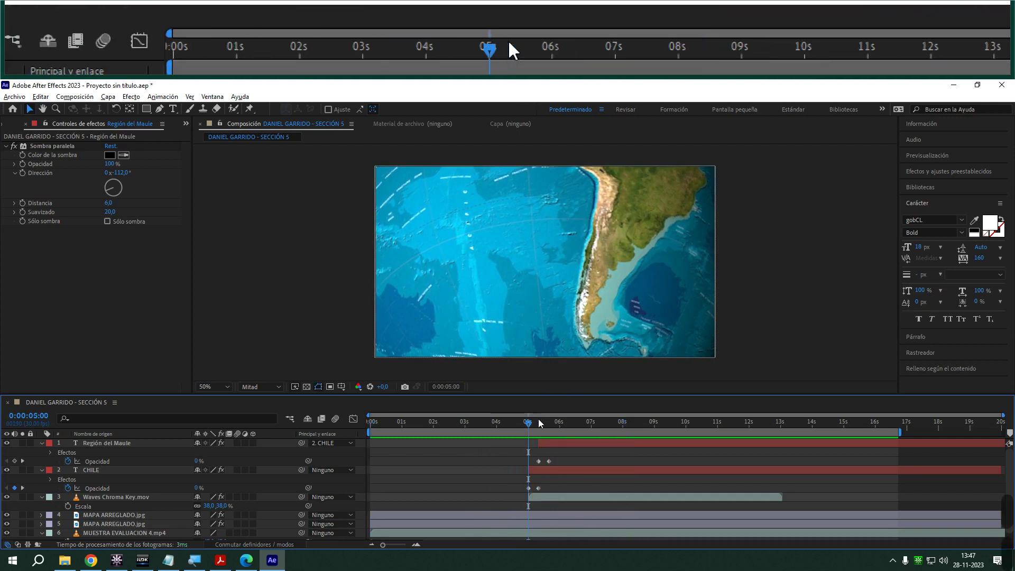
key(space)
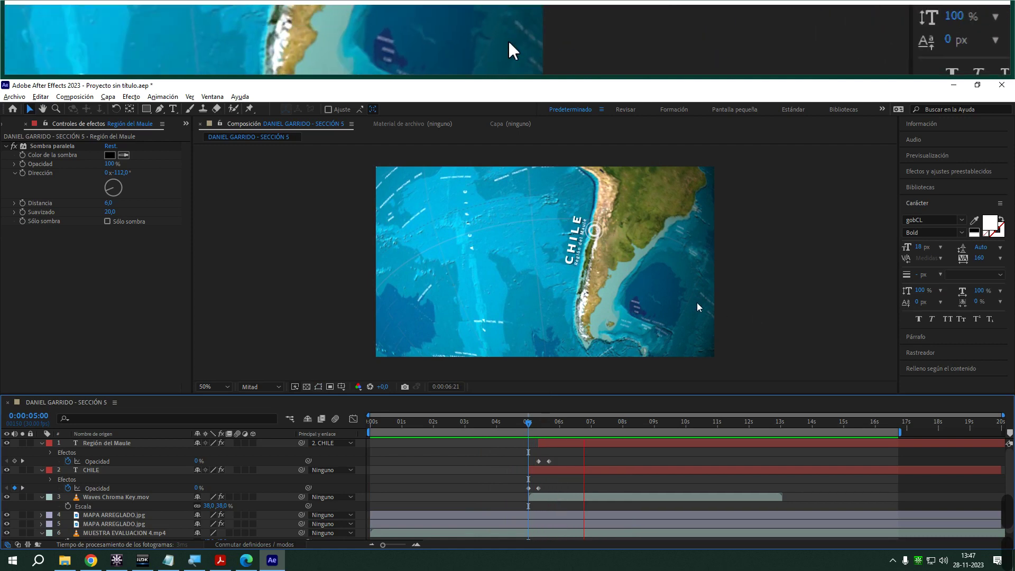
key(space)
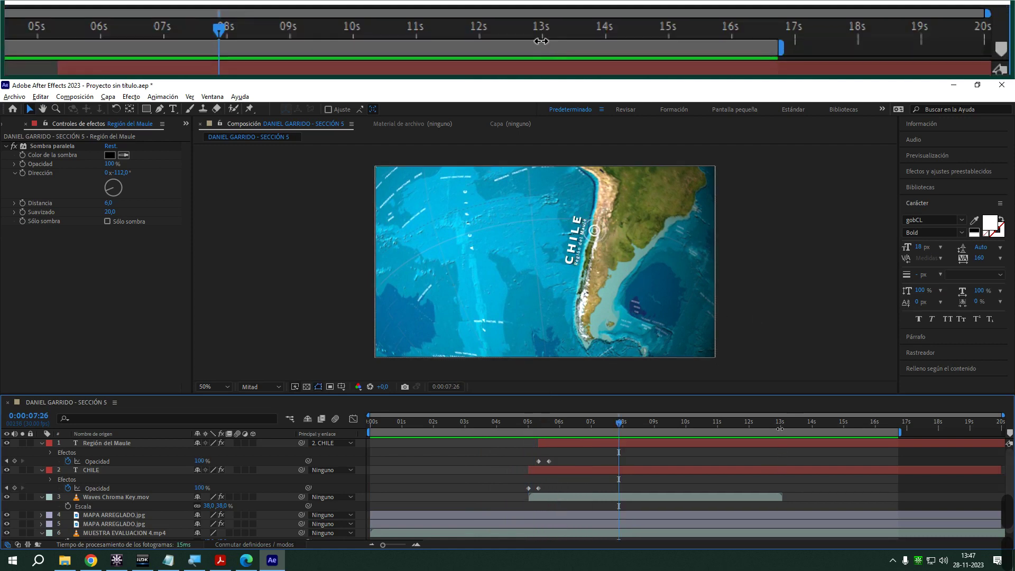
- Add an opacity keyframe of 0% to the Waves Chroma Key.mov layer at its end, at 0:00:13:01
click(780, 423)
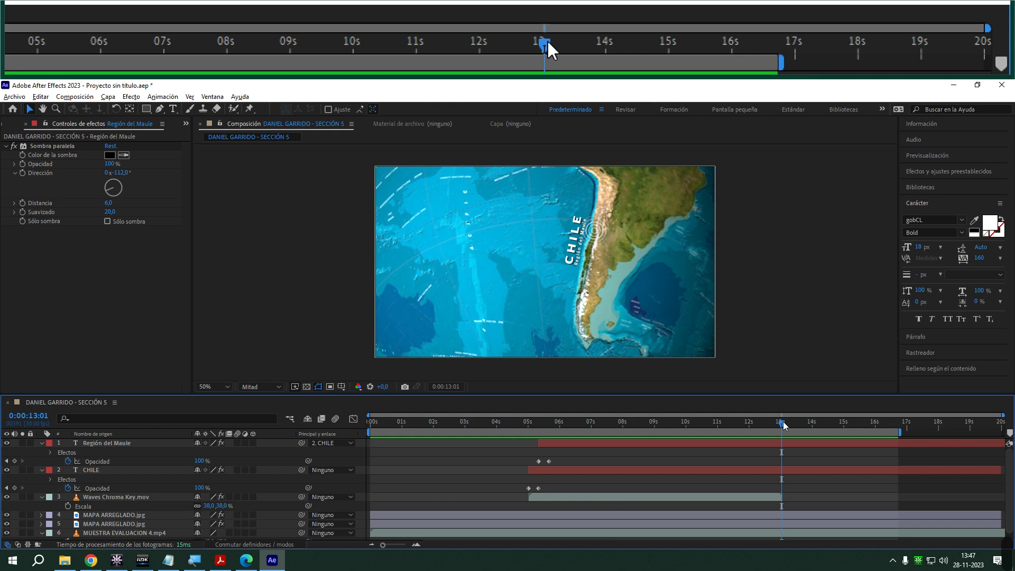
click(685, 496)
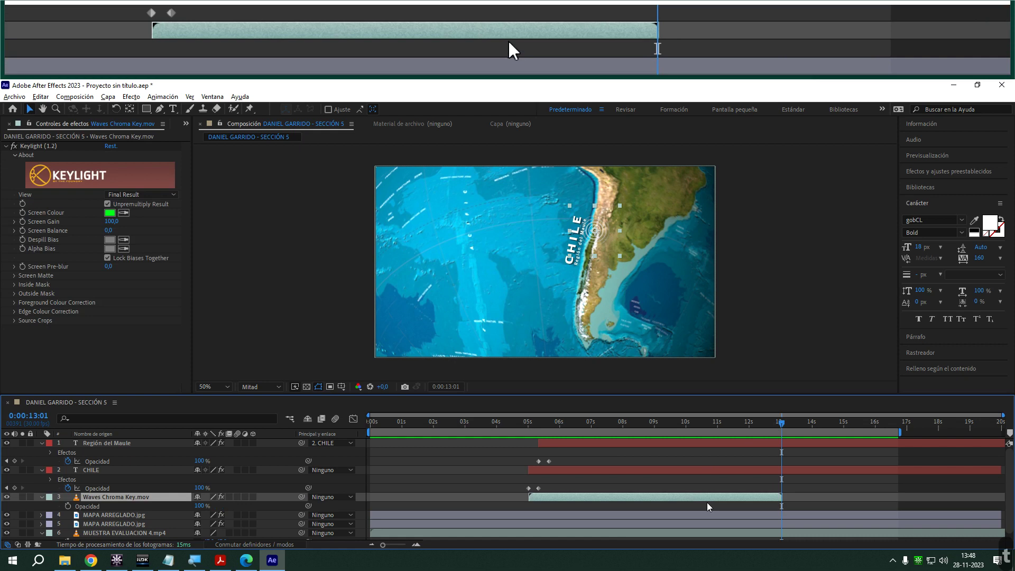
key(t)
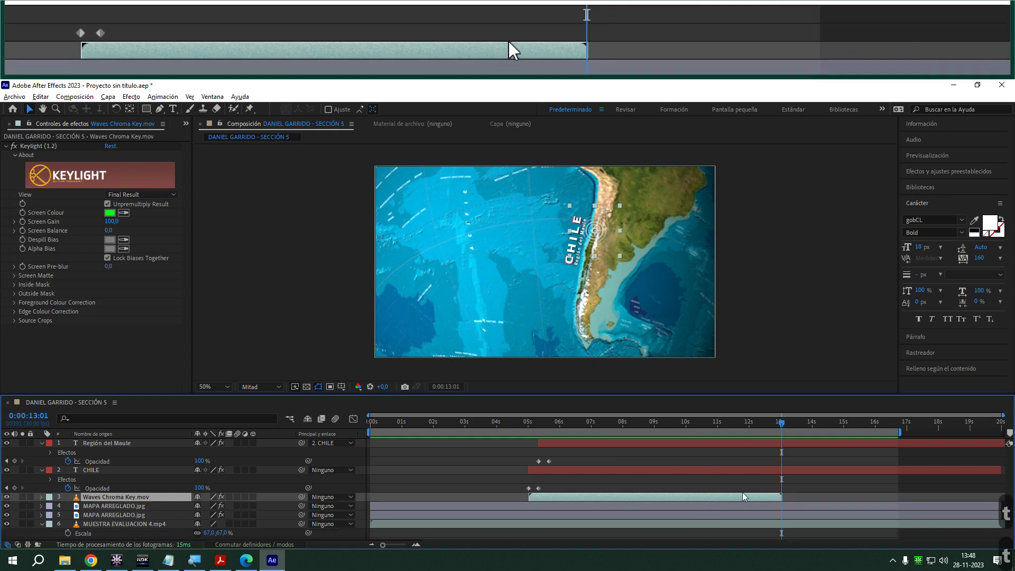
key(t)
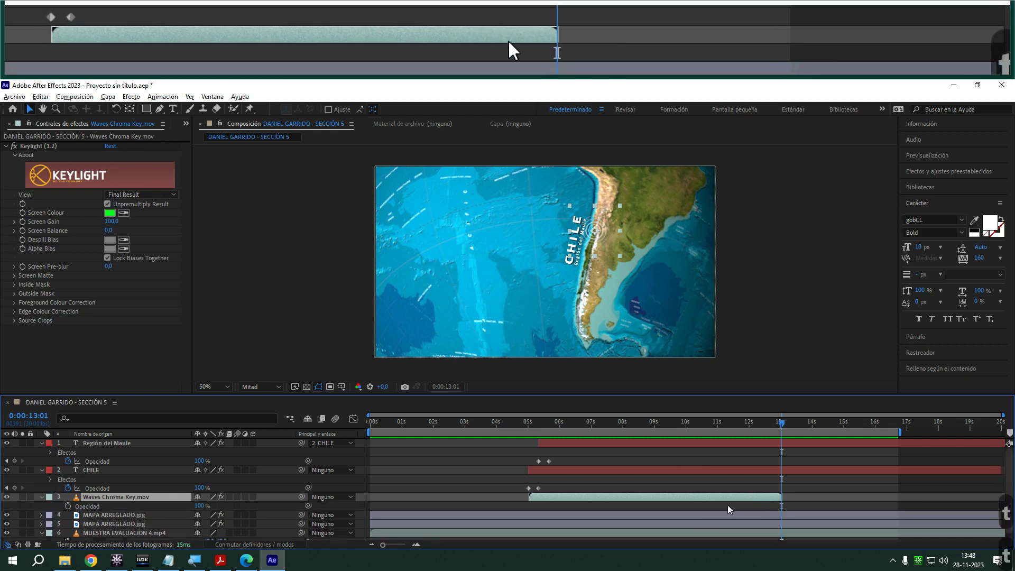
click(68, 506)
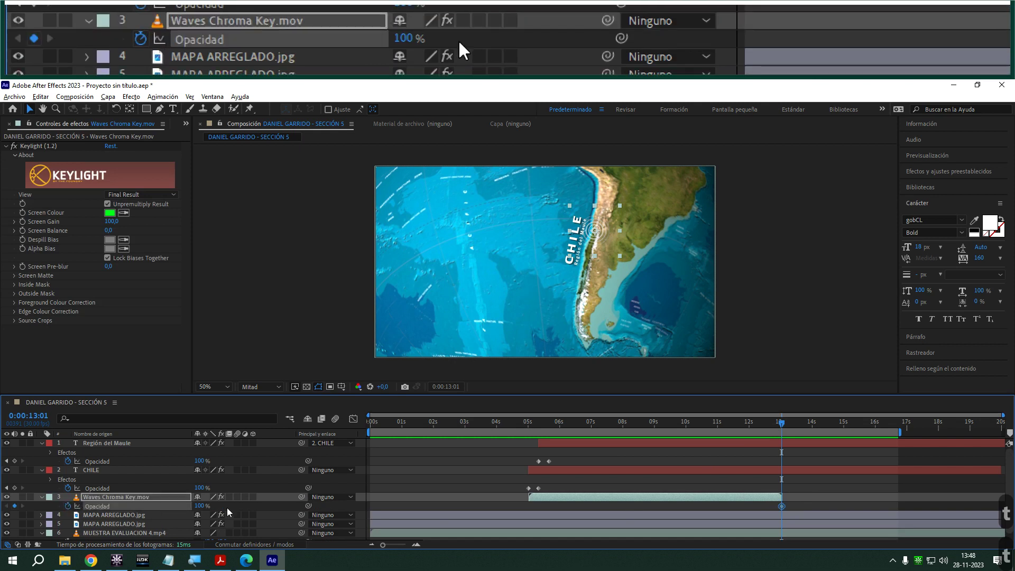
click(199, 506)
text(0)
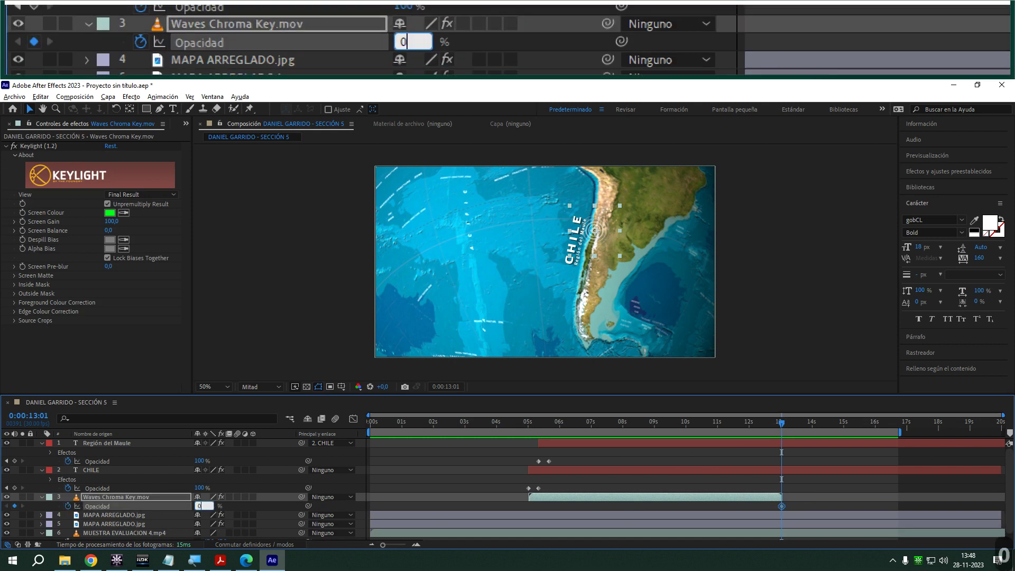
key(Return)
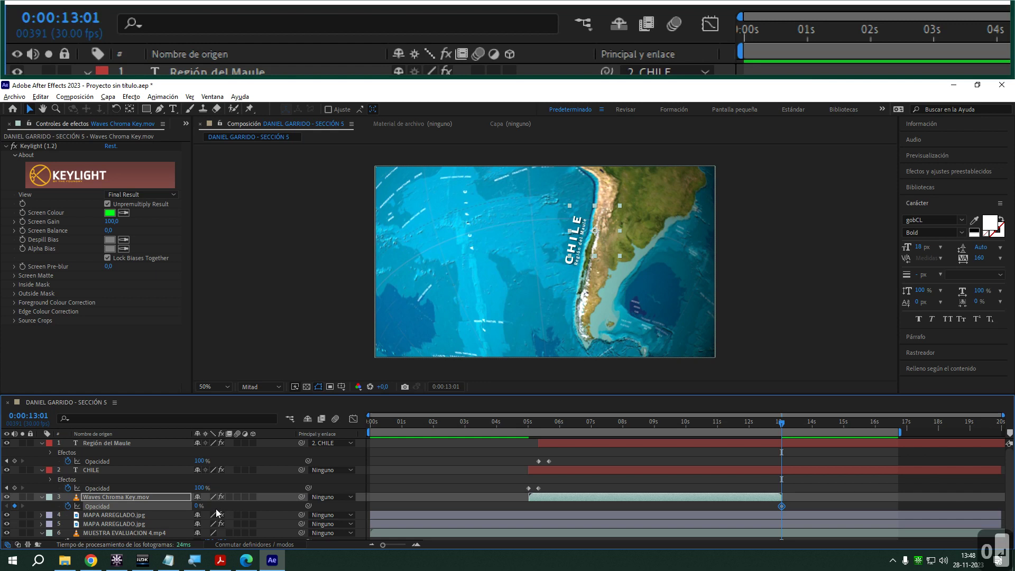
- Key the Waves Chroma Key.mov layer's opacity at 100% at 0:00:12:11 and play back the fade-out
key(ctrl+shift+Left)
key(ctrl+shift+Left)
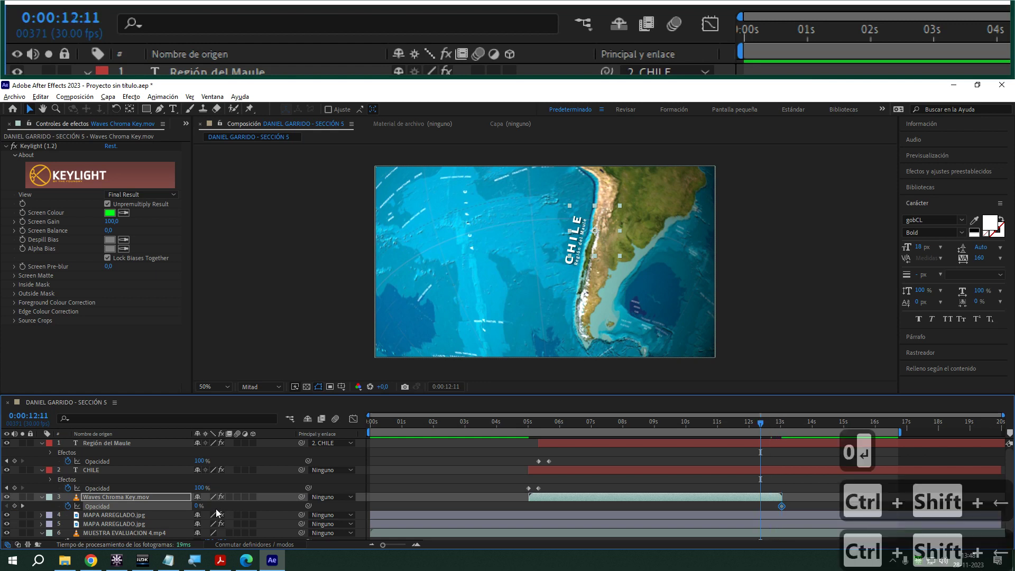
click(198, 506)
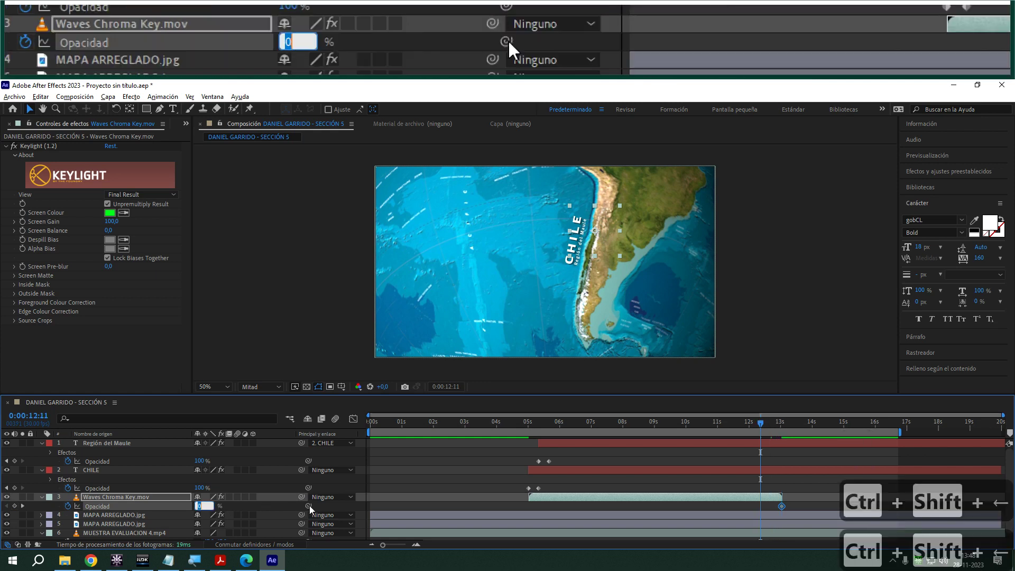
text(100)
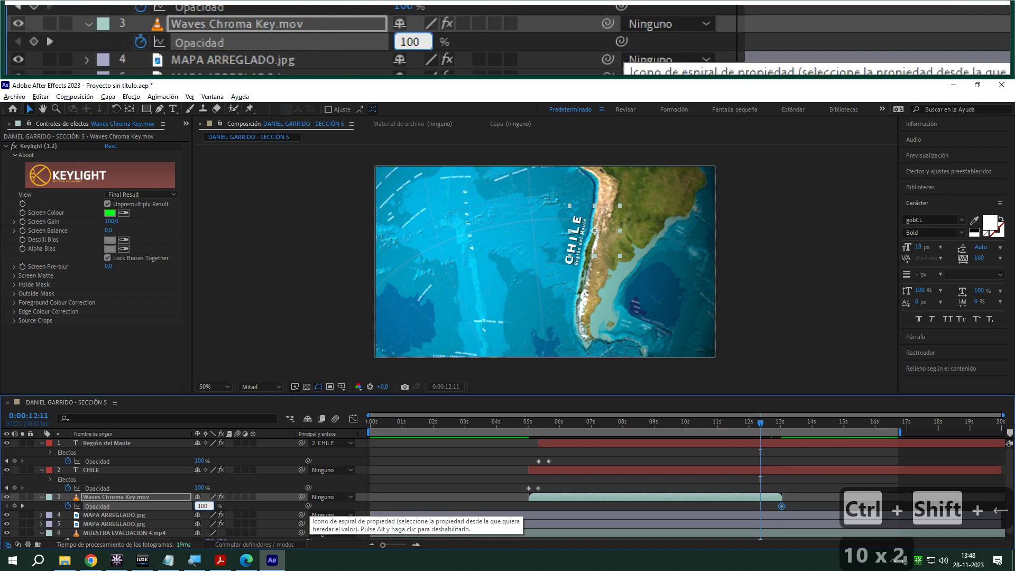
key(Return)
click(525, 429)
key(space)
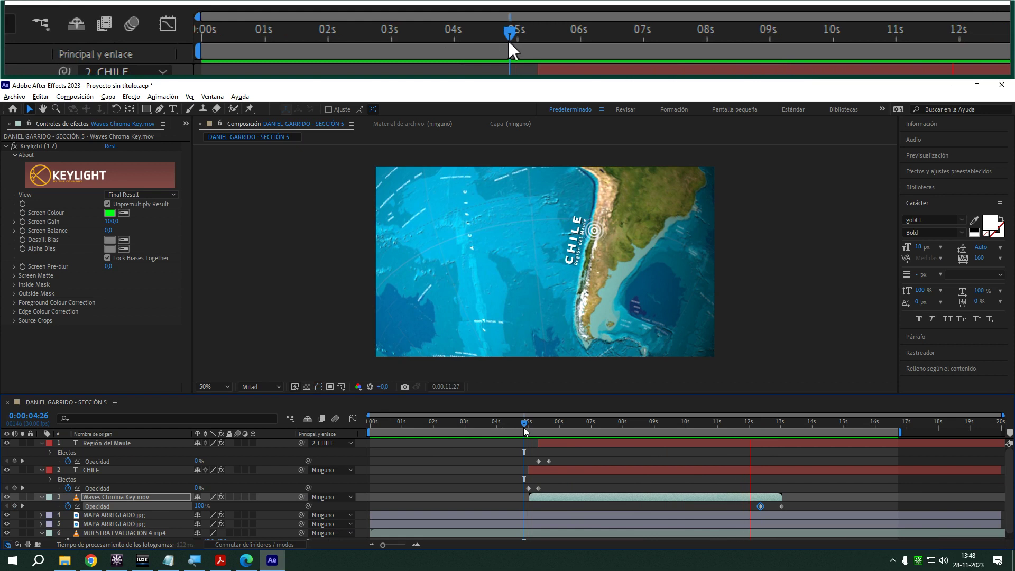
key(space)
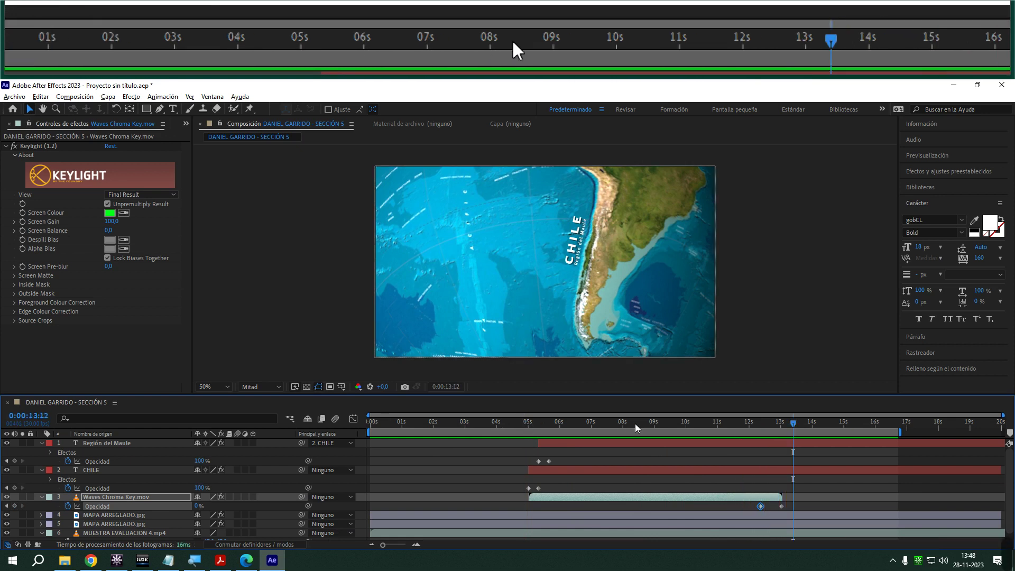
- Duplicate the Waves Chroma Key.mov layer and shift the copy to start where the original begins fading out, at about 12.4 s
click(750, 427)
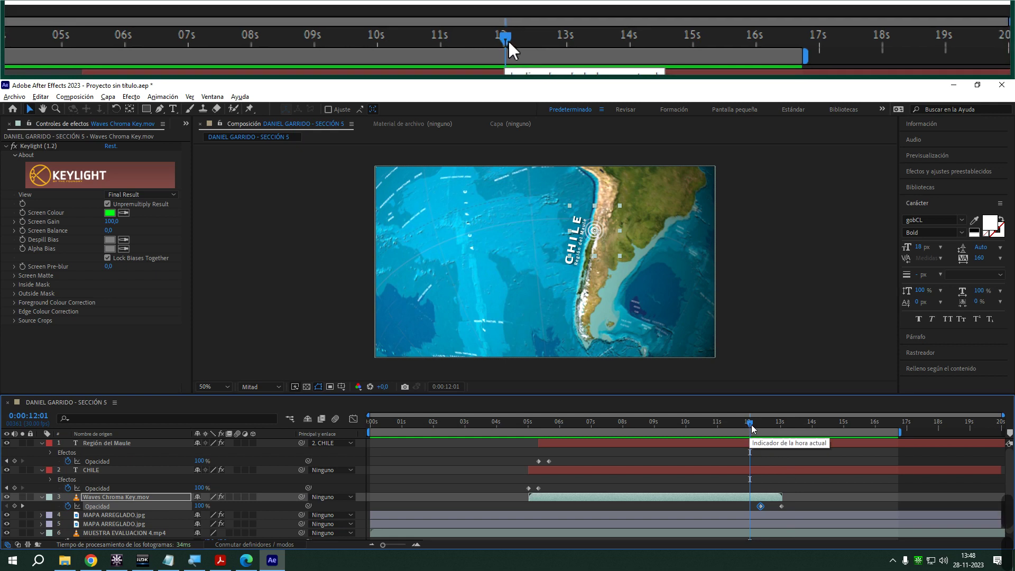
drag(751, 427, 764, 425)
click(659, 496)
key(ctrl+d)
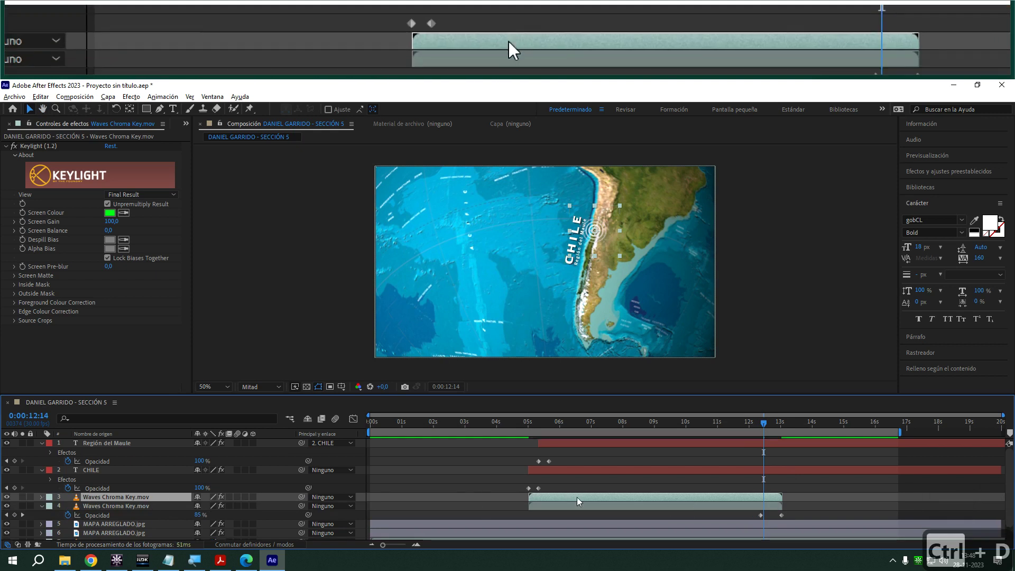
drag(577, 500, 808, 500)
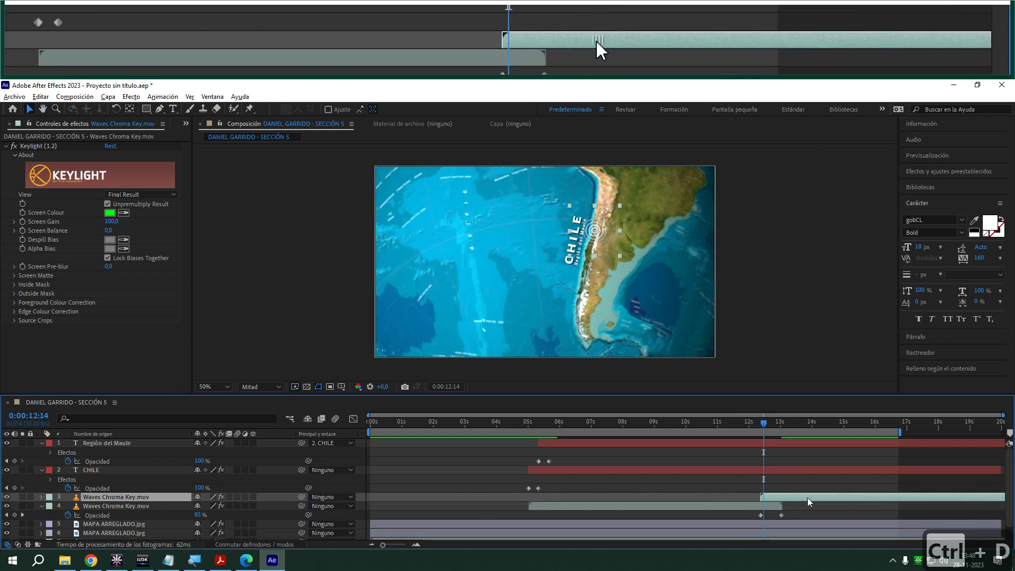
- Play back the marker's transition from about 12 s and extend the work area to the composition's end at 20 s
click(747, 429)
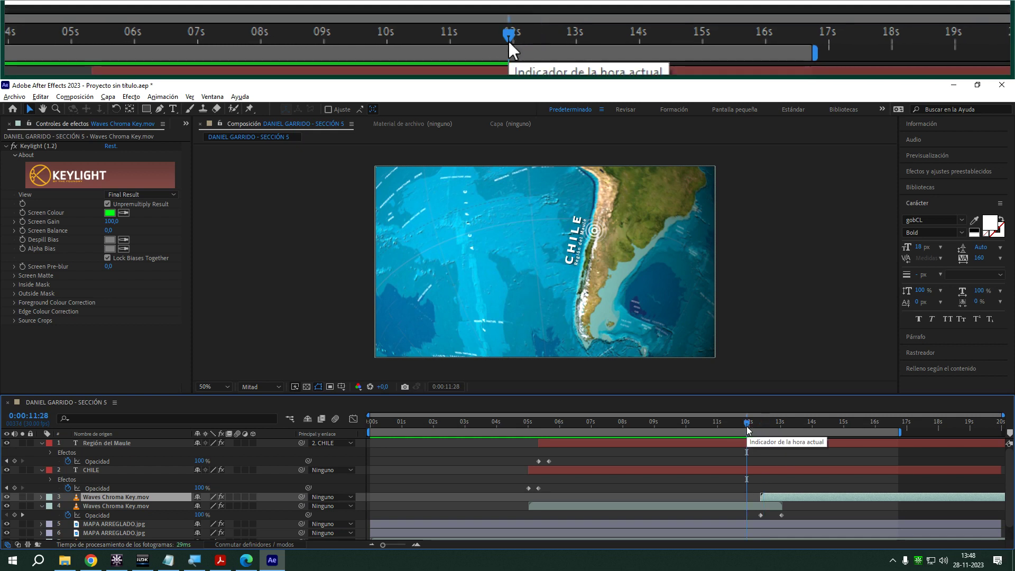
key(space)
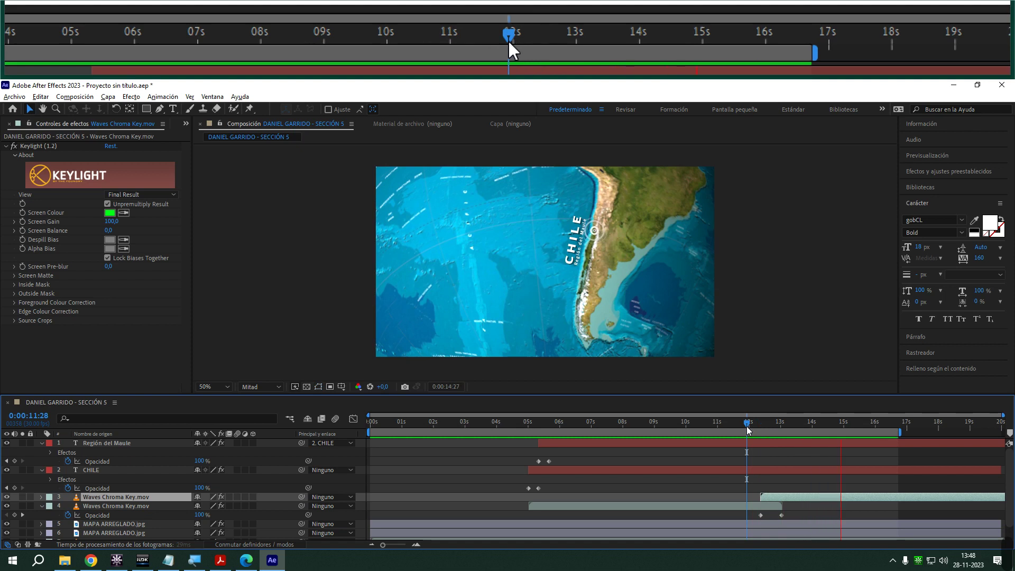
key(space)
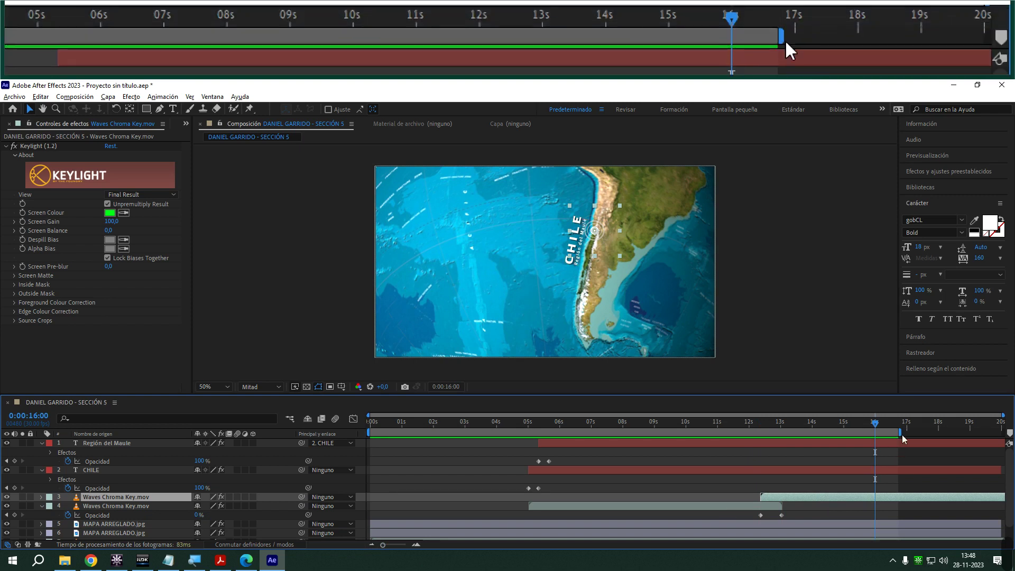
drag(902, 434, 966, 449)
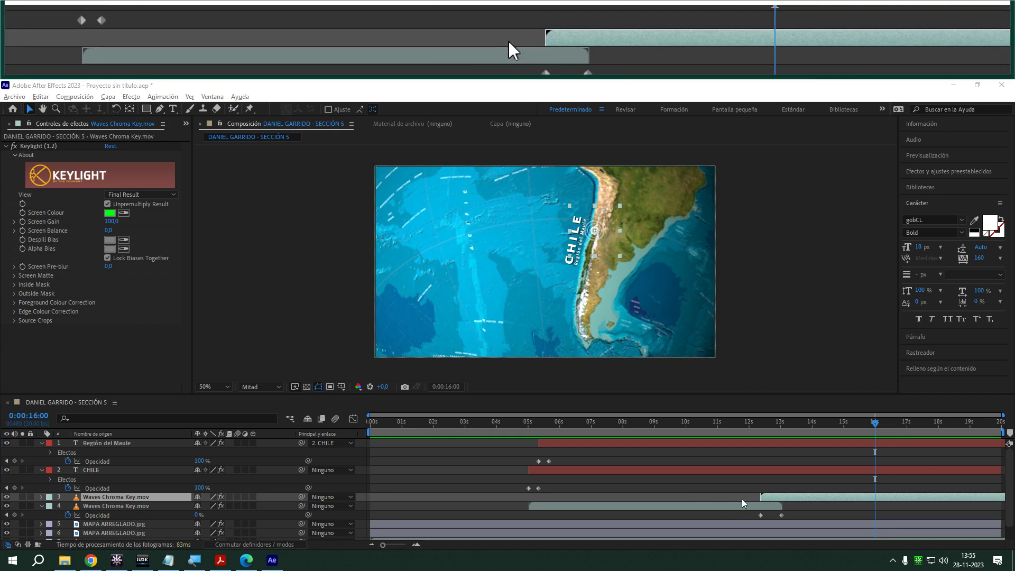
- Select both Waves Chroma Key.mov layers and scrub from about 5 s to 8 s to examine the marker
click(741, 496)
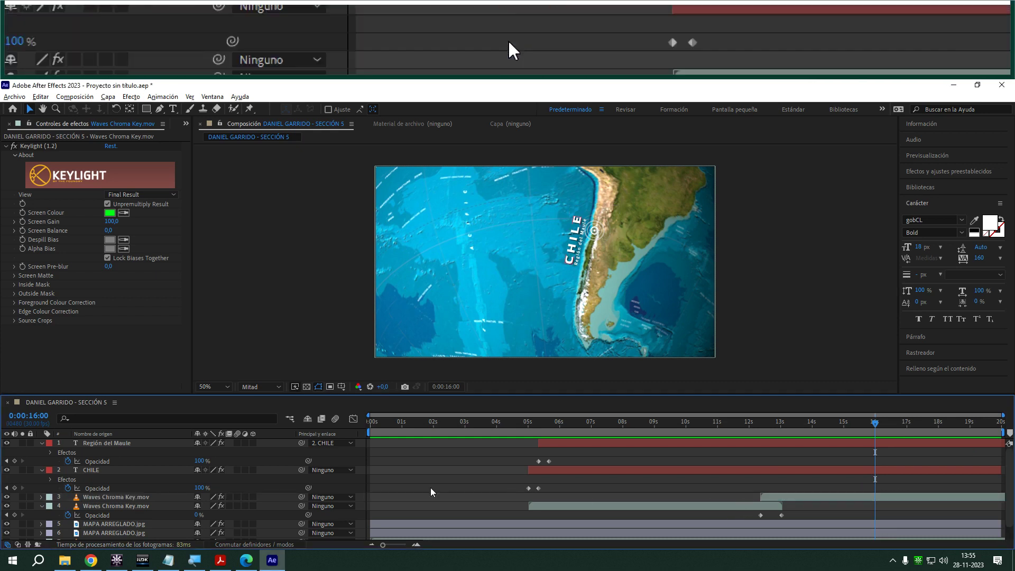
click(132, 499)
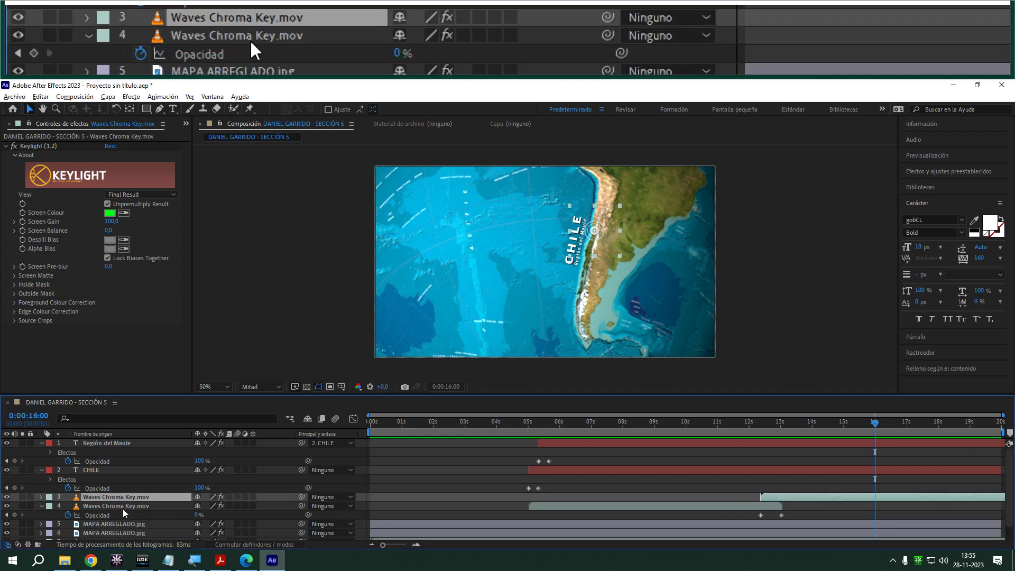
shift+click(127, 508)
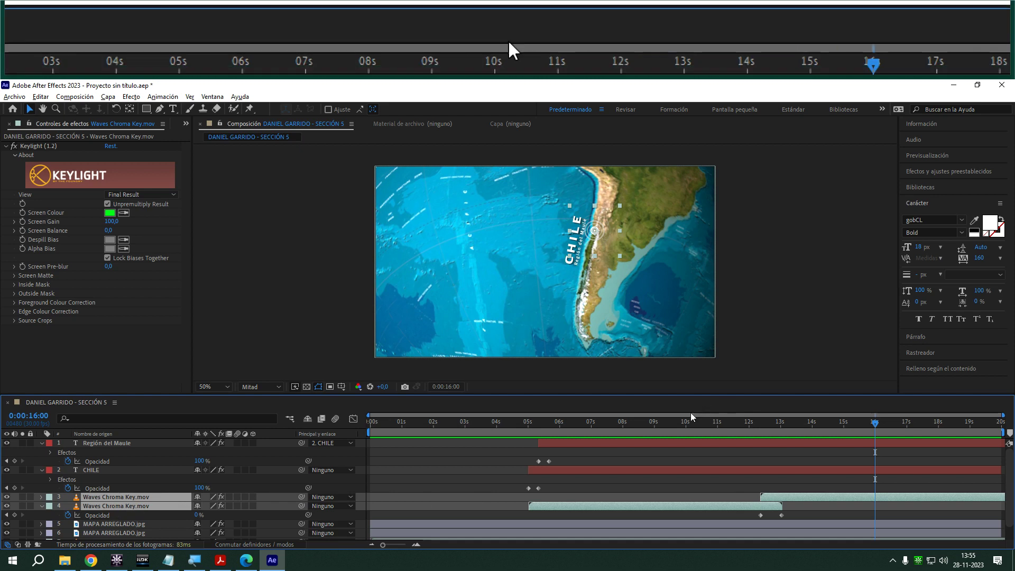
click(529, 426)
drag(529, 429, 564, 431)
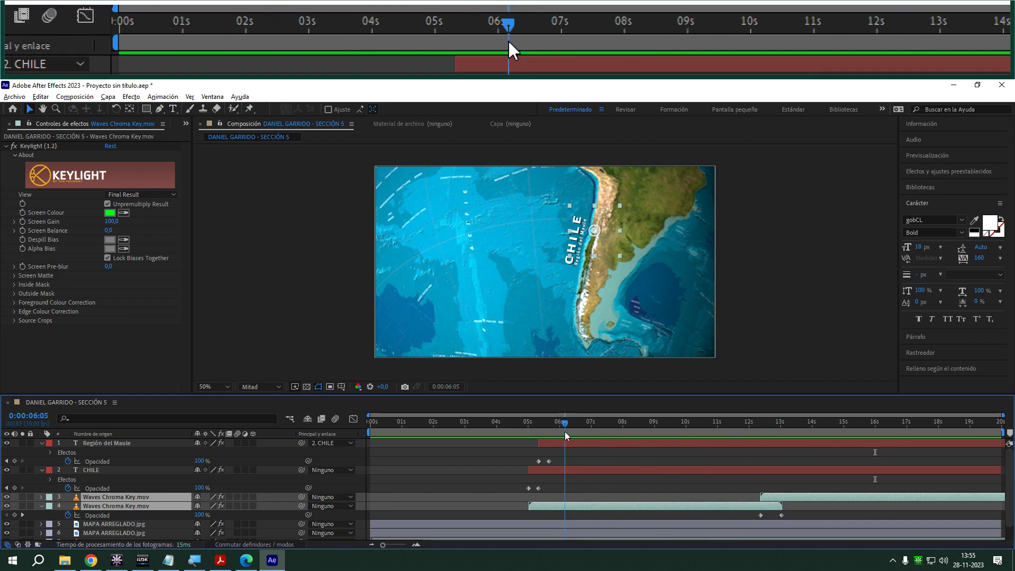
drag(564, 431, 624, 434)
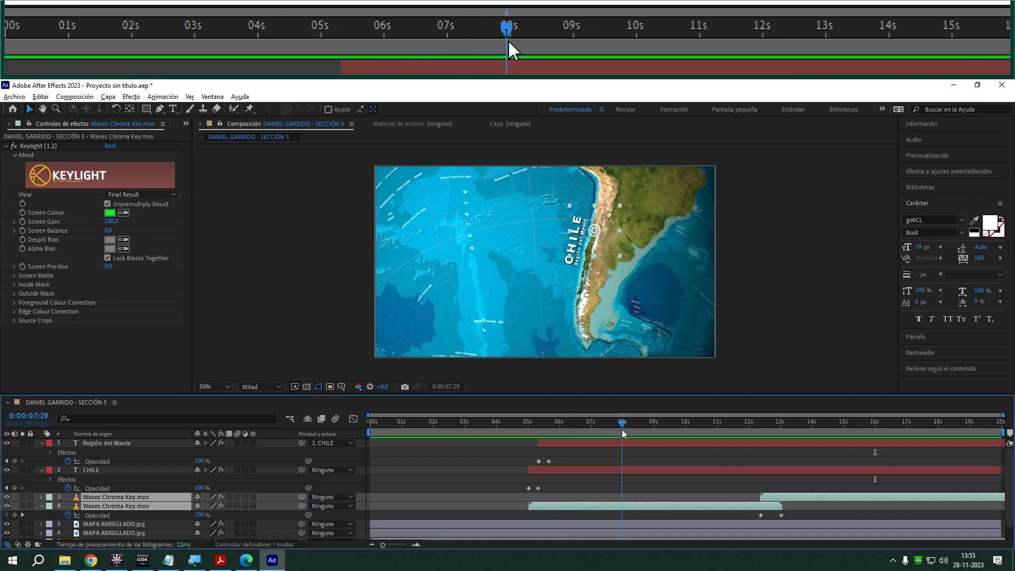
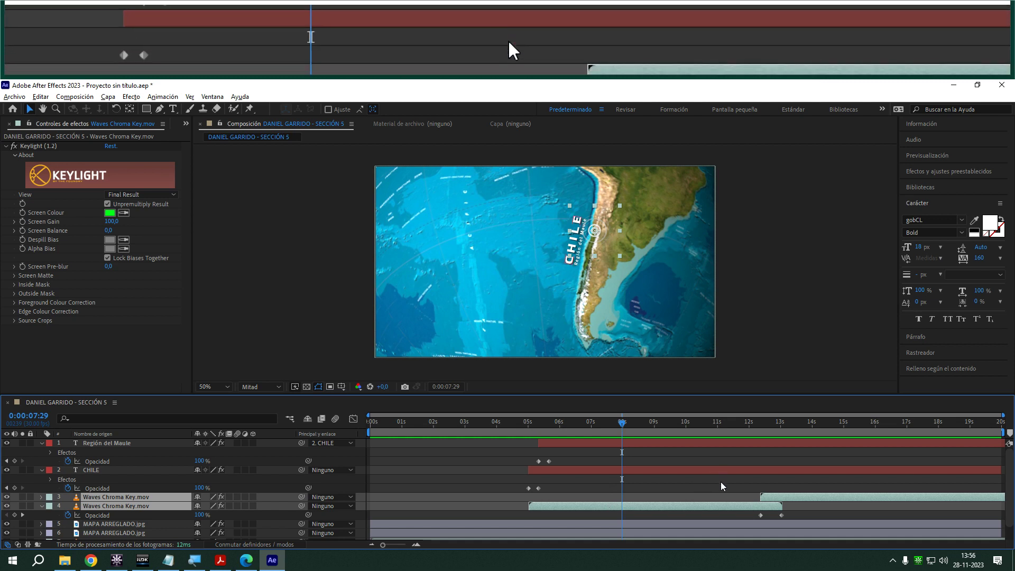
- Shift the Waves copy to start at about 12 s and precompose both Waves layers as WAVES, adjusting its duration to the selected layers' time span
drag(772, 500, 763, 497)
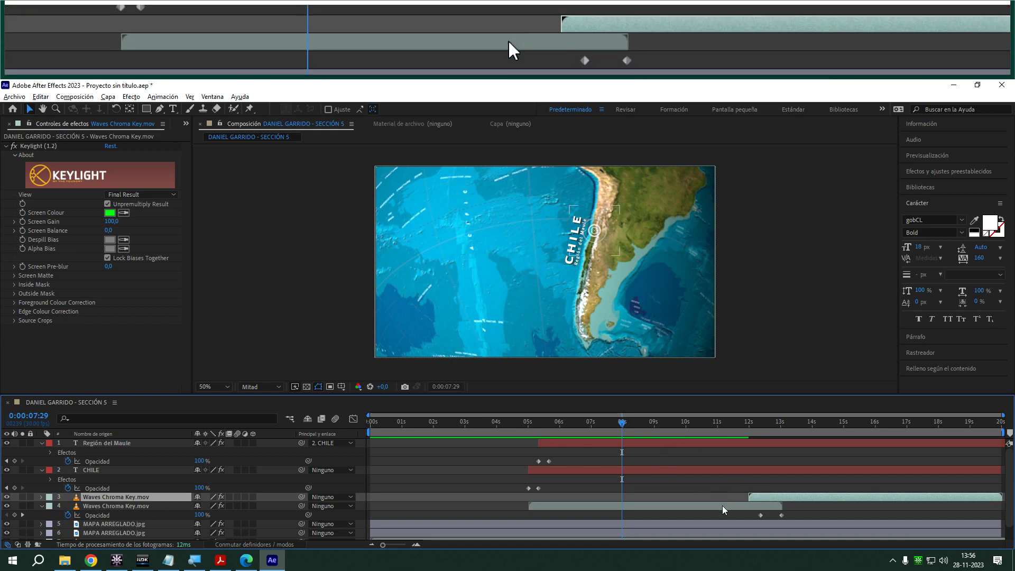
ctrl+click(722, 505)
right_click(721, 506)
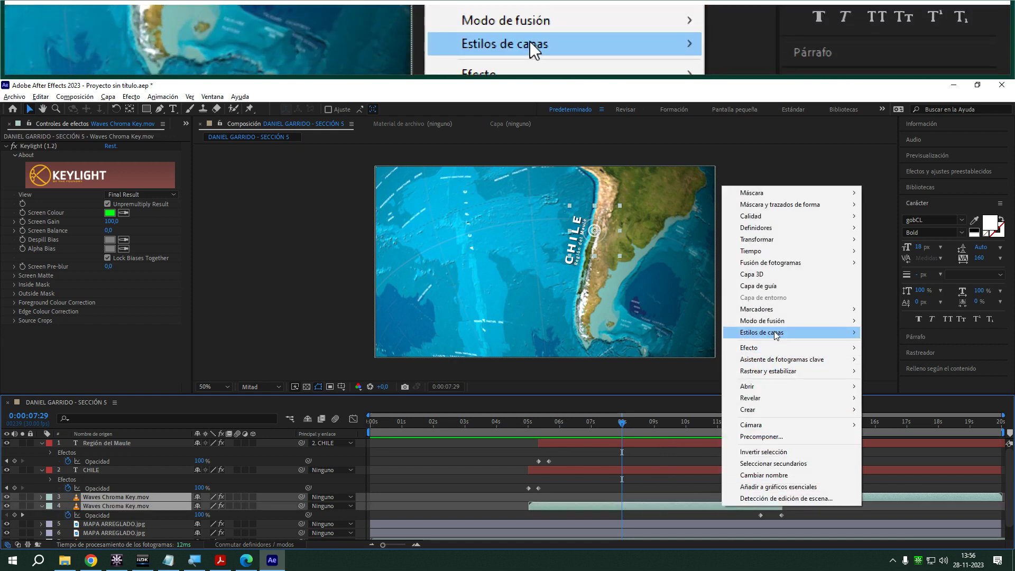
click(777, 435)
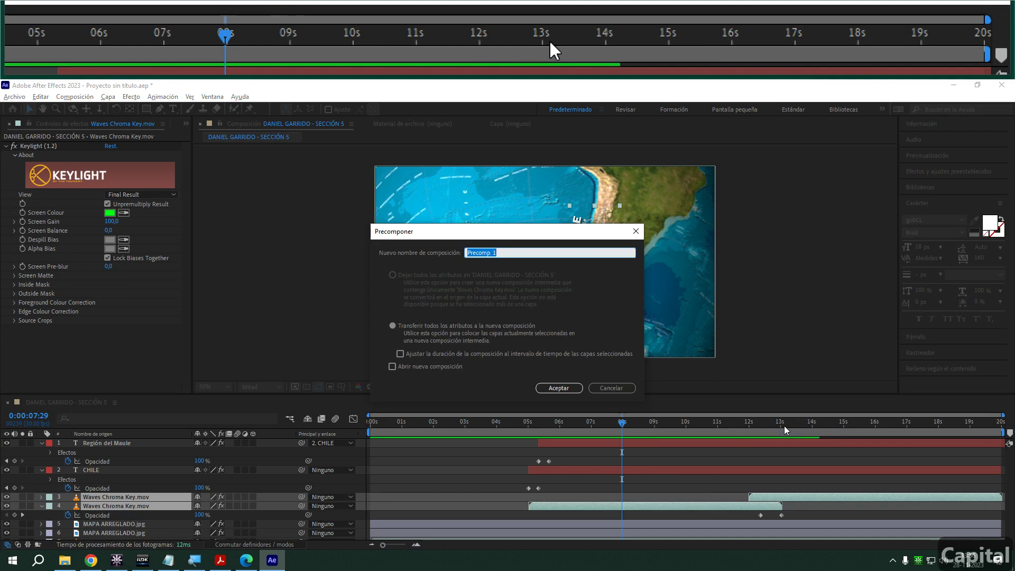
text(WAVES)
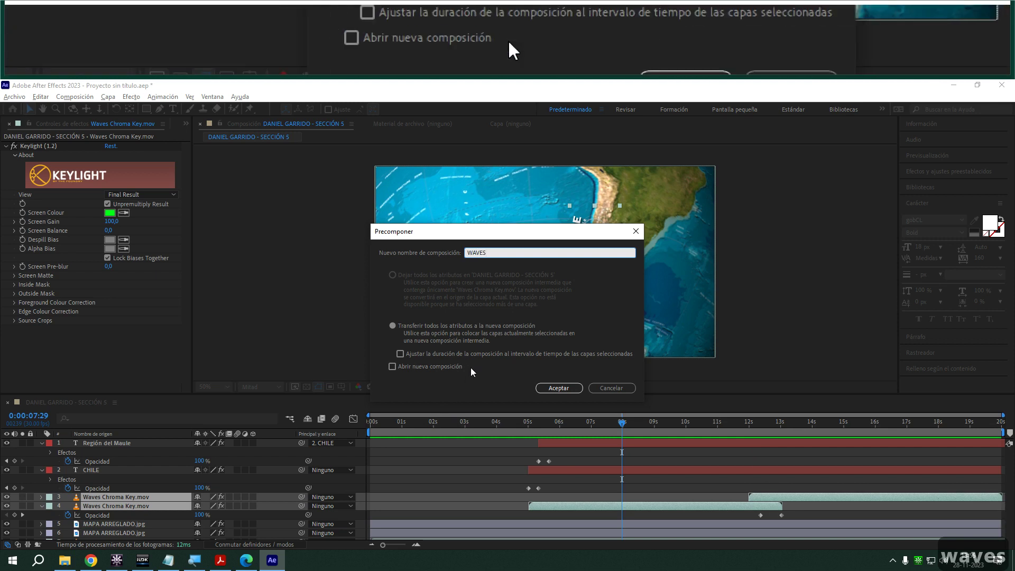
click(477, 355)
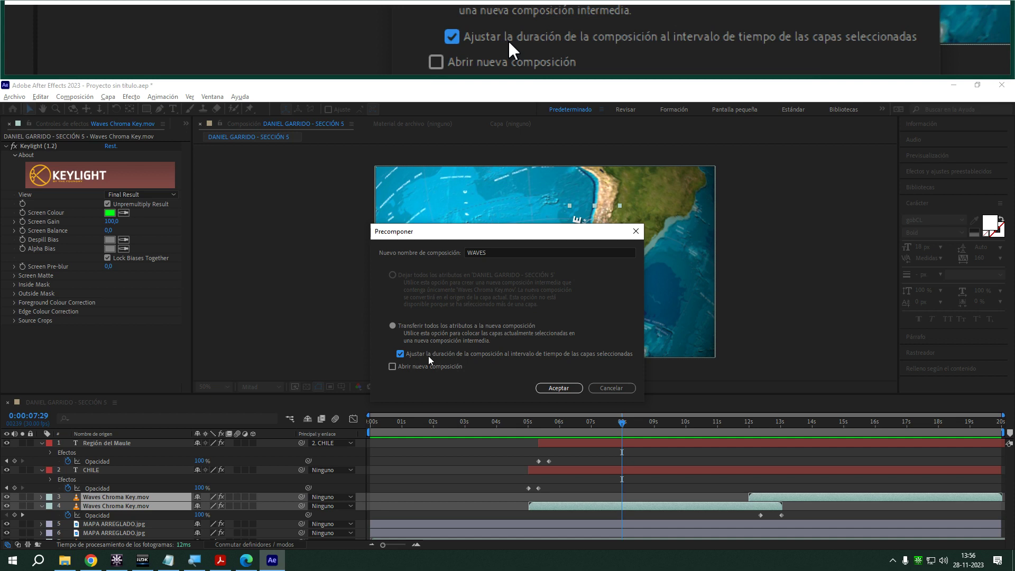
click(559, 388)
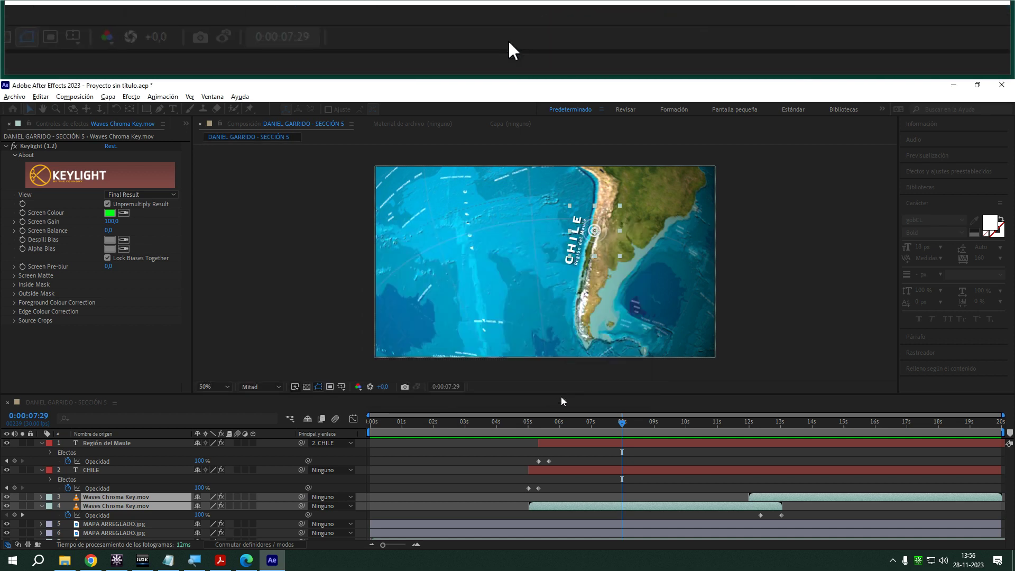
- Name the precomposition WAVES, test moving the new layer slightly in the frame and undo that move
key(Caps_Lock)
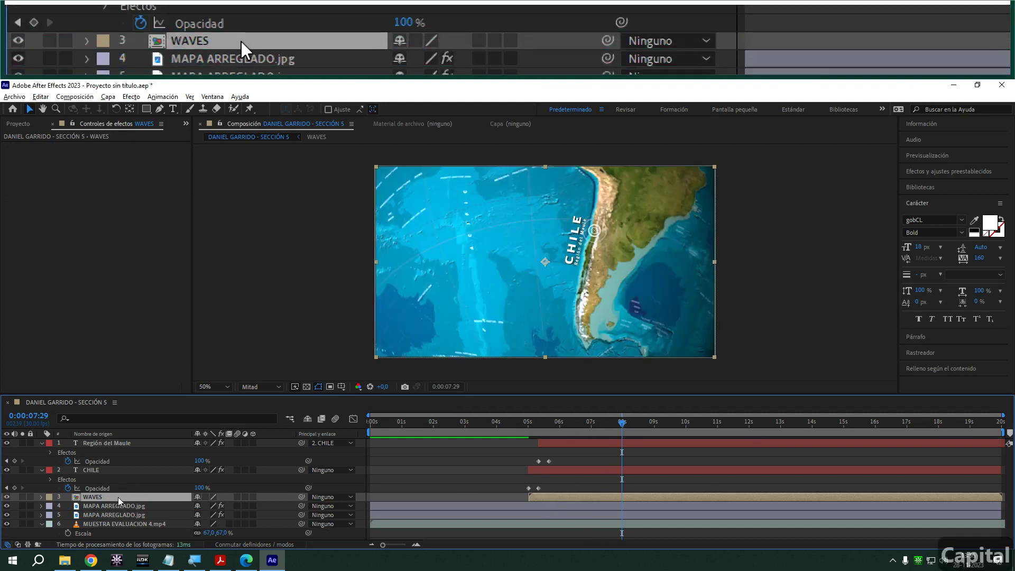
mouse_move(571, 282)
mouse_down()
mouse_move(550, 274)
mouse_move(577, 285)
mouse_up()
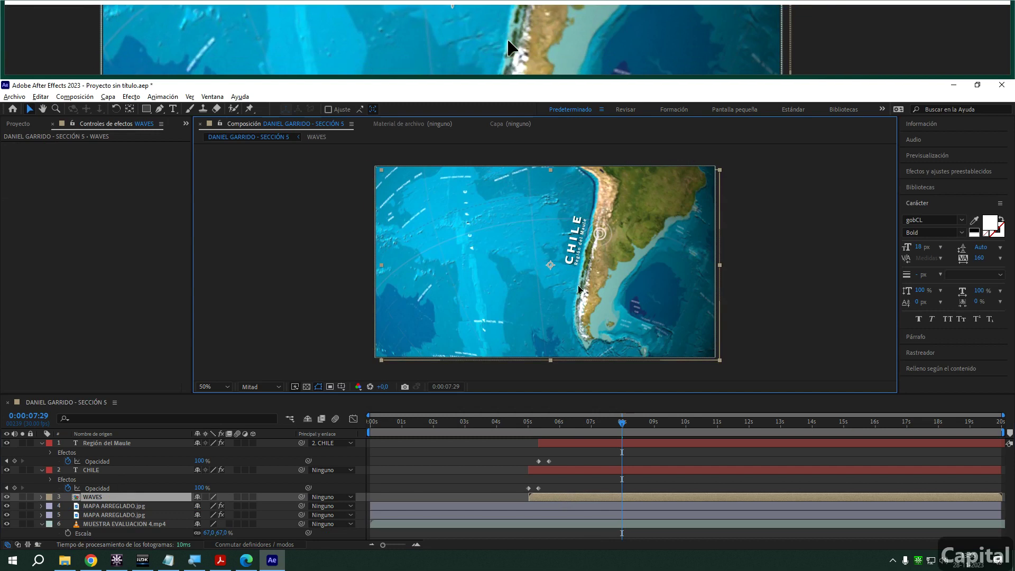
key(ctrl+z)
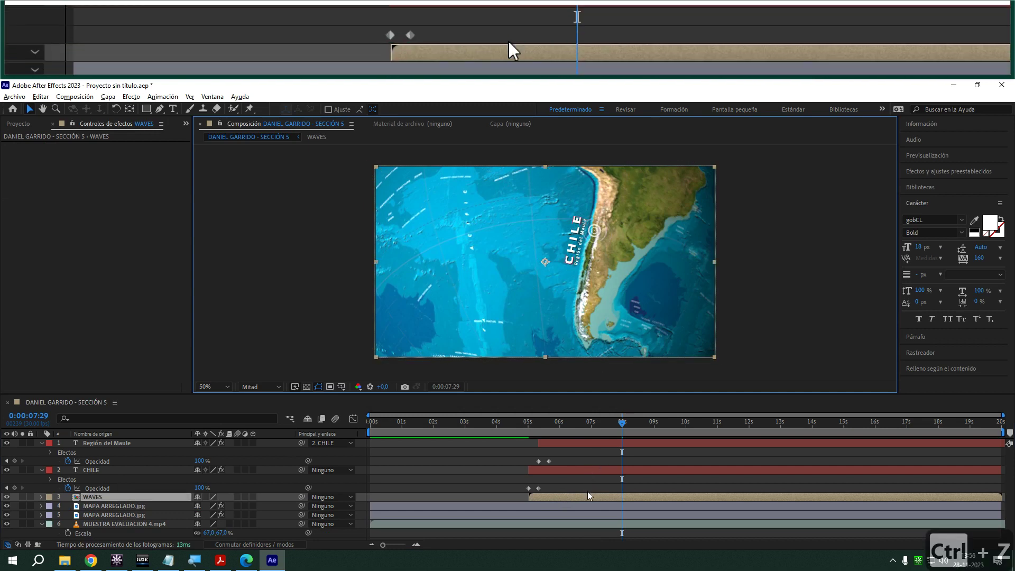
- Play back the composition from the start past 9 s, and return the time indicator to about 6 s
drag(514, 424, 322, 458)
key(space)
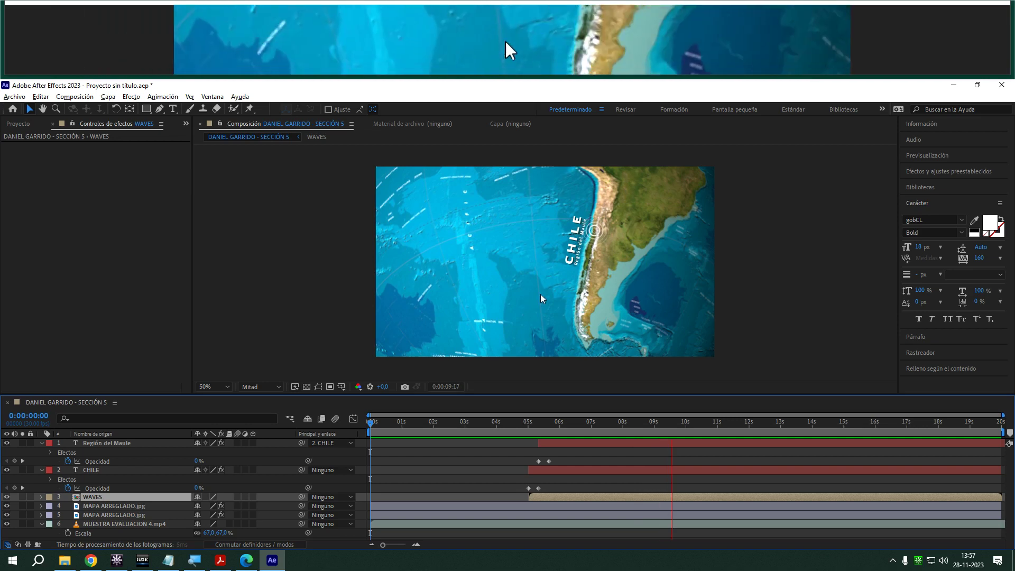
key(space)
drag(627, 420, 572, 421)
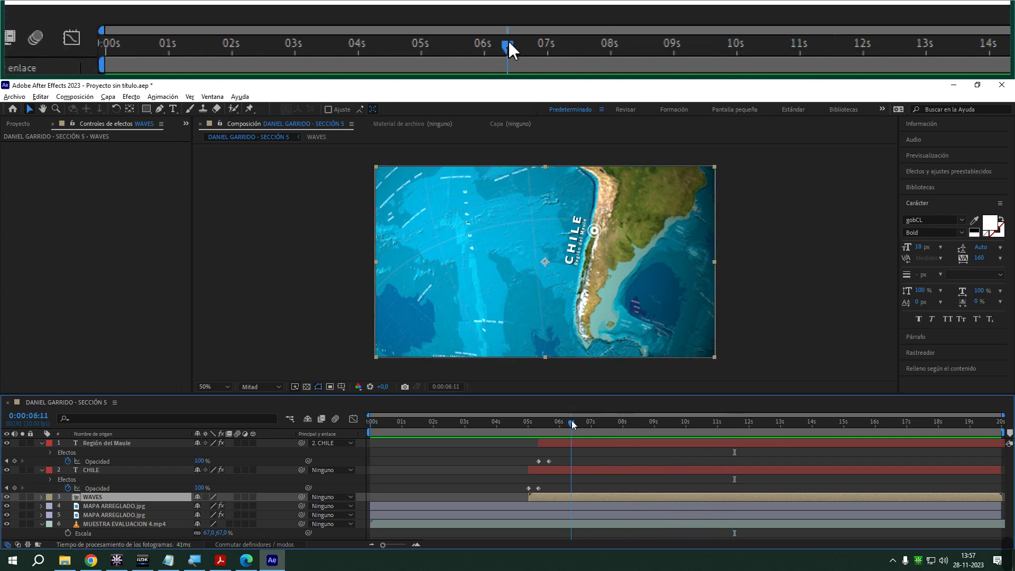
- Add MAPA TRAZADO.png from the project to the composition as the top layer and scale it to 61%
click(17, 125)
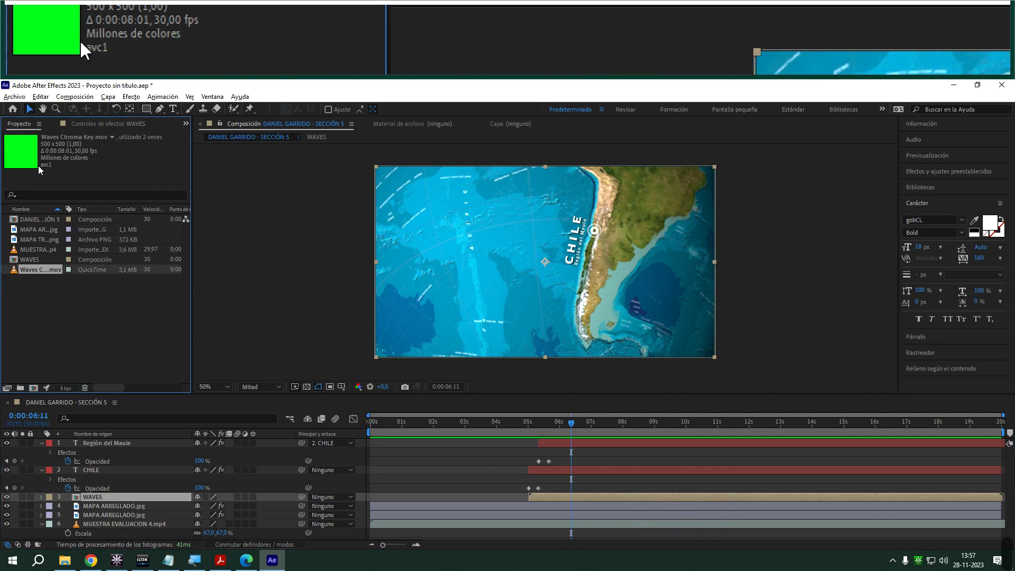
click(36, 241)
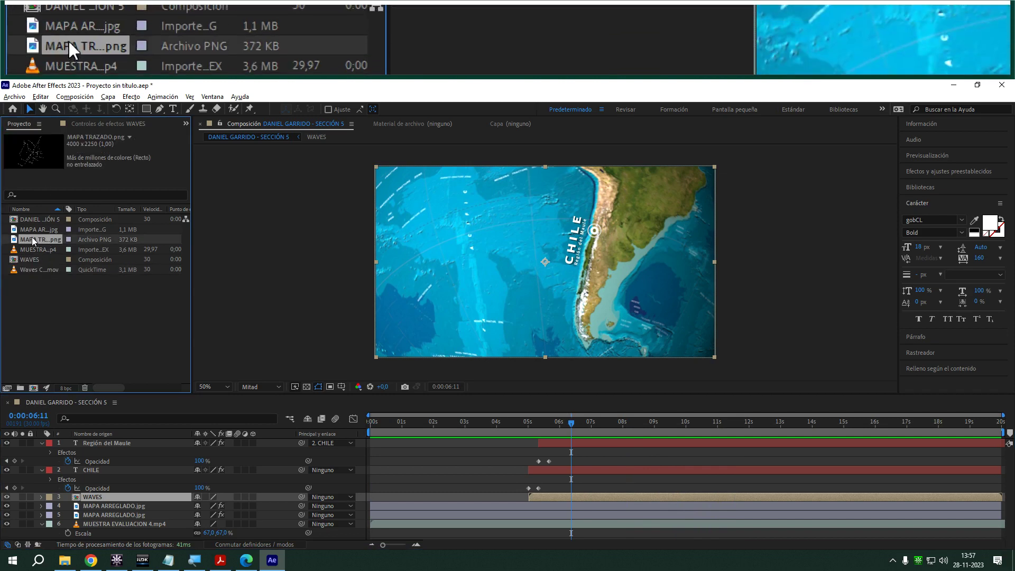
double_click(36, 239)
scroll(543, 239, down, 3)
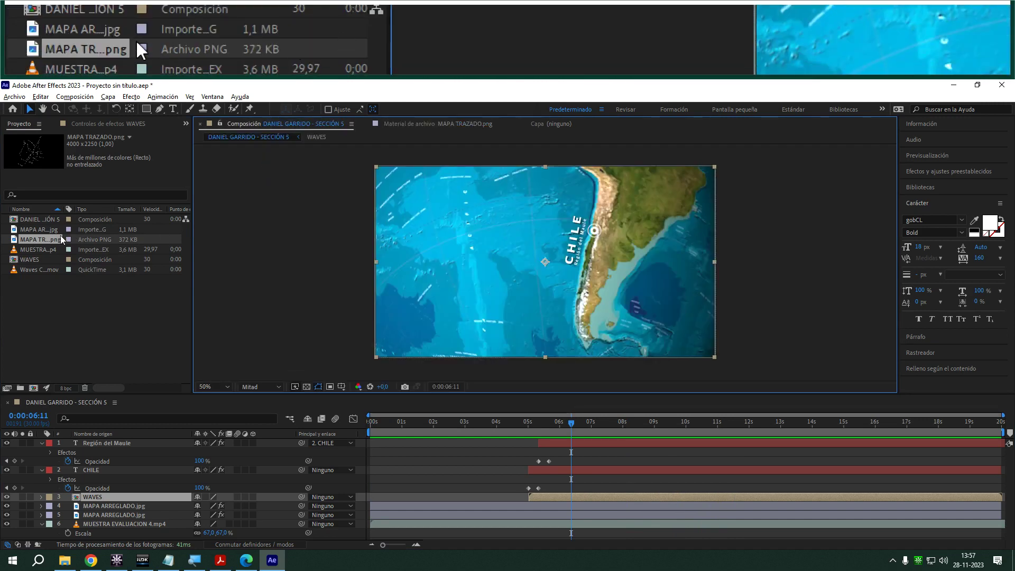
mouse_move(31, 238)
mouse_down()
mouse_move(485, 259)
mouse_move(471, 274)
mouse_move(482, 267)
mouse_up()
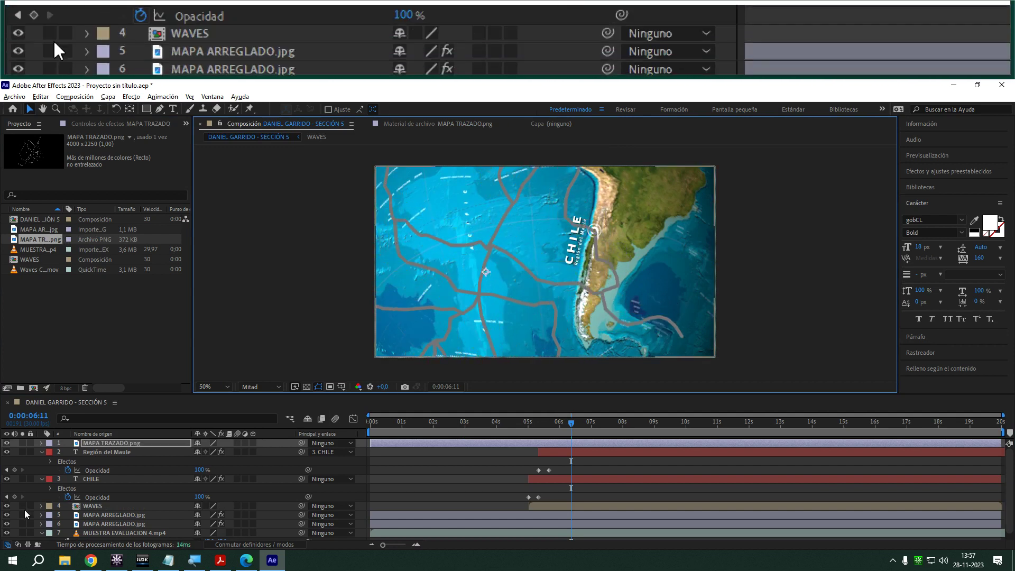
key(s)
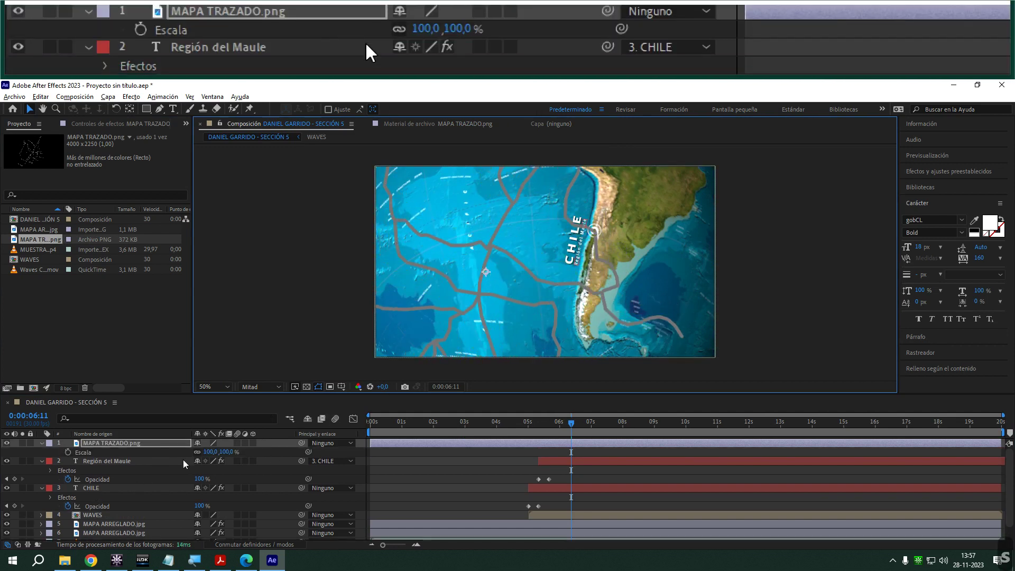
mouse_move(208, 452)
mouse_down()
mouse_move(180, 456)
mouse_move(191, 456)
mouse_up()
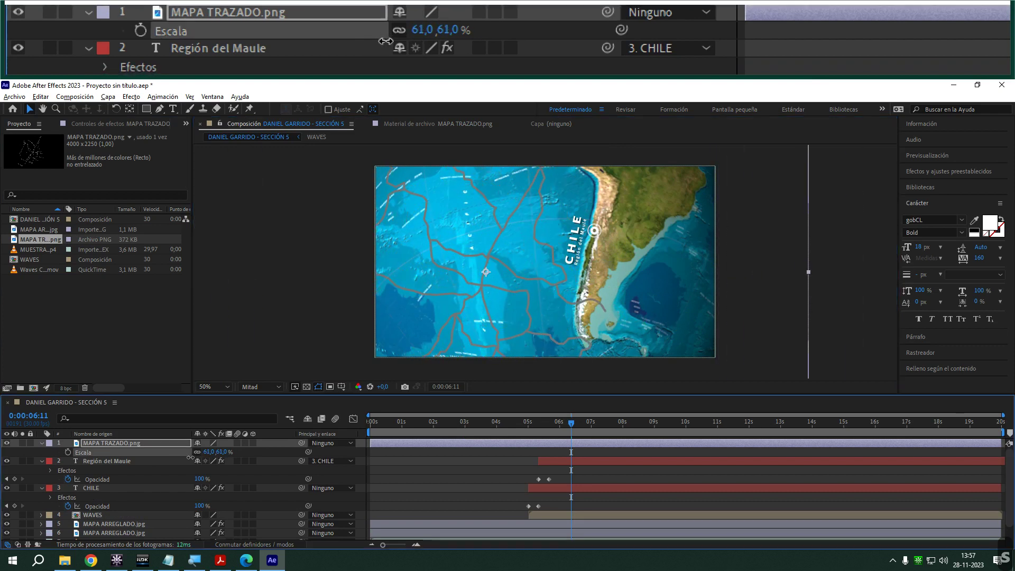
- Solo MAPA TRAZADO.png together with MUESTRA EVALUACION 4.mp4 and go to about 10 s, where the sample's road lines are shown
click(24, 443)
scroll(24, 517, down, 1)
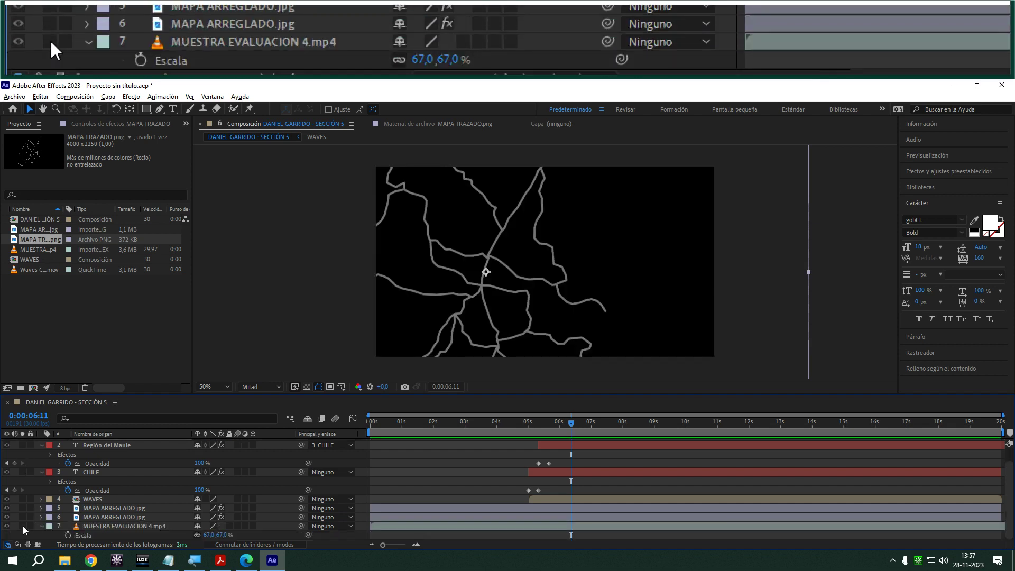
click(23, 526)
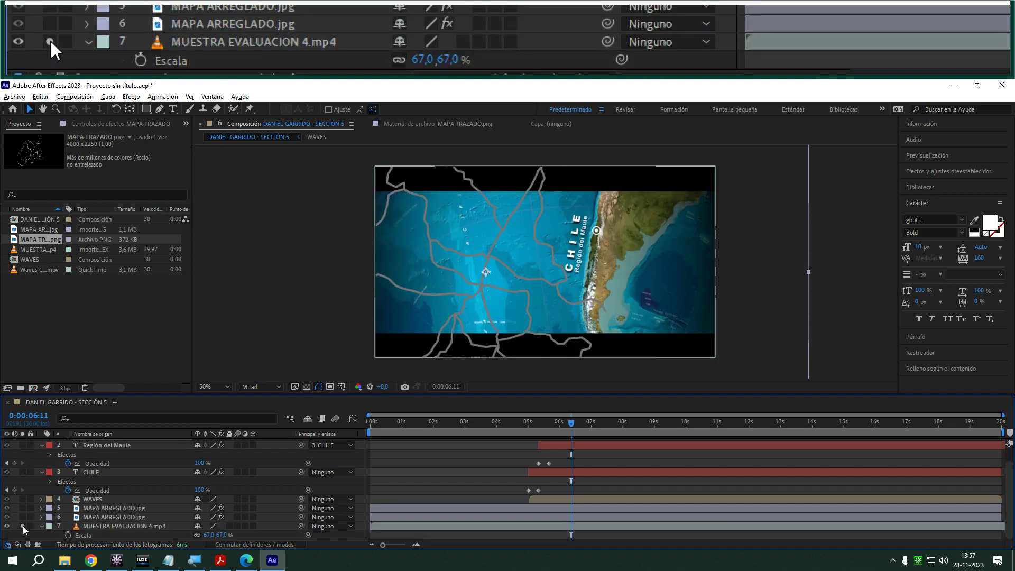
drag(571, 423, 696, 421)
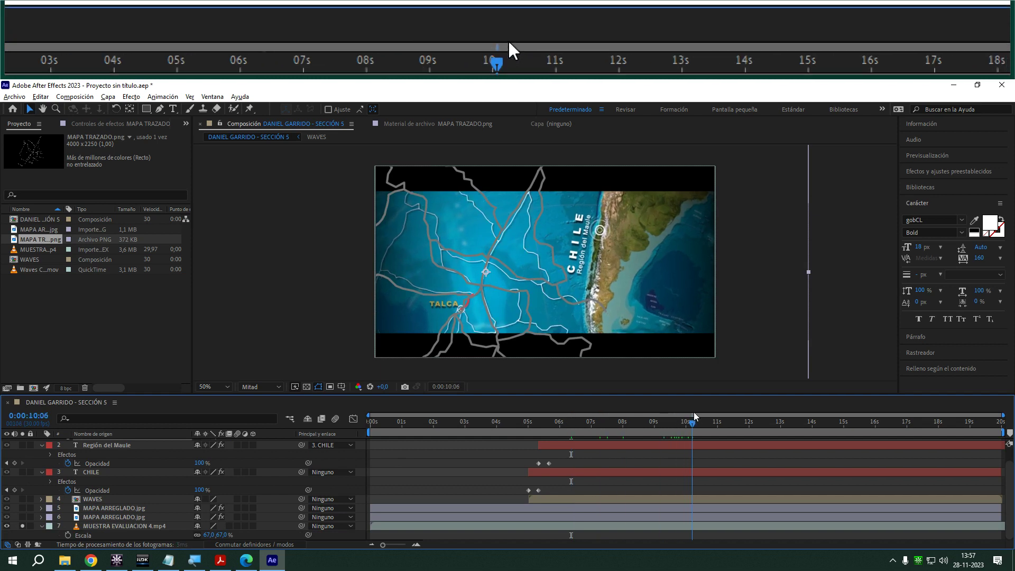
- Scale MAPA TRAZADO.png to 49% and reposition it so its road lines align with those in the sample video
scroll(105, 478, up, 1)
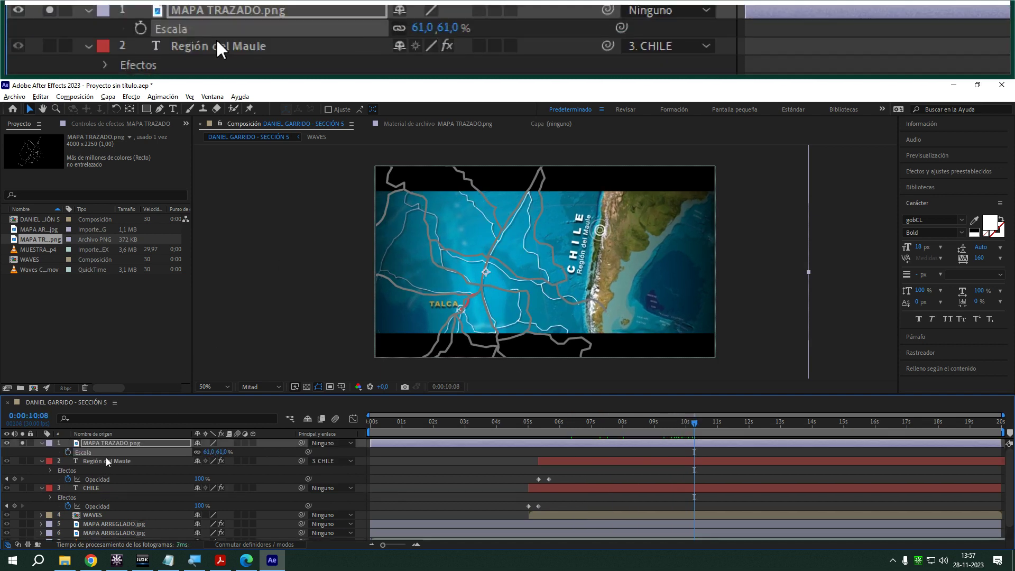
drag(209, 453, 204, 451)
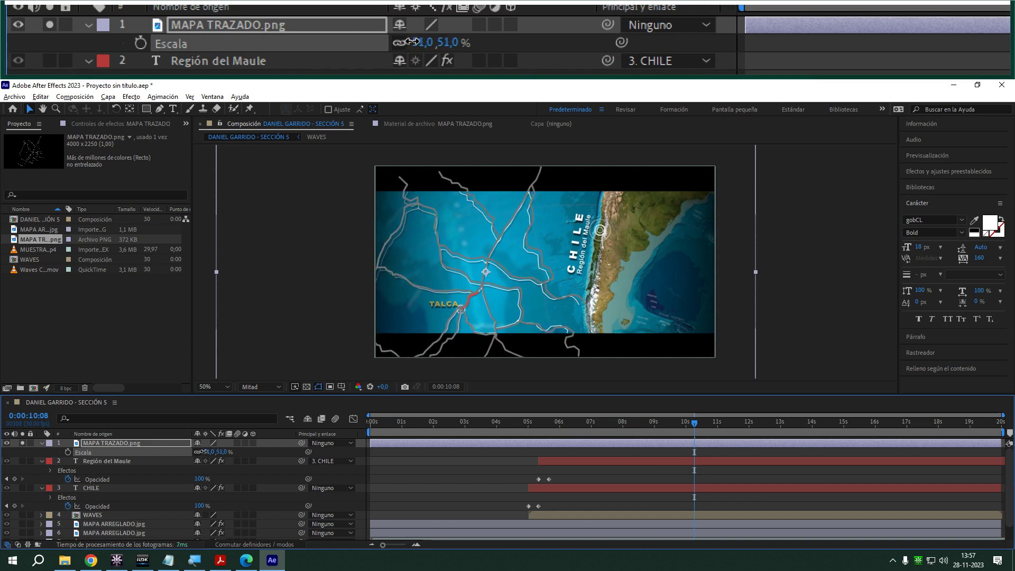
click(533, 260)
drag(532, 258, 533, 263)
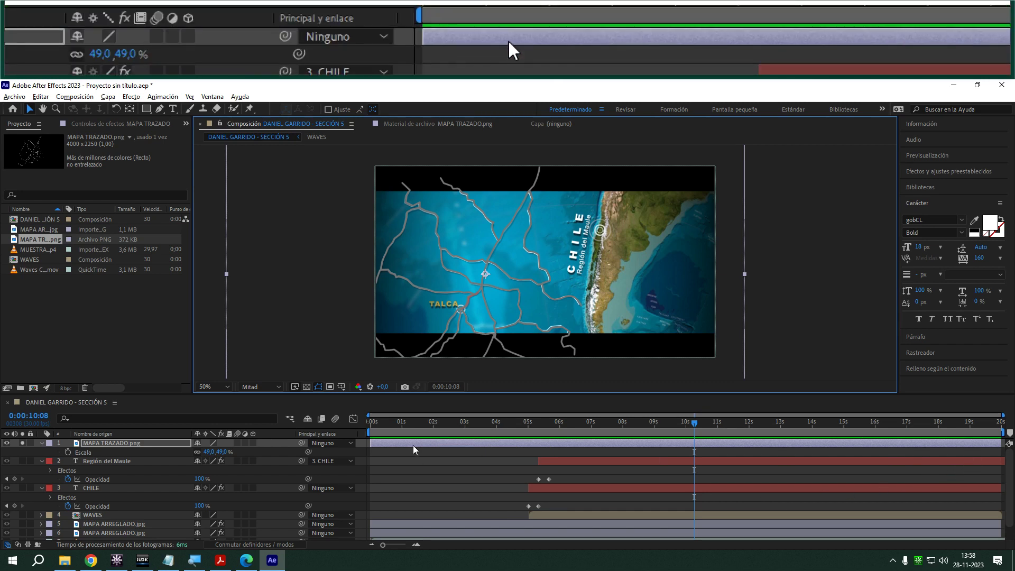
- Turn off solo for MAPA TRAZADO.png and MUESTRA EVALUACION 4.mp4 so all composition layers are shown
click(91, 125)
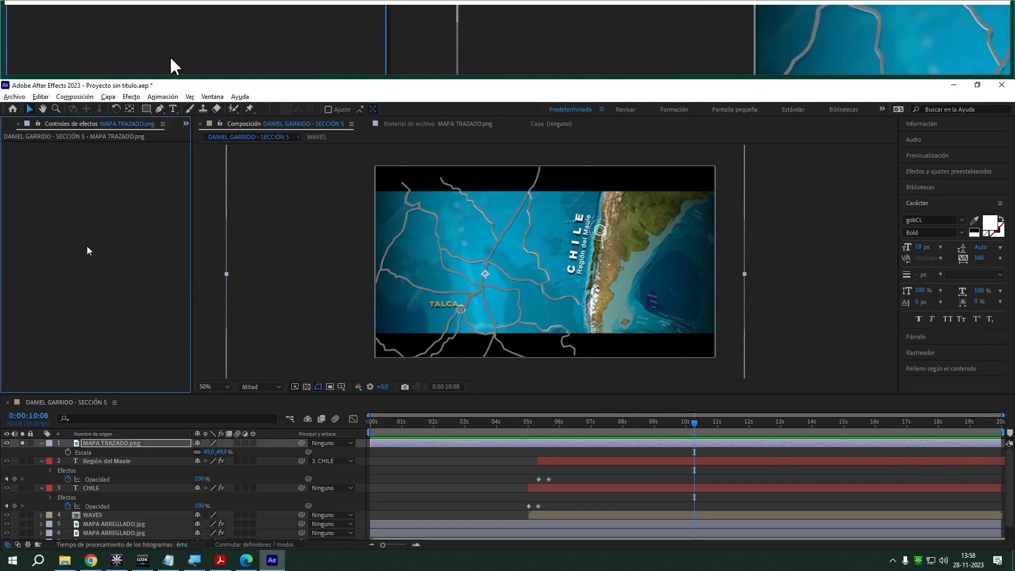
click(22, 443)
scroll(24, 492, down, 1)
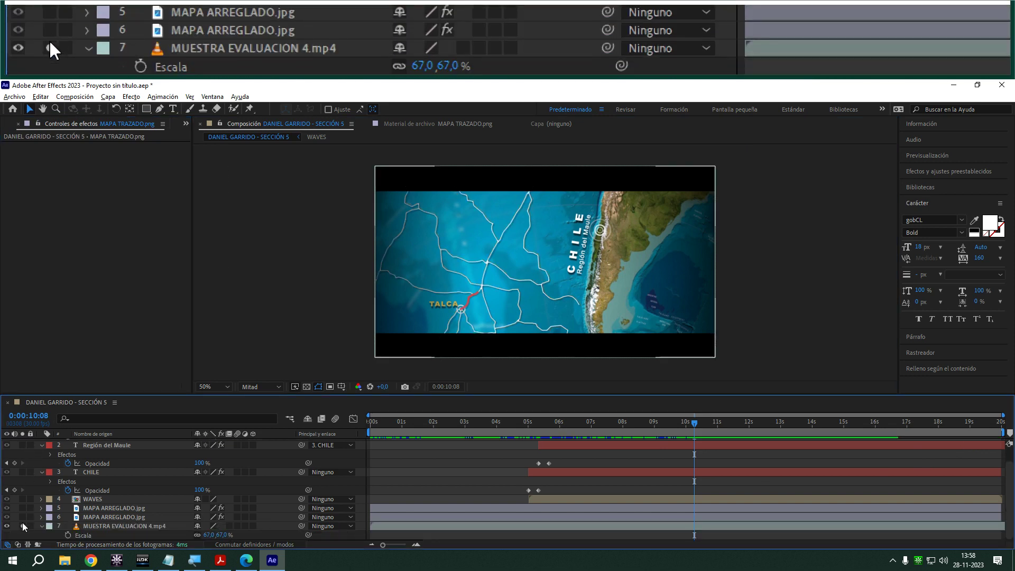
click(23, 526)
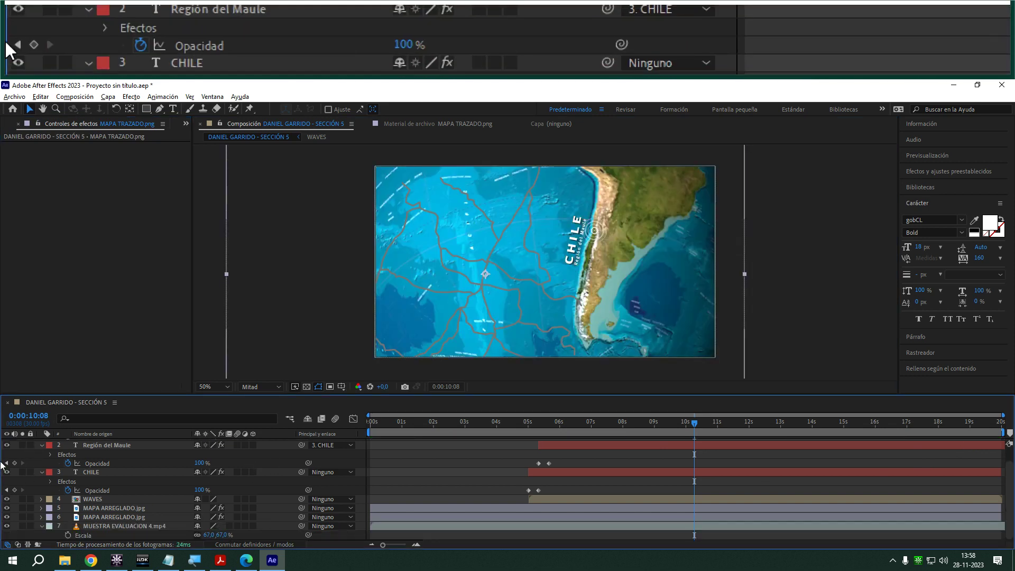
- Apply the Relleno (Fill) effect to MAPA TRAZADO.png and set its color to white, FFFFFF
scroll(67, 465, up, 1)
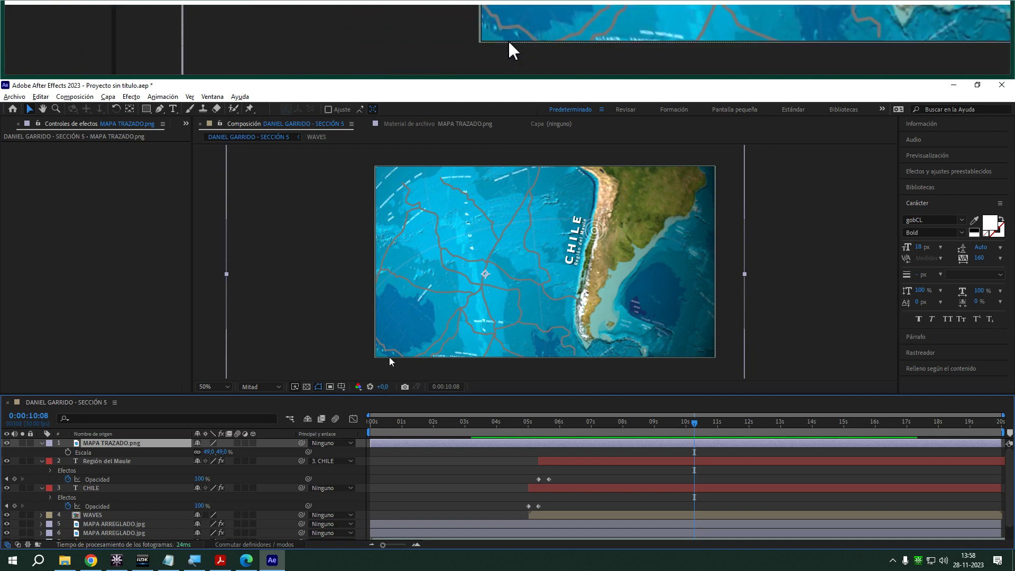
right_click(125, 449)
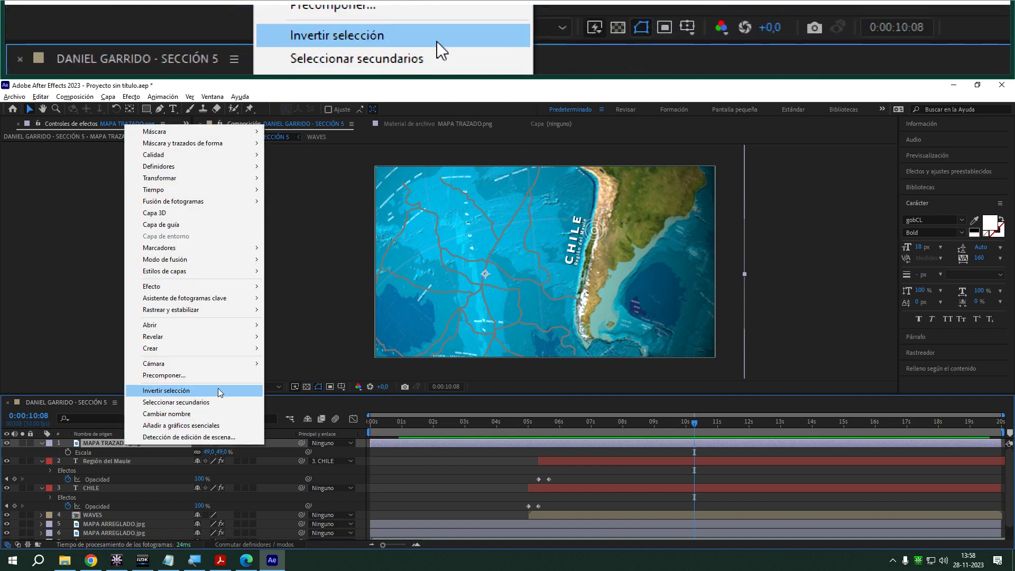
mouse_move(222, 289)
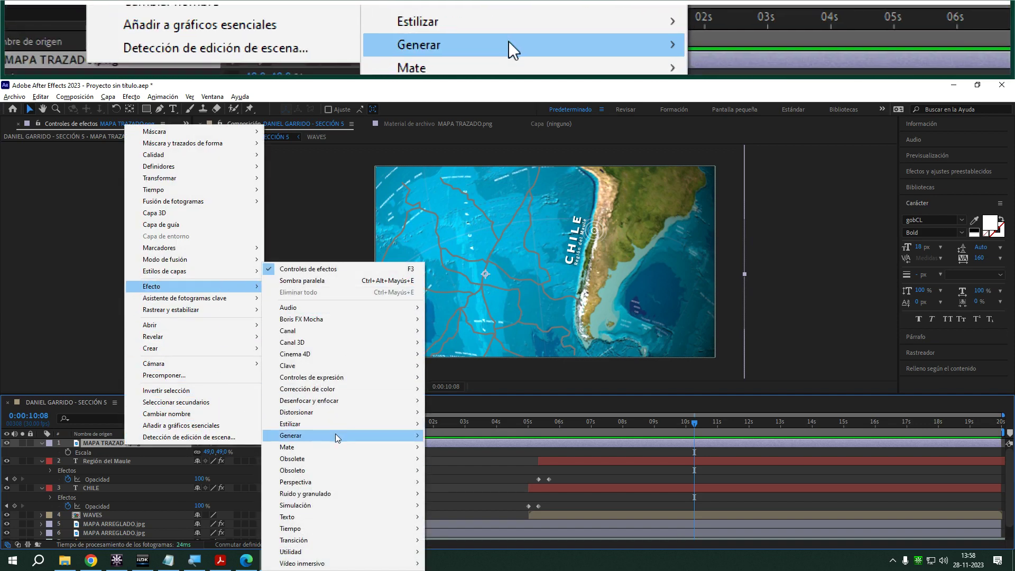
mouse_move(335, 434)
click(460, 365)
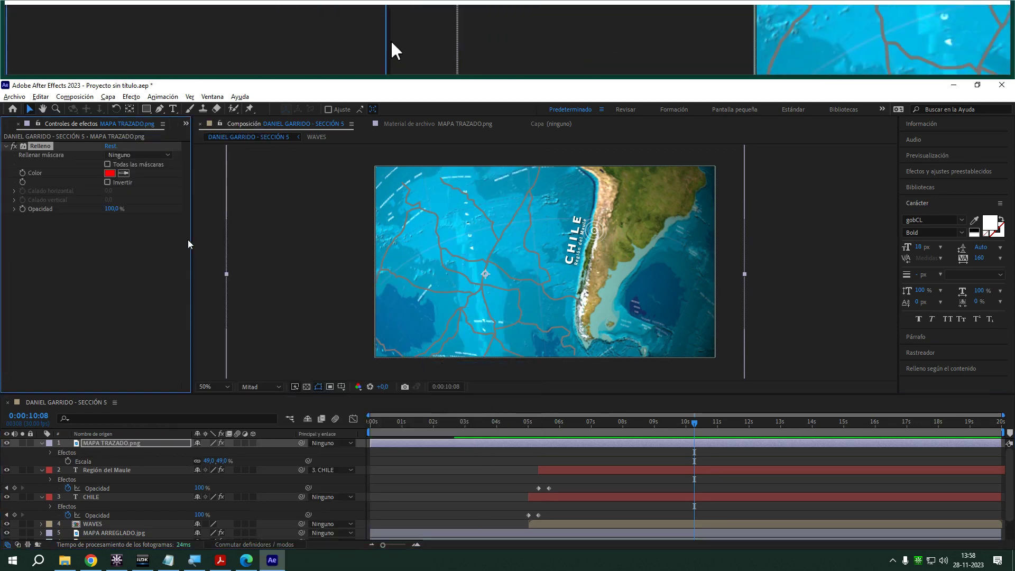
click(110, 173)
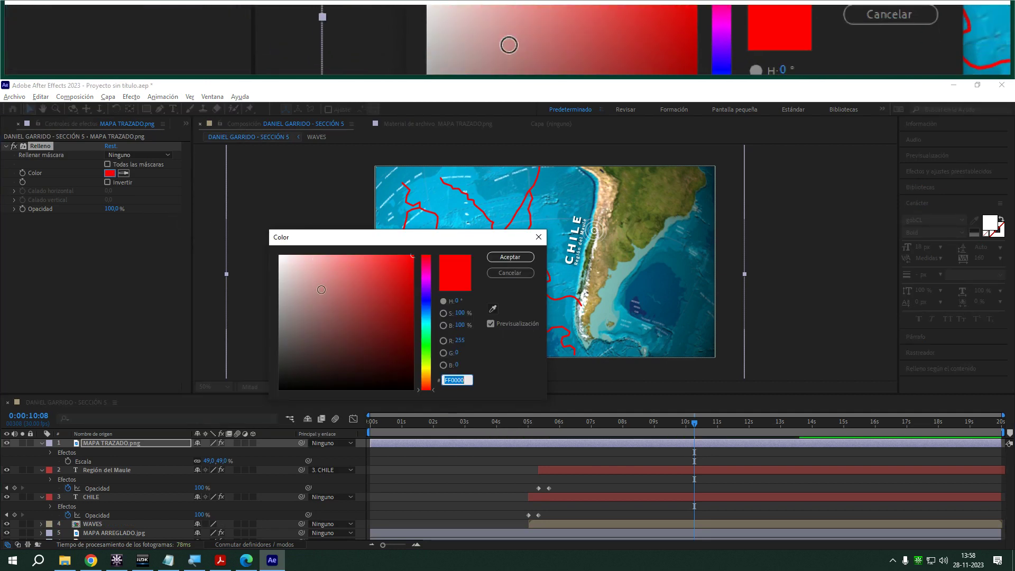
click(280, 255)
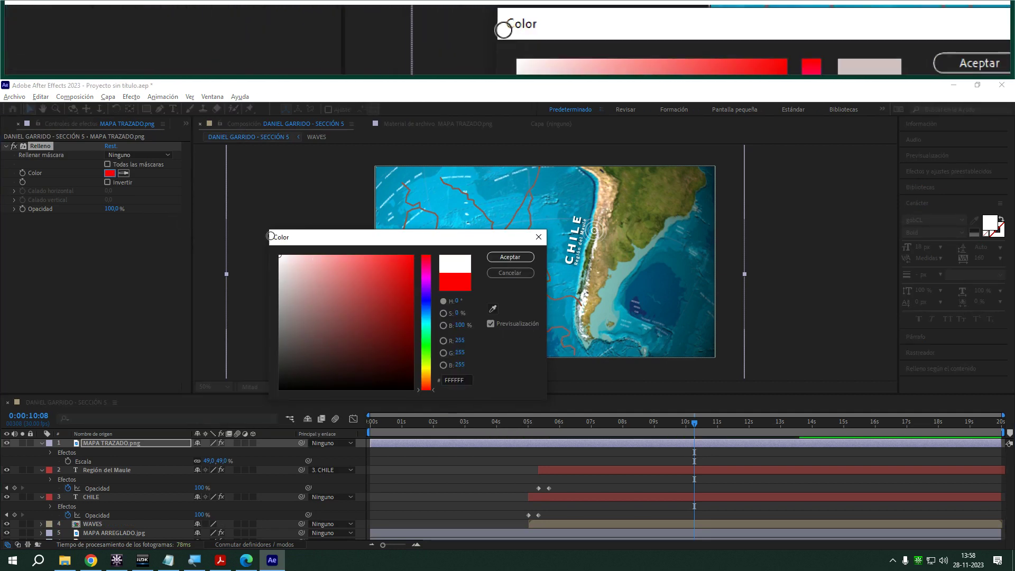
click(508, 258)
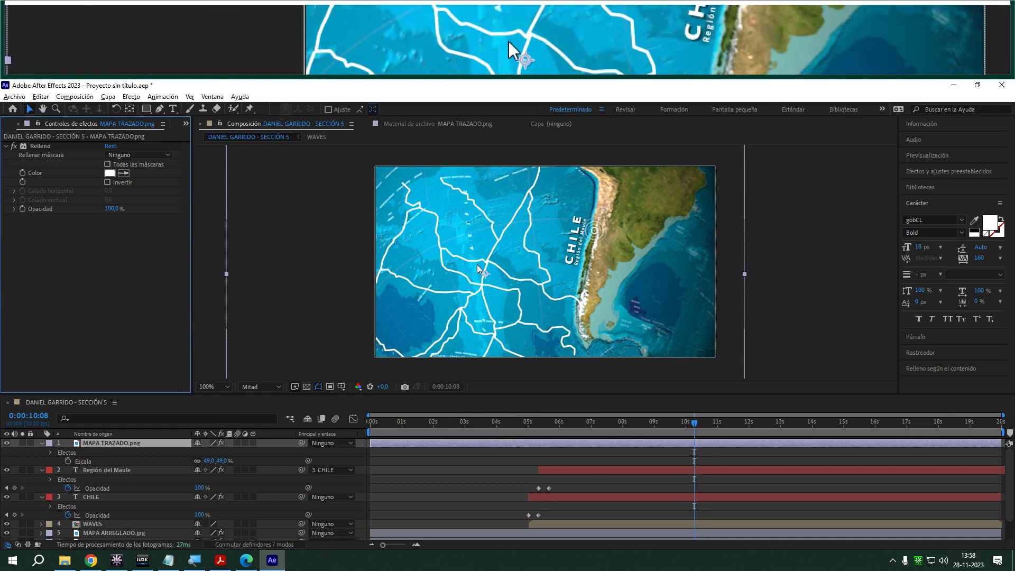
- Examine the white road lines at 200% zoom and compare their look with the roads in the MUESTRA EVALUACION 4.mp4 layer
key(period)
key(period)
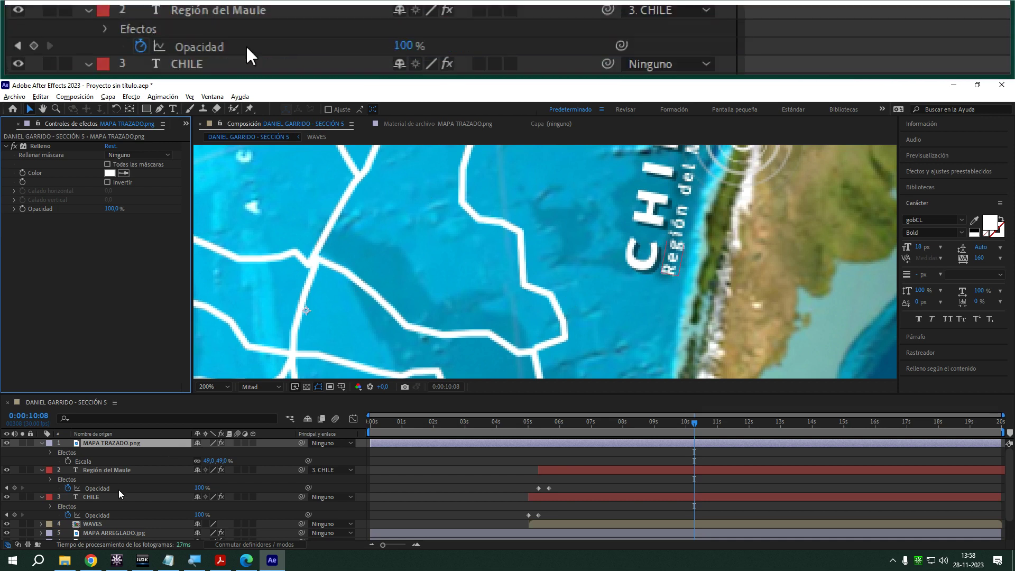
scroll(87, 525, down, 2)
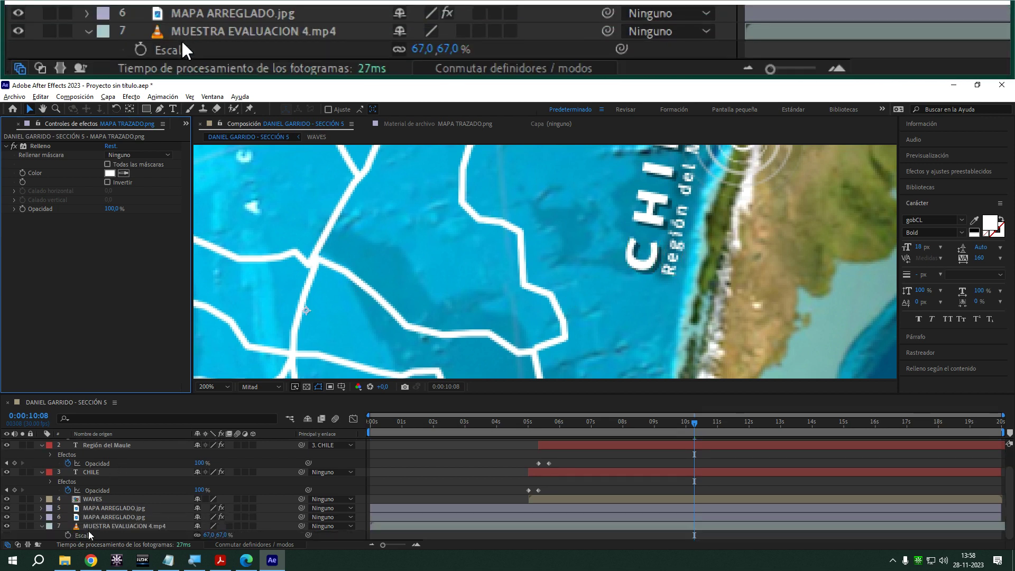
double_click(100, 526)
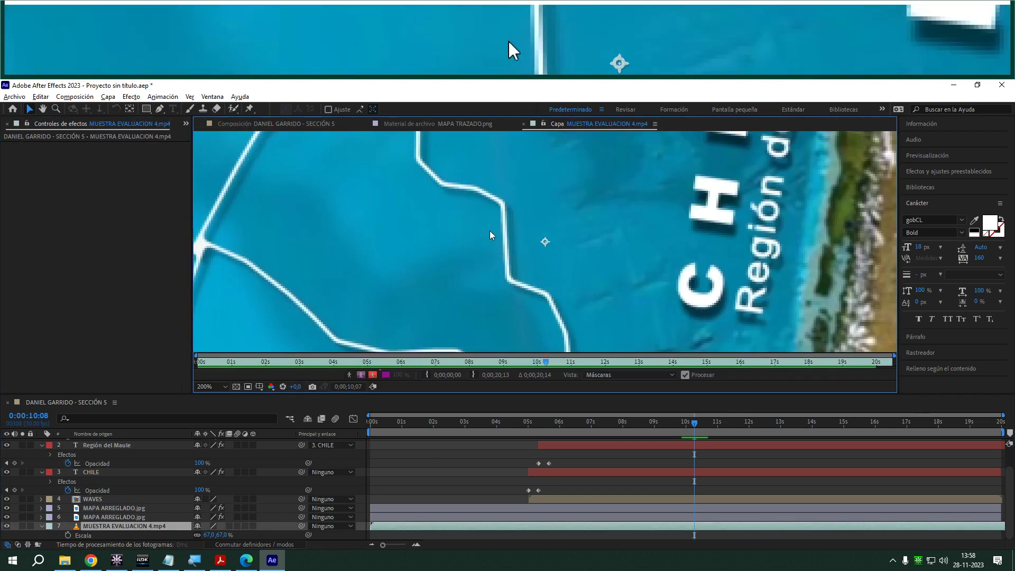
drag(239, 230, 510, 239)
click(257, 125)
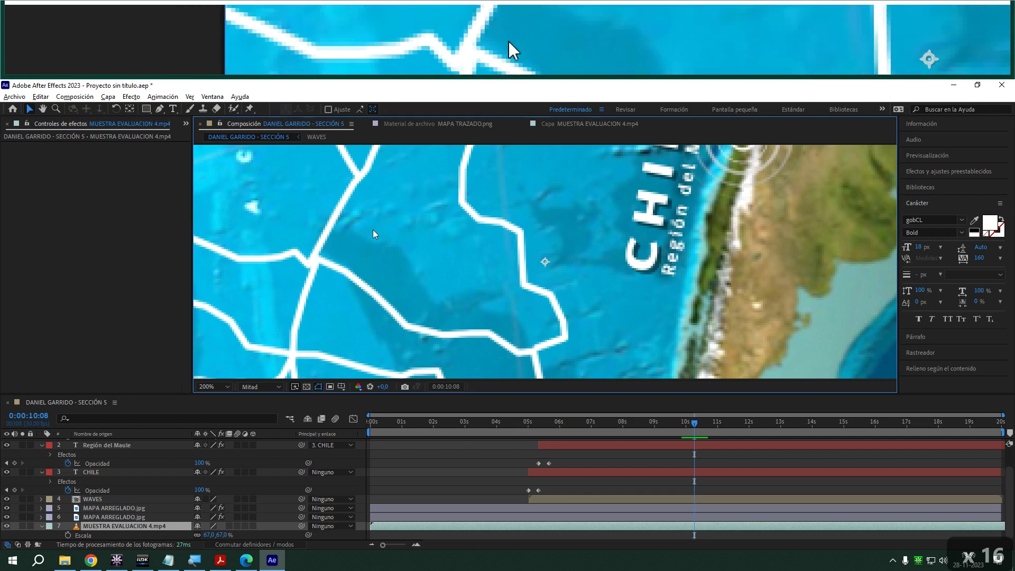
click(575, 123)
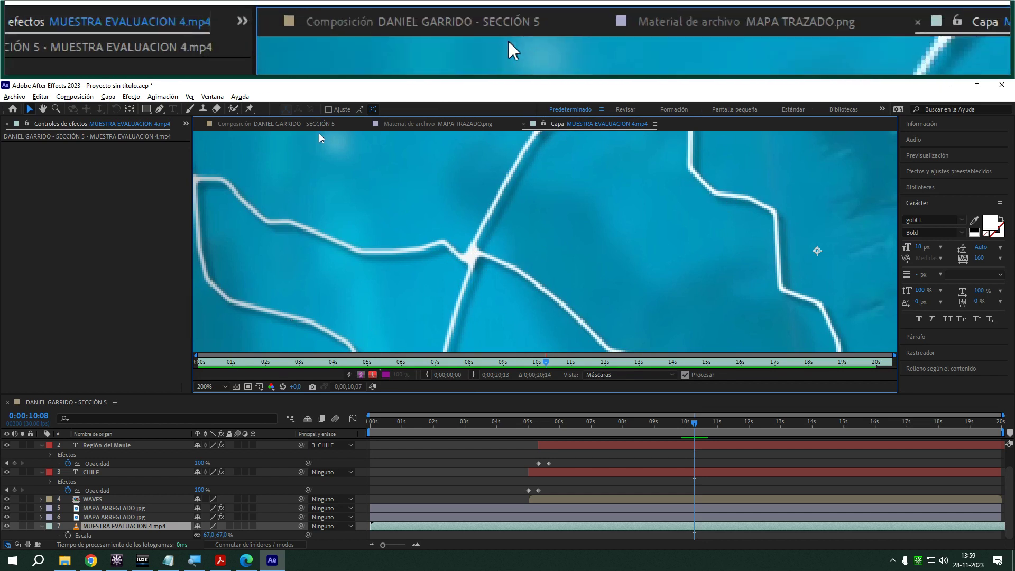
click(318, 123)
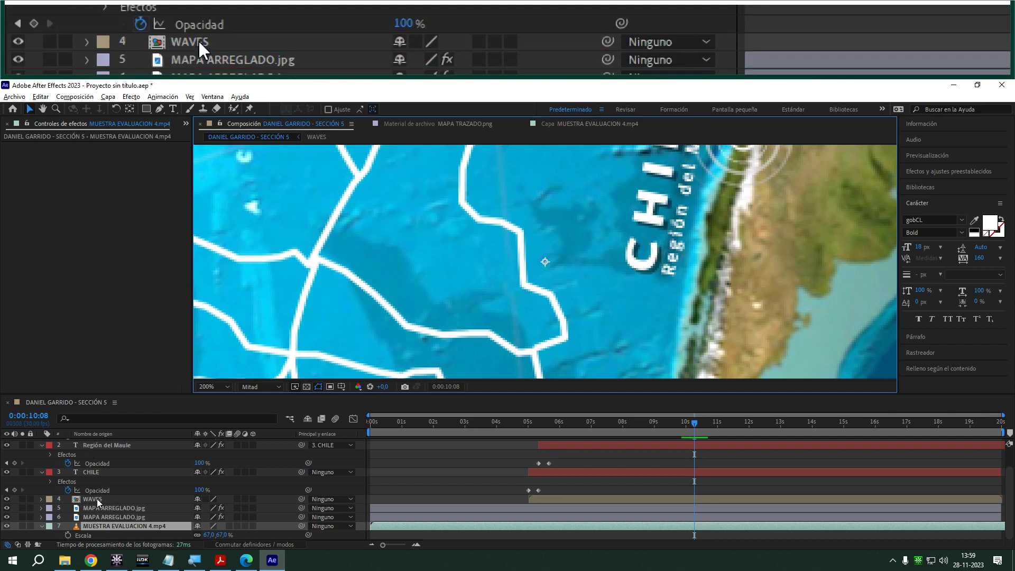
- Apply the Retractor simple effect to MAPA TRAZADO.png with Retraer mate at 5,00 and compare the road lines with and without it
scroll(109, 473, up, 3)
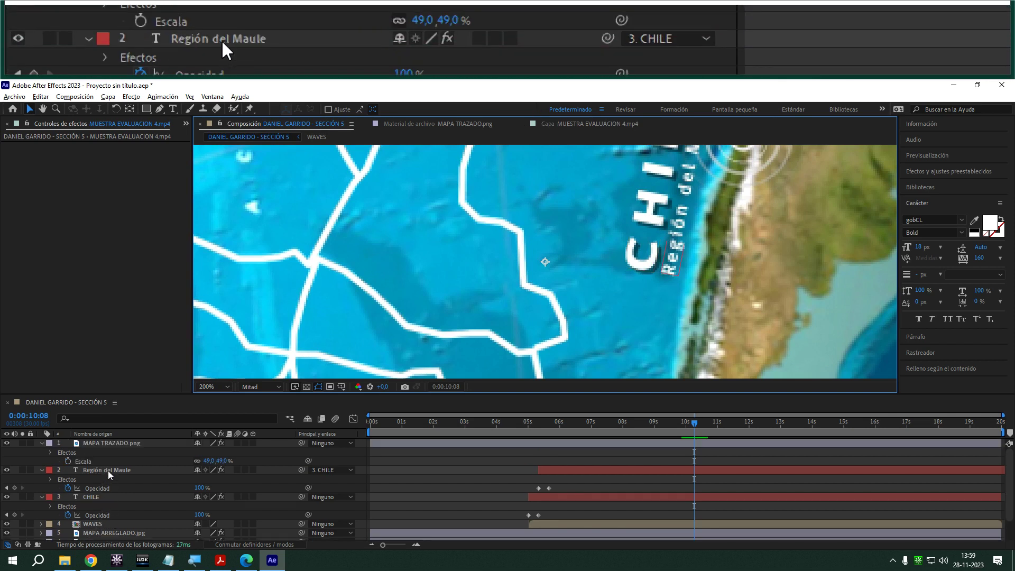
click(120, 443)
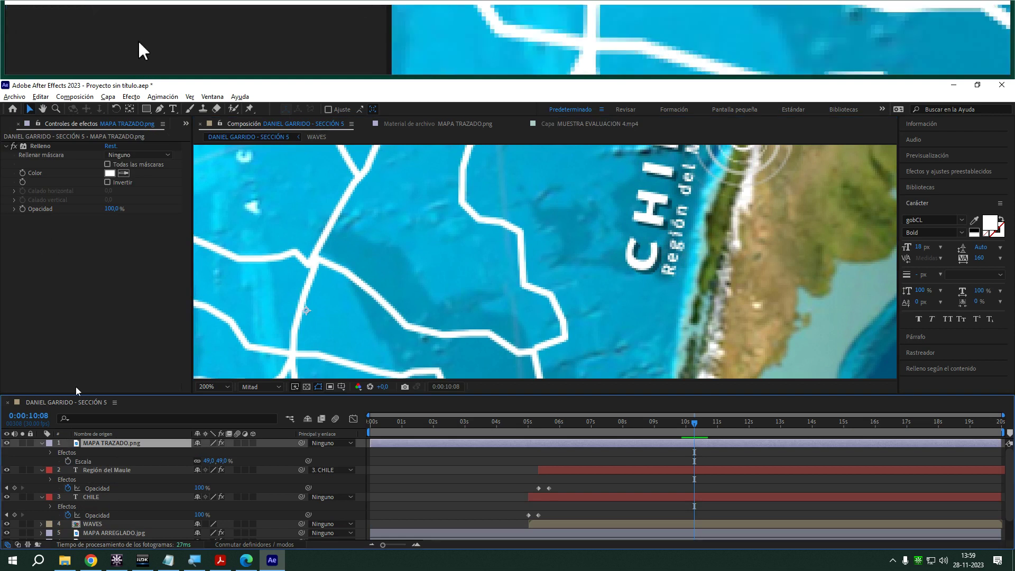
right_click(121, 443)
mouse_move(207, 286)
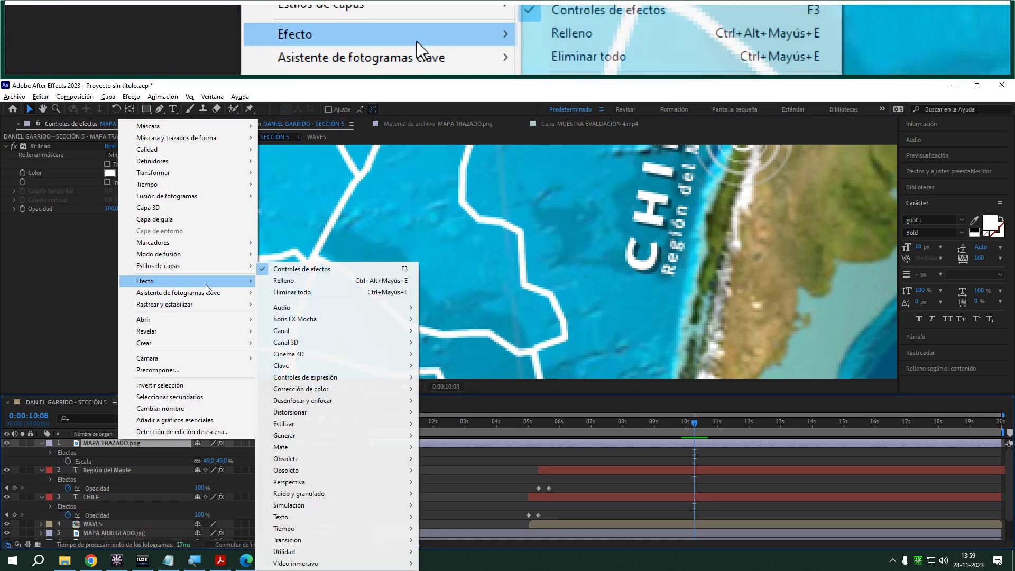
mouse_move(325, 447)
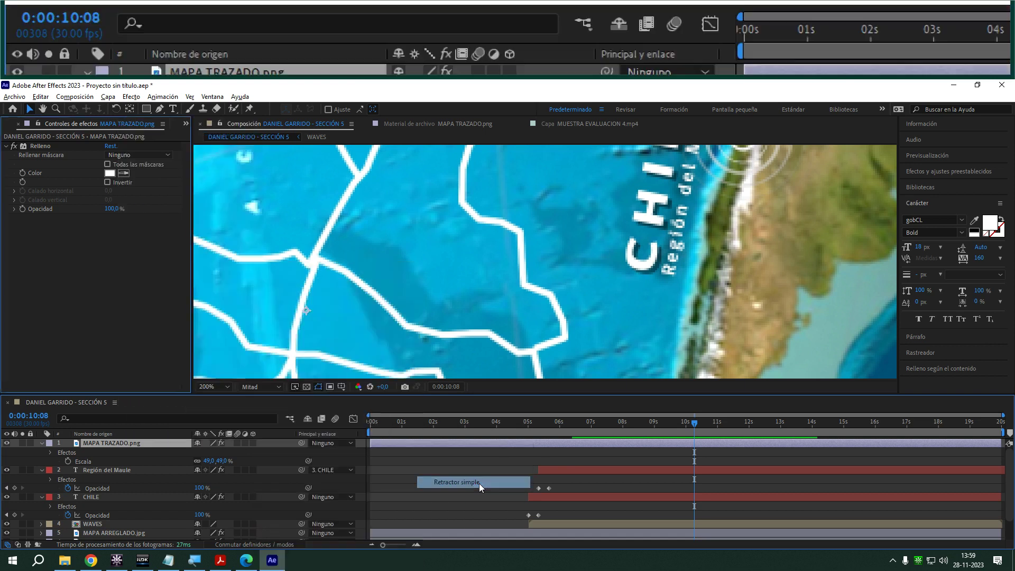
click(479, 483)
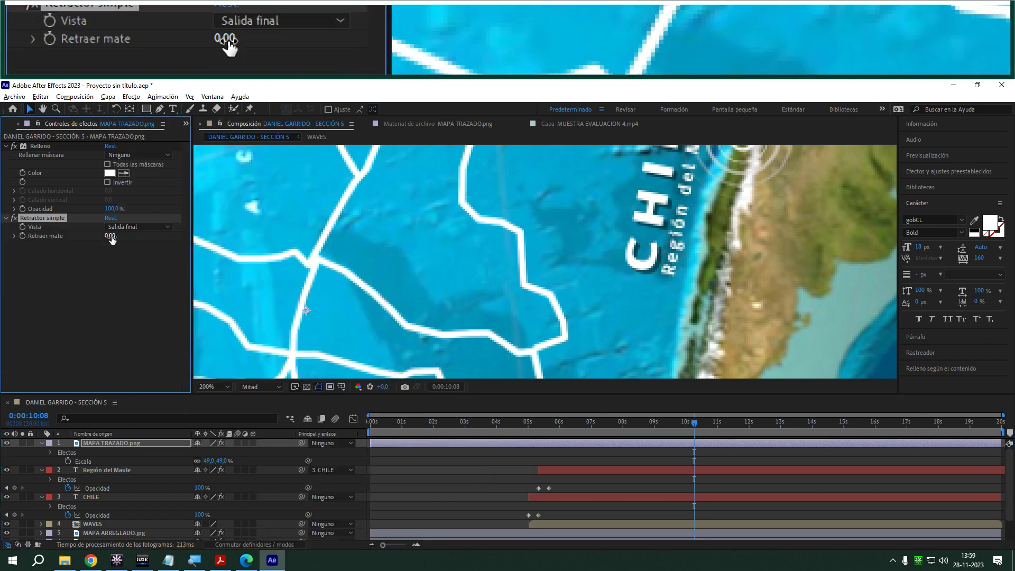
click(110, 236)
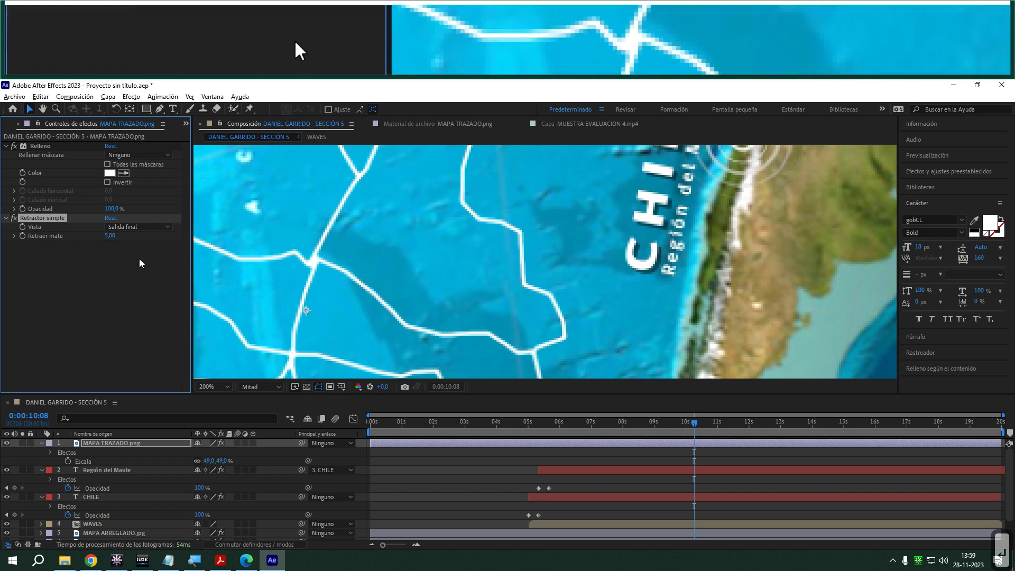
click(13, 218)
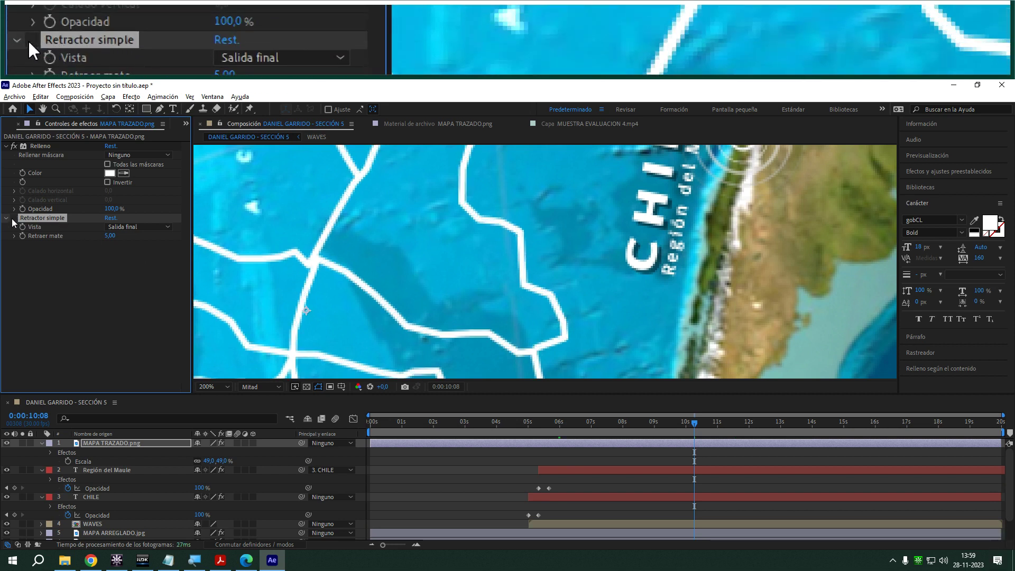
click(13, 218)
click(13, 219)
click(14, 218)
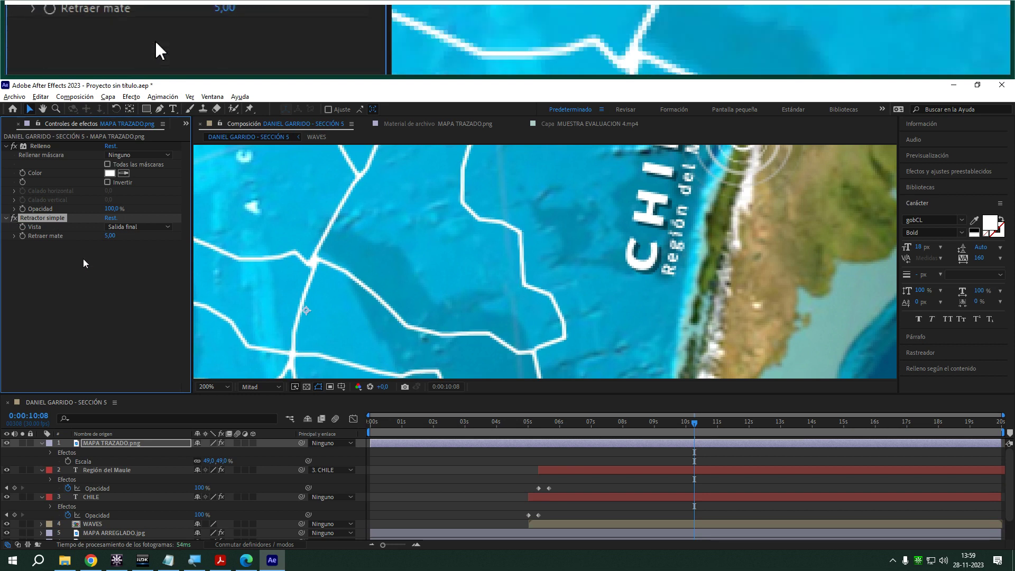
- Add the Sombra paralela (drop shadow) effect to MAPA TRAZADO.png after Retractor simple
click(69, 286)
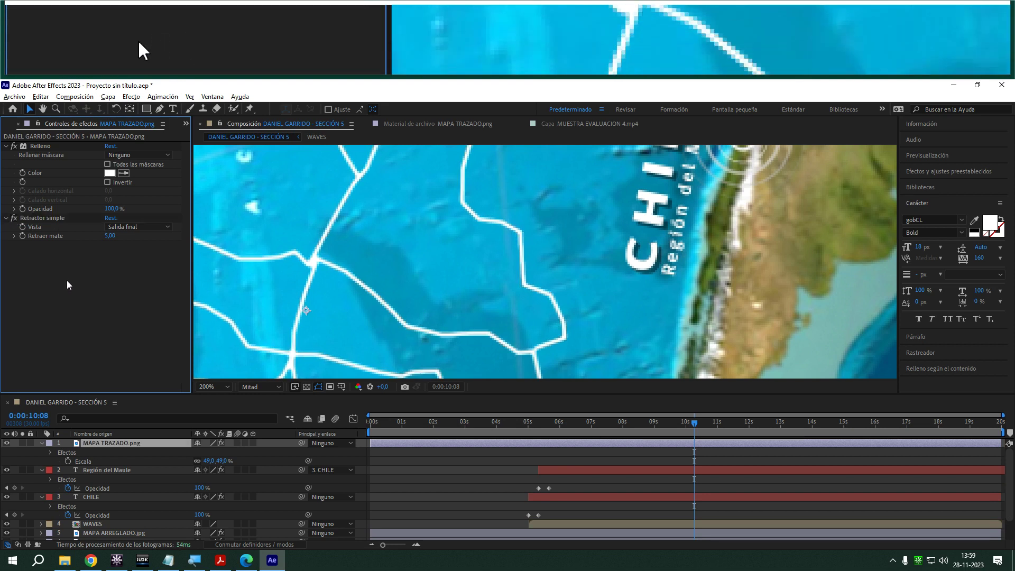
right_click(67, 285)
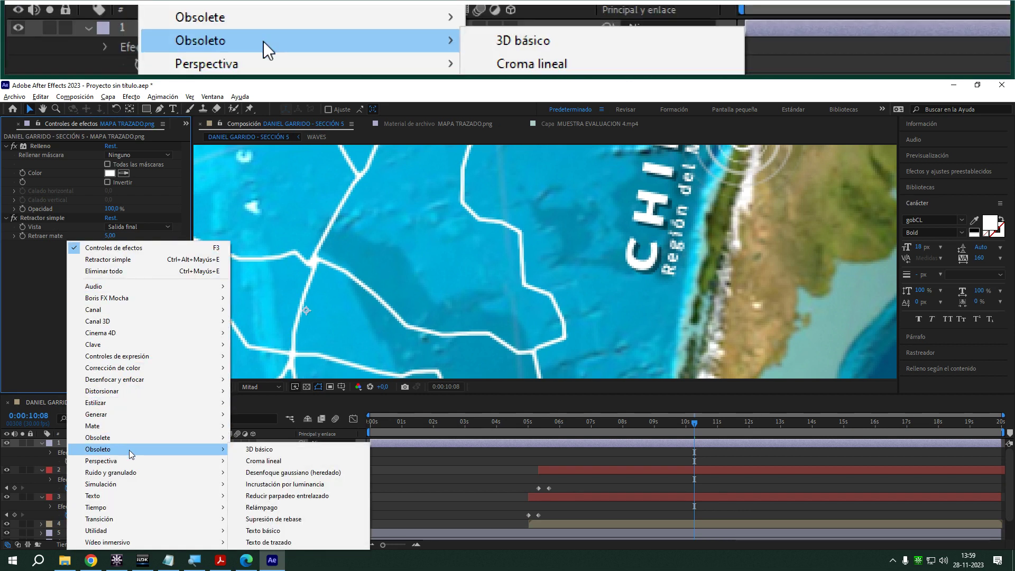
click(52, 271)
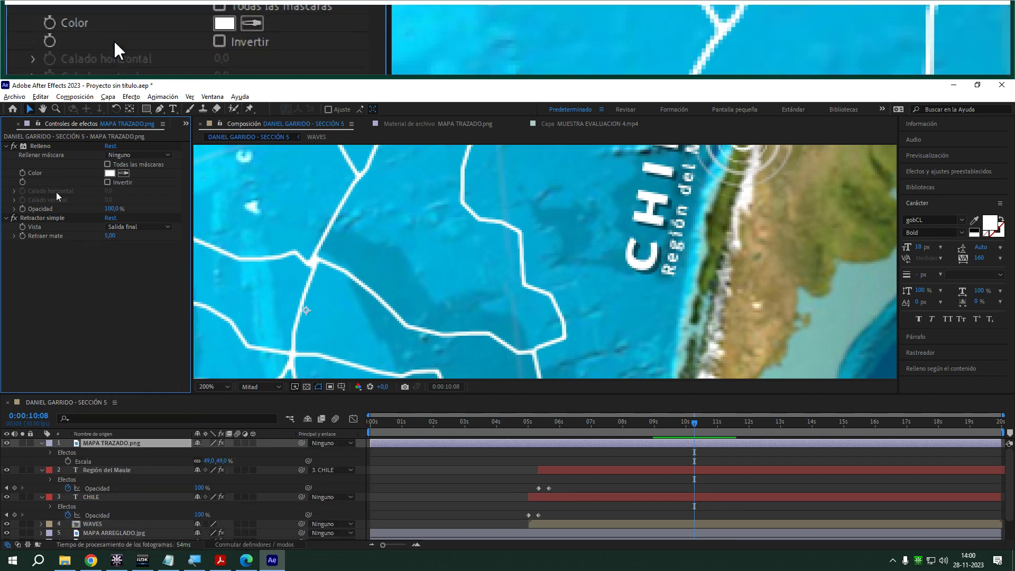
click(61, 218)
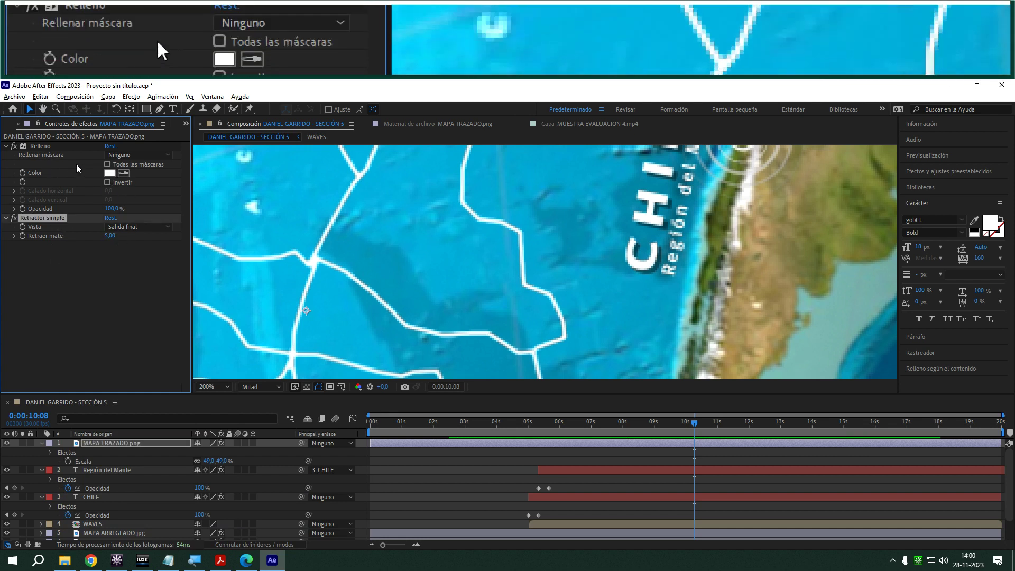
right_click(52, 275)
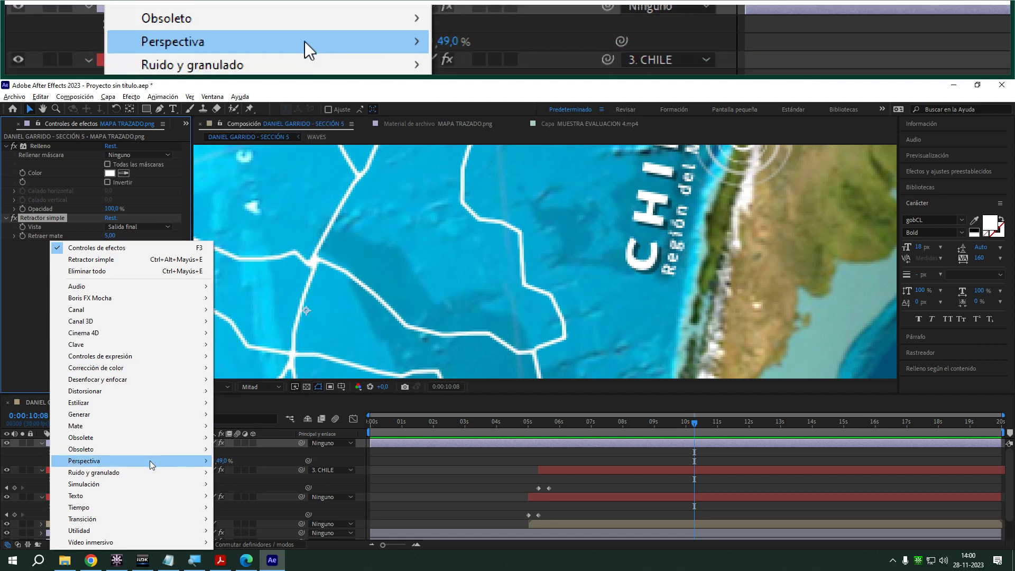
mouse_move(157, 460)
click(248, 514)
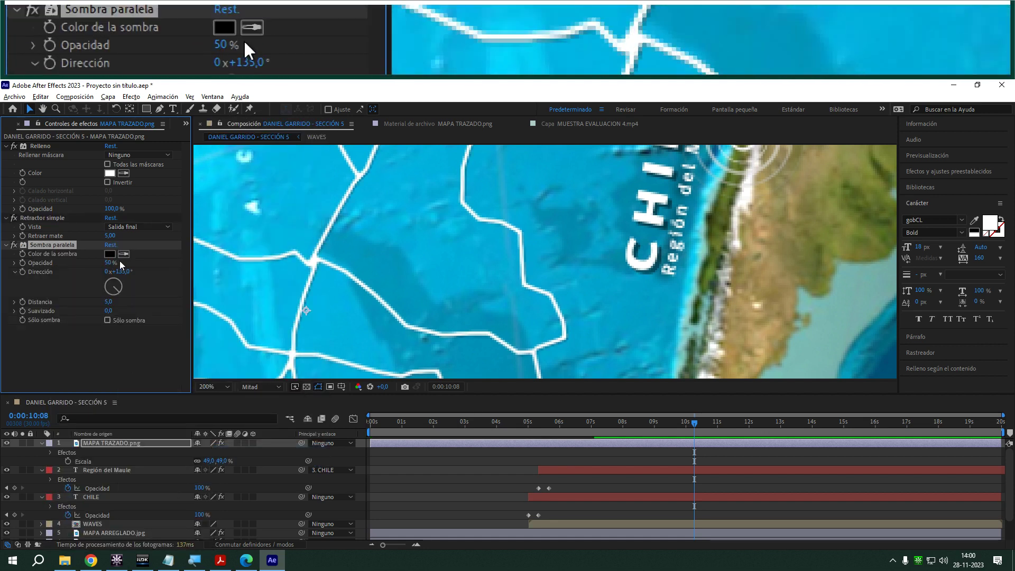
- Set the road lines' Sombra paralela to 80% opacity, 150° direction, distance 15 and softness 20
drag(109, 263, 254, 262)
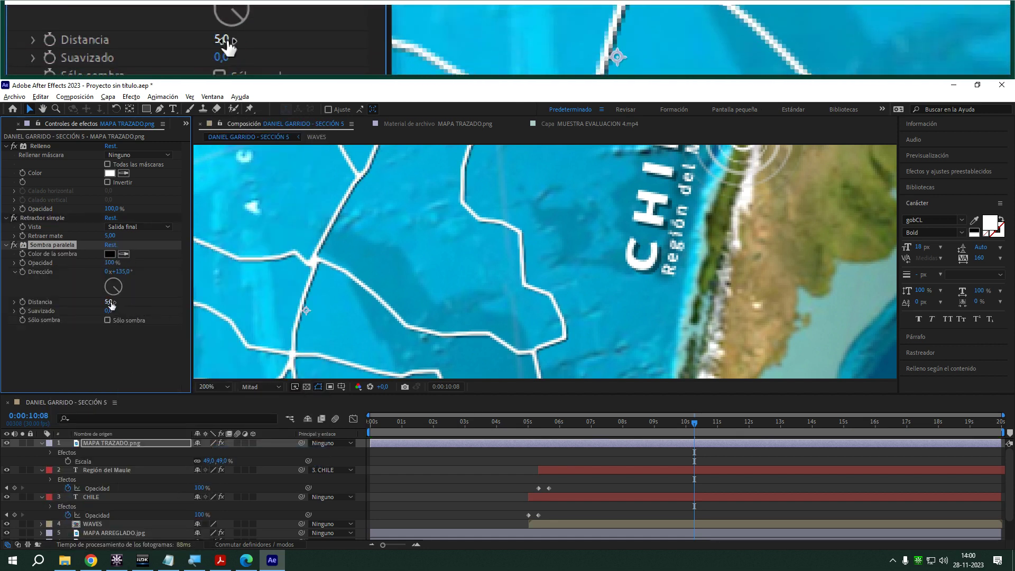
drag(112, 302, 114, 303)
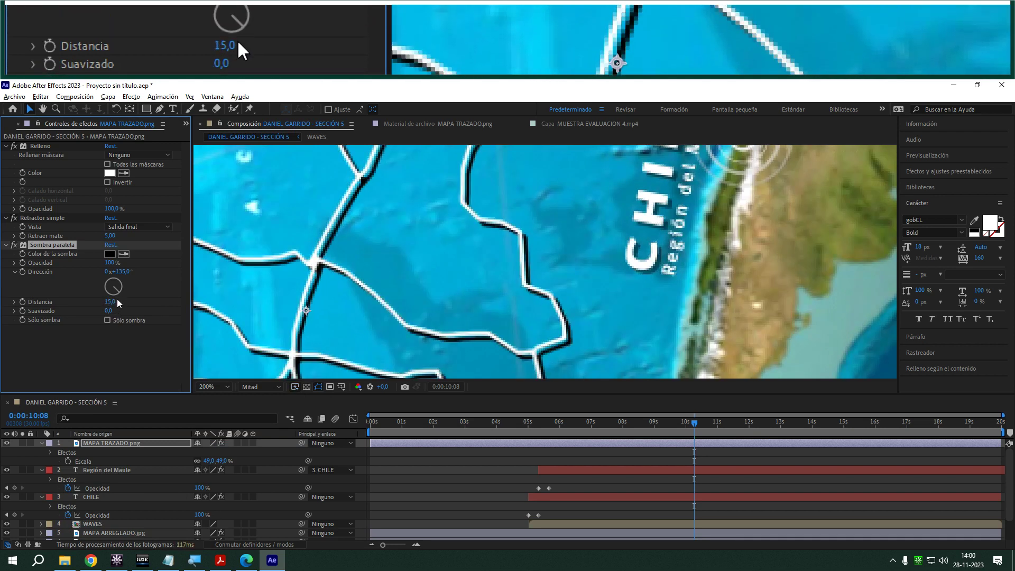
drag(118, 298, 119, 296)
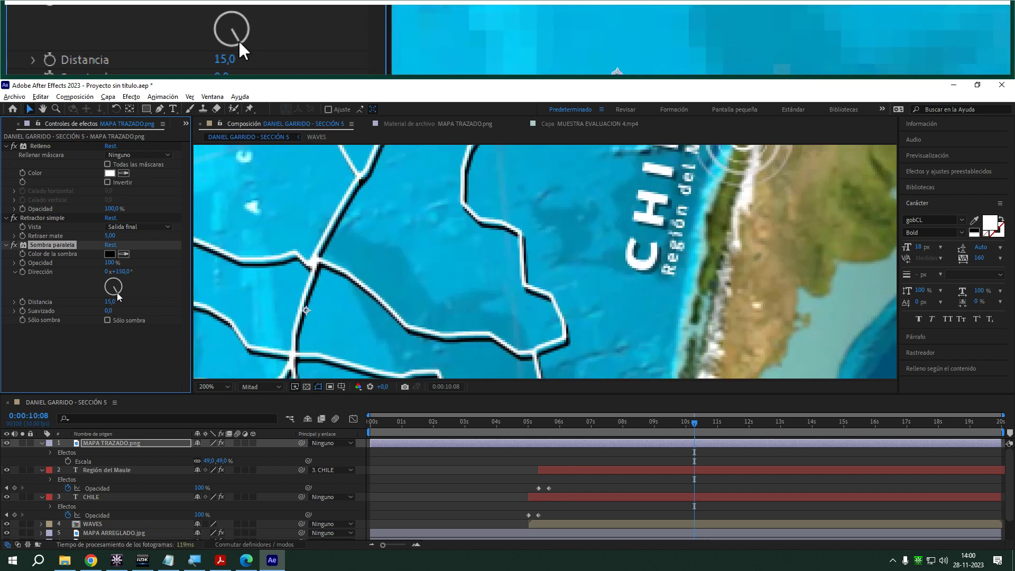
drag(108, 310, 130, 311)
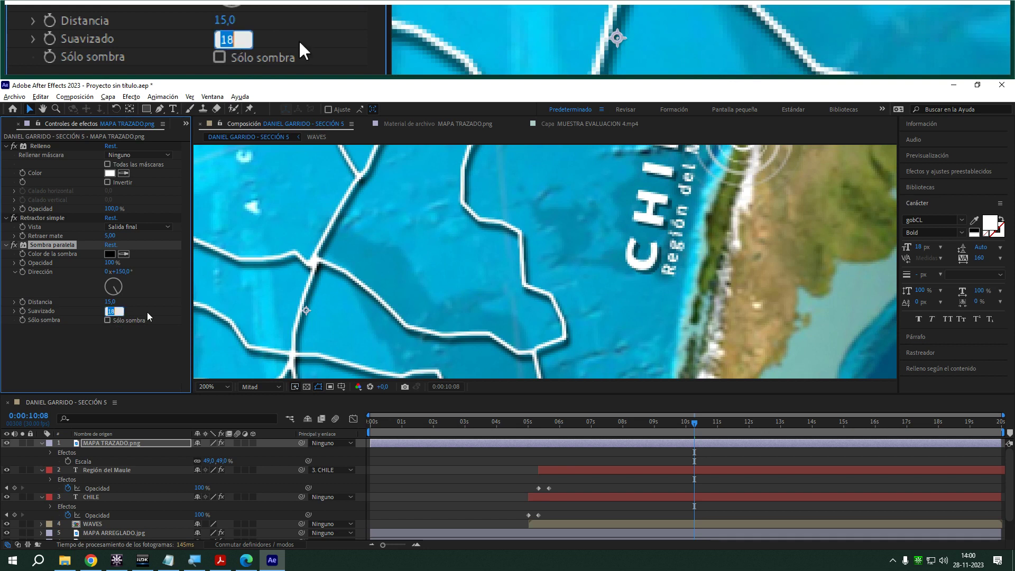
text(20)
click(134, 349)
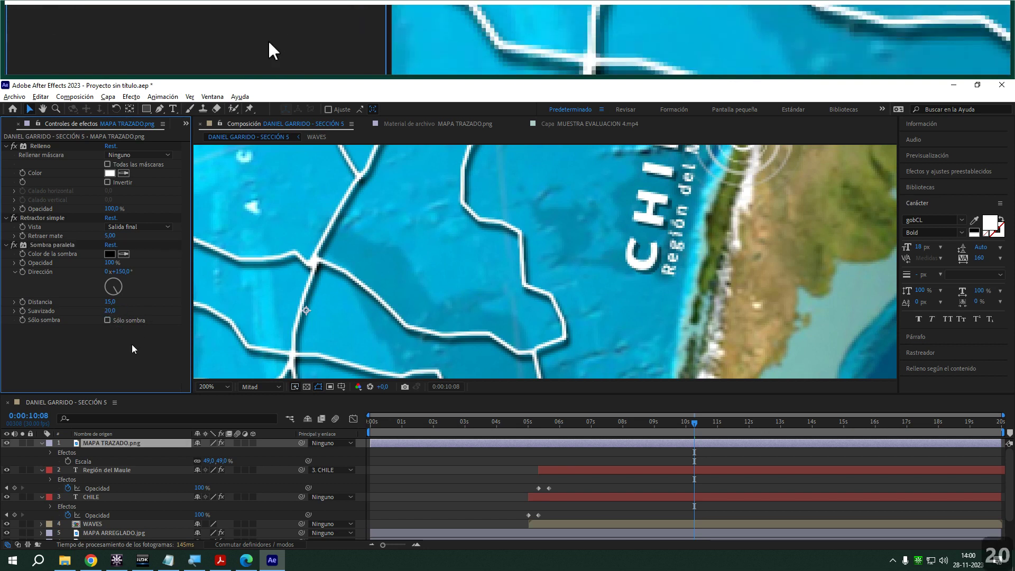
click(109, 263)
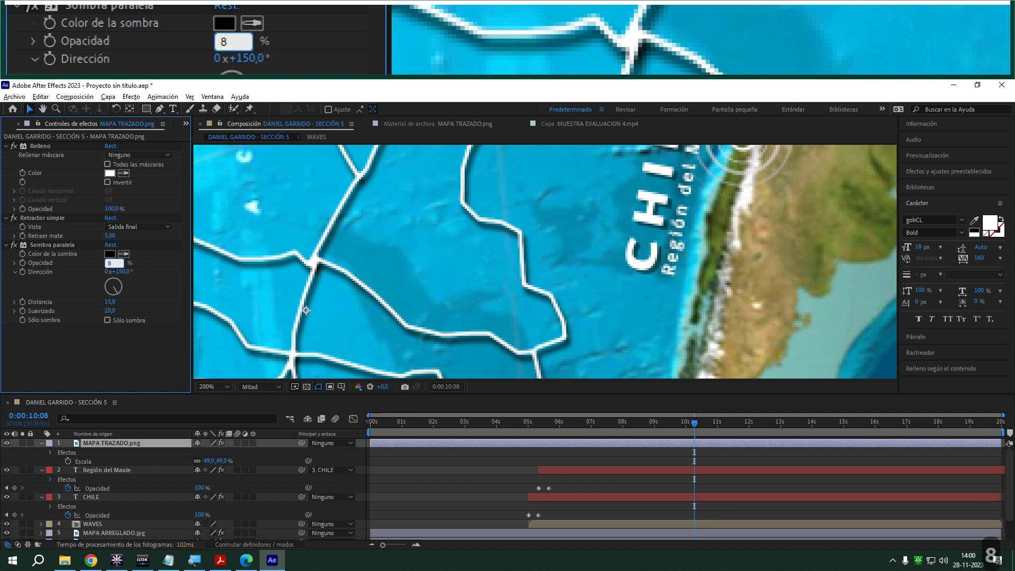
click(145, 262)
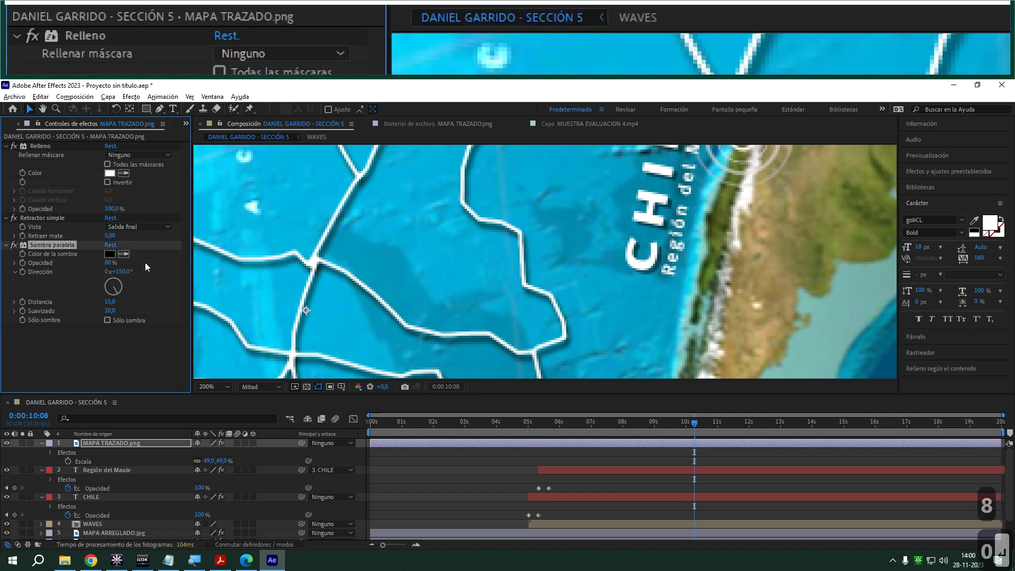
- Trim the start of the MAPA TRAZADO.png layer to 0:00:05:28, just after the label fade-ins
scroll(246, 273, down, 4)
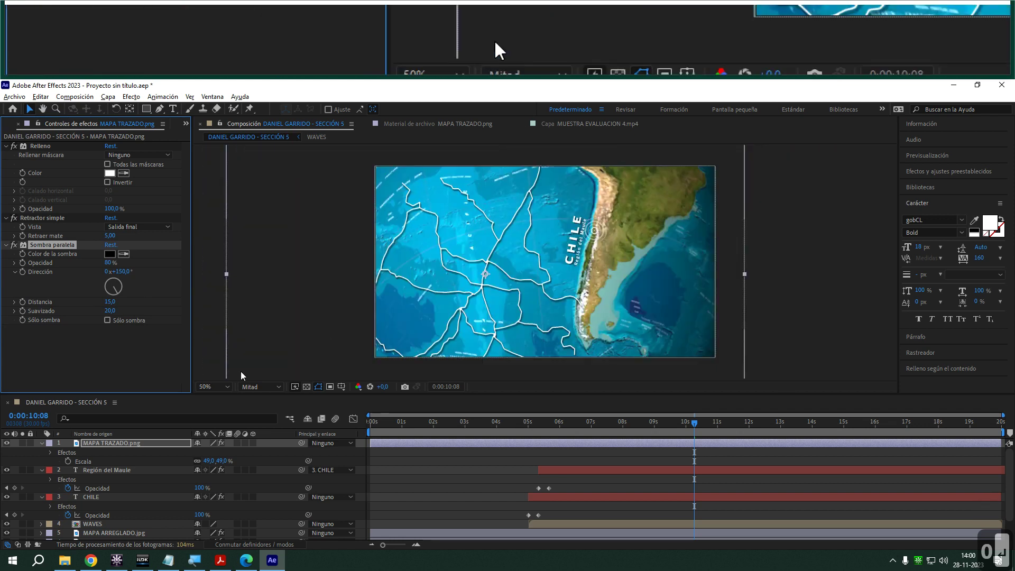
click(128, 356)
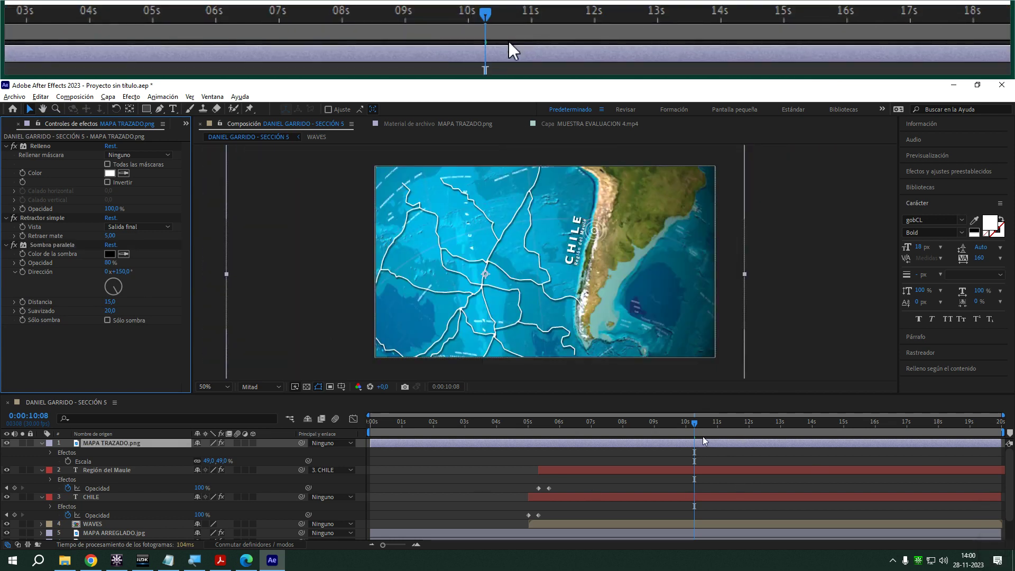
drag(665, 426, 481, 421)
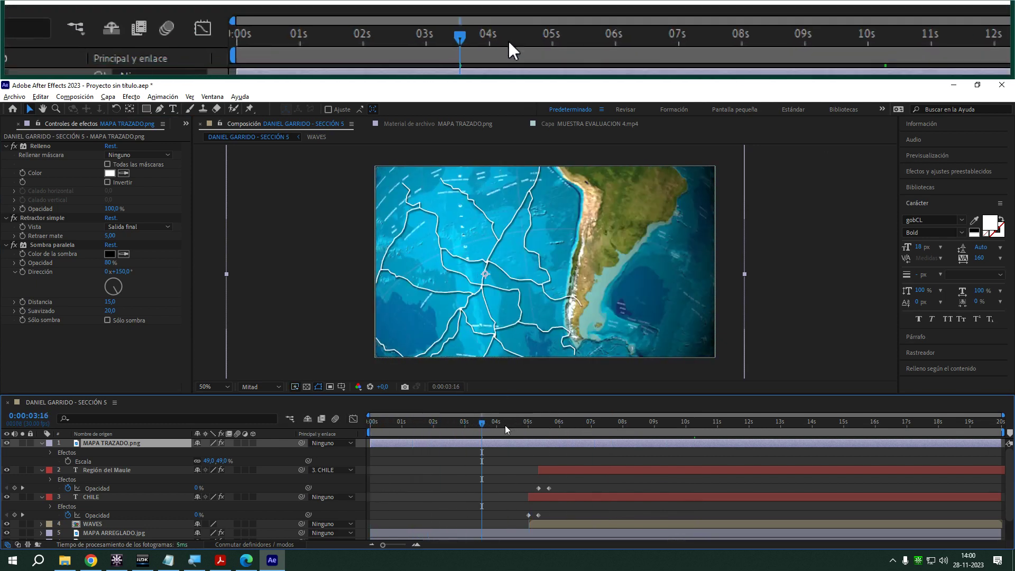
click(503, 426)
drag(503, 426, 558, 432)
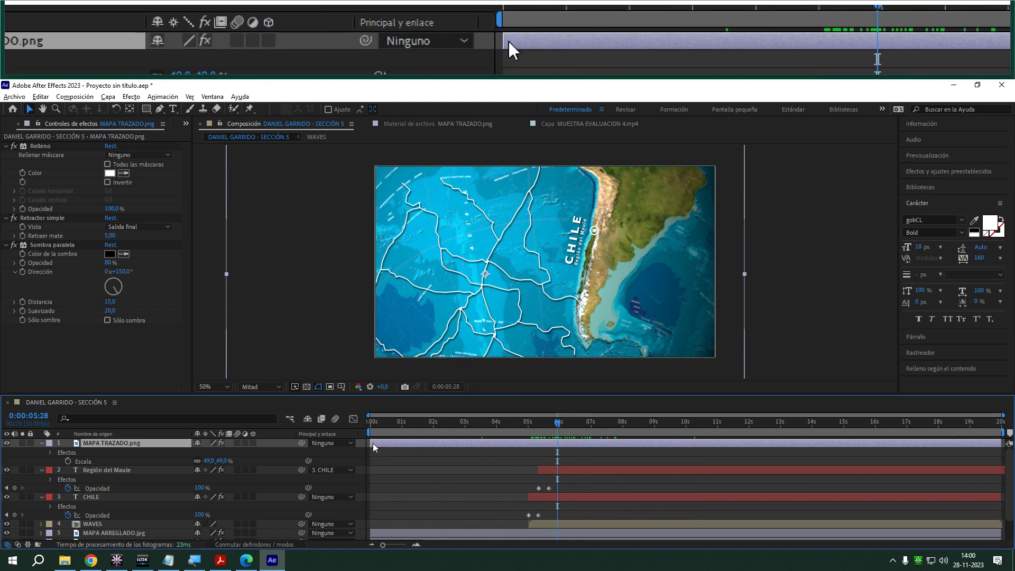
drag(370, 443, 557, 444)
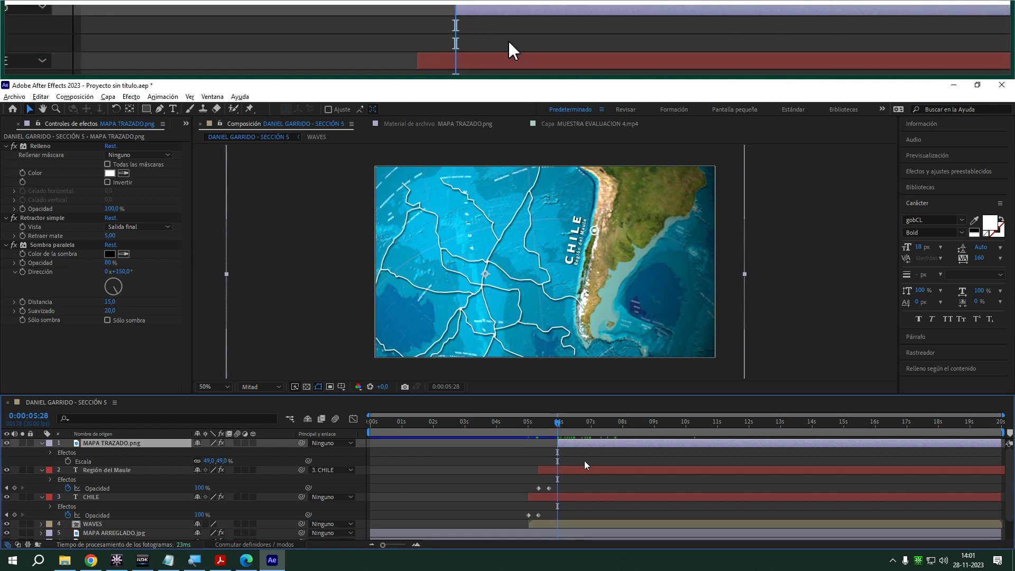
click(589, 454)
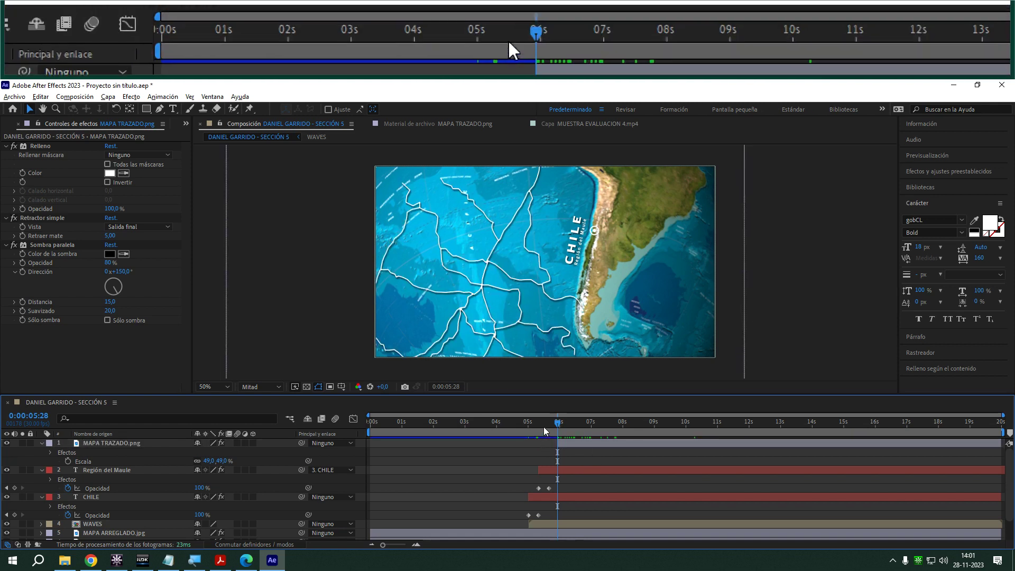
- Solo MUESTRA EVALUACION 4.mp4 to review the sample between about 6 and 9 seconds, and show all layers again at 0:00:09:00
click(583, 442)
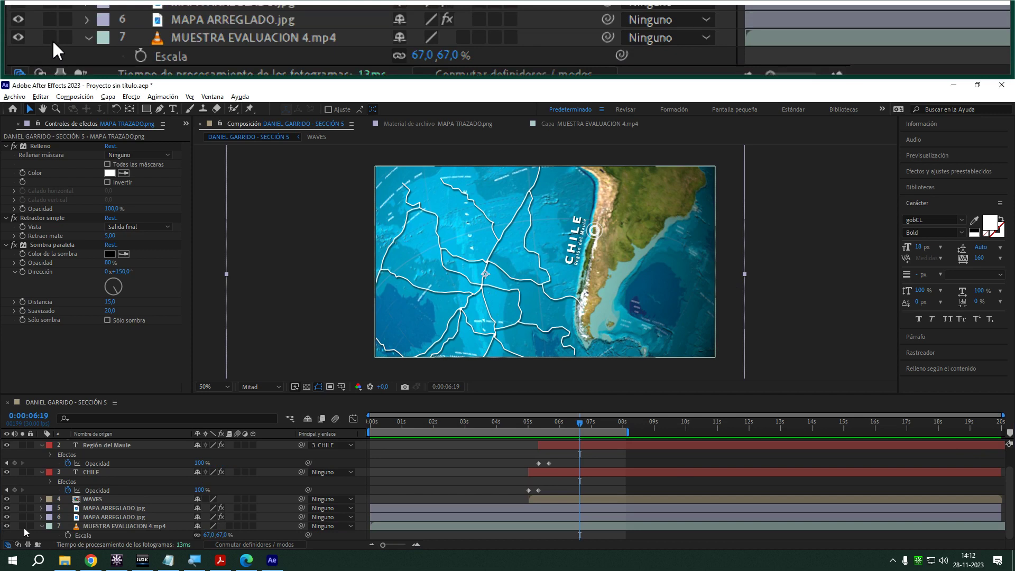
click(22, 526)
click(559, 423)
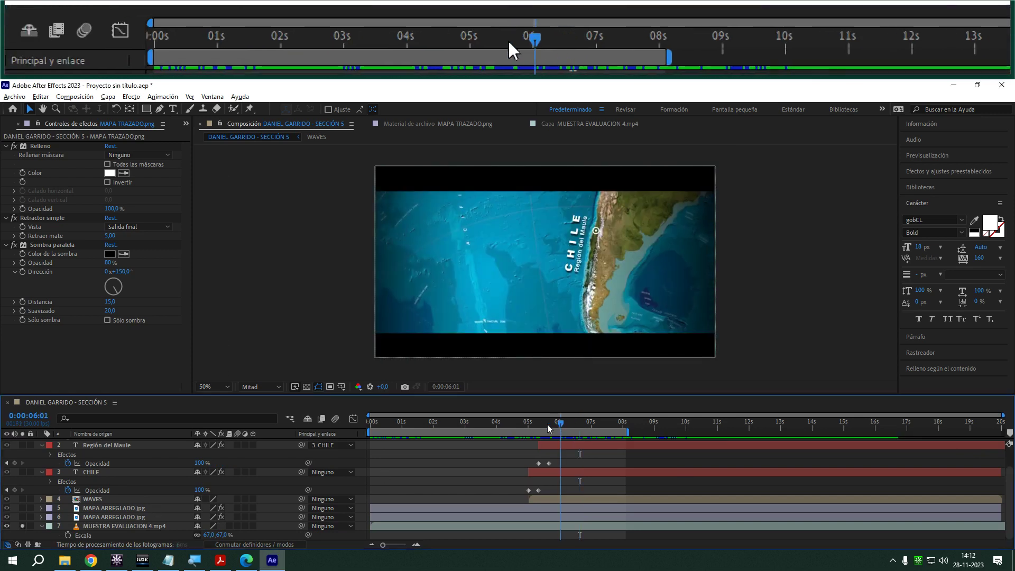
click(569, 423)
drag(570, 427, 588, 427)
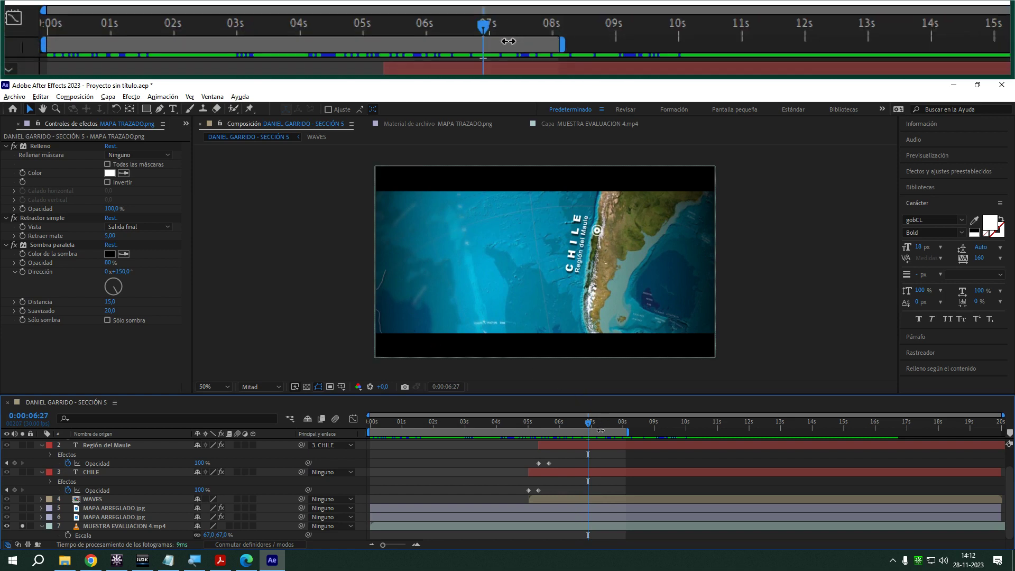
drag(596, 421, 655, 430)
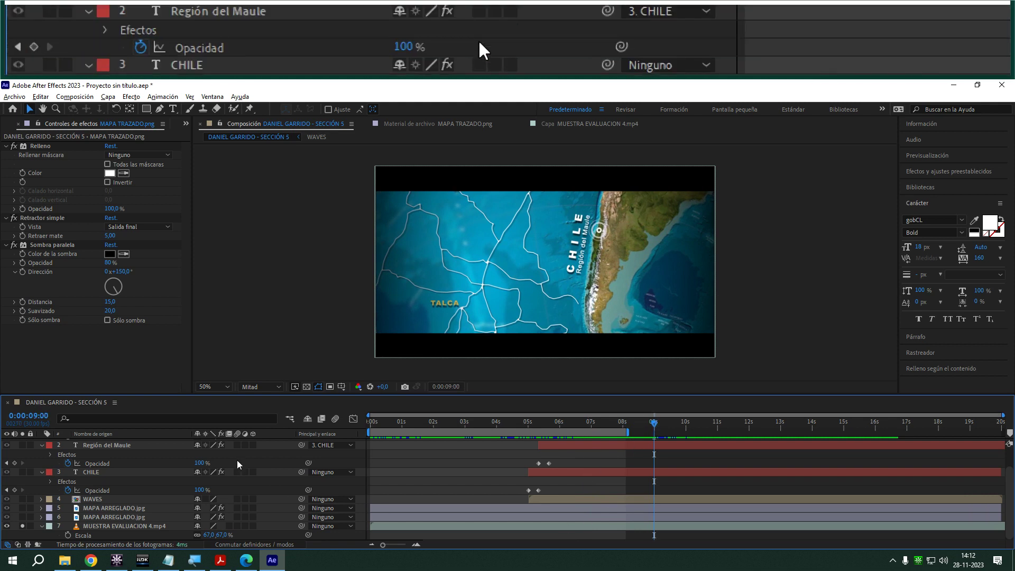
click(23, 526)
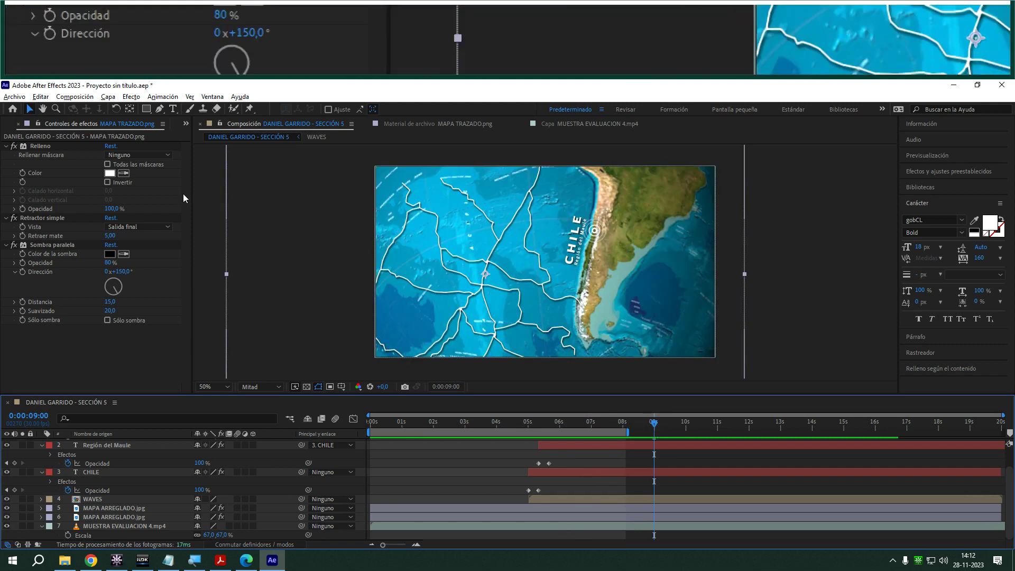
- Create a new adjustment layer above MAPA TRAZADO.png and apply the Desenfoque gaussiano (Gaussian Blur) effect to it
click(108, 97)
mouse_move(127, 109)
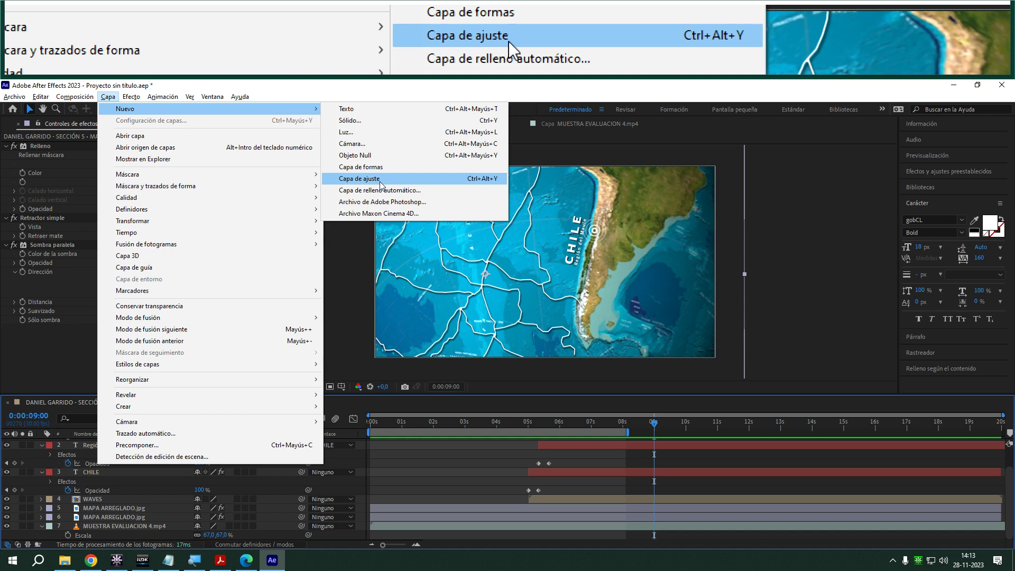
click(379, 181)
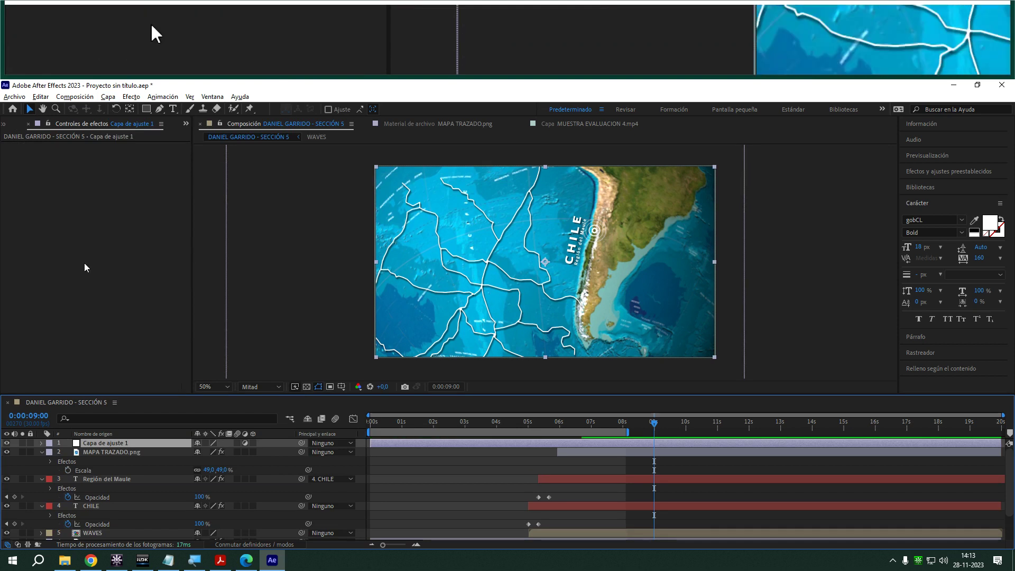
right_click(106, 442)
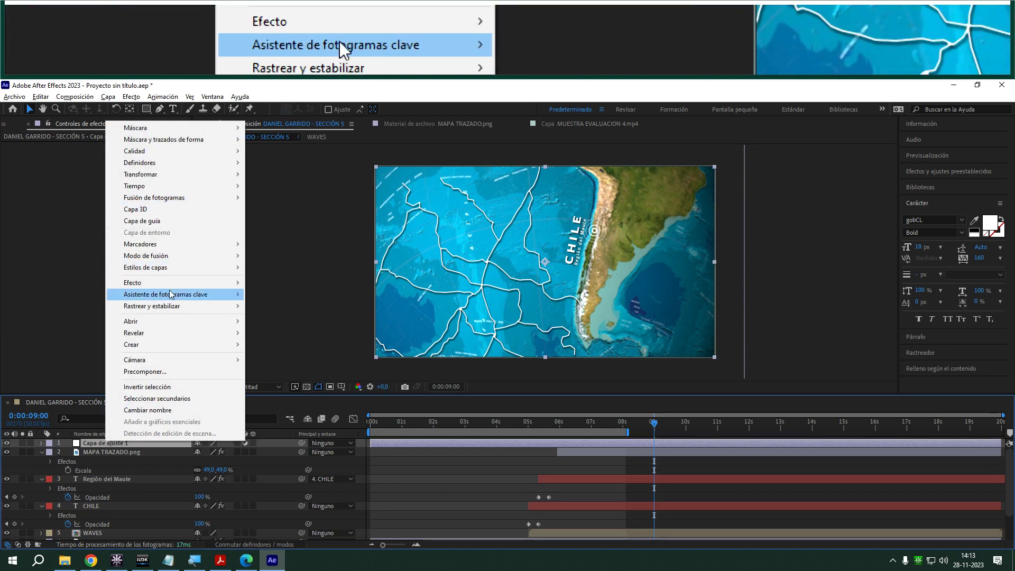
mouse_move(146, 283)
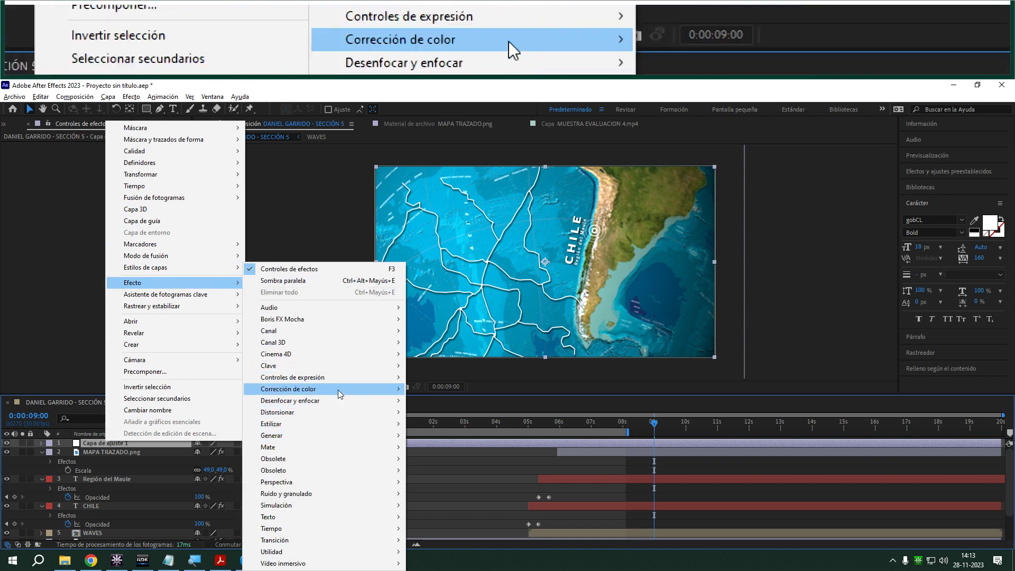
mouse_move(403, 402)
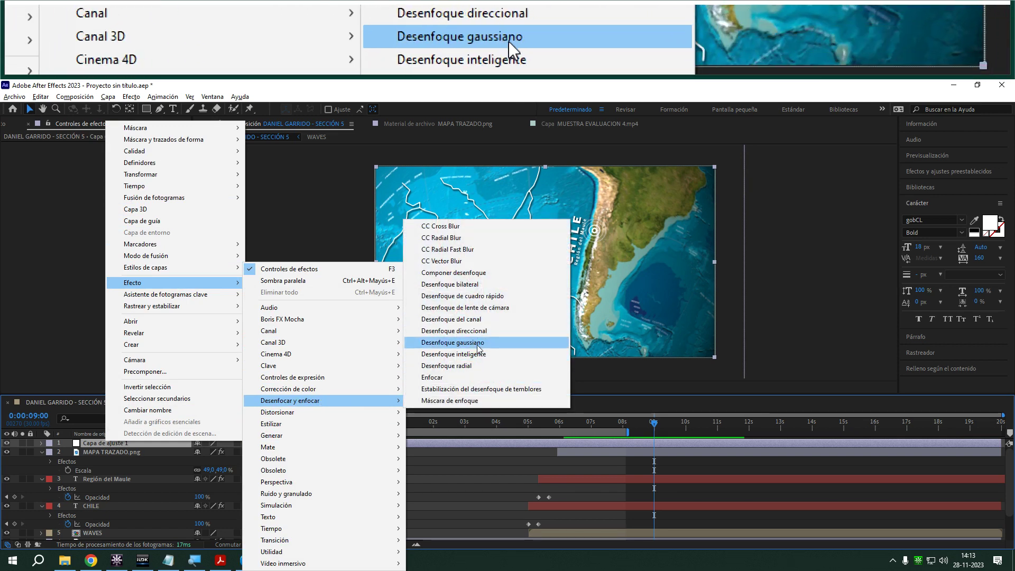
click(477, 347)
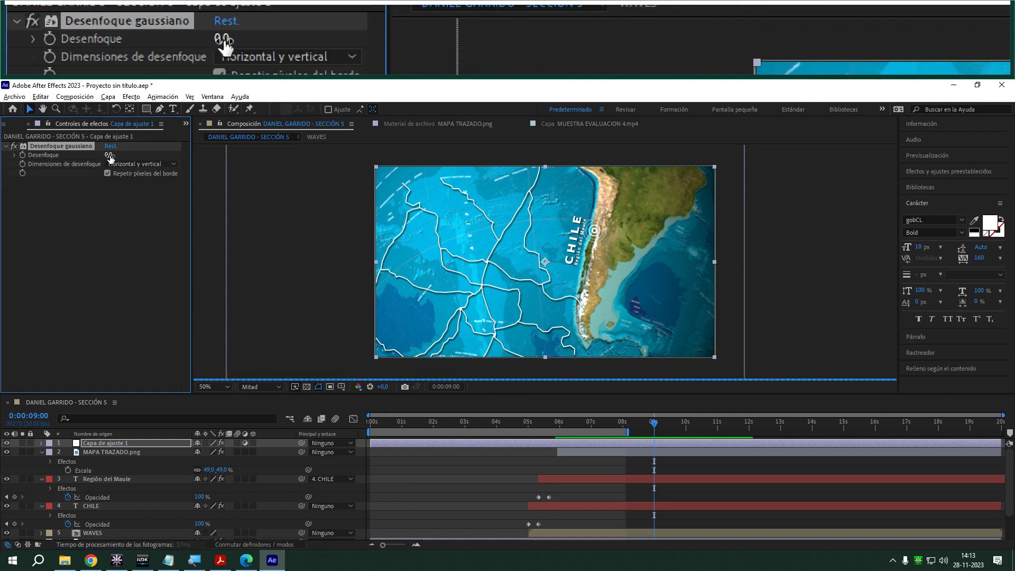
- Switch to the evaluation guideline PDF in Adobe Acrobat to look up the required Gaussian blur values
click(221, 560)
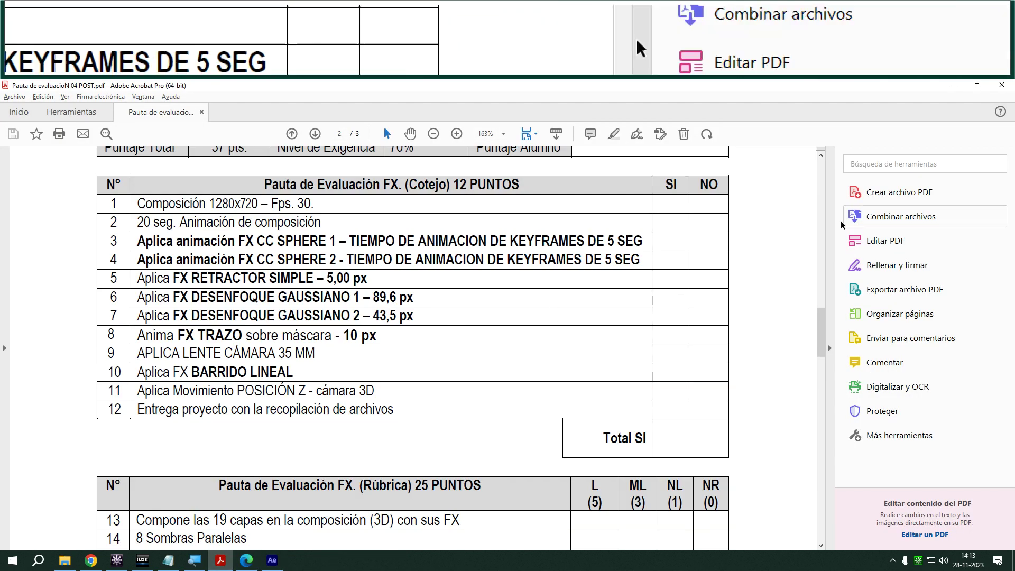
- In After Effects, move Capa de ajuste 1 below the WAVES layer and shift it left in the composition, ending just past the Chilean coast
click(953, 85)
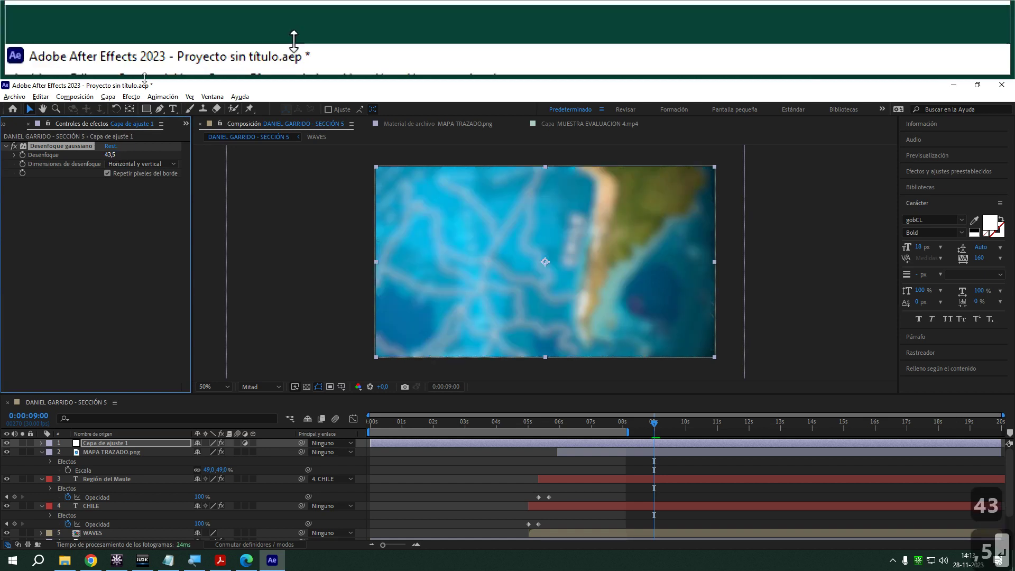
drag(102, 443, 116, 499)
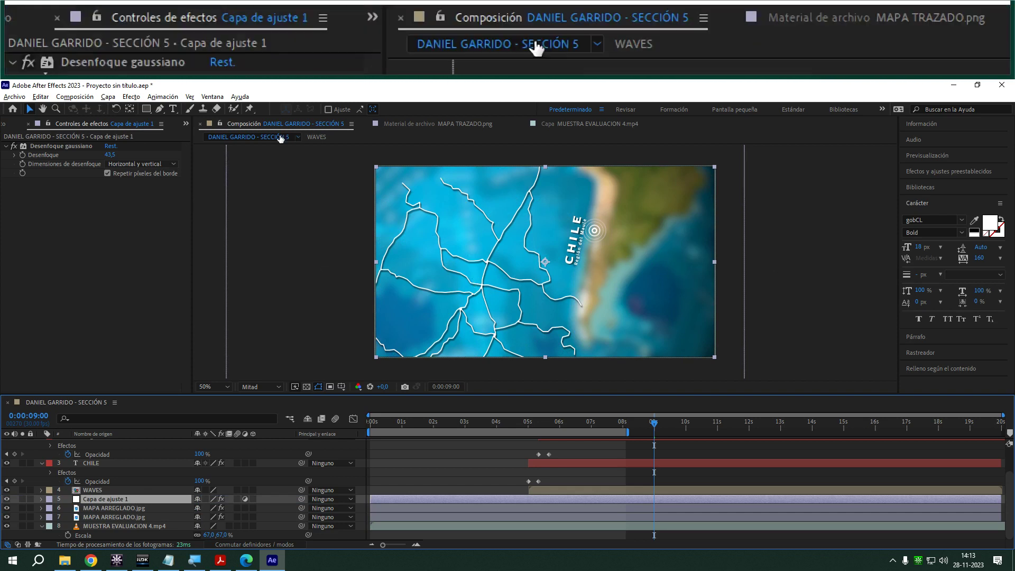
drag(674, 273, 574, 264)
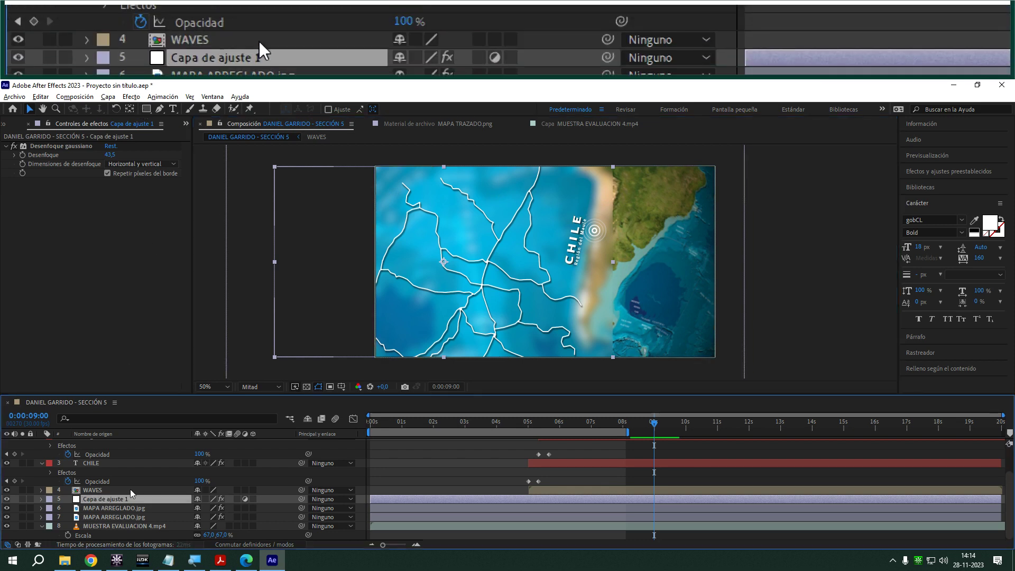
- Draw a rectangular mask on Capa de ajuste 1 that covers the ocean area up to the Chilean coast and extends well beyond the frame
click(147, 110)
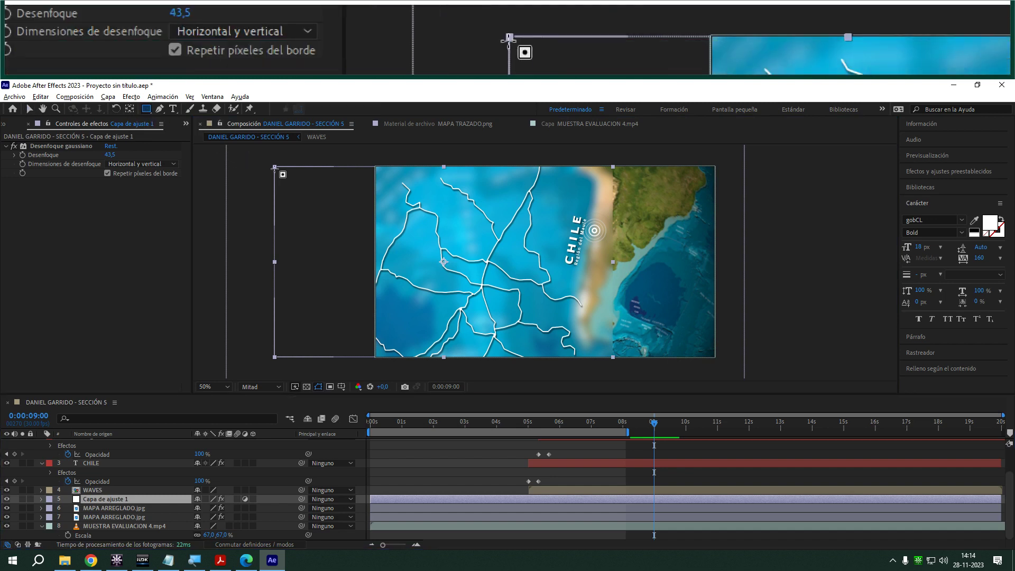
key(comma)
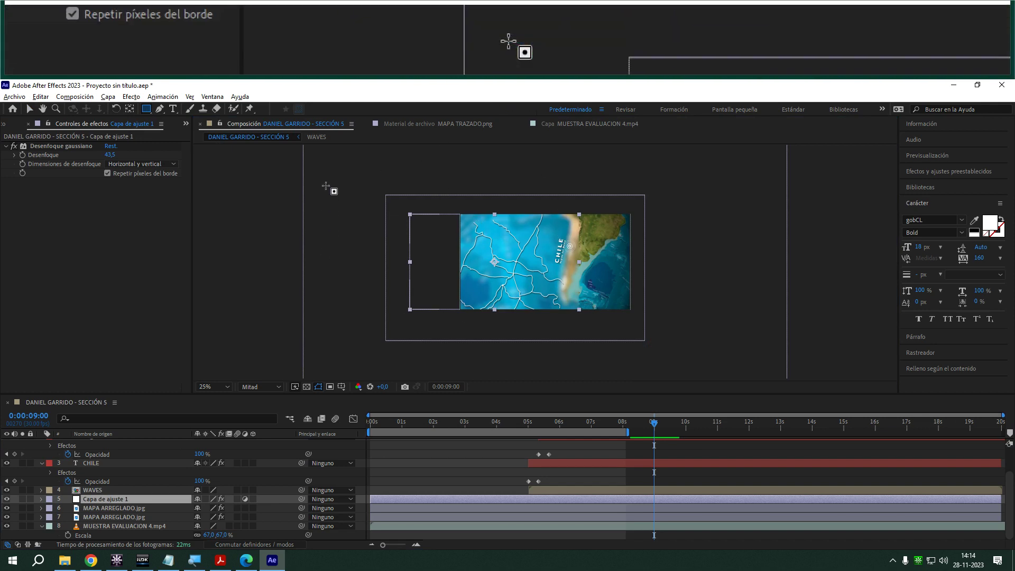
mouse_move(314, 164)
mouse_down()
mouse_move(498, 285)
mouse_move(524, 328)
mouse_up()
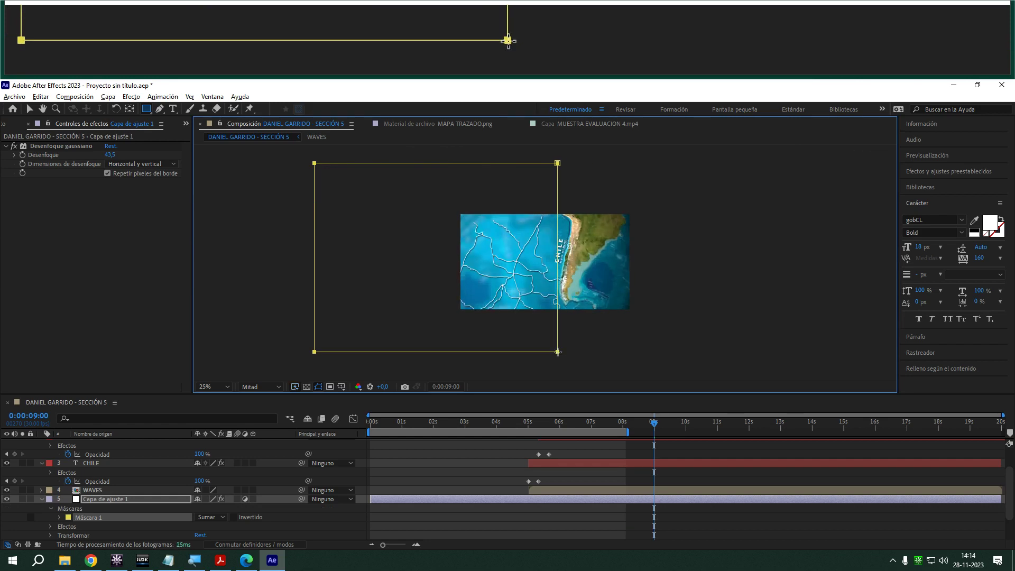
drag(549, 350, 560, 352)
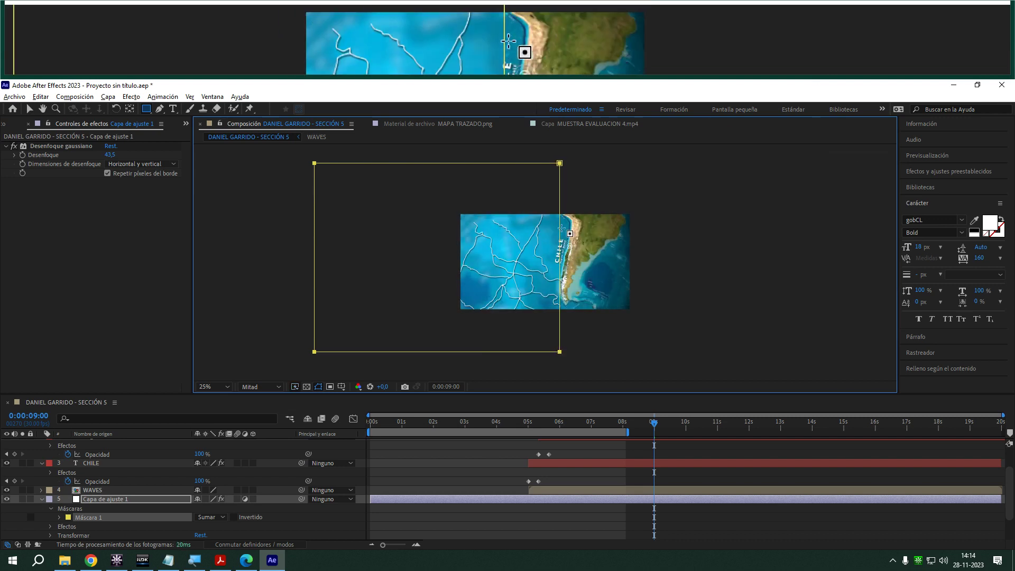
key(period)
key(comma)
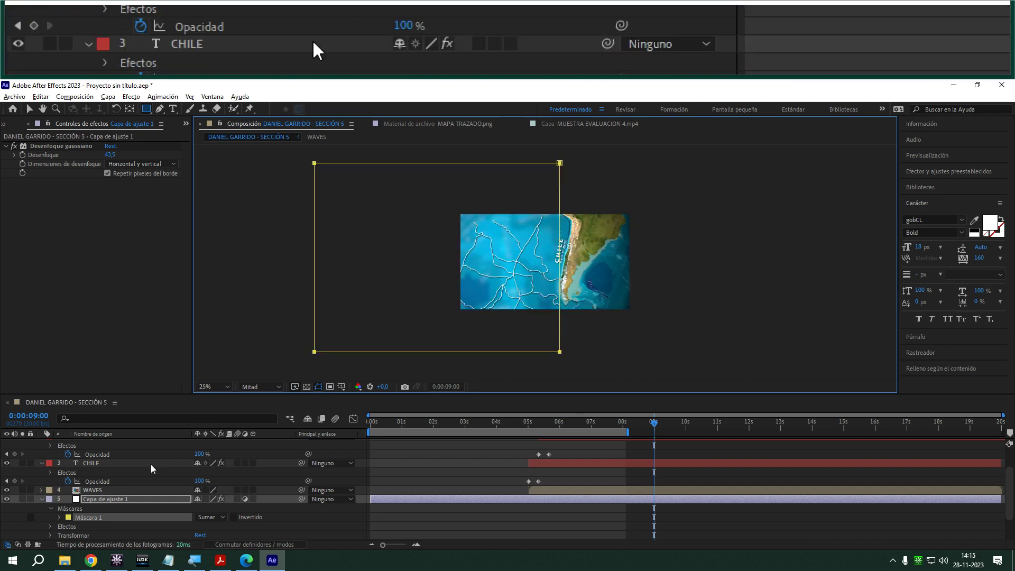
- Unlink the mask feather dimensions of Máscara 1 and set its horizontal feather to 200 pixels, then return to the Selection tool
click(62, 515)
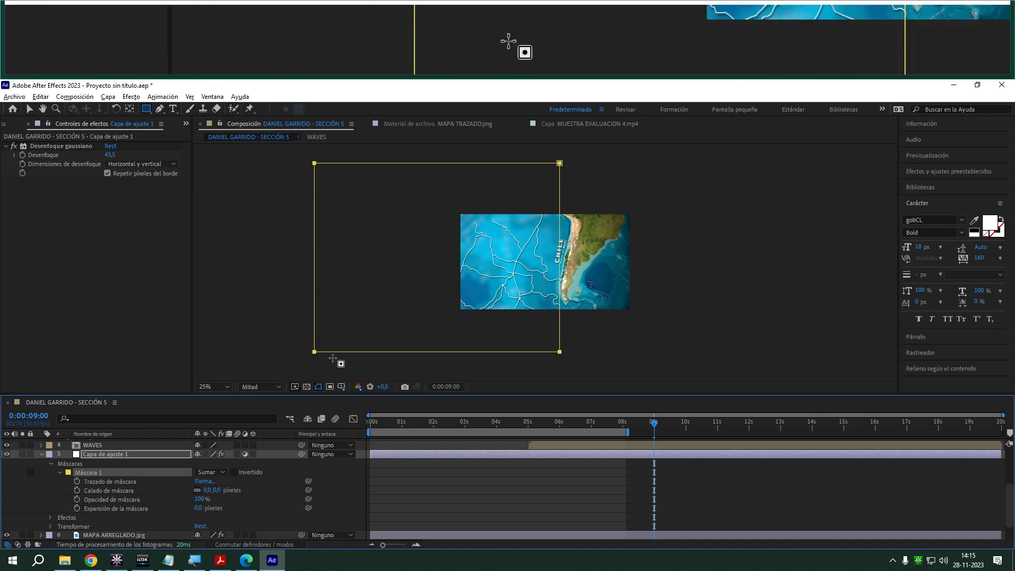
click(197, 490)
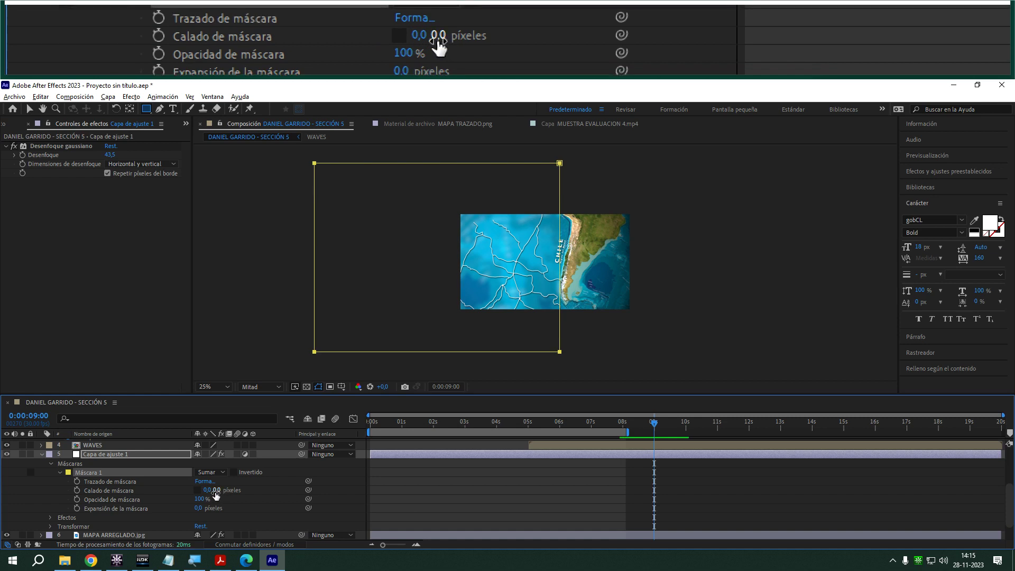
drag(208, 490, 231, 490)
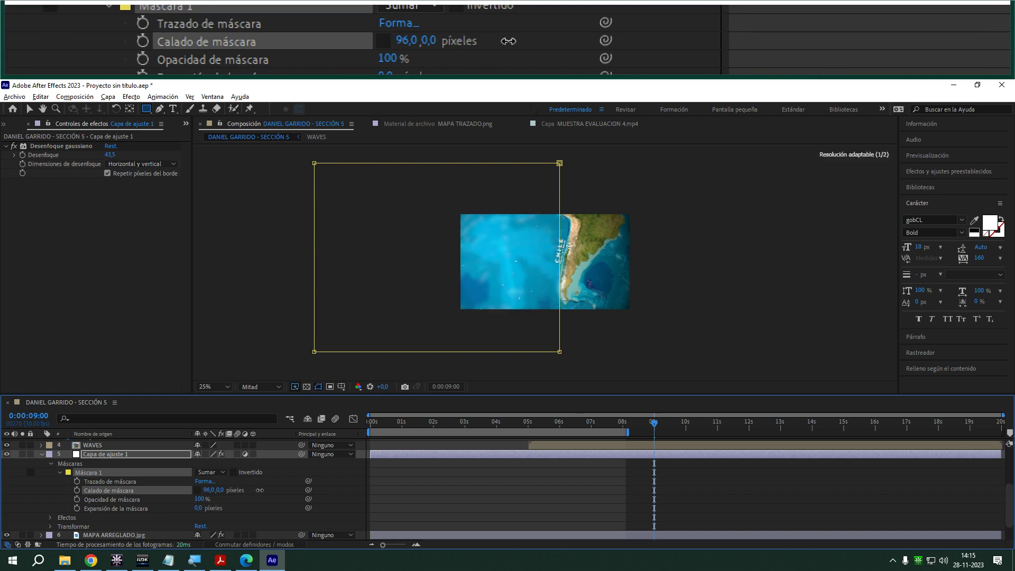
click(215, 490)
text(200)
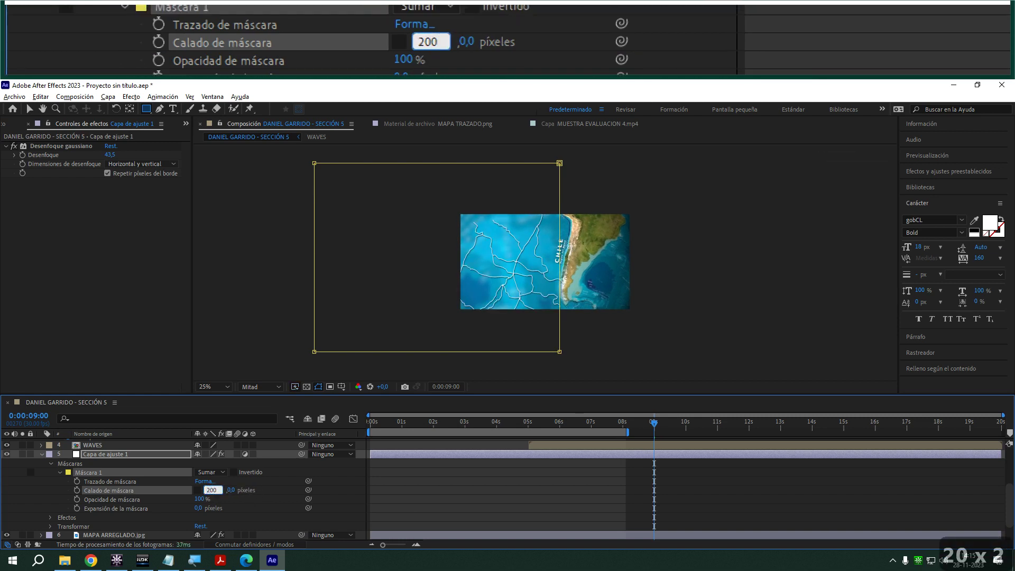
click(267, 491)
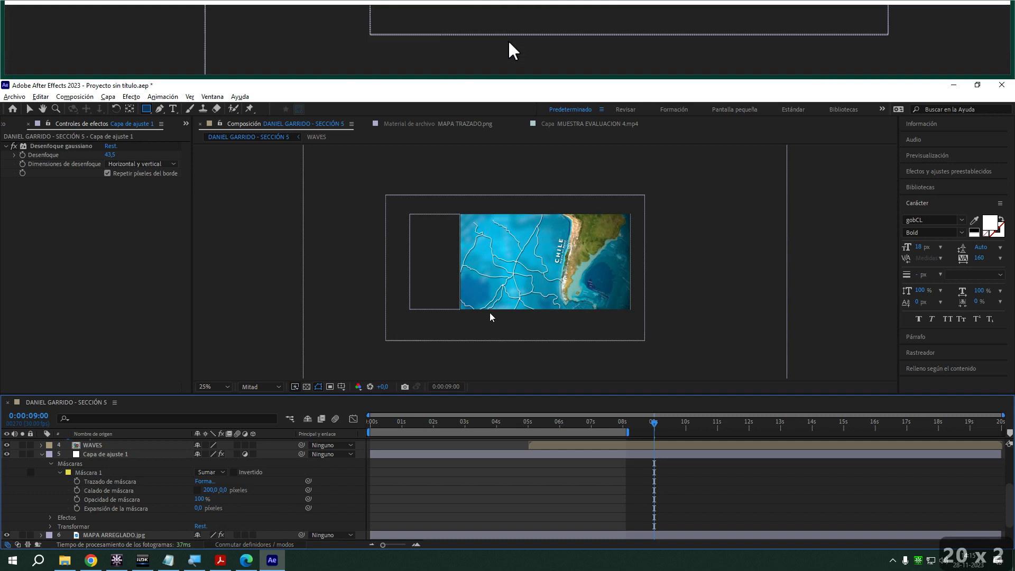
scroll(540, 277, up, 2)
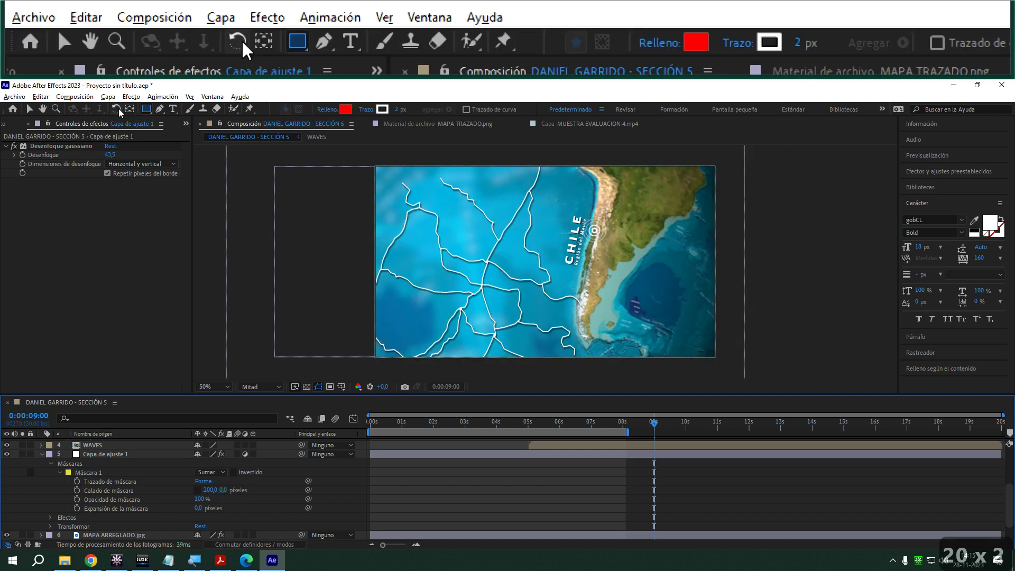
click(29, 109)
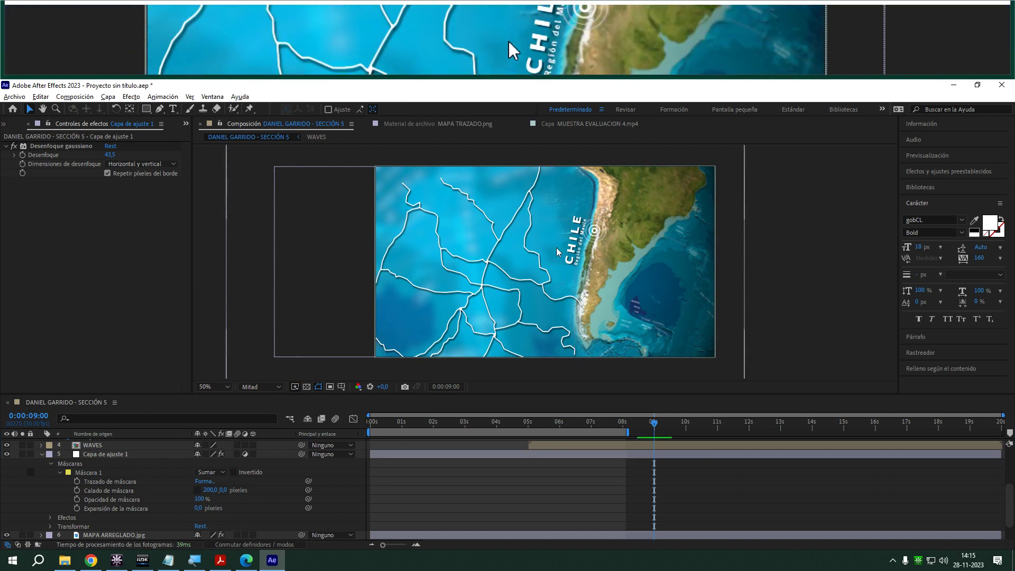
click(229, 271)
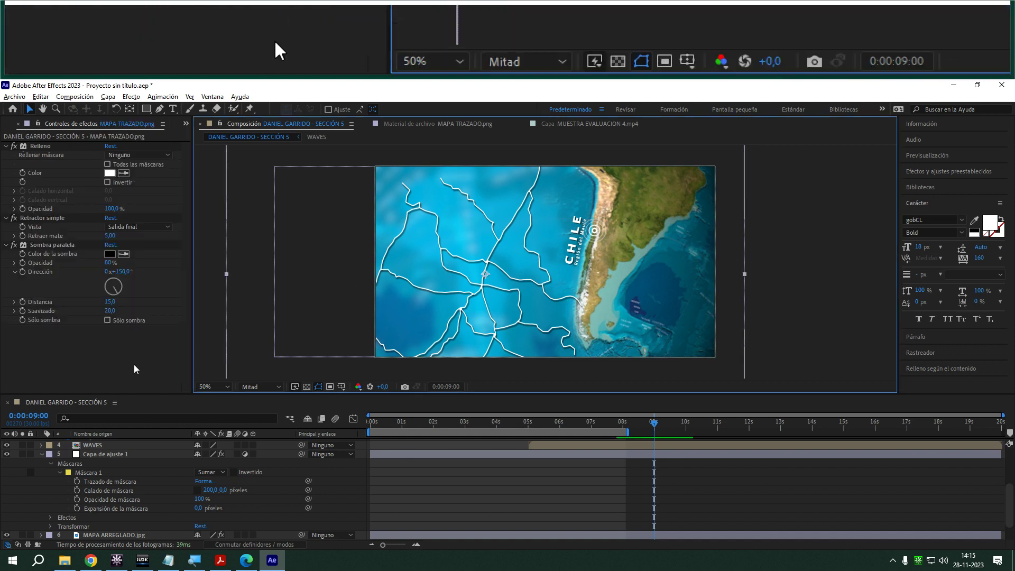
click(90, 454)
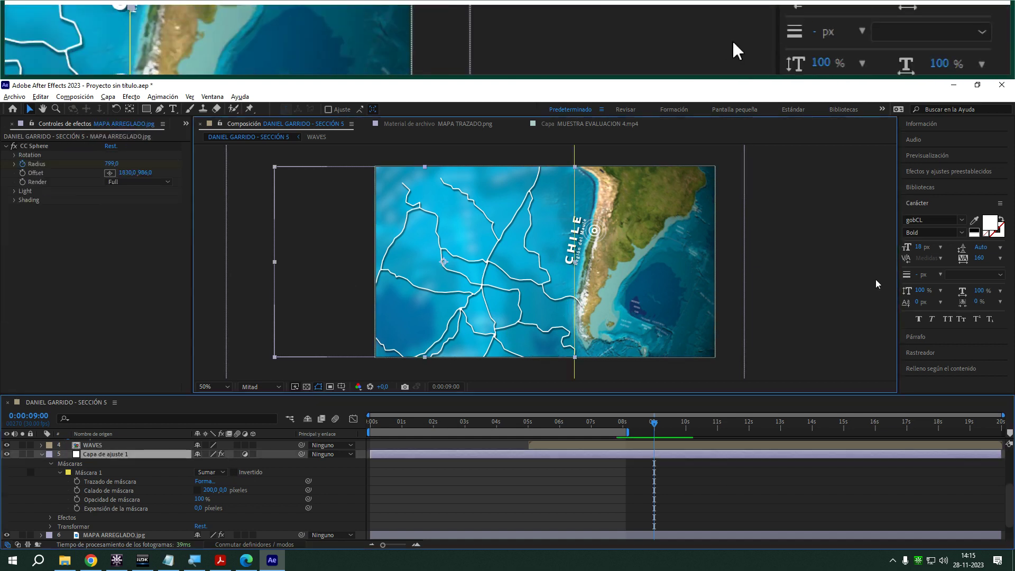
click(876, 280)
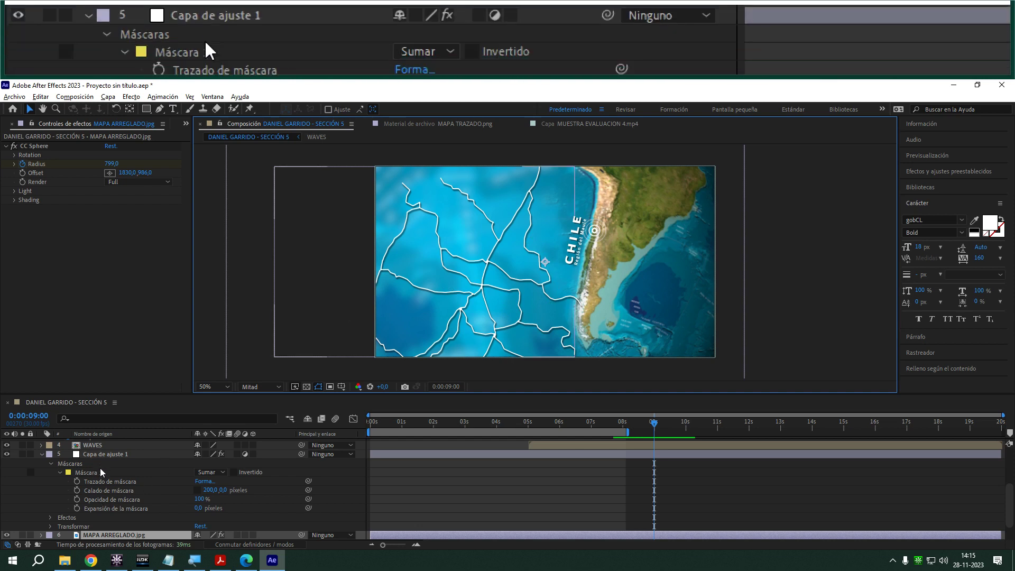
- Apply the Barrido lineal transition effect to the MAPA TRAZADO.png layer and set its wipe angle to -90°
scroll(106, 454, up, 3)
click(132, 443)
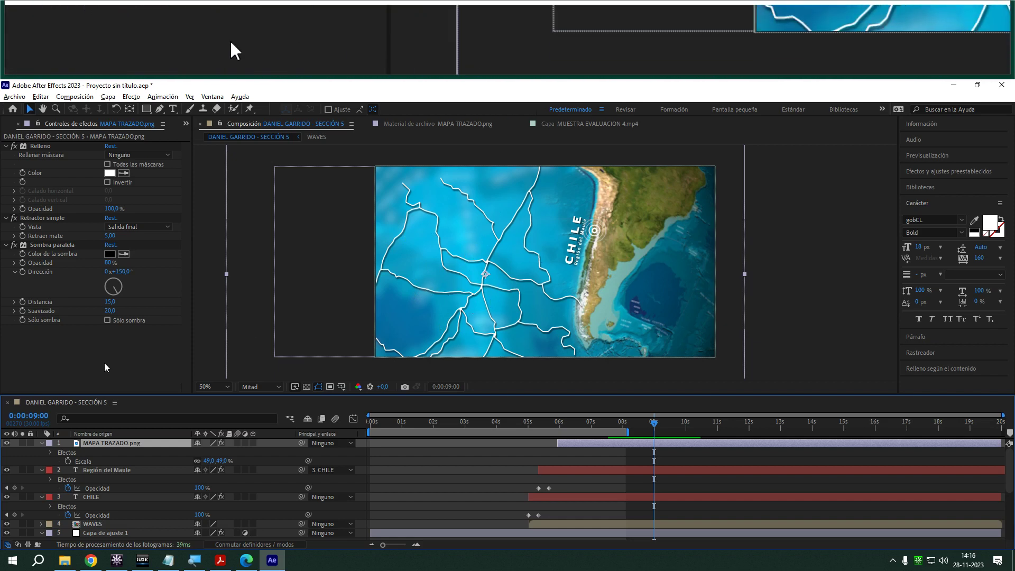
right_click(117, 443)
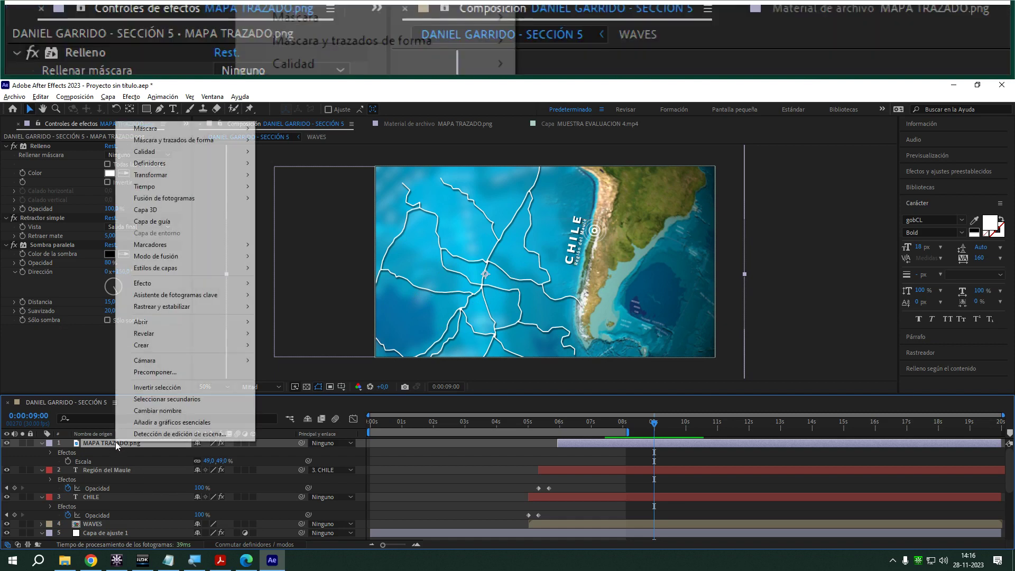
mouse_move(186, 285)
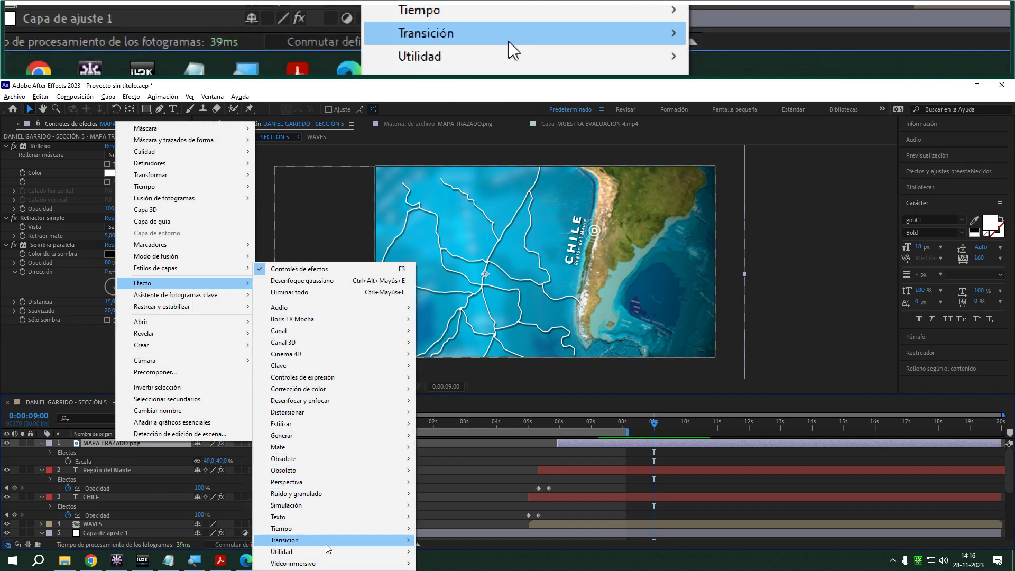
mouse_move(327, 544)
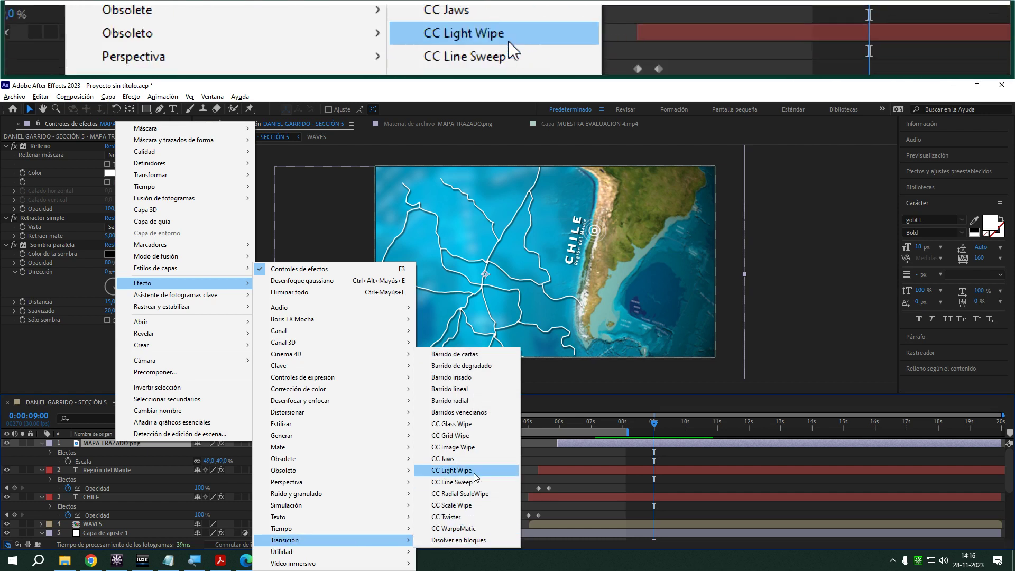
click(458, 389)
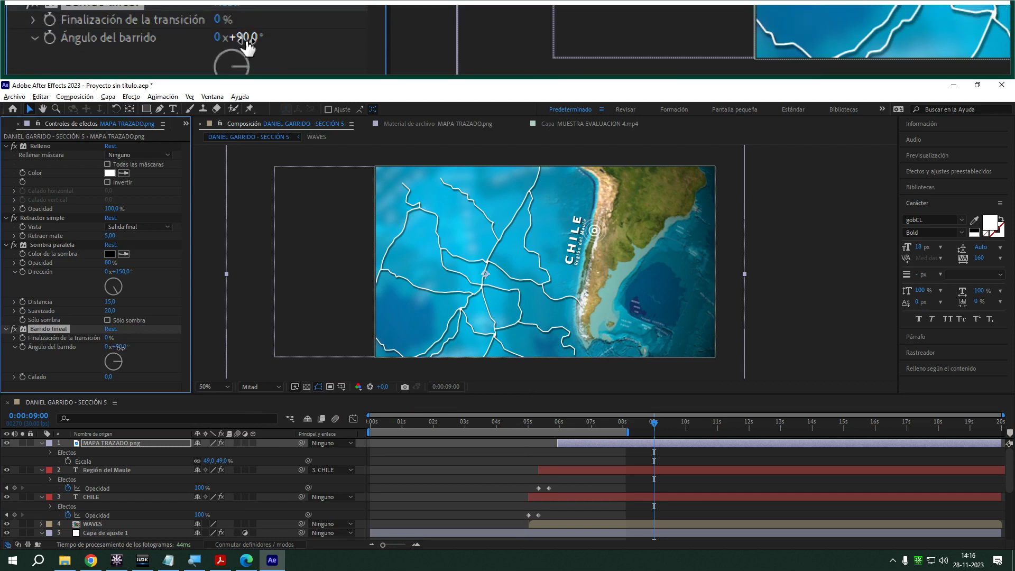
click(121, 347)
text(-90)
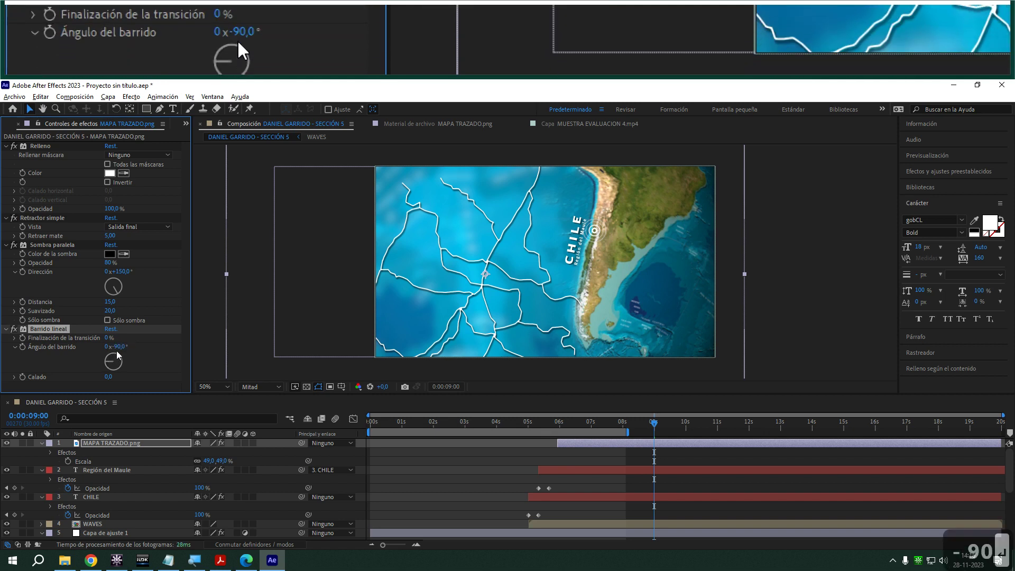
- Set the Barrido lineal transition completion to 100% with the current time at 0:00:05:28, where MAPA TRAZADO.png starts
click(107, 338)
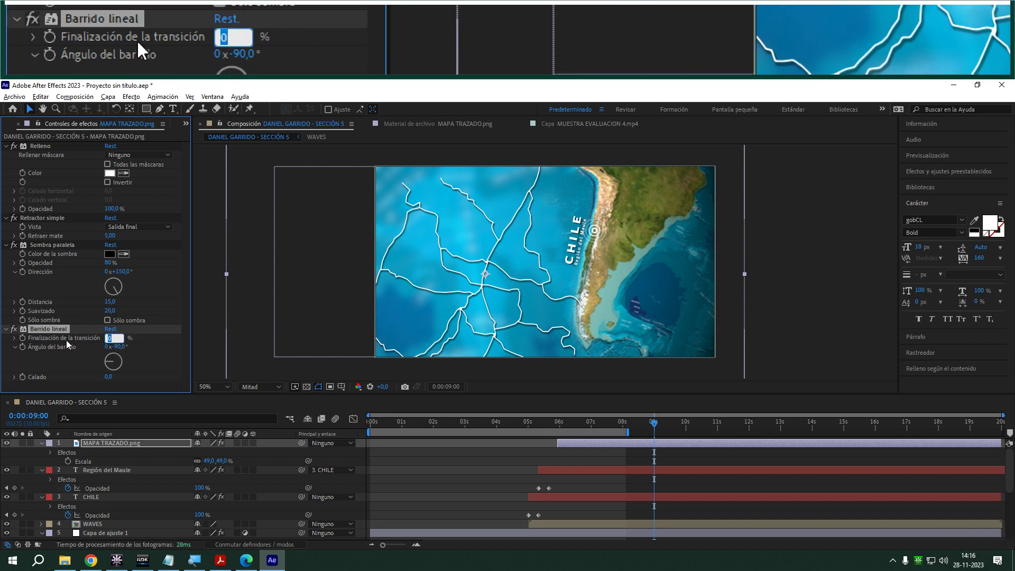
click(567, 423)
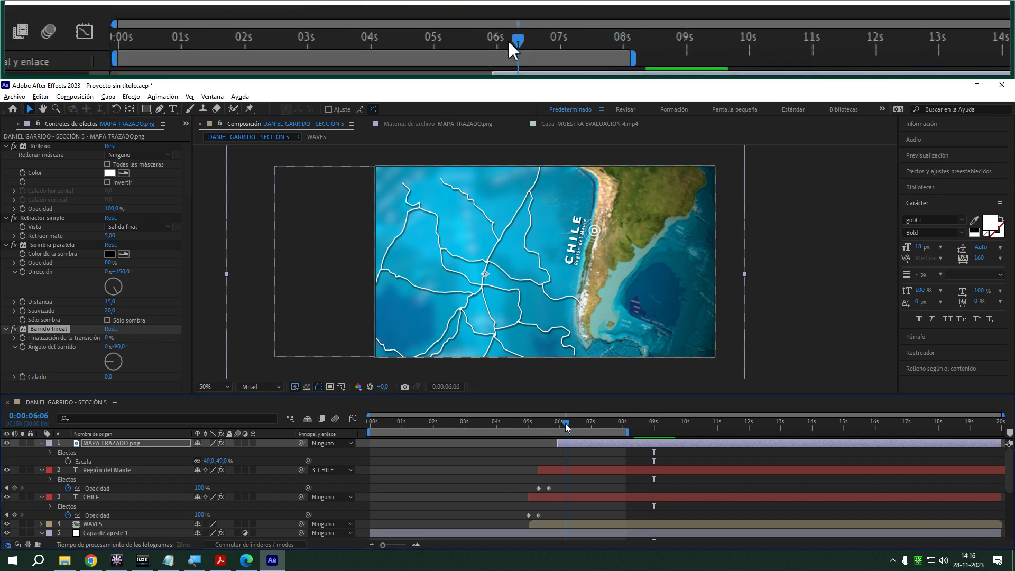
drag(565, 427, 558, 423)
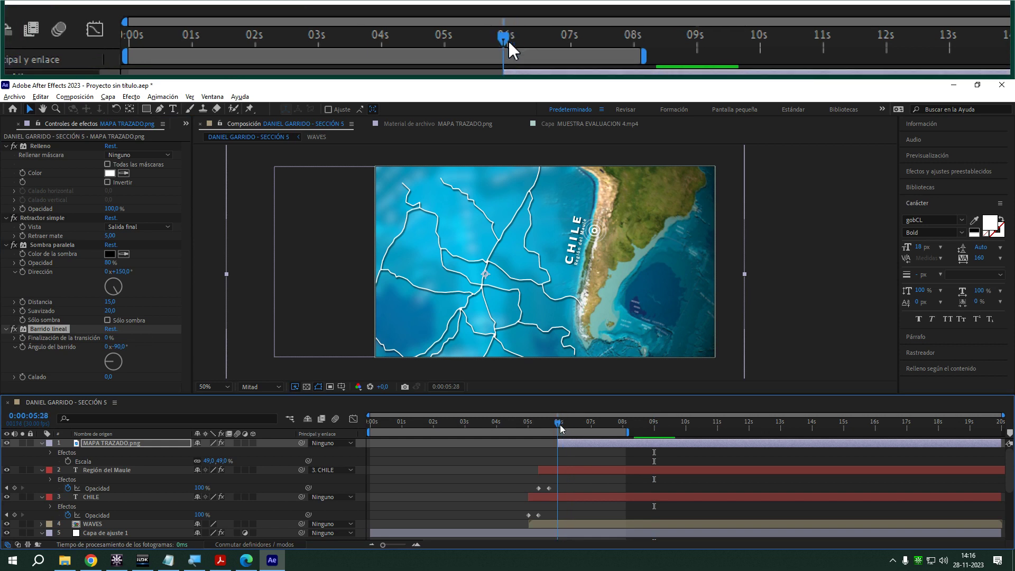
click(107, 338)
click(132, 343)
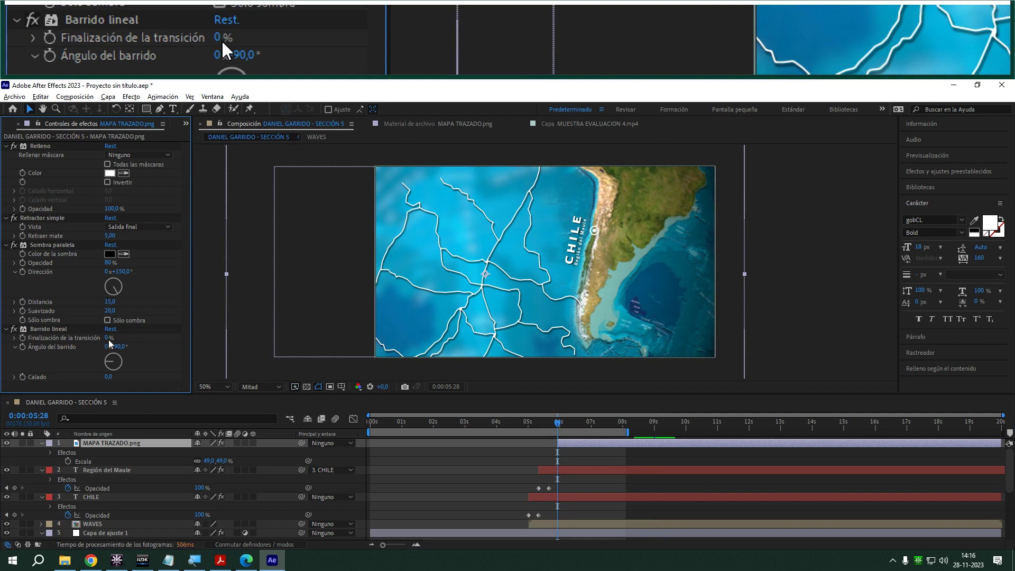
click(107, 341)
text(1)
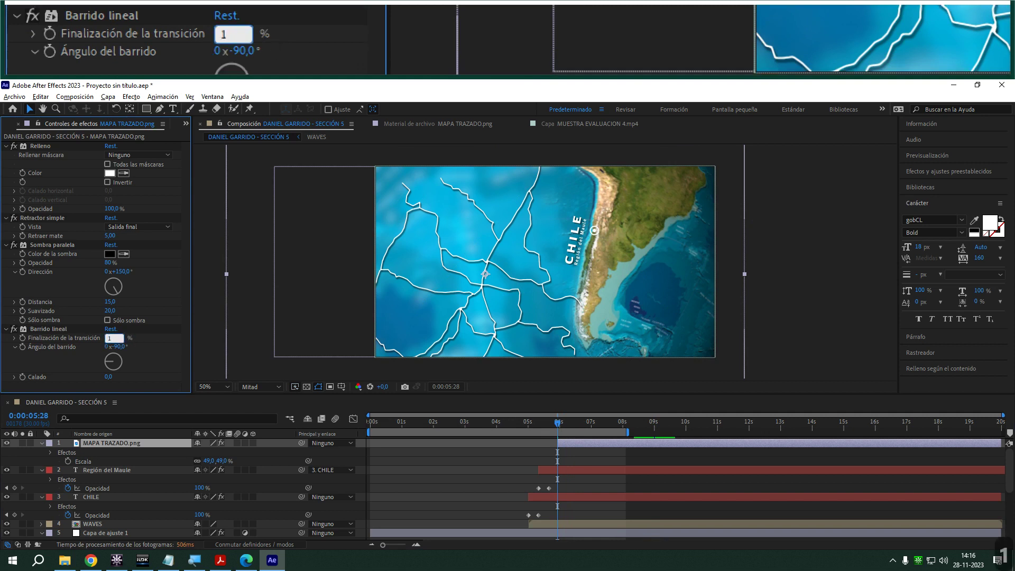
text(00)
key(Return)
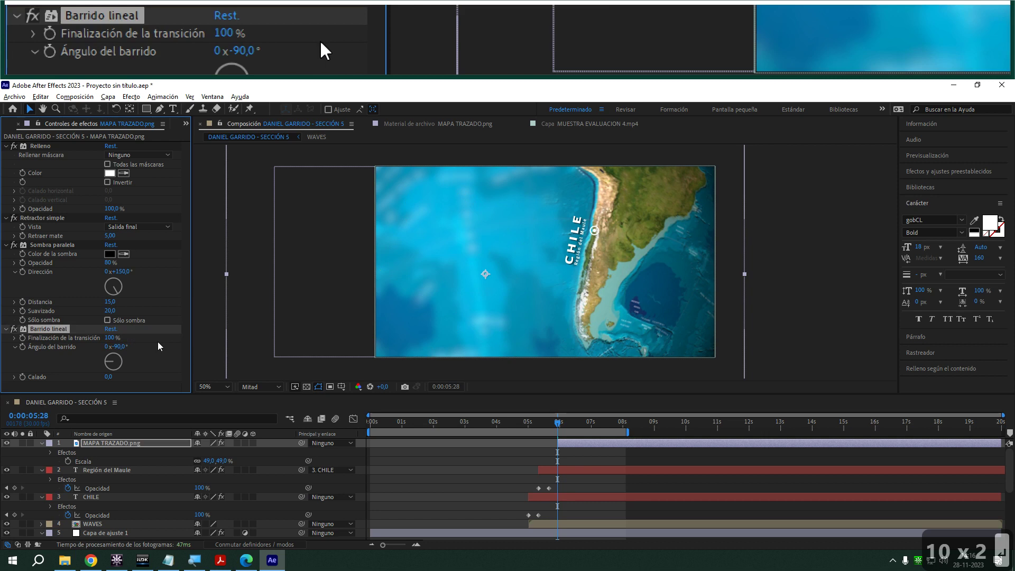
- Advance the current time to 0:00:09:08 and set the Barrido lineal transition completion to 0%
key(ctrl+shift+Right)
key(ctrl+shift+Right)
key(ctrl+shift+Right)
key(ctrl+shift+Right)
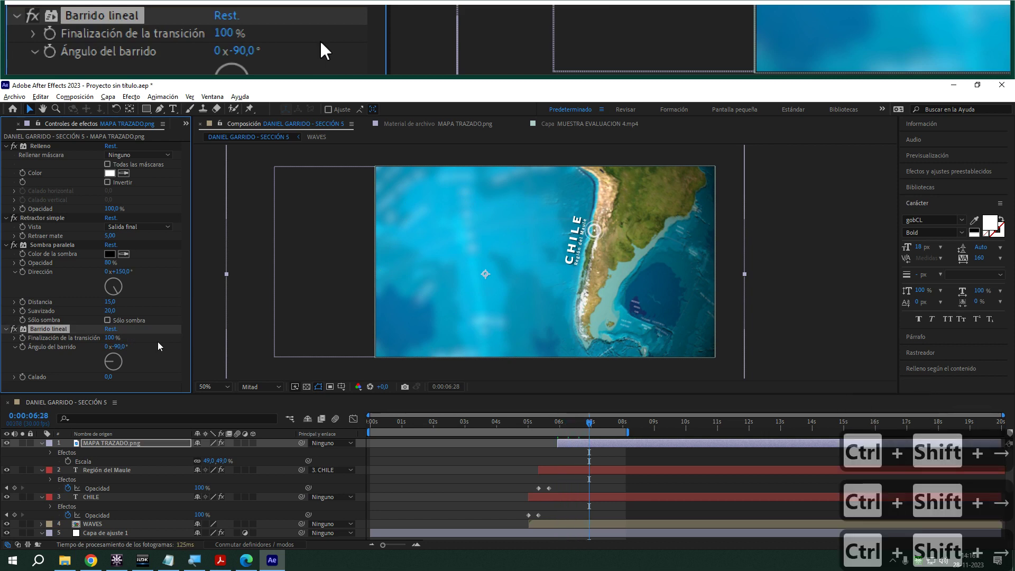
key(ctrl+shift+Right)
key(ctrl+shift+Right)
key(ctrl+shift+Right)
key(ctrl+shift+Right)
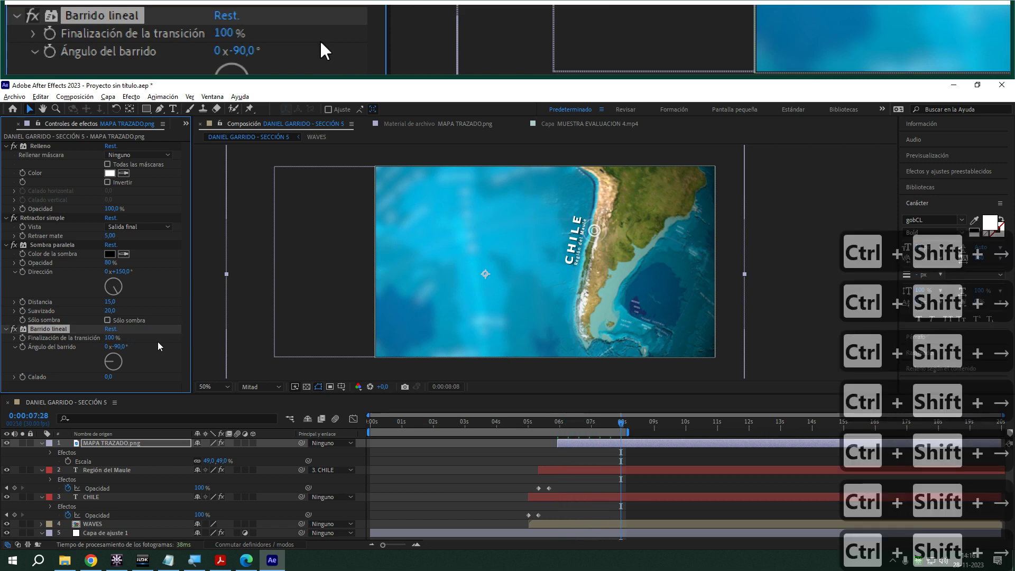
key(ctrl+shift+Right)
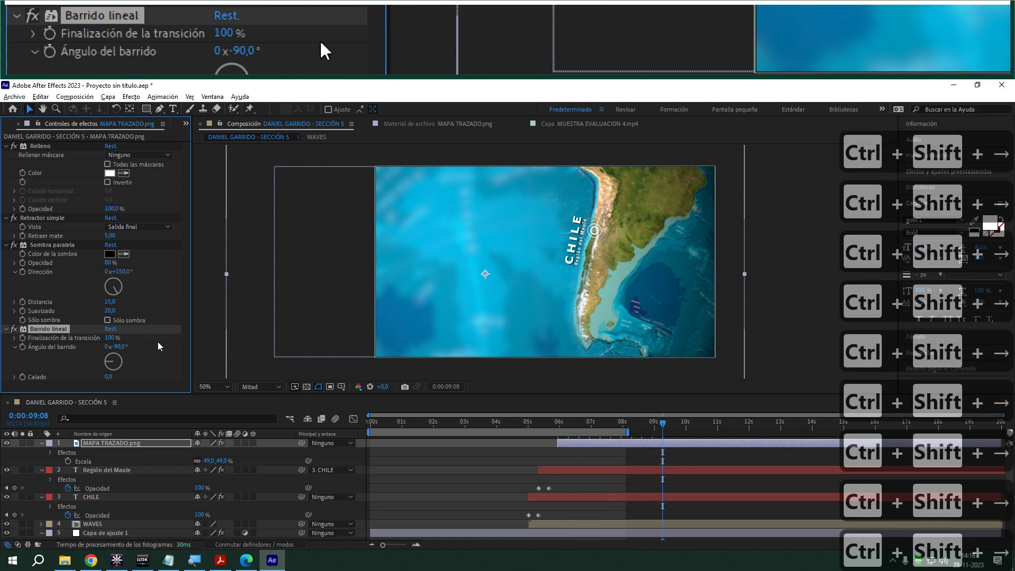
click(112, 338)
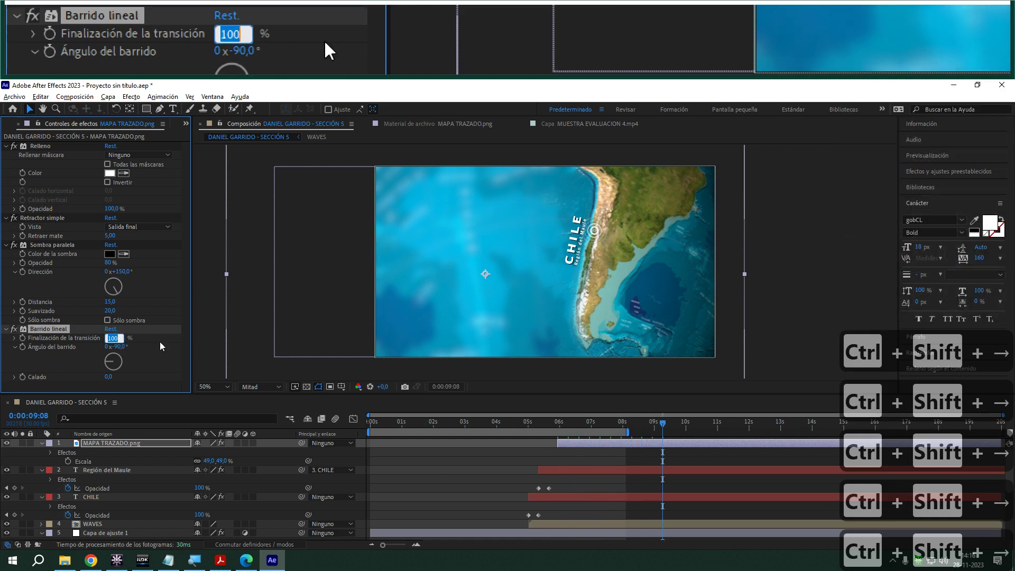
text(0)
key(Return)
- Enable keyframing for the Barrido lineal transition completion at 0:00:05:28 and set its value to 100%
drag(592, 422, 550, 432)
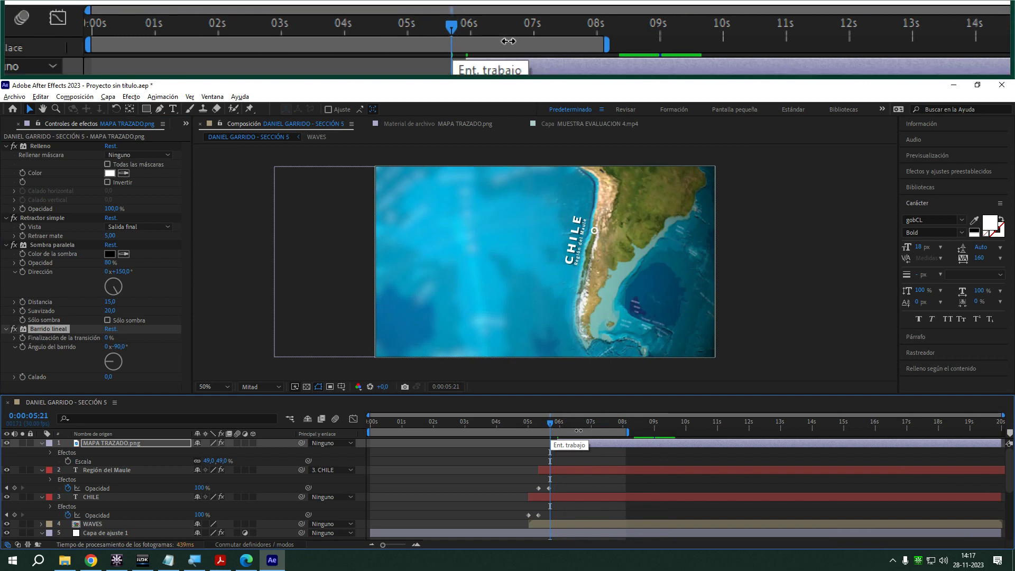
drag(581, 423, 557, 422)
click(22, 338)
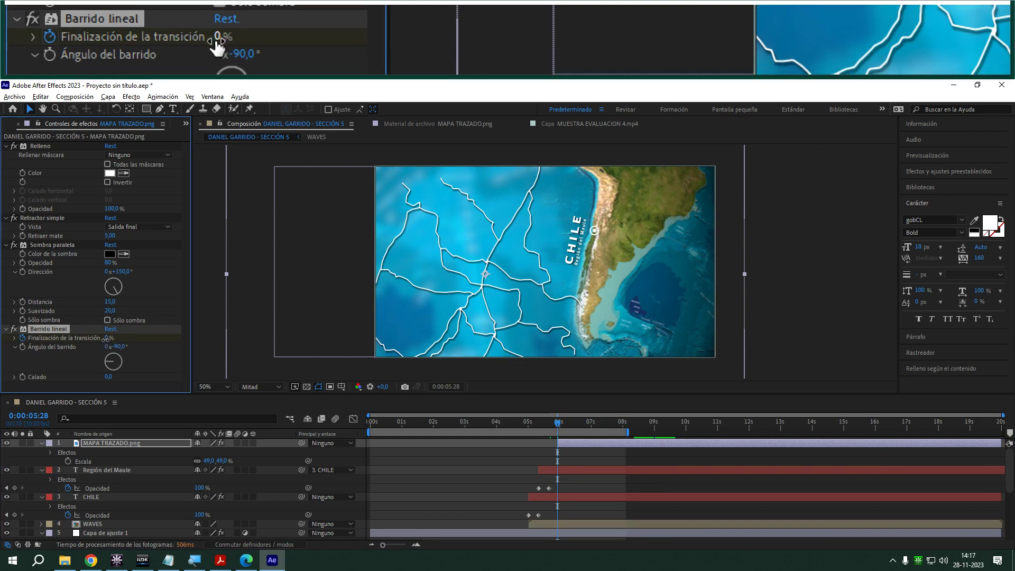
click(107, 338)
text(100)
key(Return)
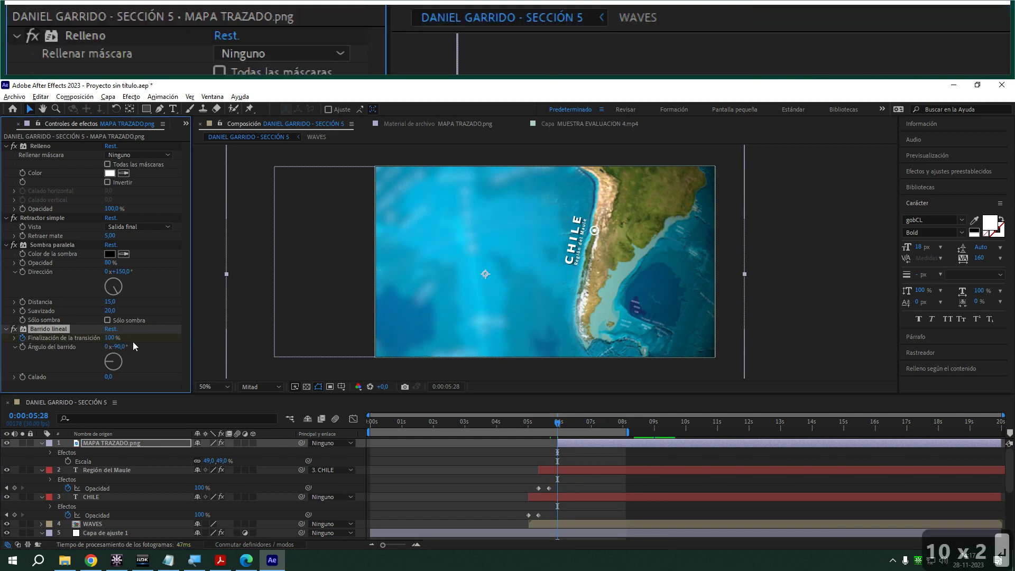
- Advance the current time to 0:00:09:08 and keyframe the Barrido lineal transition completion at 0%
key(ctrl+shift+Right)
key(ctrl+shift+Right)
key(ctrl+shift+Right)
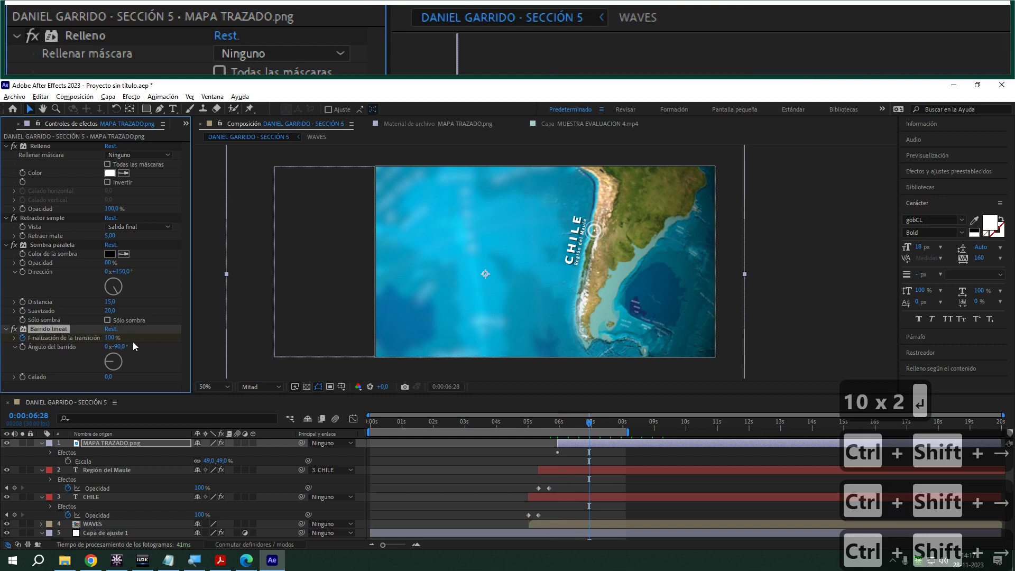
key(ctrl+shift+Left)
key(ctrl+shift+Left)
key(ctrl+shift+Left)
key(ctrl+shift+Right)
key(ctrl+shift+Right)
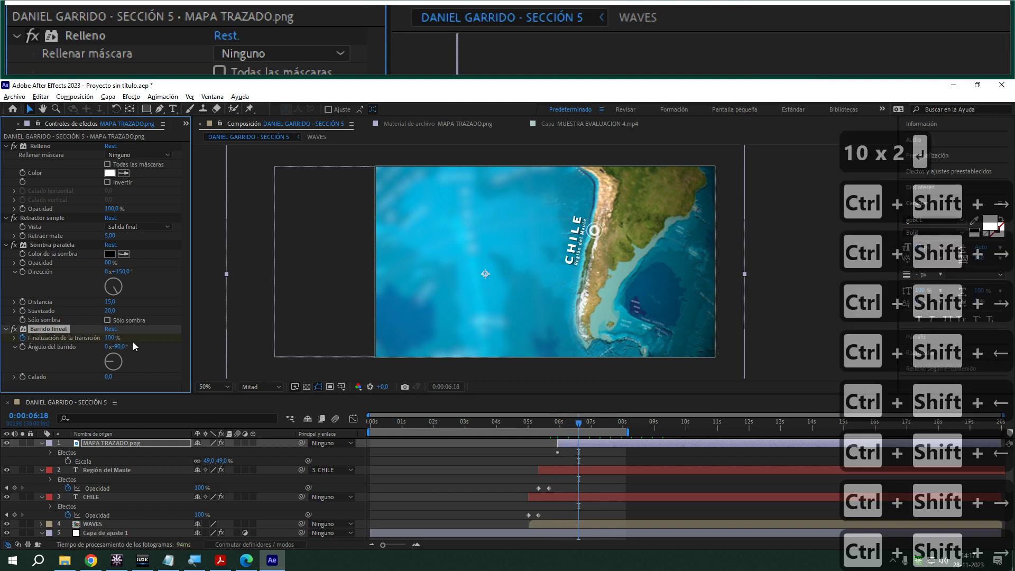
key(ctrl+shift+Right)
key(ctrl+shift+Right)
key(ctrl+shift+Right)
key(ctrl+shift+Right)
key(ctrl+shift+Right)
key(ctrl+shift+Right)
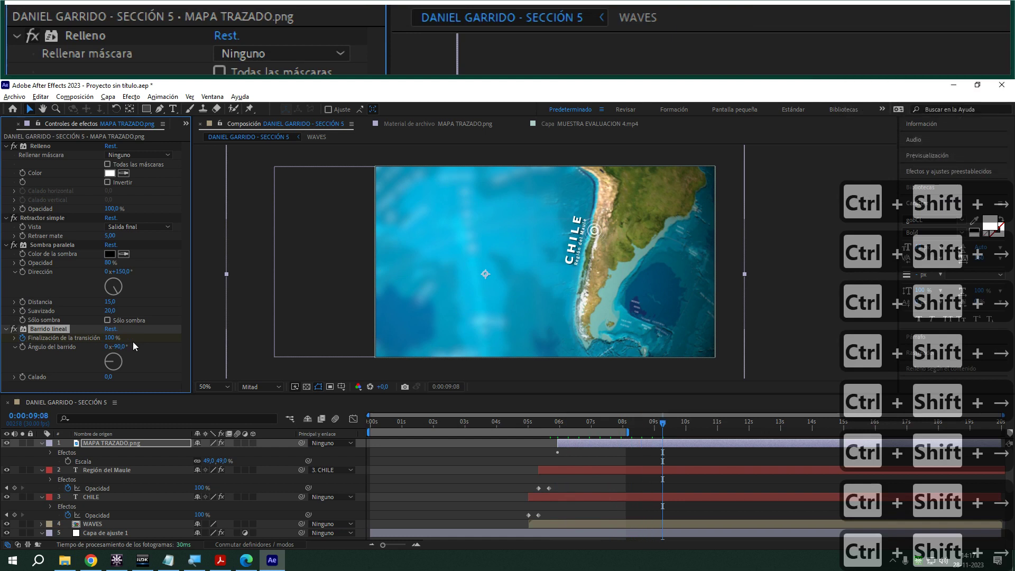
click(111, 338)
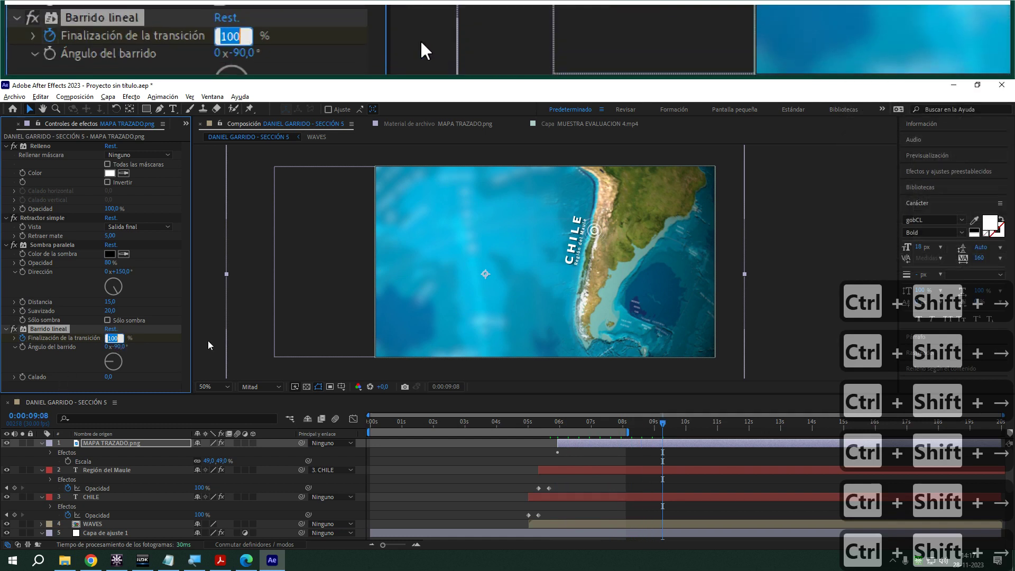
text(0)
key(Return)
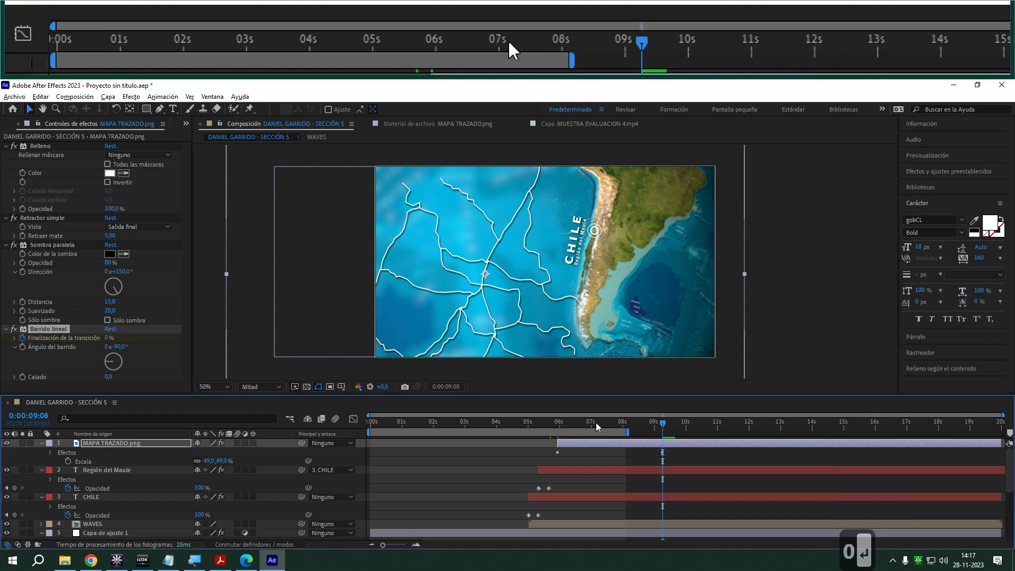
- Trim the start of Capa de ajuste 1 to about 5.3 seconds and extend the work area's end to about 11 seconds, checking with previews
key(KP_0)
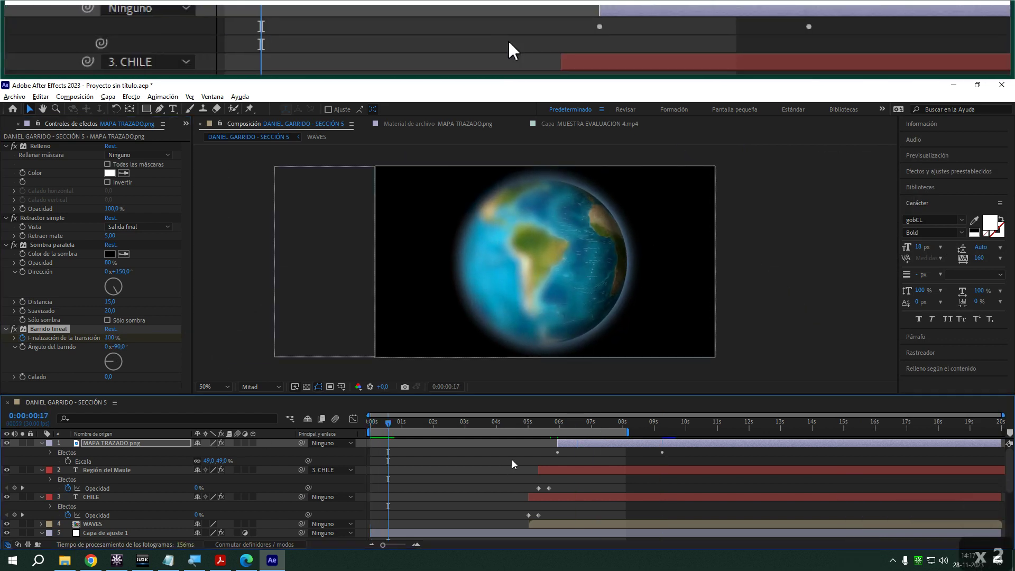
scroll(379, 499, down, 4)
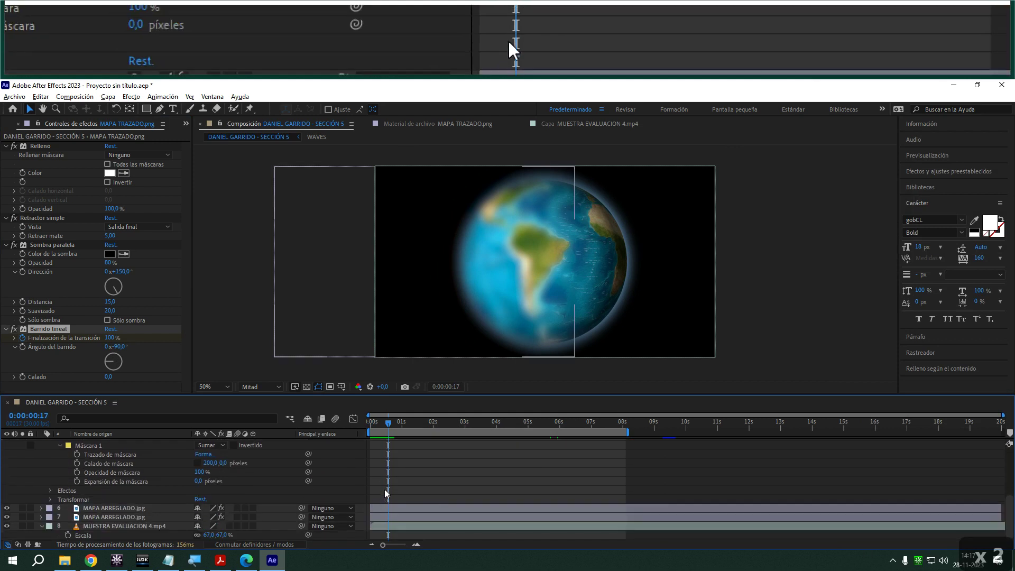
scroll(385, 489, up, 2)
drag(373, 481, 570, 487)
key(space)
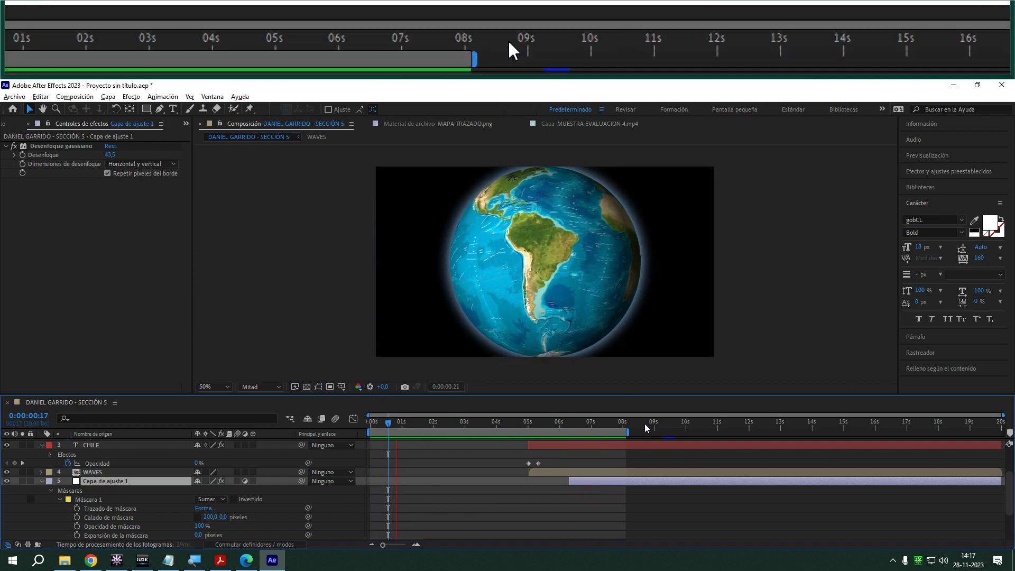
drag(627, 432, 720, 433)
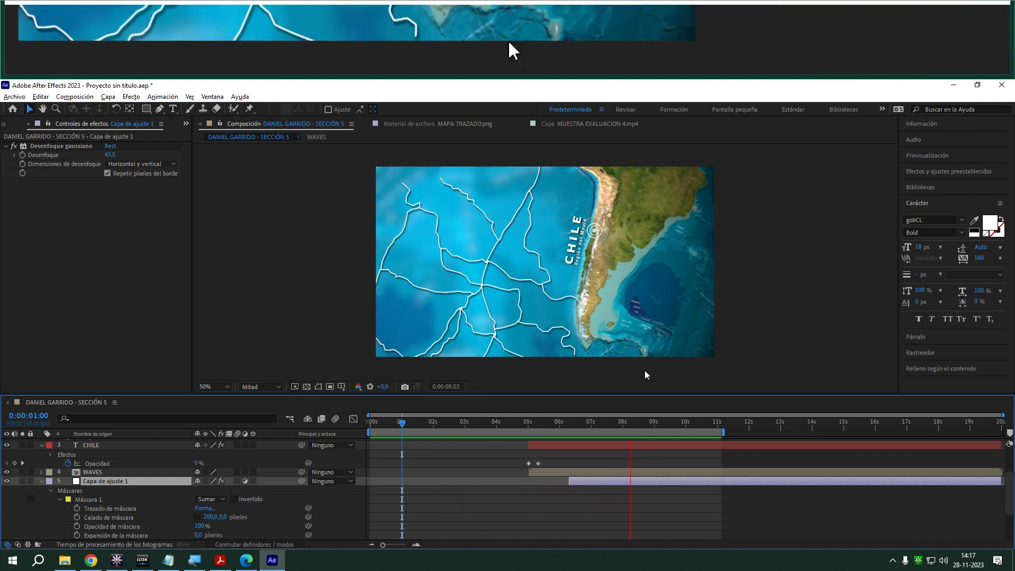
drag(586, 424, 557, 431)
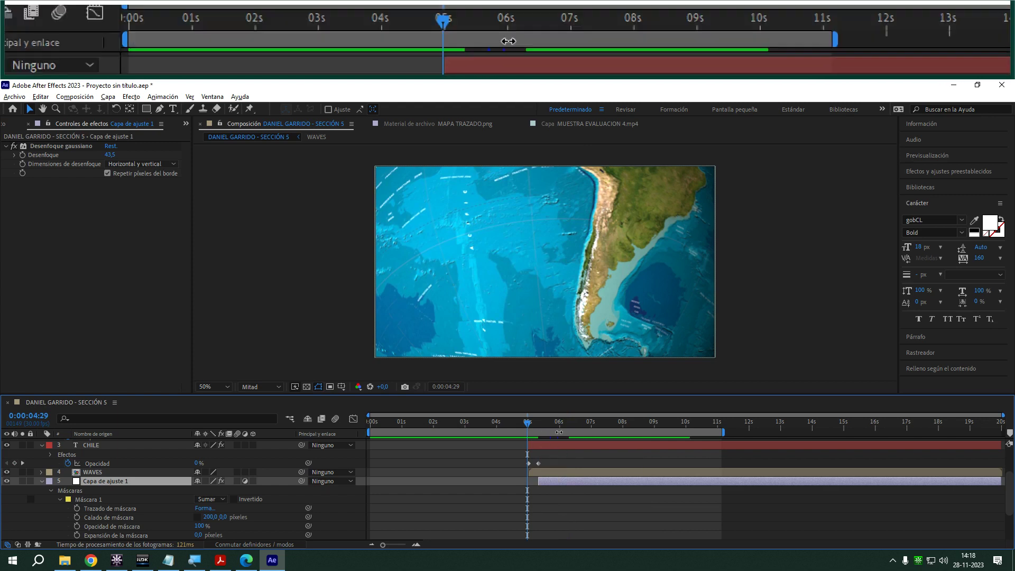
key(space)
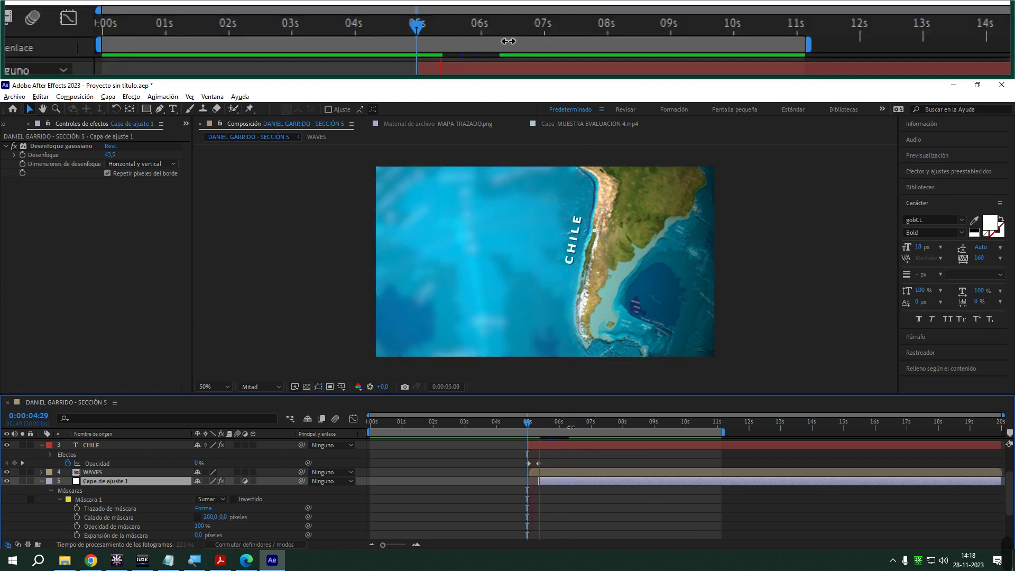
key(space)
- Enable Position keyframing on Capa de ajuste 1 at 0:00:06:26 and move the layer outside the frame to -516, 360
click(561, 422)
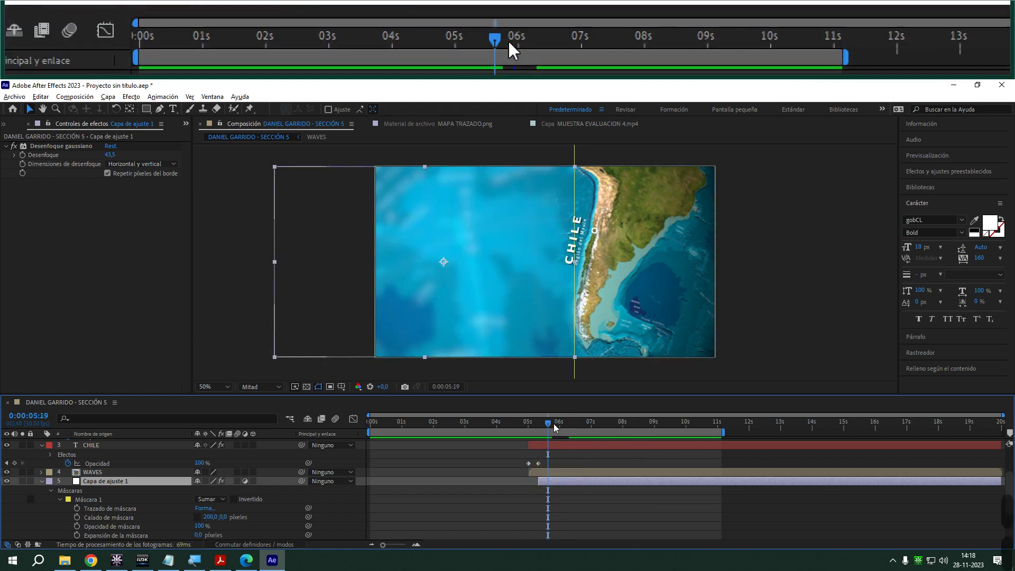
click(585, 423)
drag(598, 424, 586, 426)
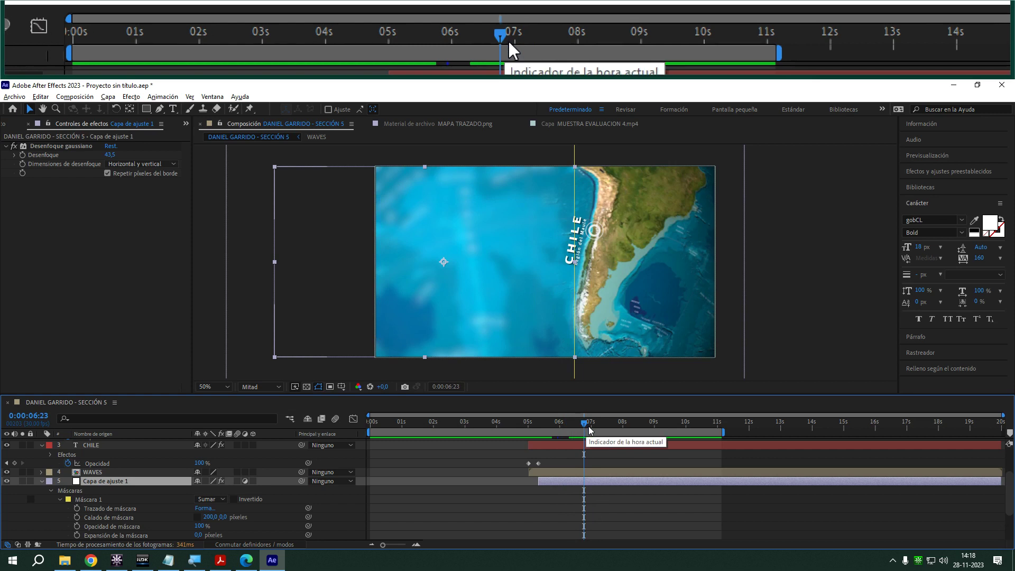
click(589, 427)
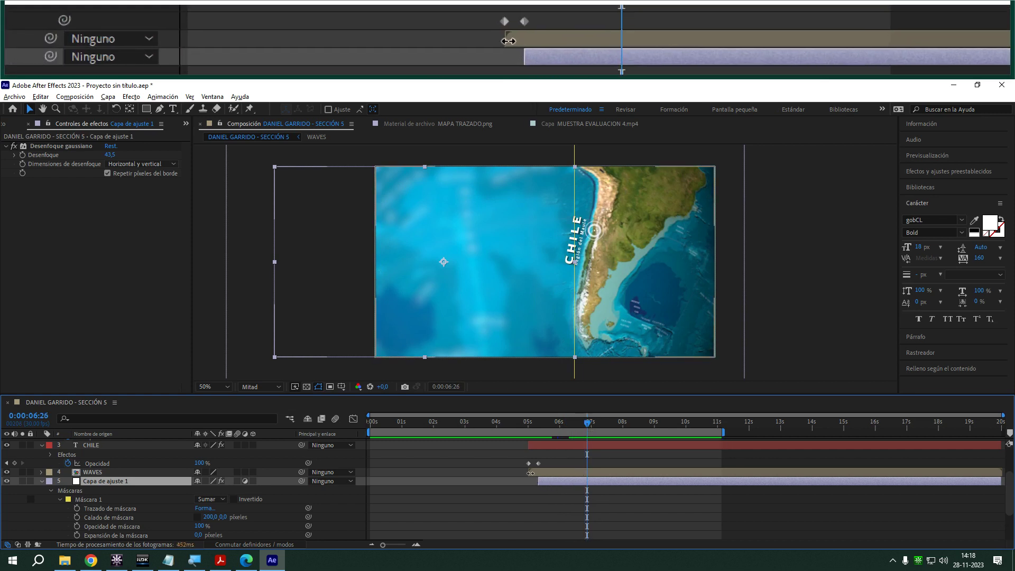
click(579, 472)
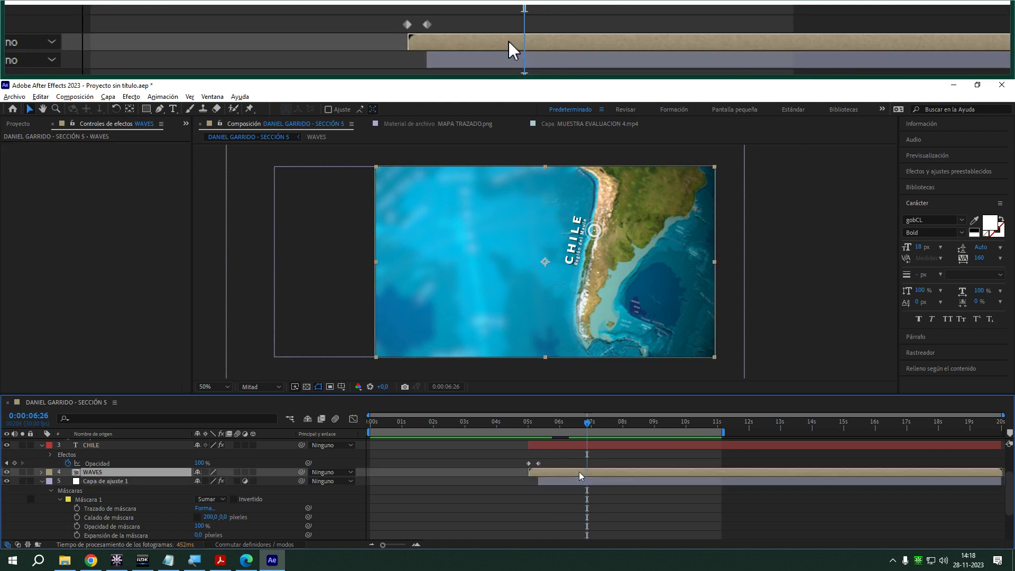
click(576, 480)
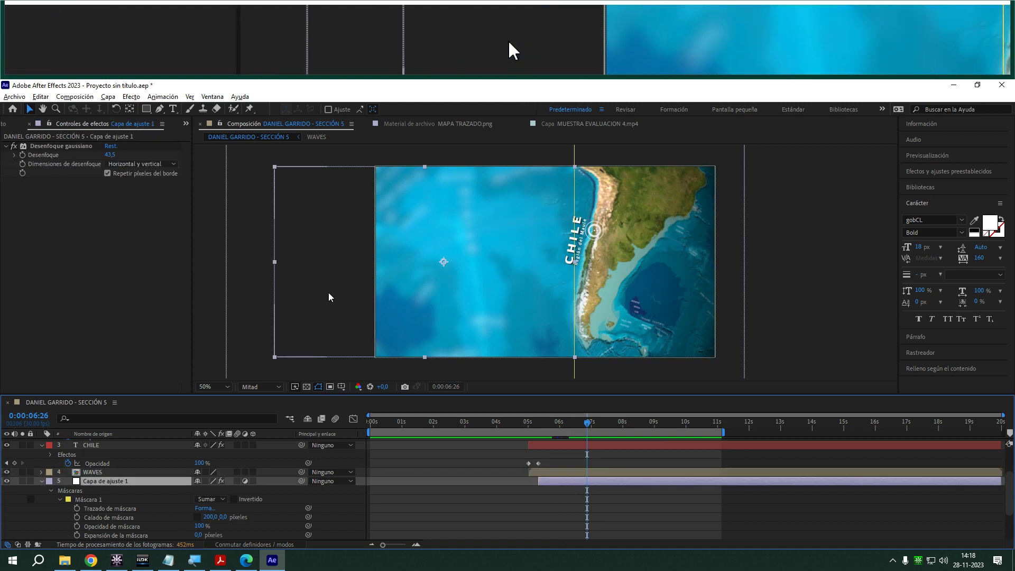
key(p)
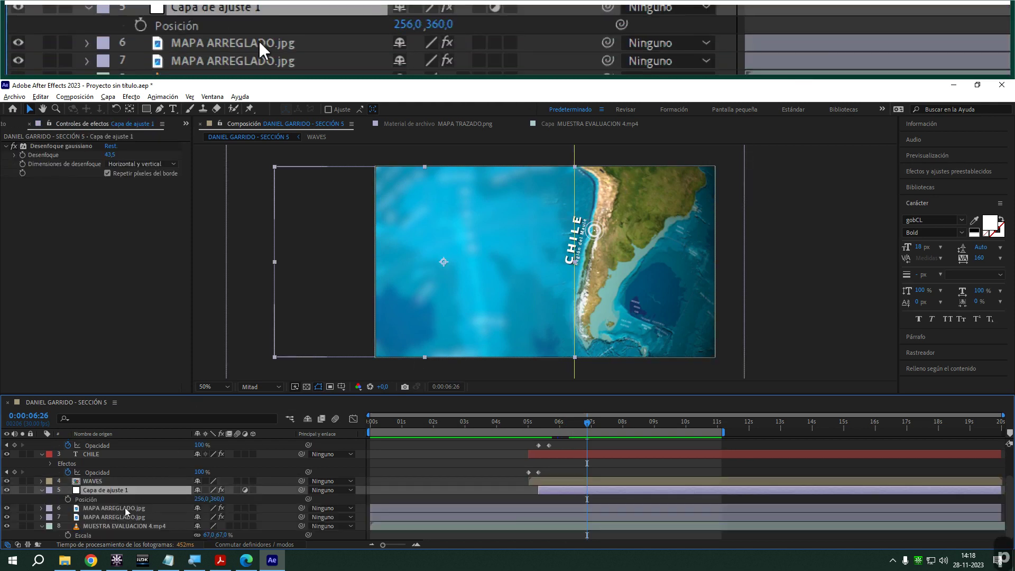
click(68, 500)
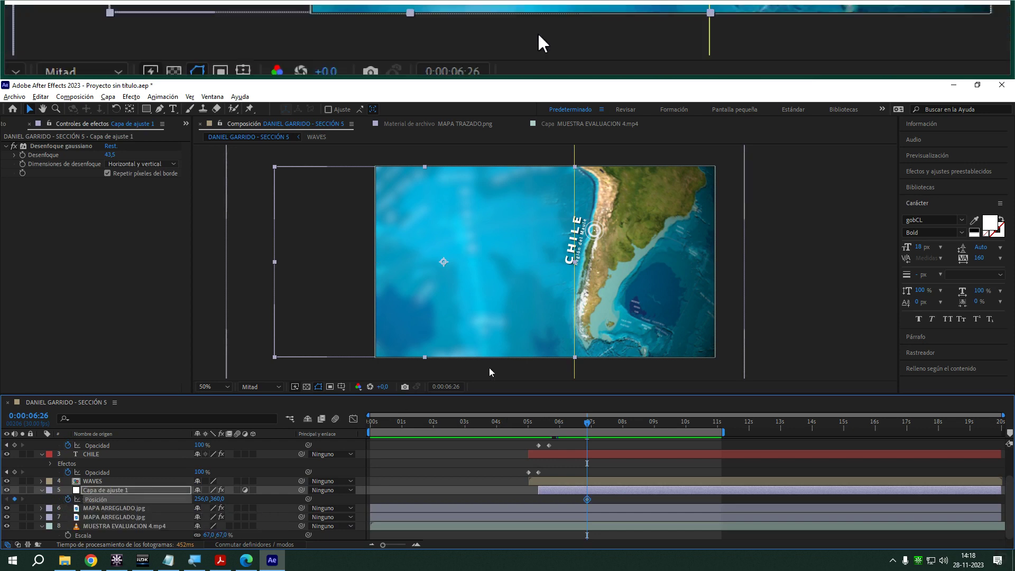
drag(516, 327, 312, 349)
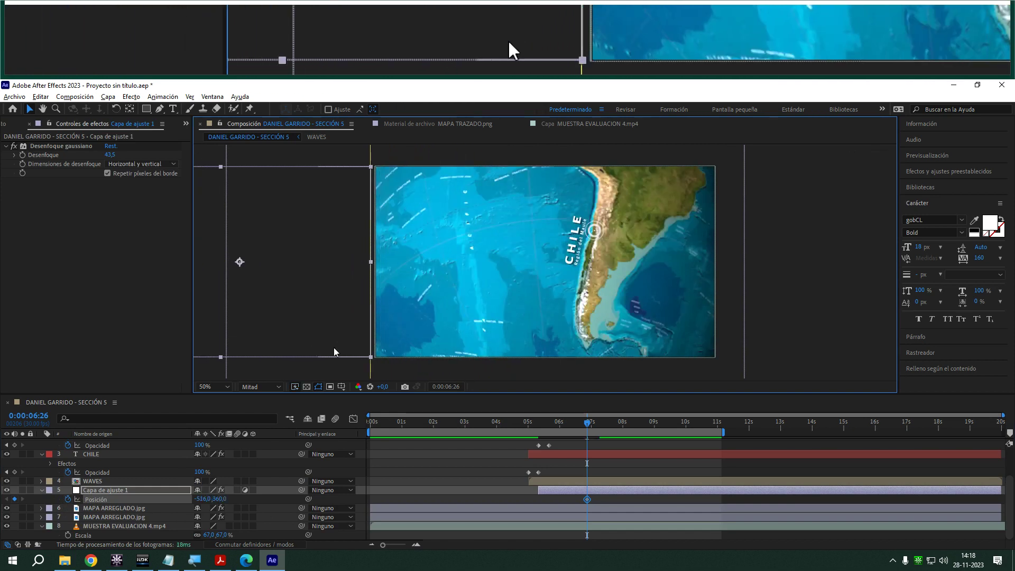
- Advance the current time to 0:00:08:07 and move Capa de ajuste 1 back over the ocean to position 308, 360
key(ctrl+shift+Right)
key(ctrl+shift+Right)
key(ctrl+shift+Right)
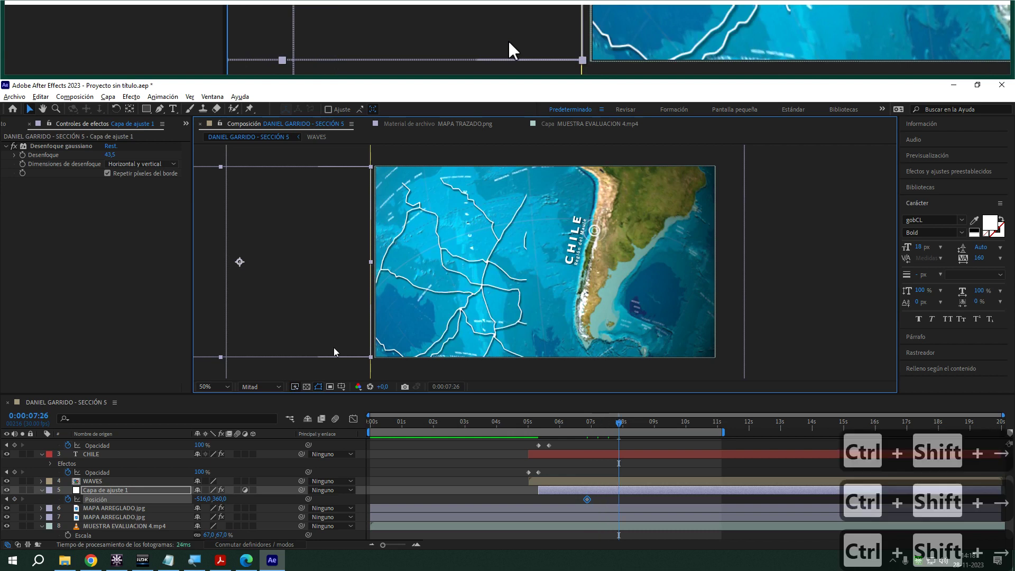
key(ctrl+shift+Right)
key(ctrl+Left)
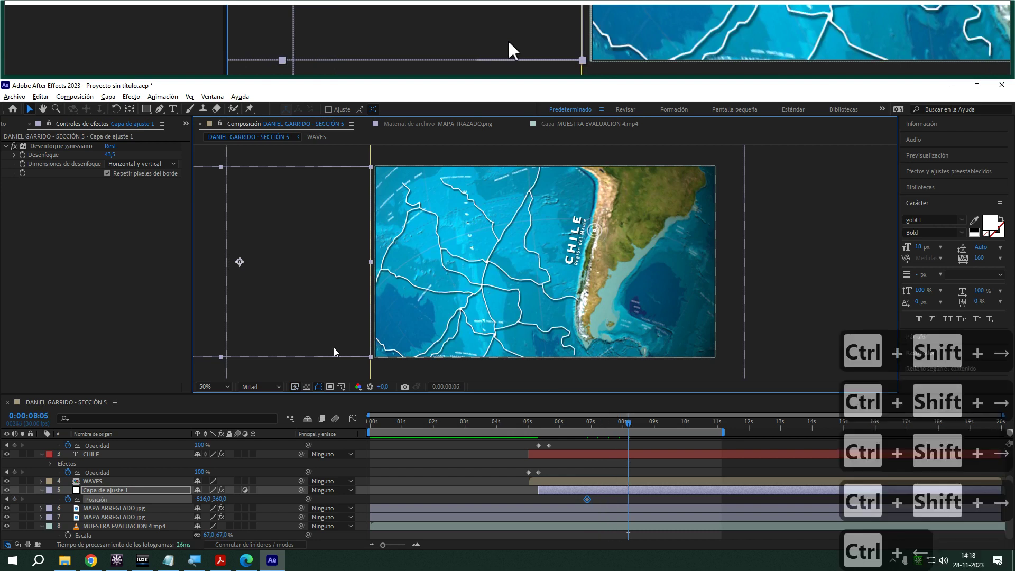
key(ctrl+Left)
key(ctrl+Right)
key(ctrl+Right)
key(ctrl+Right)
key(ctrl+Right)
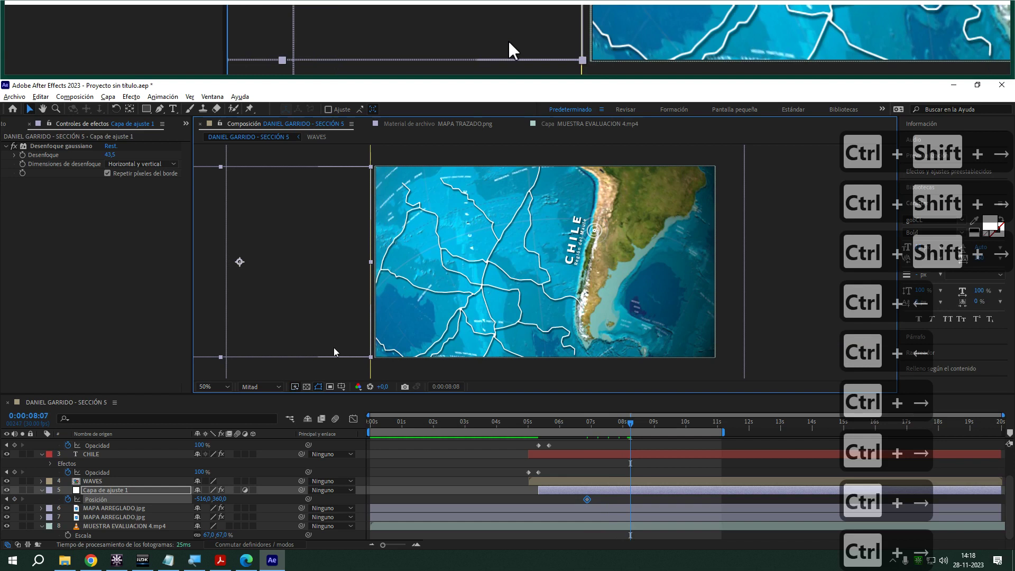
key(ctrl+Left)
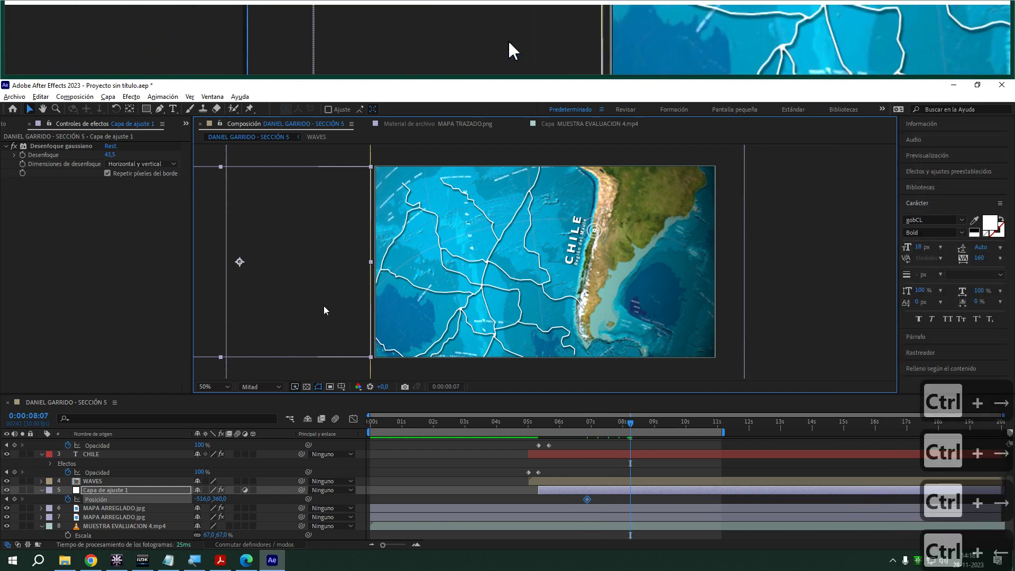
drag(320, 307, 535, 304)
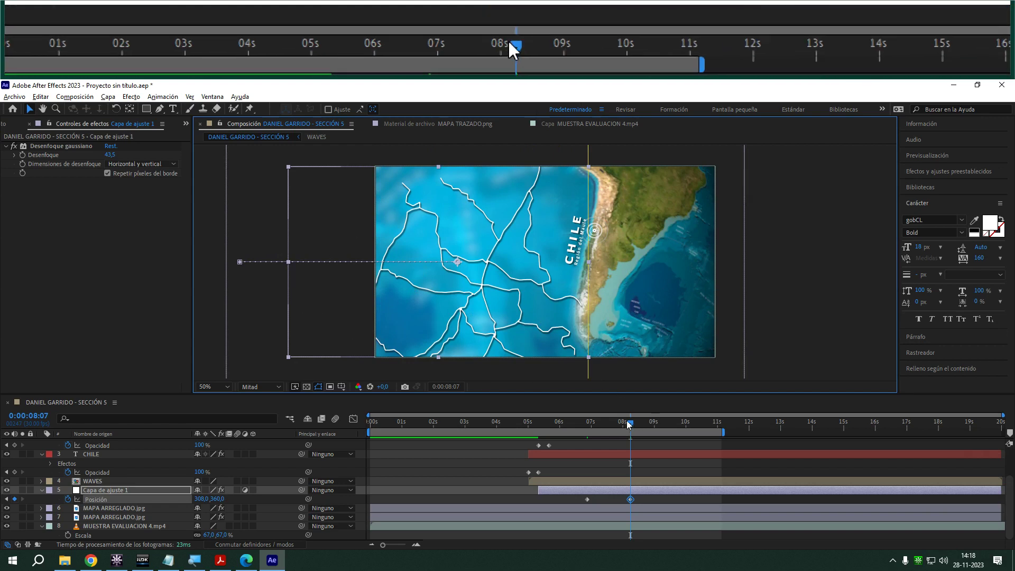
- Preview the composition from the beginning to check the blur layer's sliding movement
drag(629, 424, 614, 423)
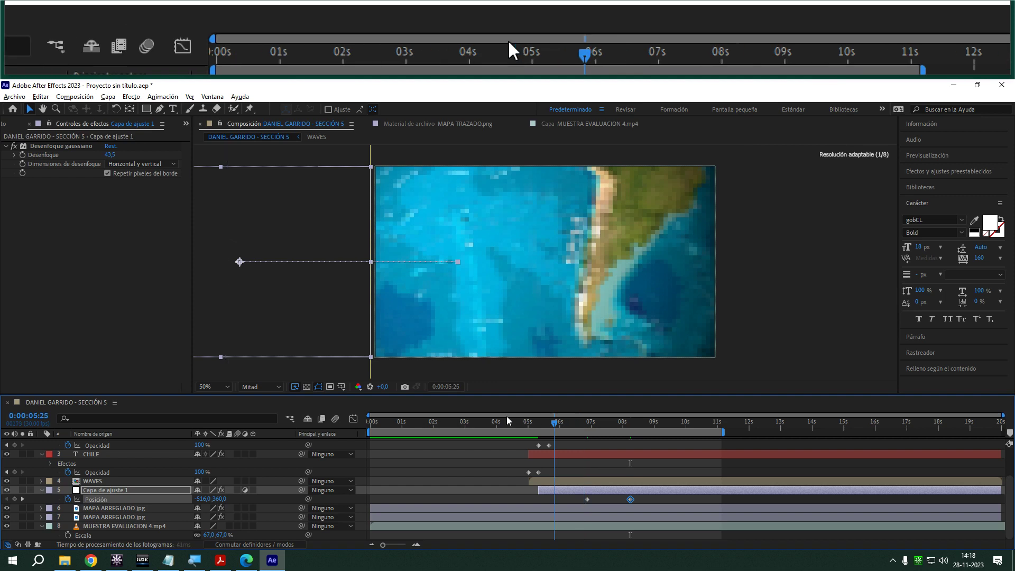
key(Home)
key(space)
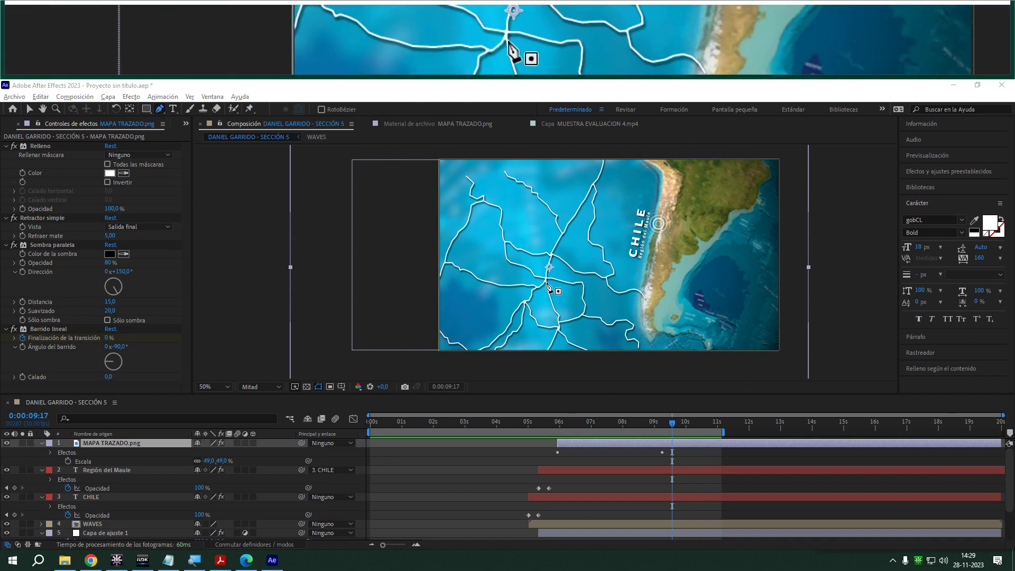
key(period)
key(period)
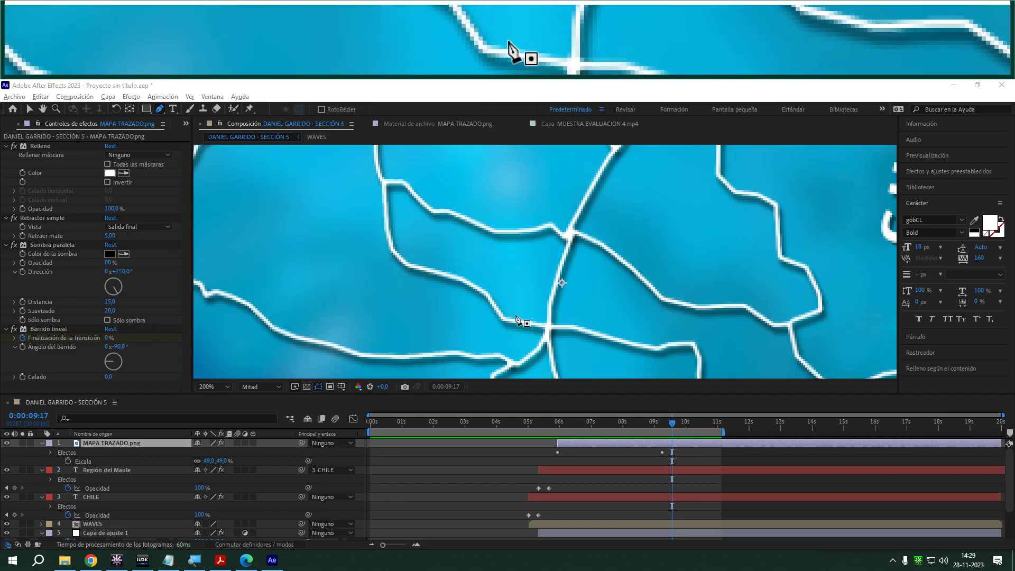
click(504, 341)
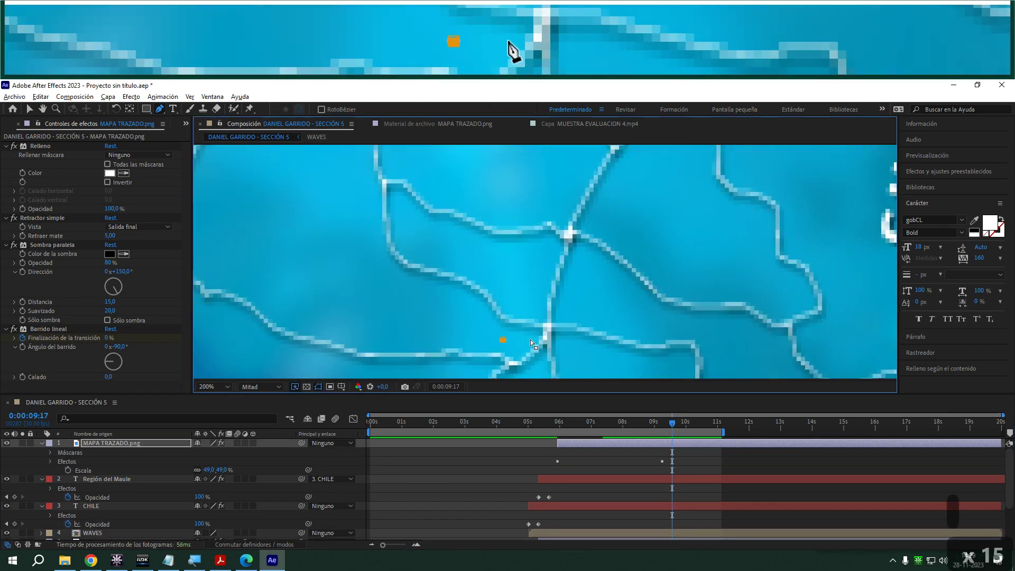
key(ctrl+z)
- Start a new mask path on MAPA TRAZADO.png with the Pen tool at the southwestern road junction
key(space)
drag(496, 352, 576, 173)
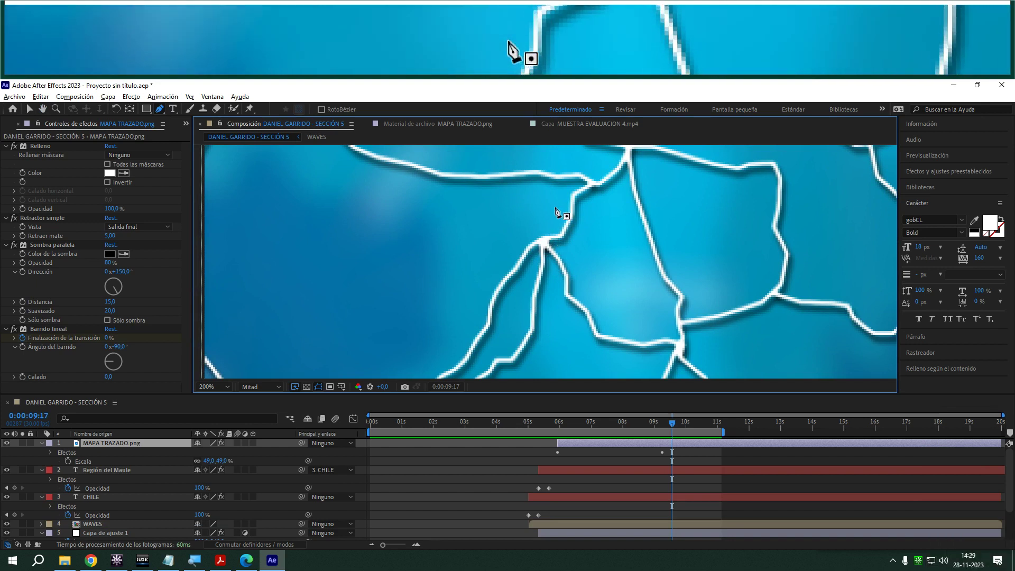
key(space)
drag(539, 204, 398, 263)
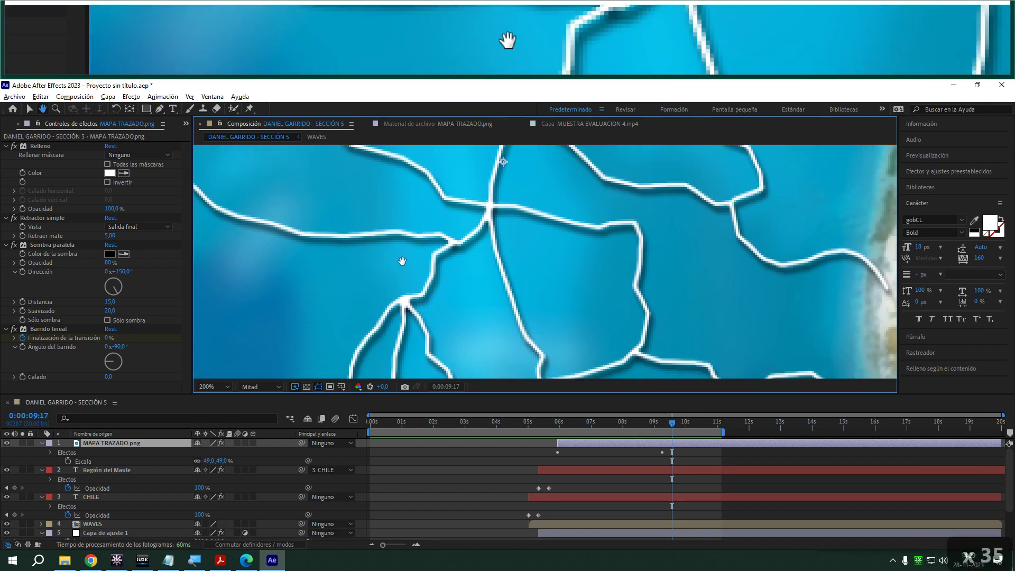
scroll(407, 305, down, 1)
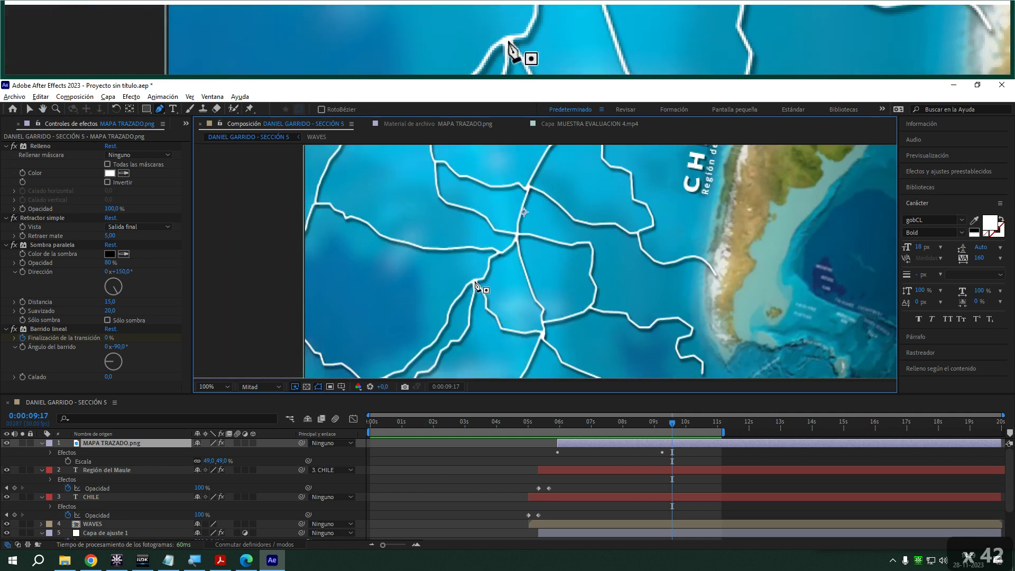
click(474, 281)
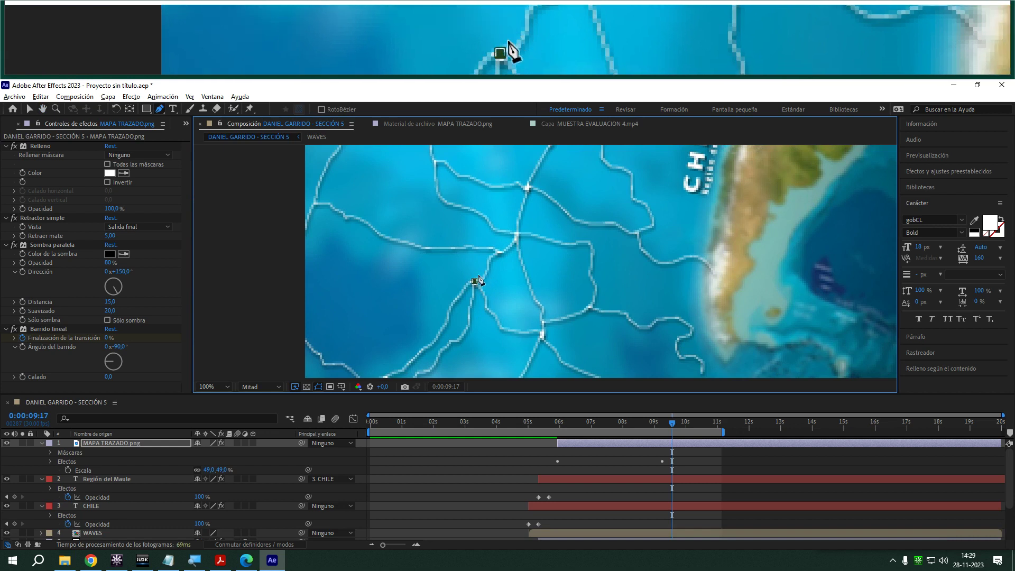
- Set the composition viewer's resolution to Completa
scroll(472, 278, up, 1)
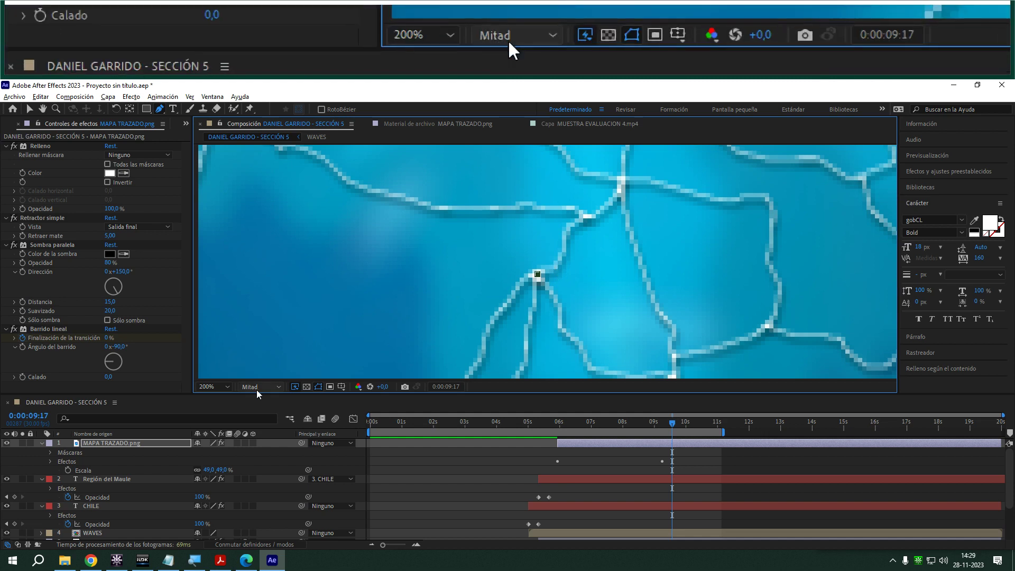
click(254, 388)
click(257, 406)
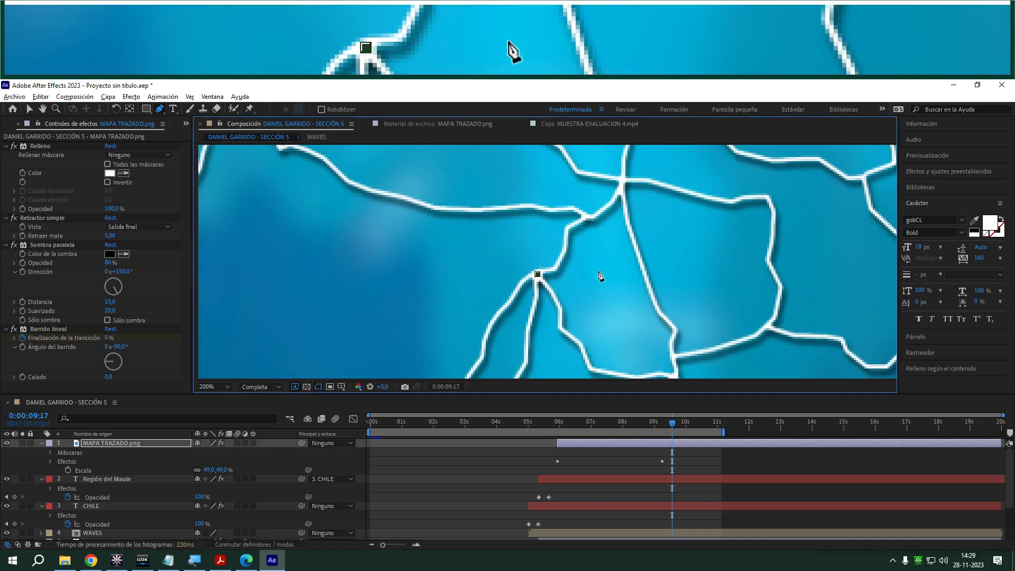
- Extend the mask path northeast along the road from the starting junction to the next fork
click(553, 272)
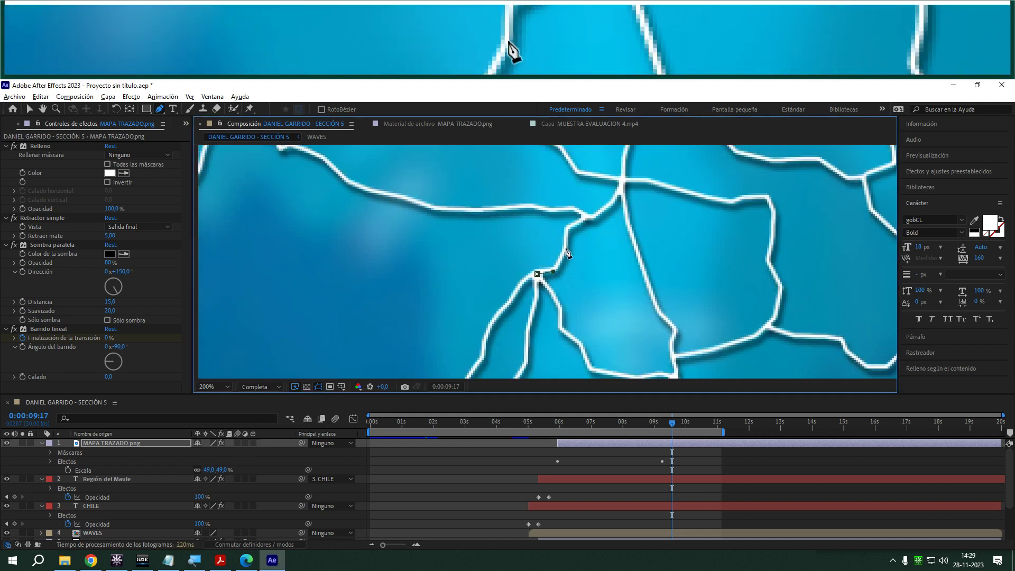
click(565, 247)
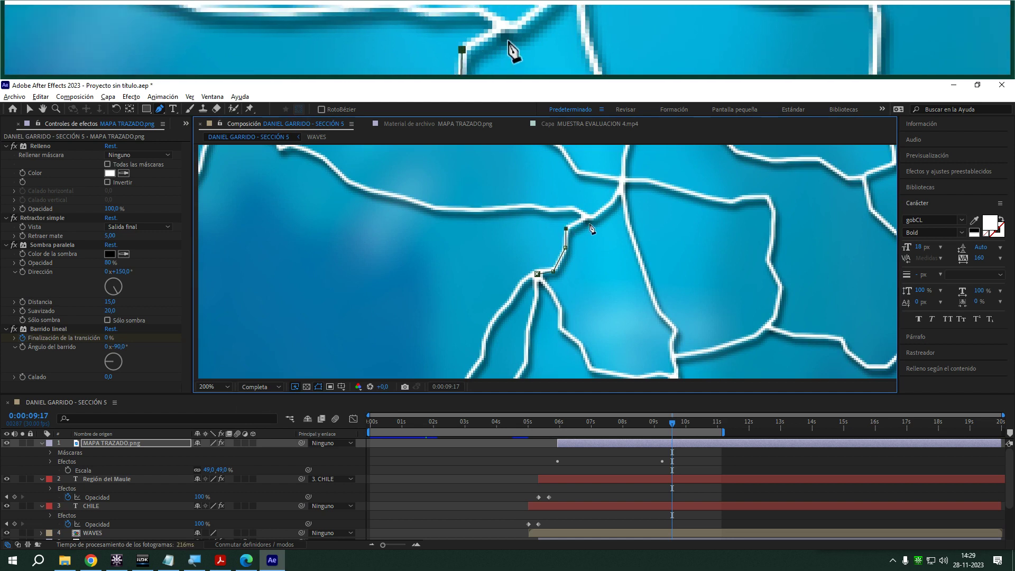
click(584, 216)
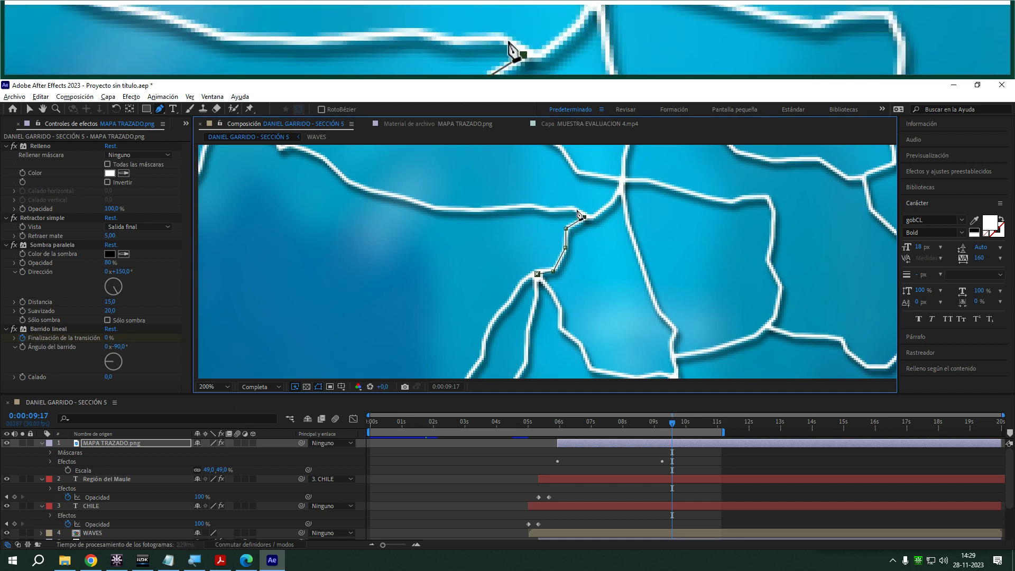
- Try to continue the mask path from the fork along the road running west
click(576, 209)
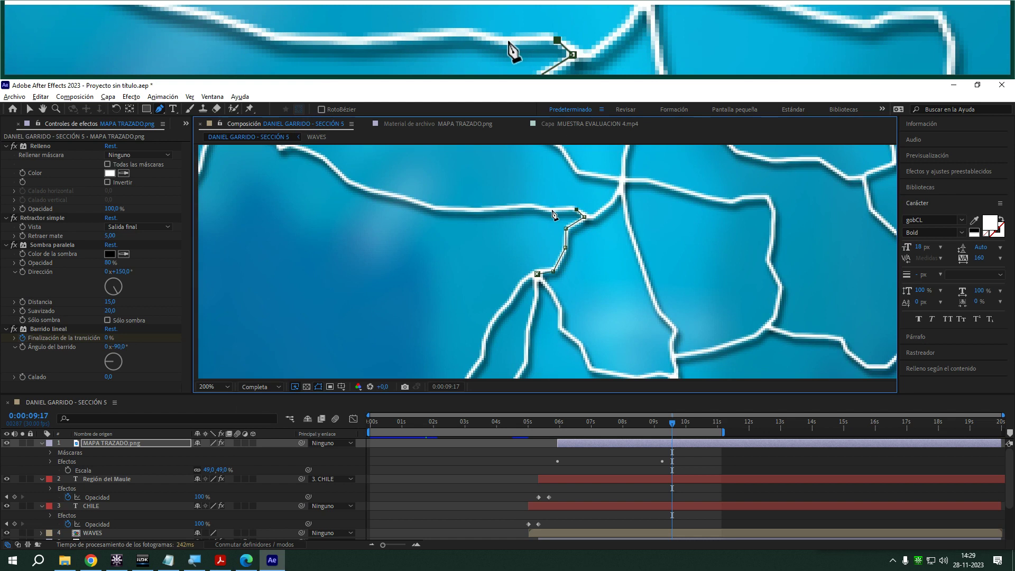
click(547, 210)
click(522, 204)
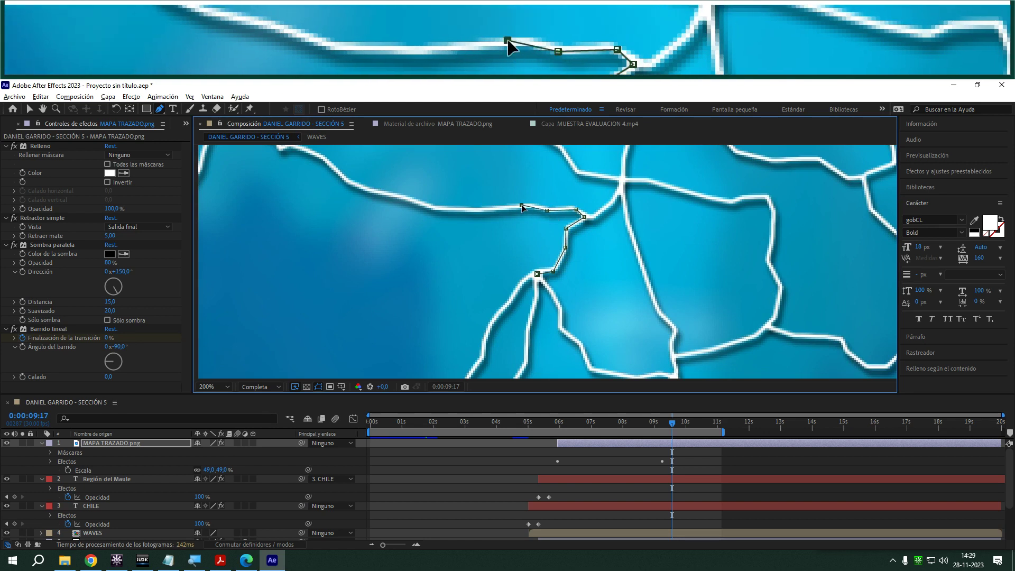
click(488, 212)
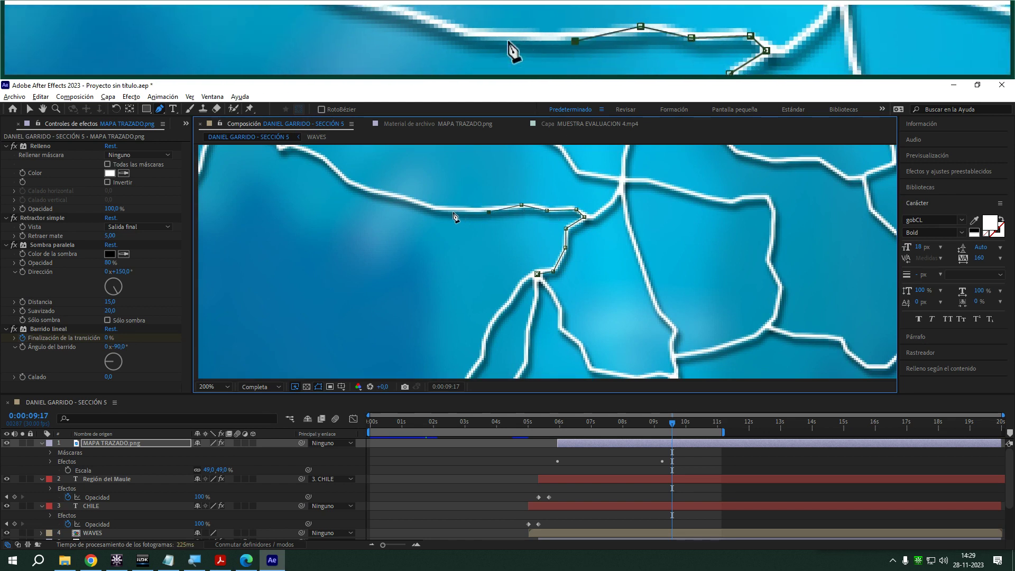
click(436, 209)
click(380, 192)
click(349, 183)
drag(341, 172, 459, 312)
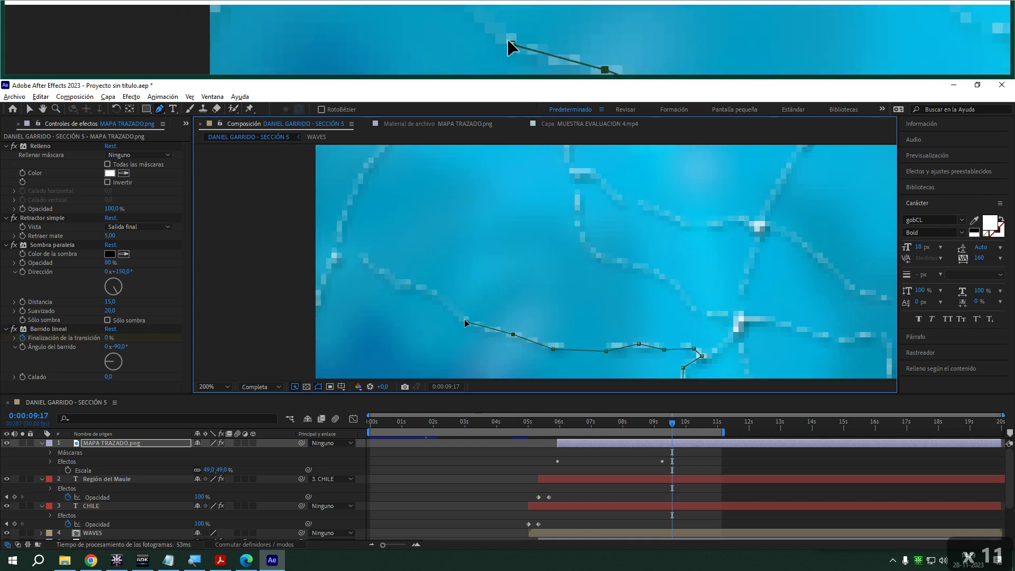
drag(467, 321, 487, 333)
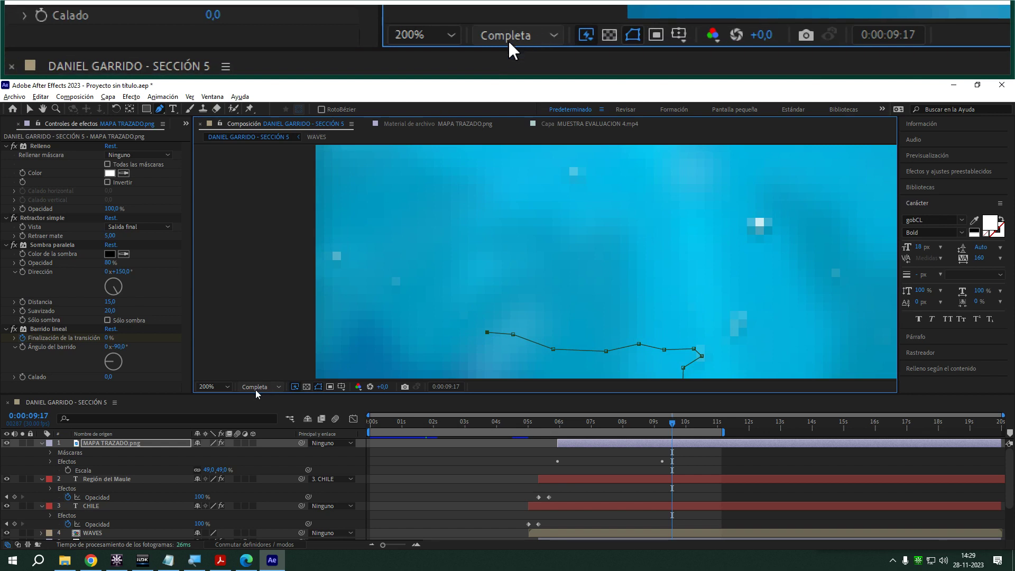
click(672, 424)
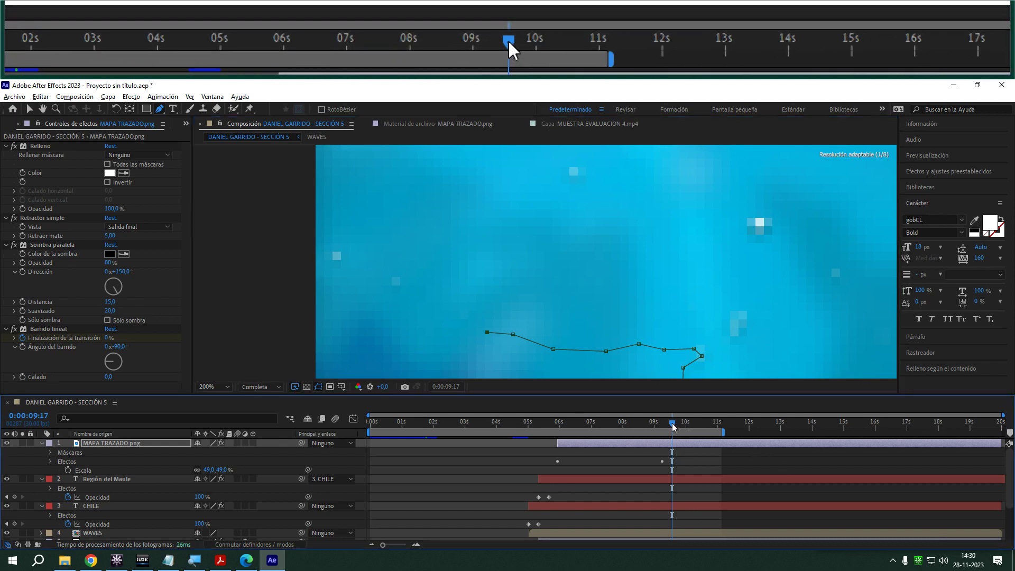
scroll(579, 348, down, 3)
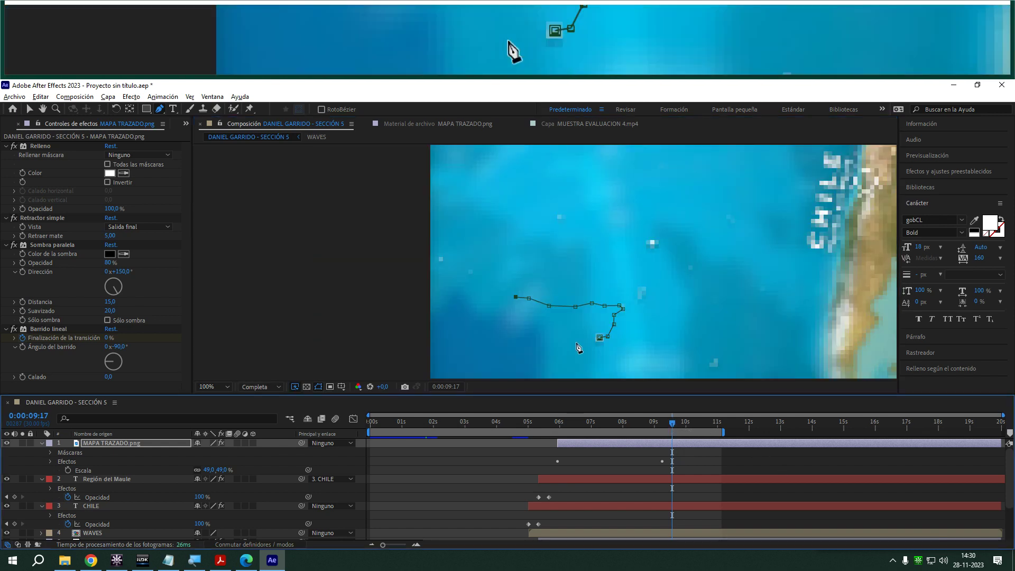
scroll(571, 302, up, 1)
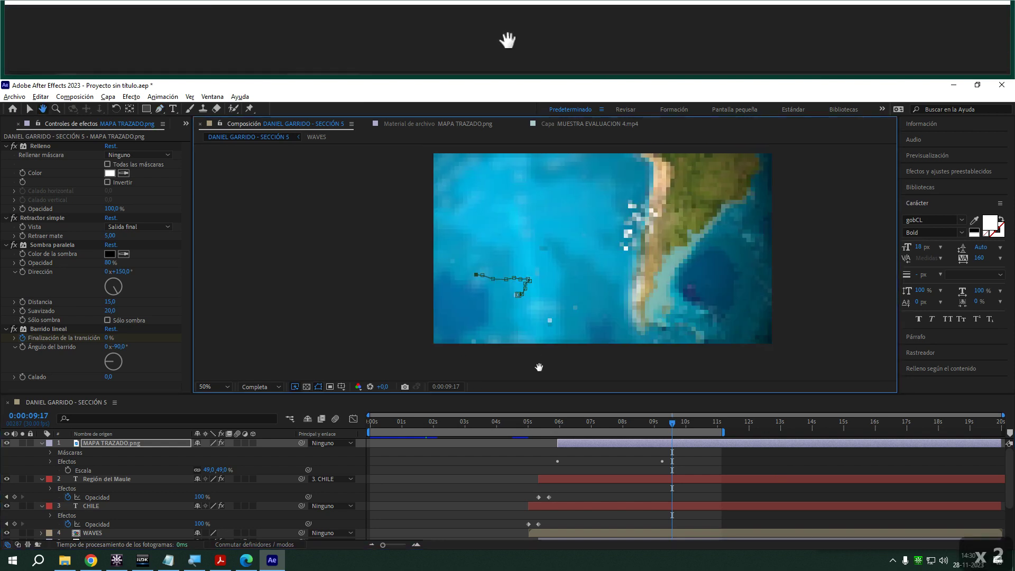
scroll(544, 333, up, 2)
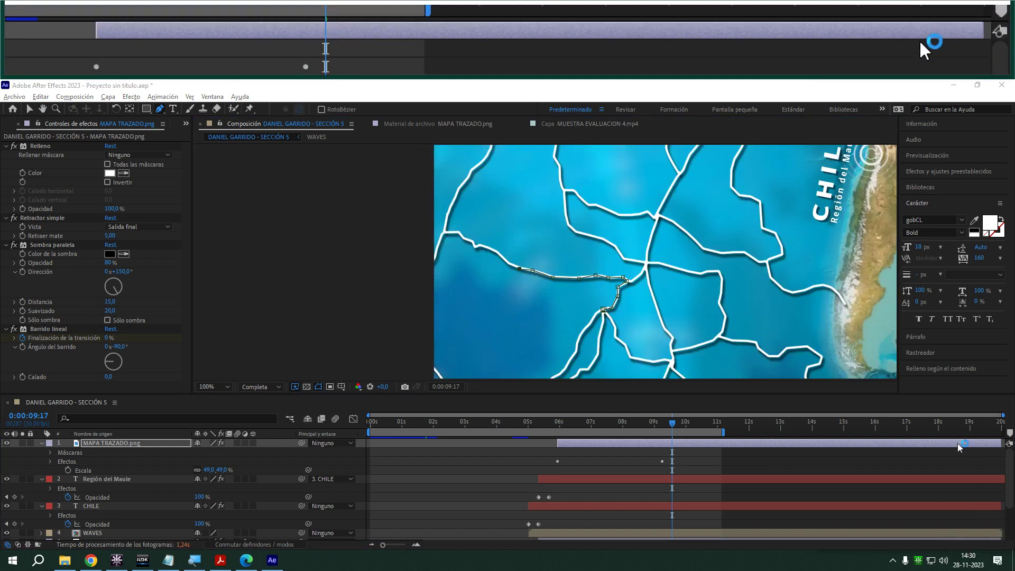
click(507, 262)
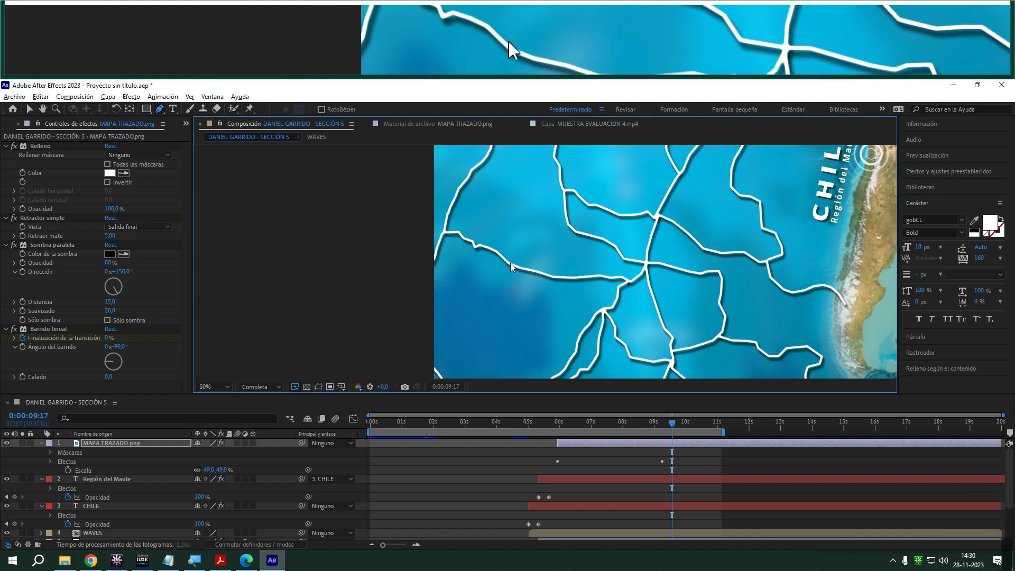
key(space)
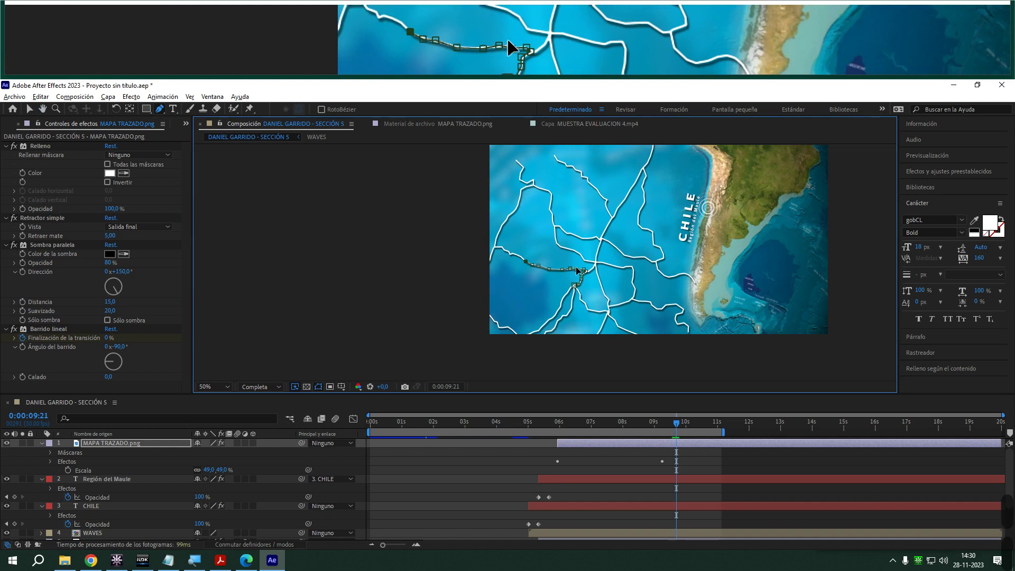
- Undo the mask points along the westward road, back to the fork
key(ctrl+z)
key(ctrl+z)
key(ctrl+z)
key(ctrl+z)
key(ctrl+z)
key(ctrl+z)
key(ctrl+z)
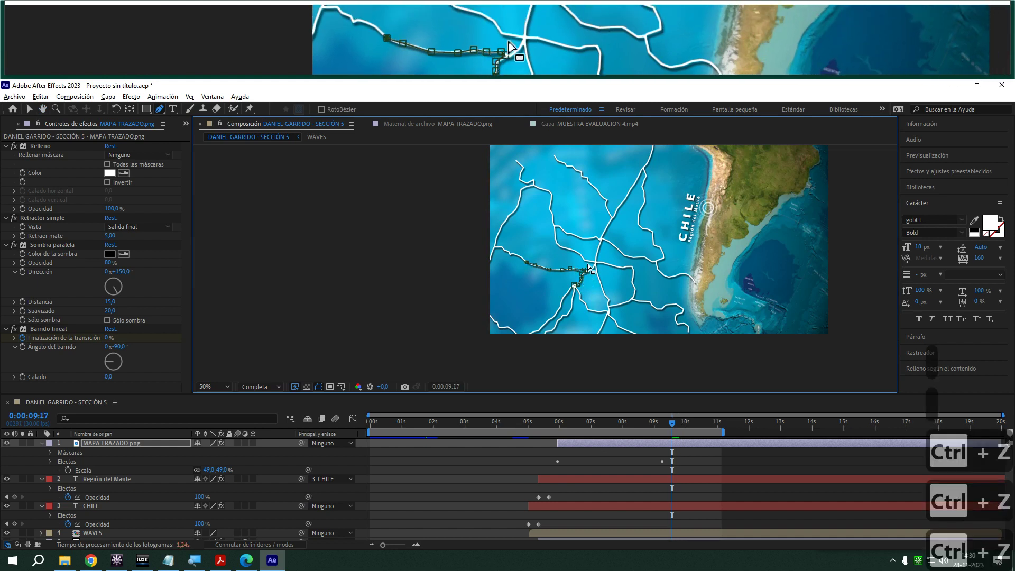
key(ctrl+z)
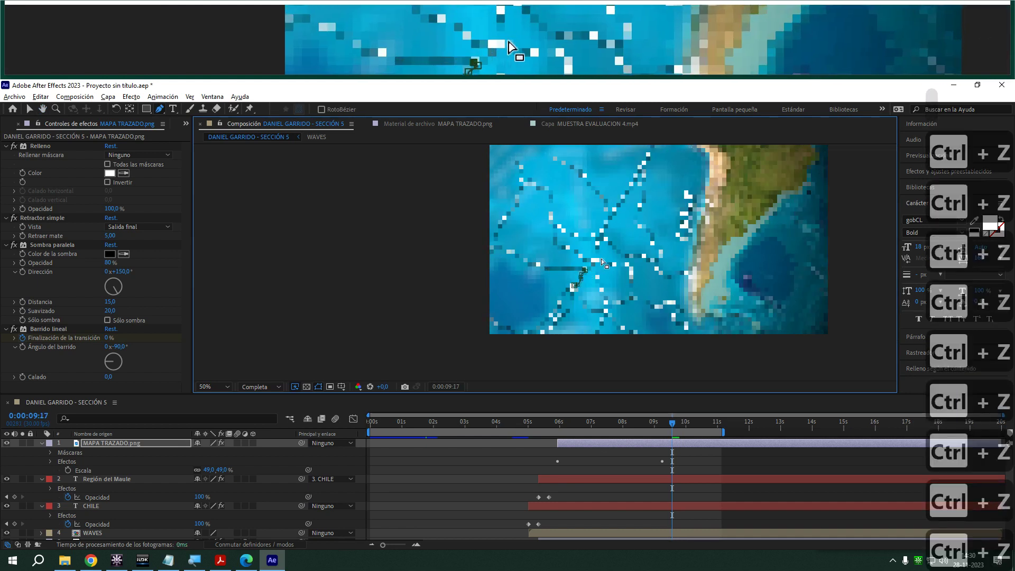
- Turn off the viewer's adaptive-resolution fast previews
scroll(589, 267, up, 1)
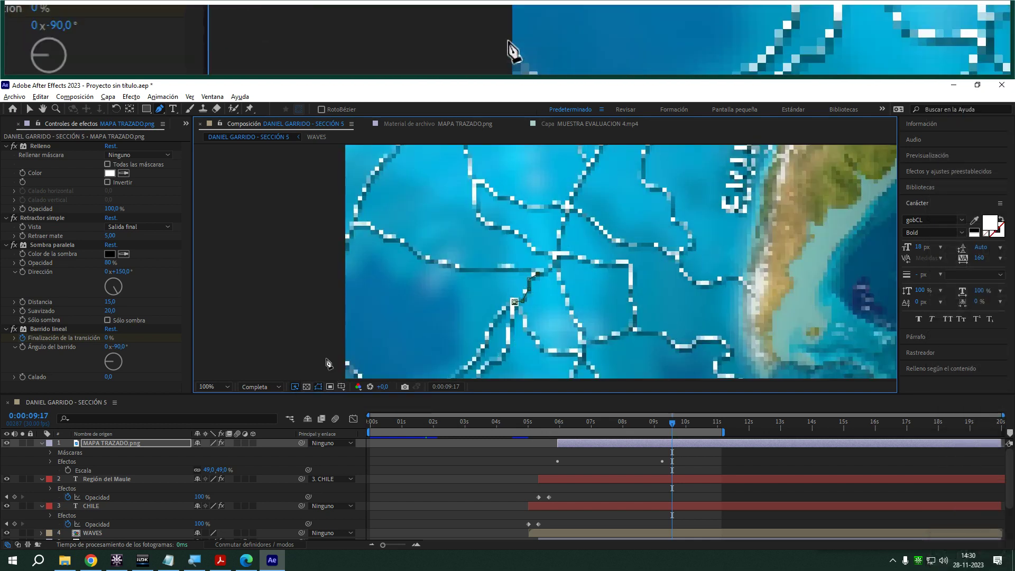
click(295, 386)
click(301, 398)
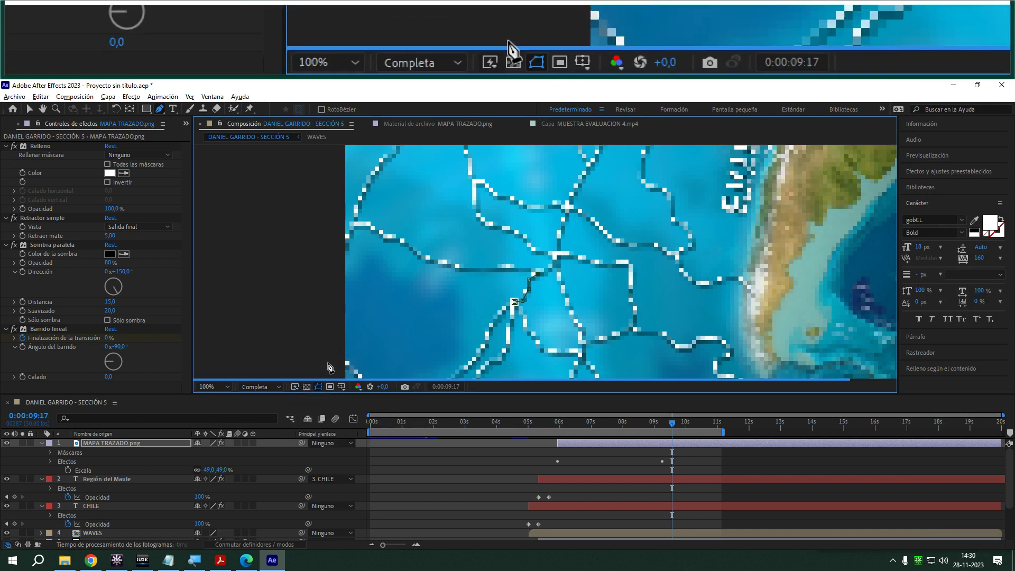
- Extend the mask path northeast to the central junction and on along the road curving northwest
click(548, 271)
click(556, 260)
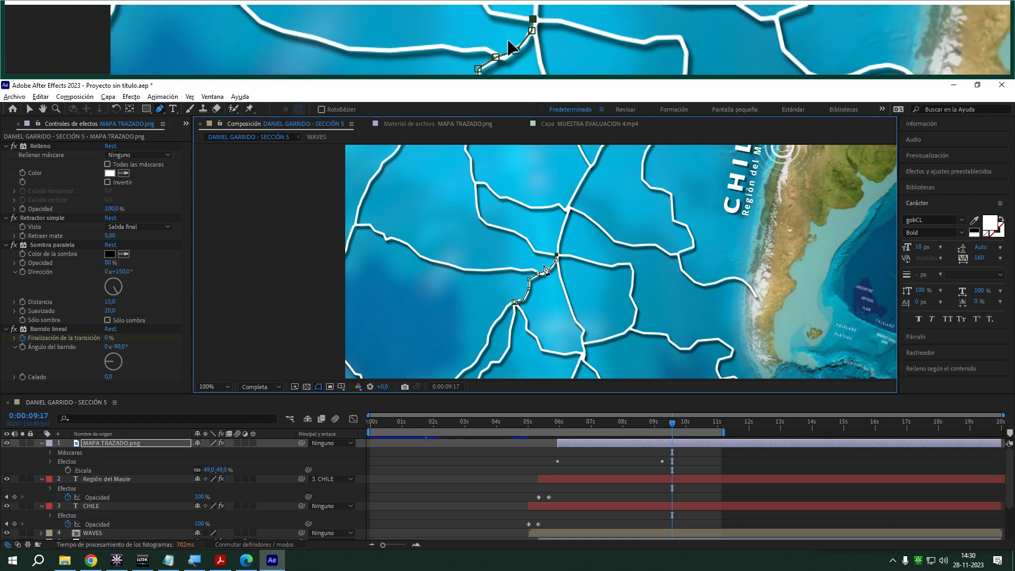
click(524, 237)
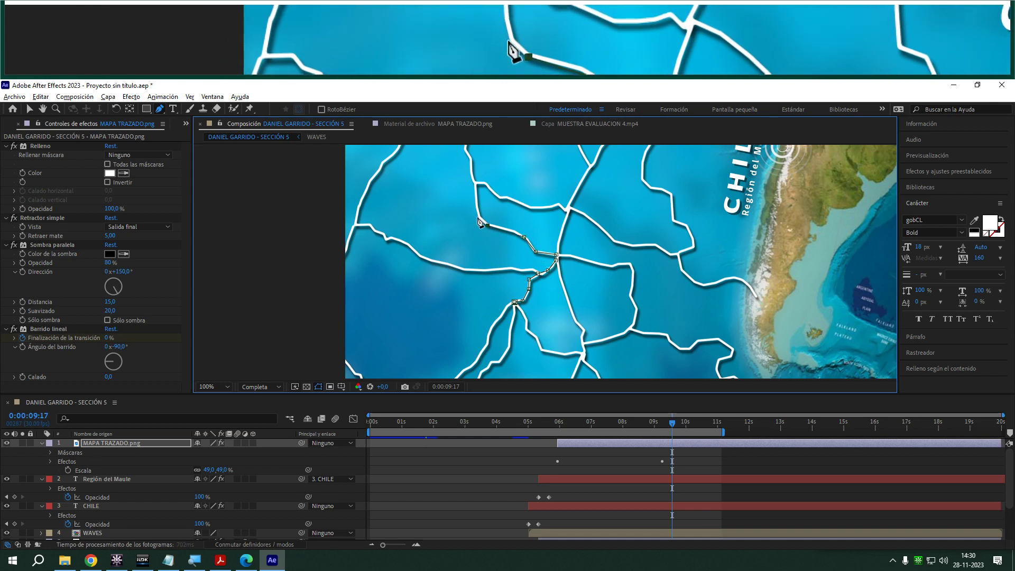
click(479, 216)
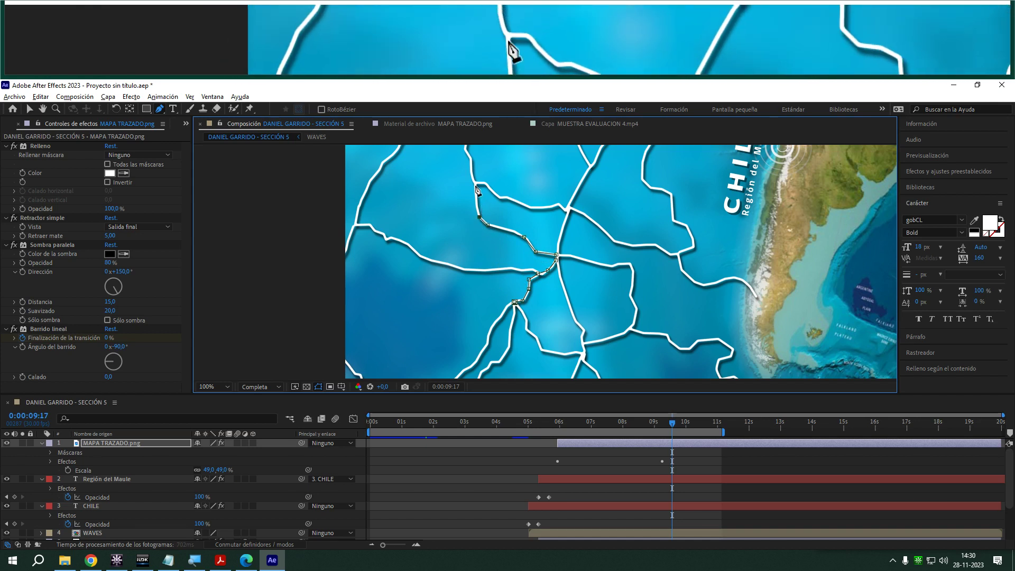
- Continue the mask path north past the side-road fork, up to the bend below the northwestern roads
drag(476, 177, 541, 279)
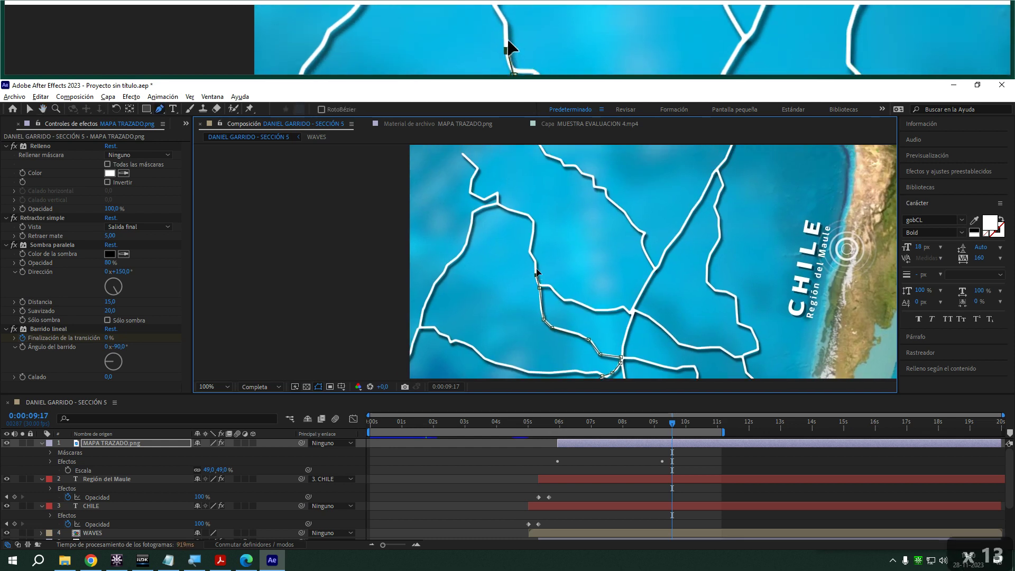
click(529, 250)
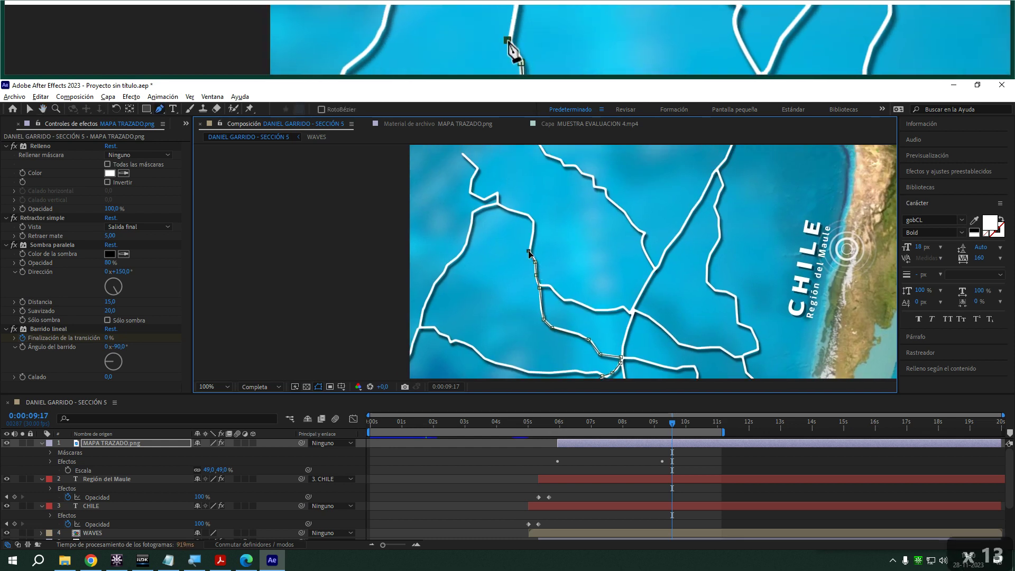
click(533, 231)
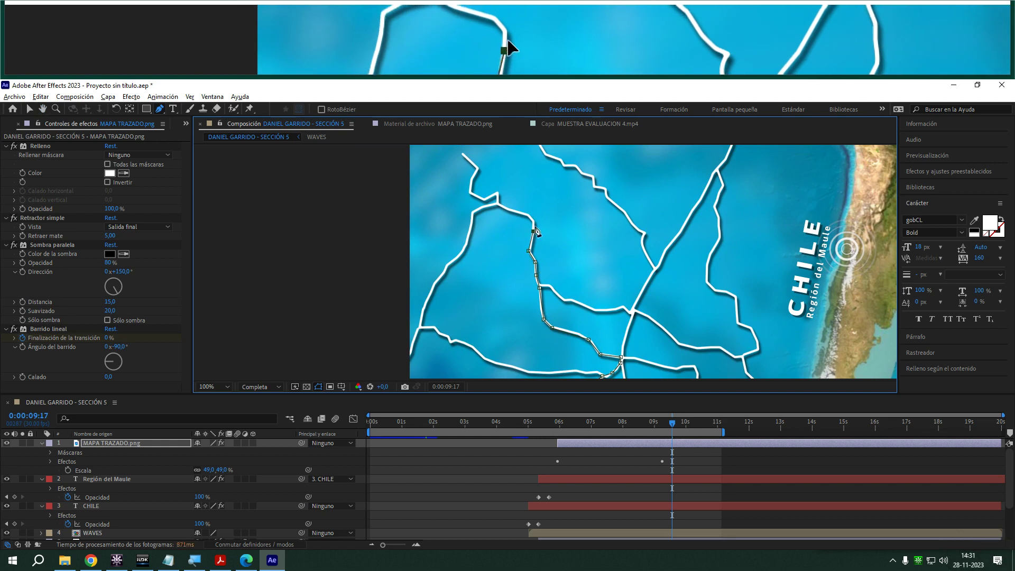
click(532, 221)
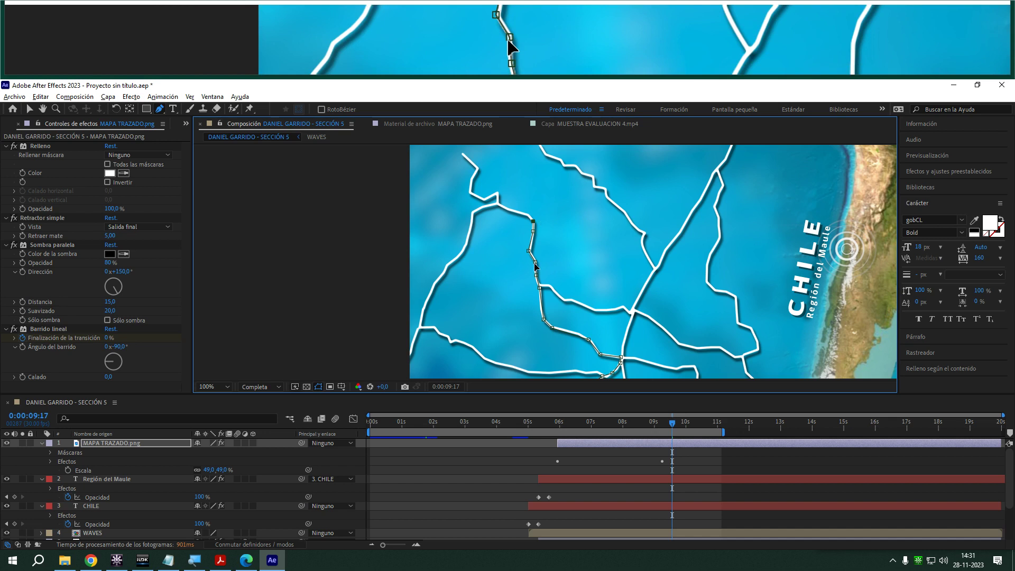
scroll(580, 269, down, 1)
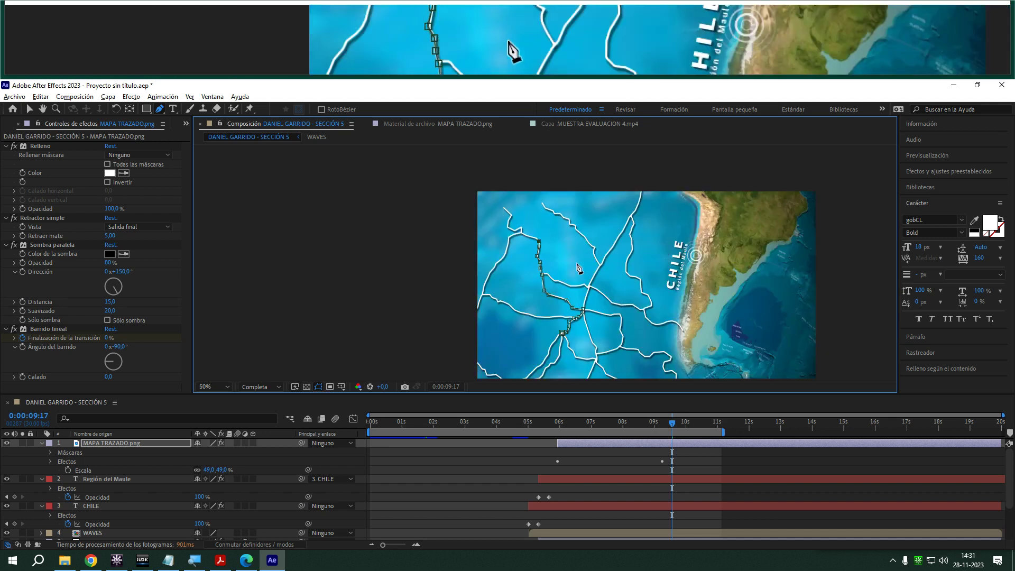
scroll(585, 290, up, 1)
drag(563, 309, 626, 293)
key(g)
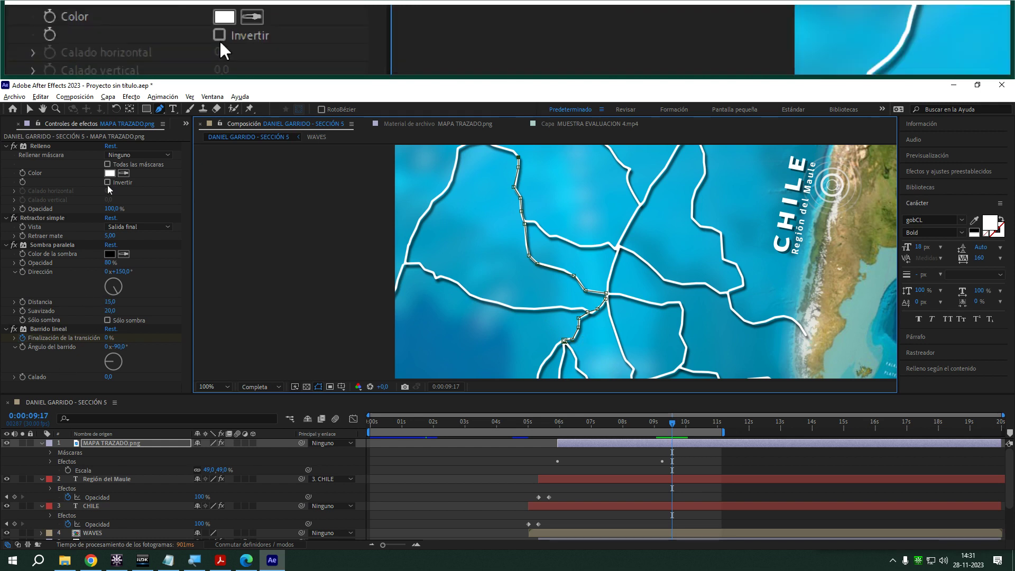
- Collapse the Relleno, Retractor simple, Sombra paralela and Barrido lineal effect settings of the MAPA TRAZADO.png layer
click(60, 218)
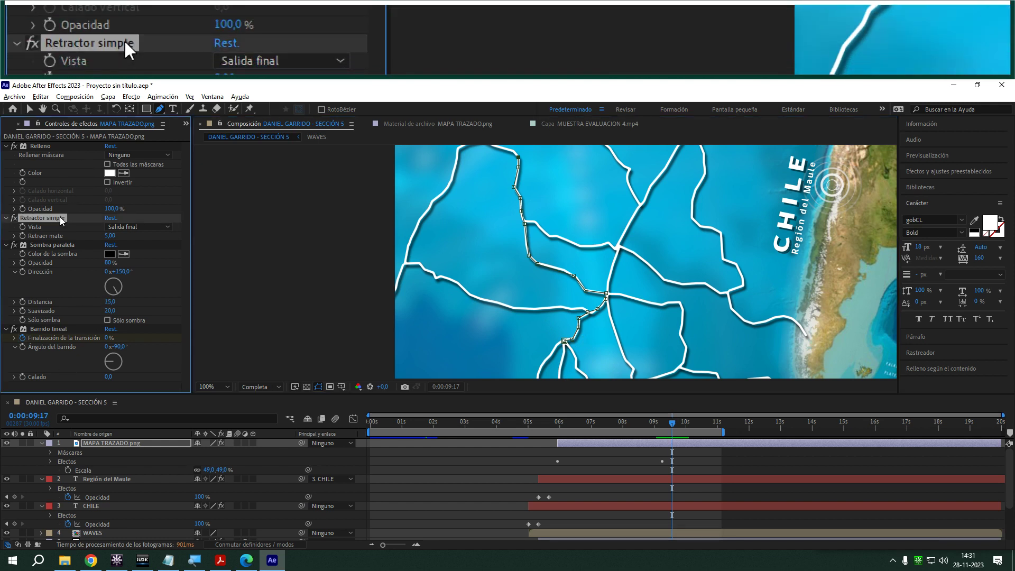
scroll(585, 221, up, 2)
scroll(566, 247, down, 2)
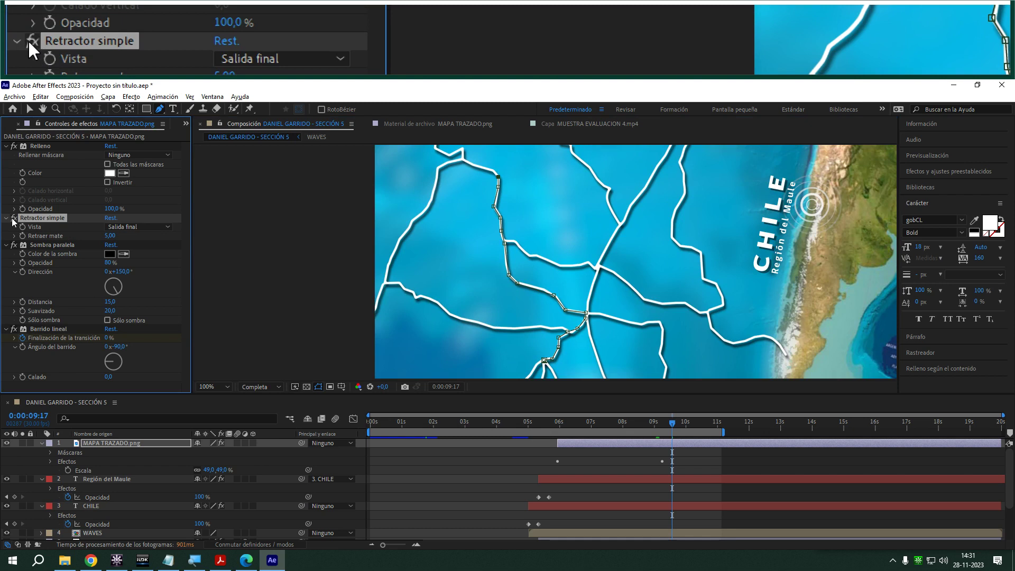
click(41, 147)
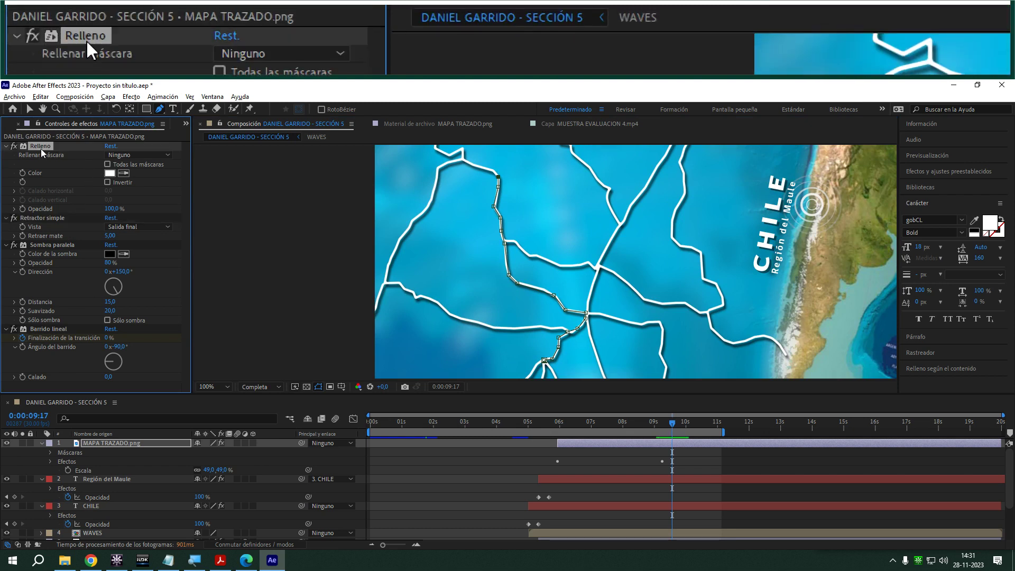
click(7, 146)
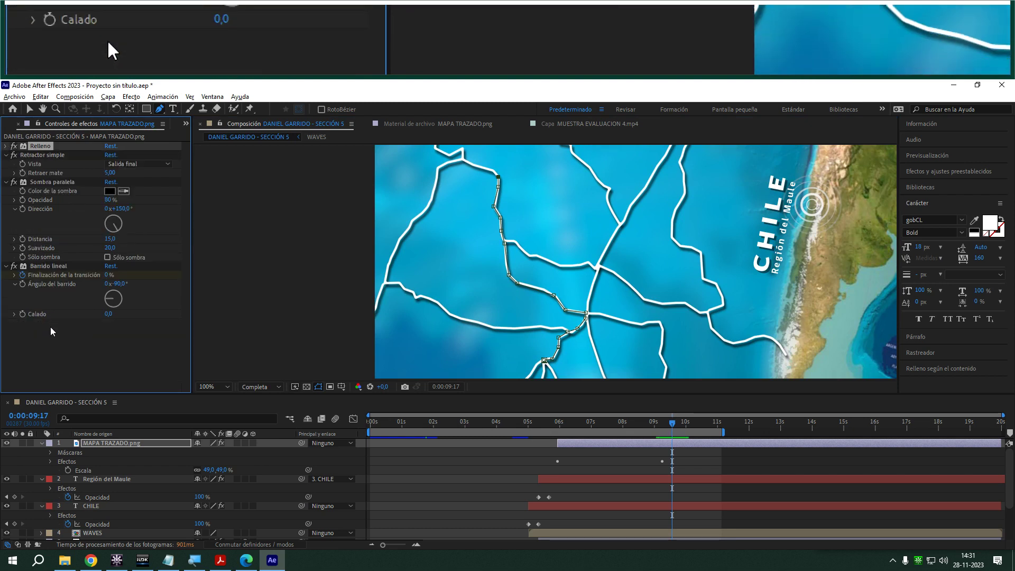
click(7, 156)
click(6, 164)
click(7, 174)
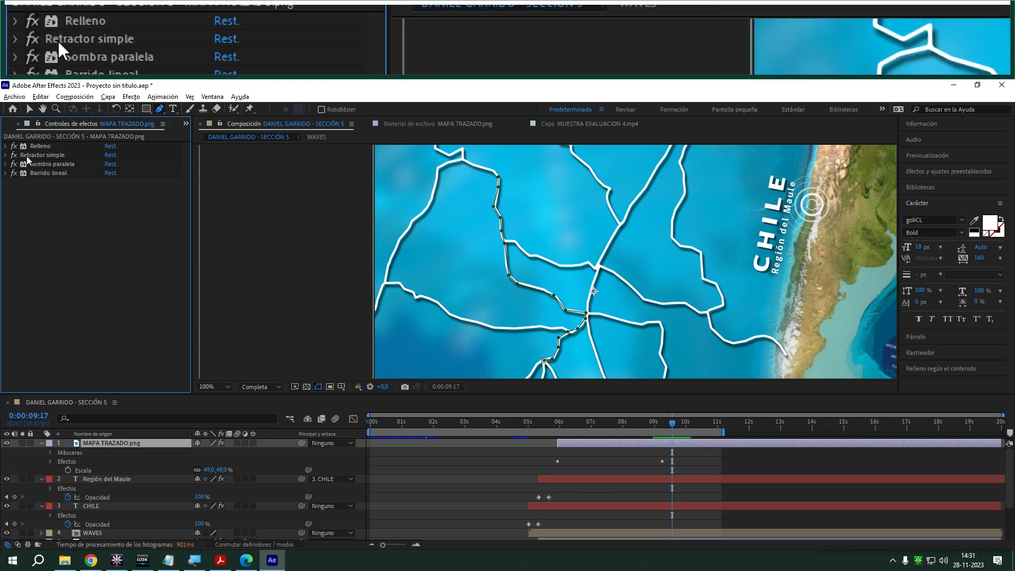
- Add the Trazo effect from the Generar category to the MAPA TRAZADO.png layer
right_click(44, 208)
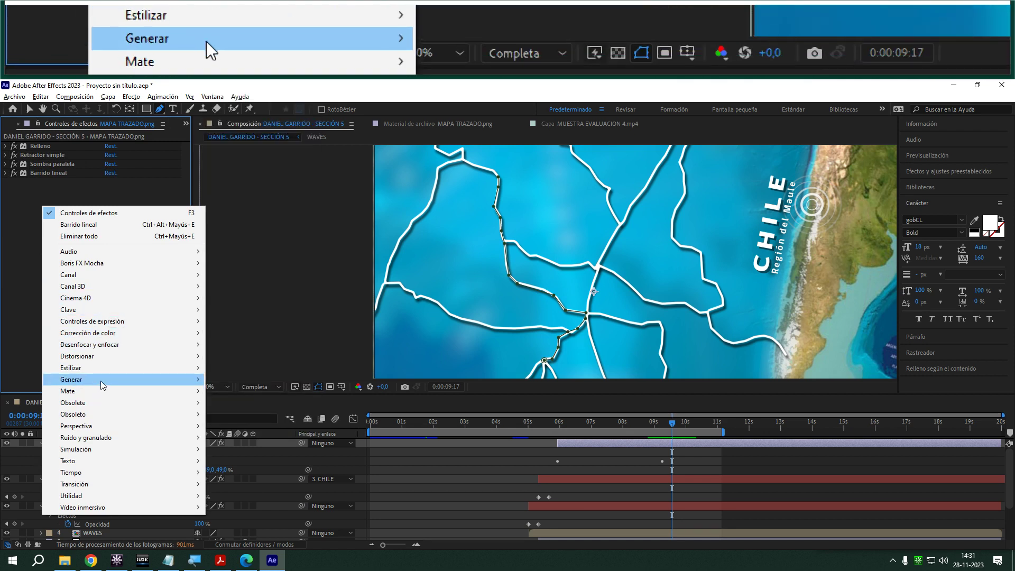
click(265, 368)
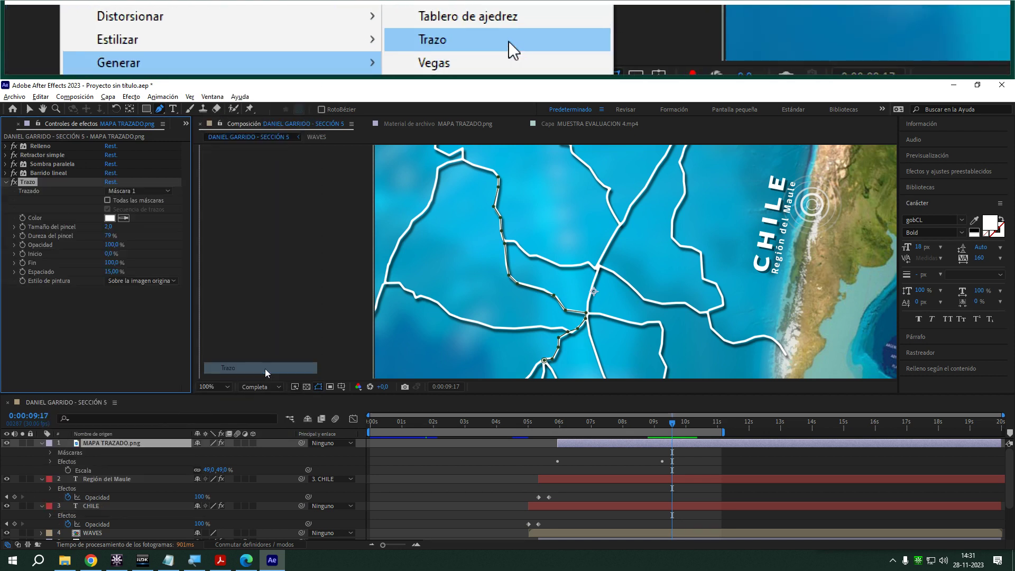
key(v)
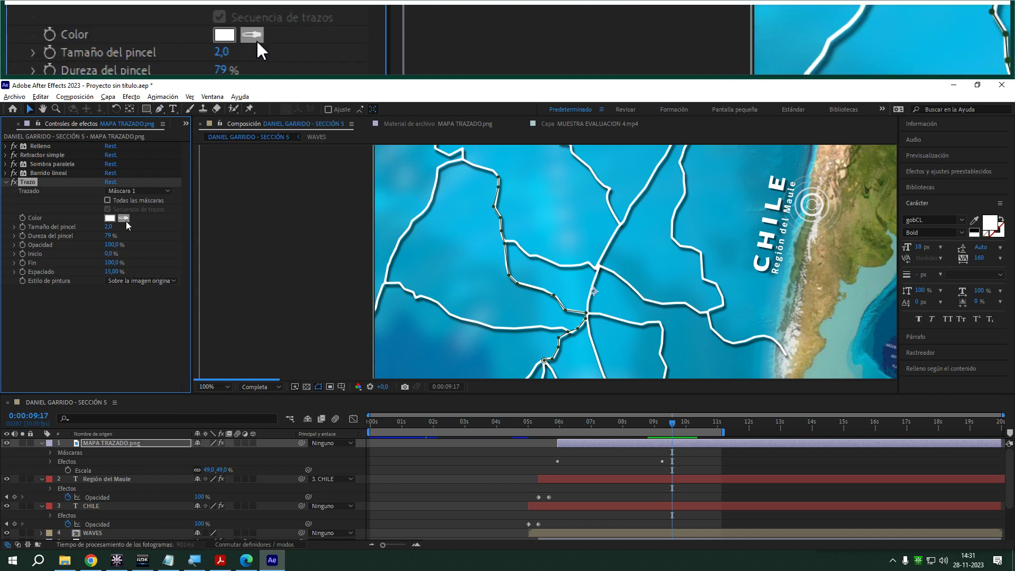
- Set the Trazo effect's color to red and its brush size to 10
click(109, 218)
drag(402, 259, 455, 256)
click(510, 257)
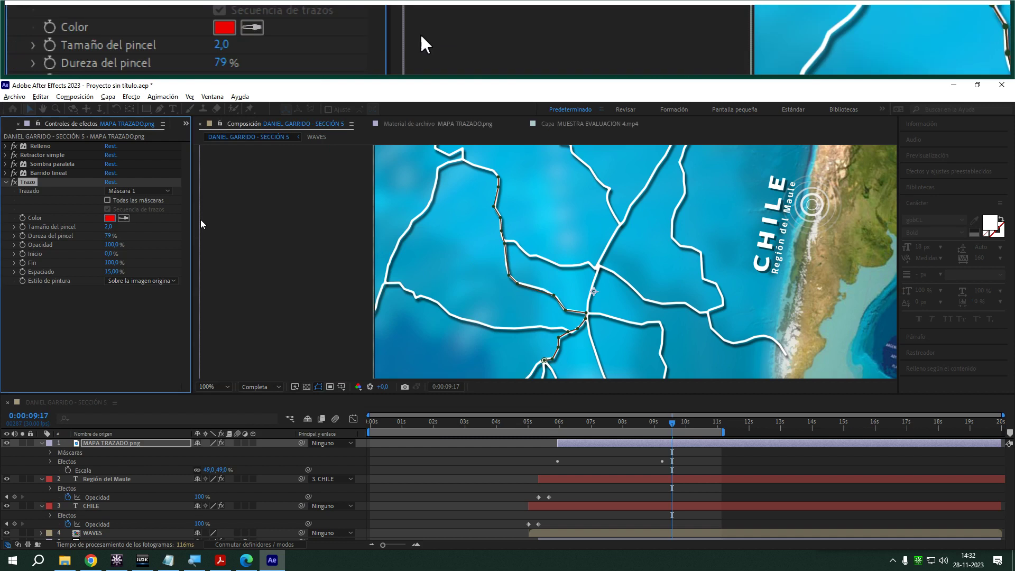
click(105, 226)
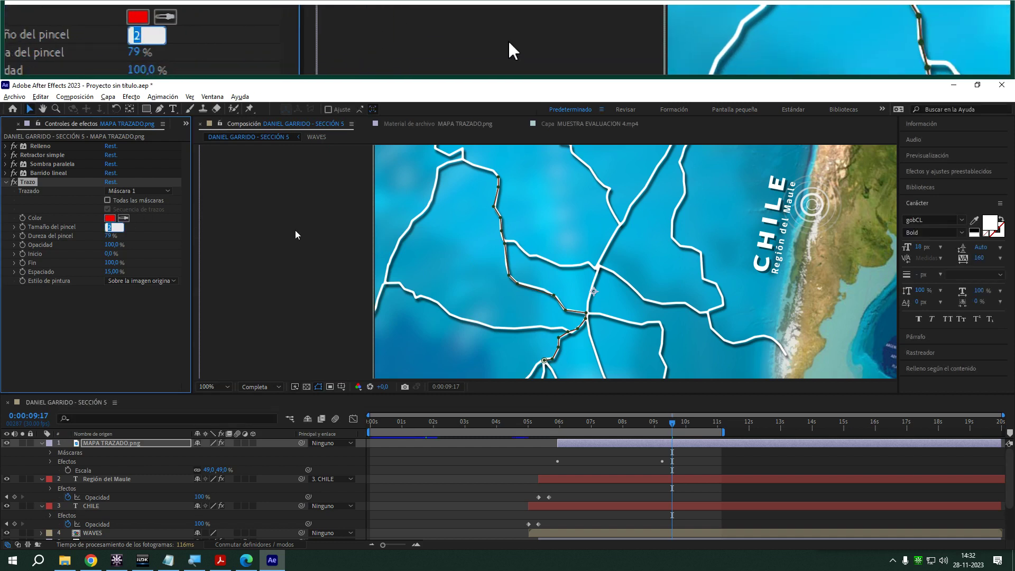
text(10)
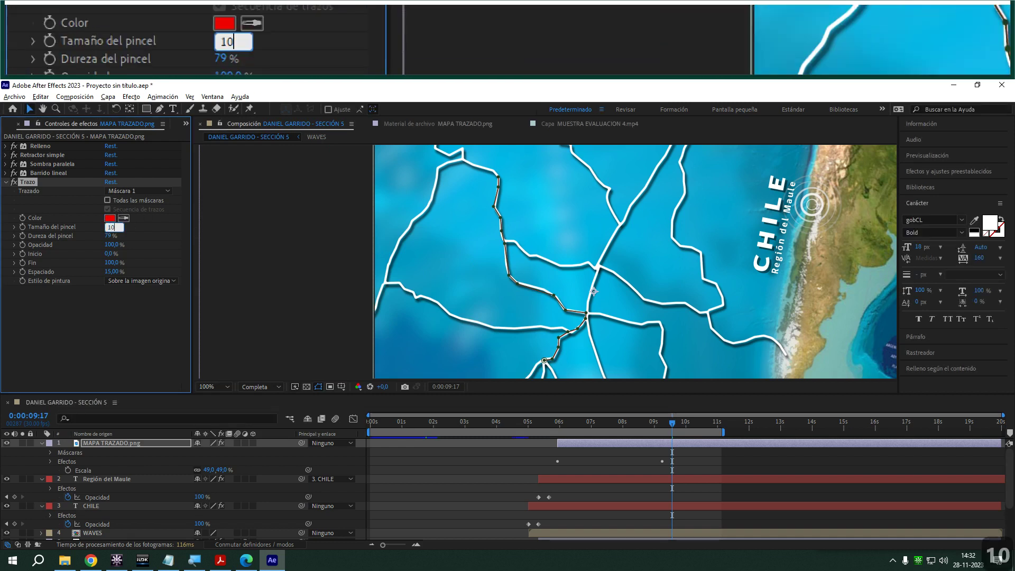
key(Return)
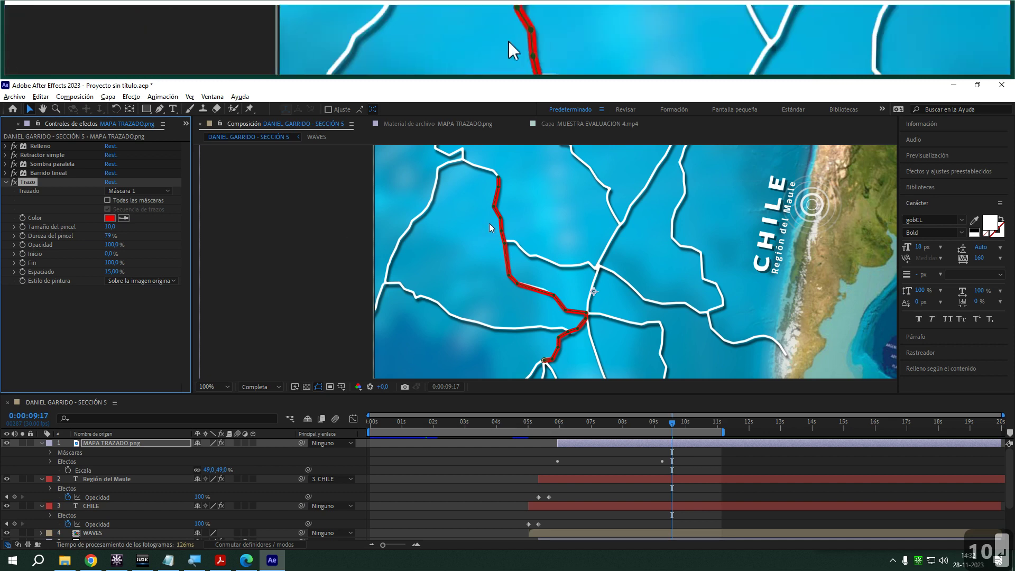
- Refine the mask path with extra Pen points so the red stroke follows the road's curves on both sides of the central junction
click(554, 300)
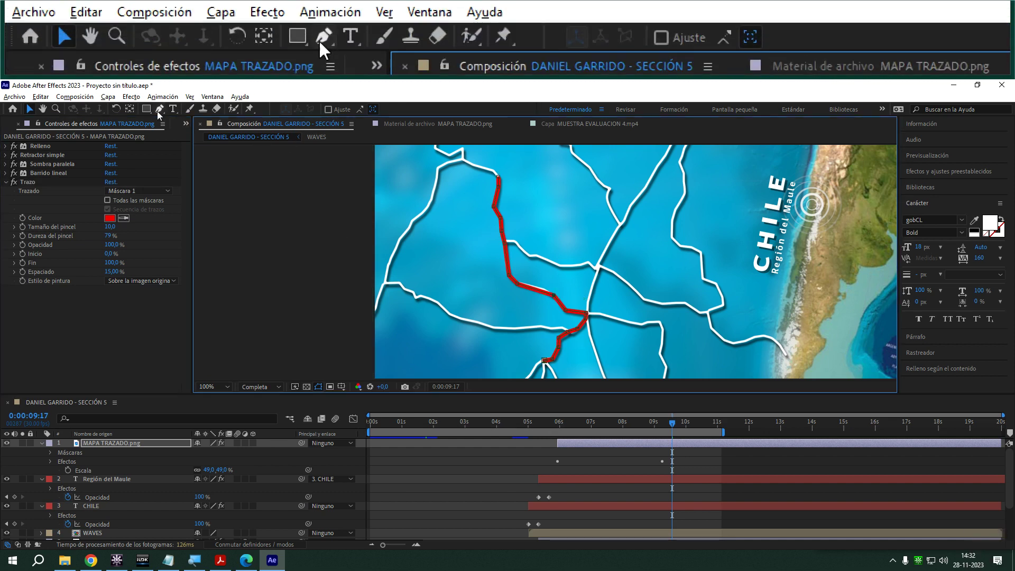
click(159, 110)
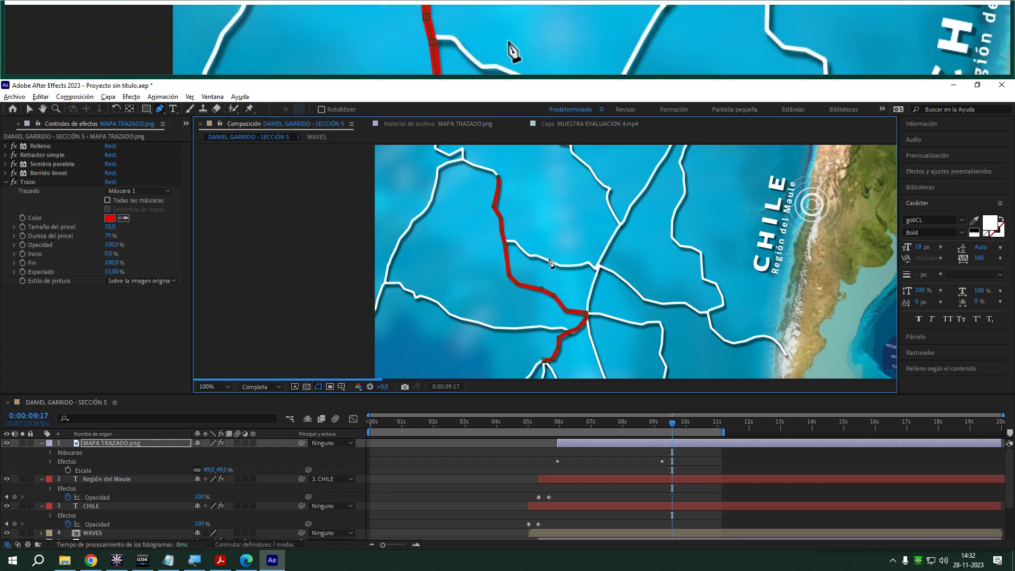
drag(577, 334, 552, 327)
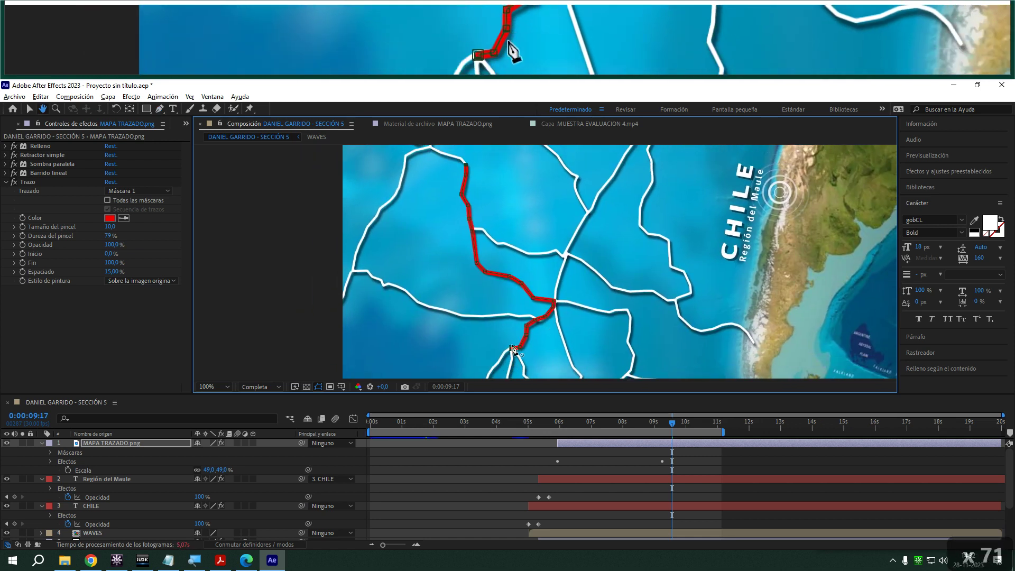
- Keyframe the Trazo effect's Fin value at 0 % at 0:00:09:09, where the map's wipe reveal ends
click(118, 331)
mouse_move(652, 421)
mouse_down()
mouse_move(540, 422)
mouse_move(663, 428)
mouse_up()
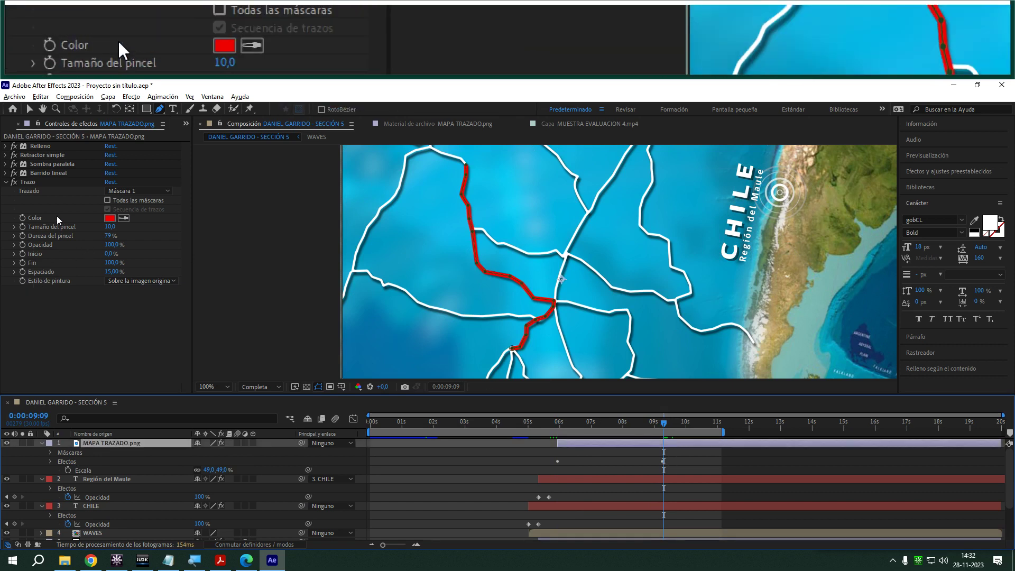
click(23, 263)
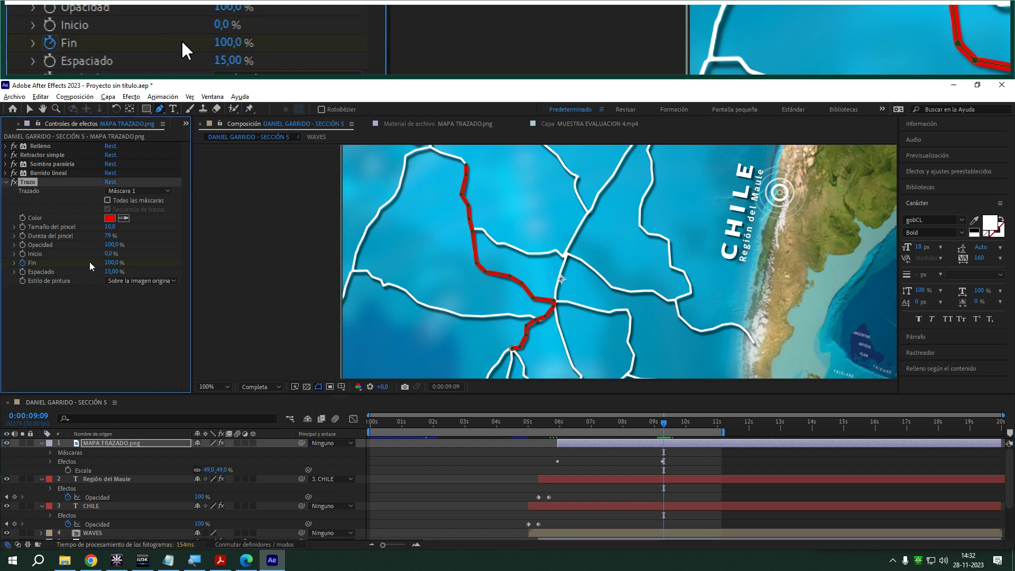
click(109, 262)
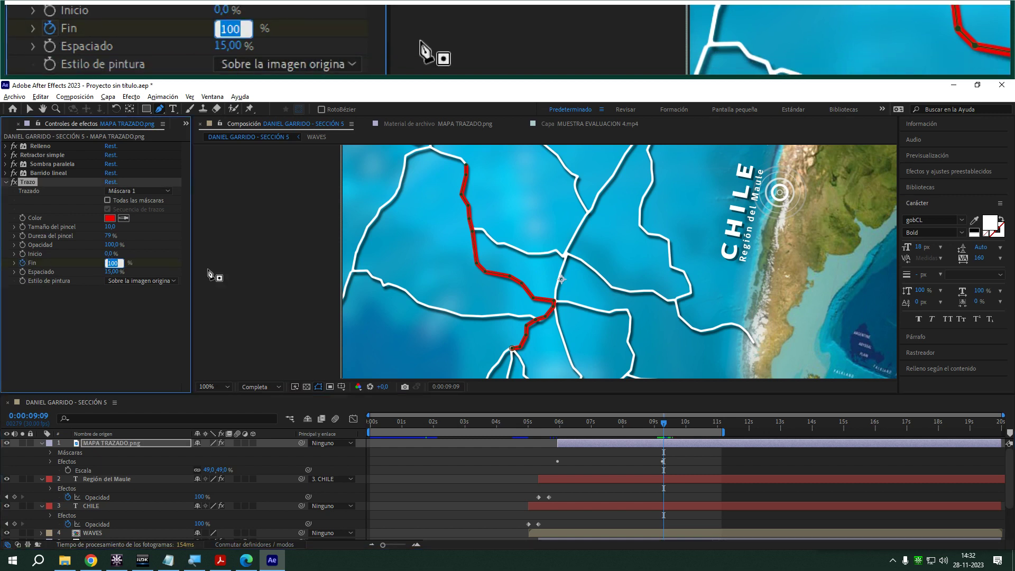
text(0)
key(Return)
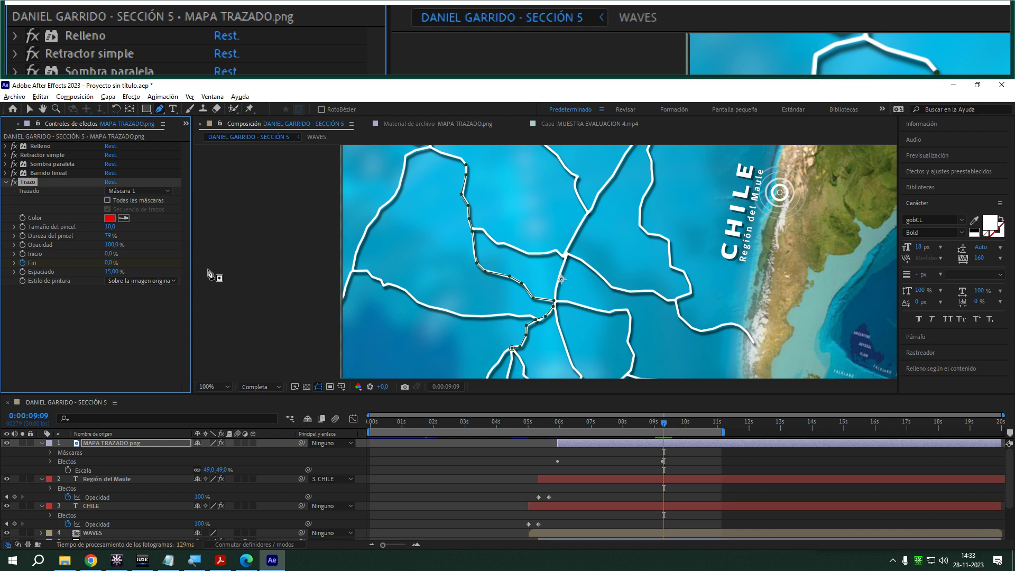
- Keyframe the Trazo effect's Fin value at 100 % at 0:00:14:09
key(ctrl+shift+Right)
key(ctrl+shift+Right)
key(ctrl+shift+Right)
key(ctrl+shift+Right)
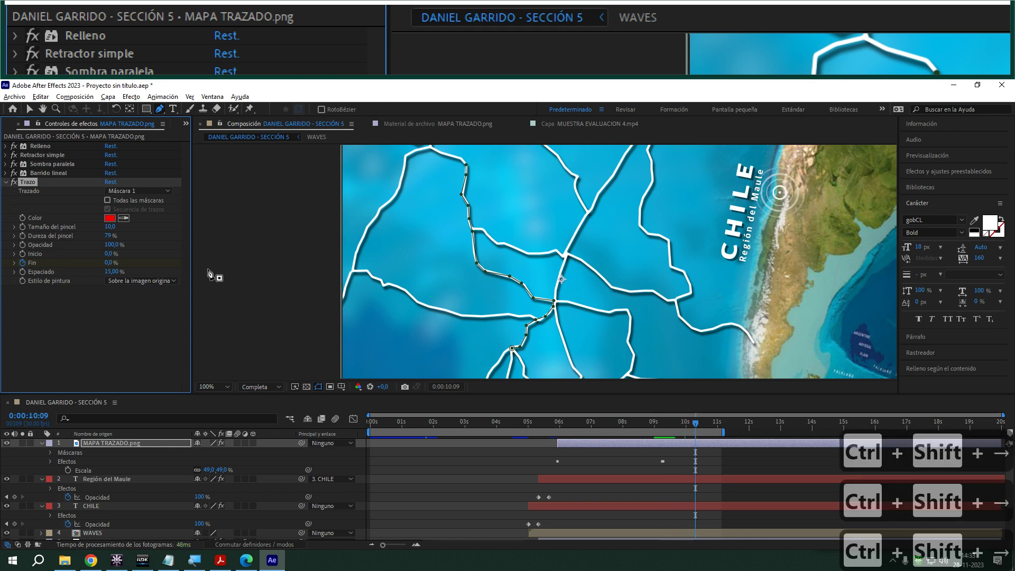
key(ctrl+shift+Right)
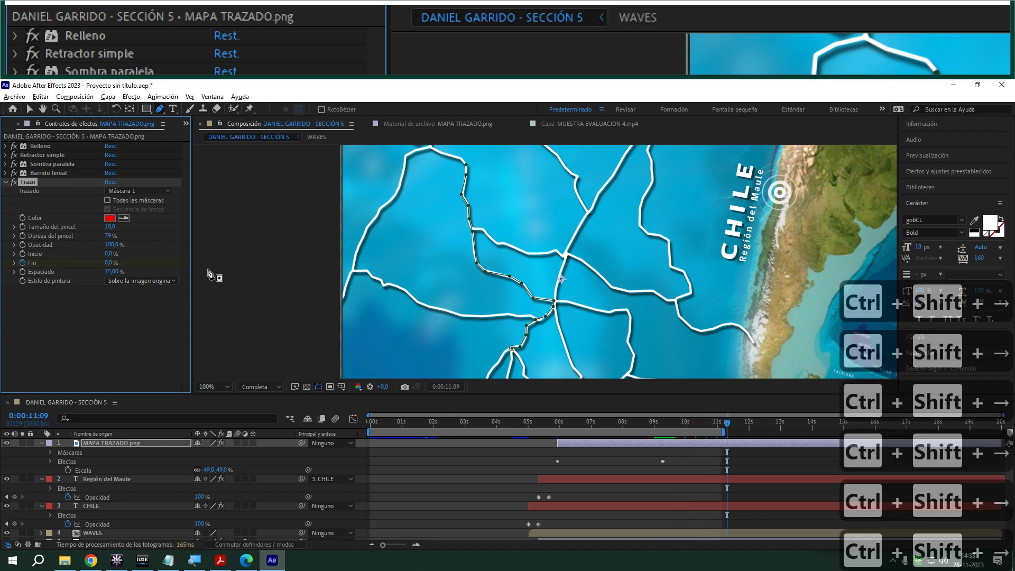
key(ctrl+shift+Right)
key(ctrl+shift+Right)
key(ctrl+shift+Right)
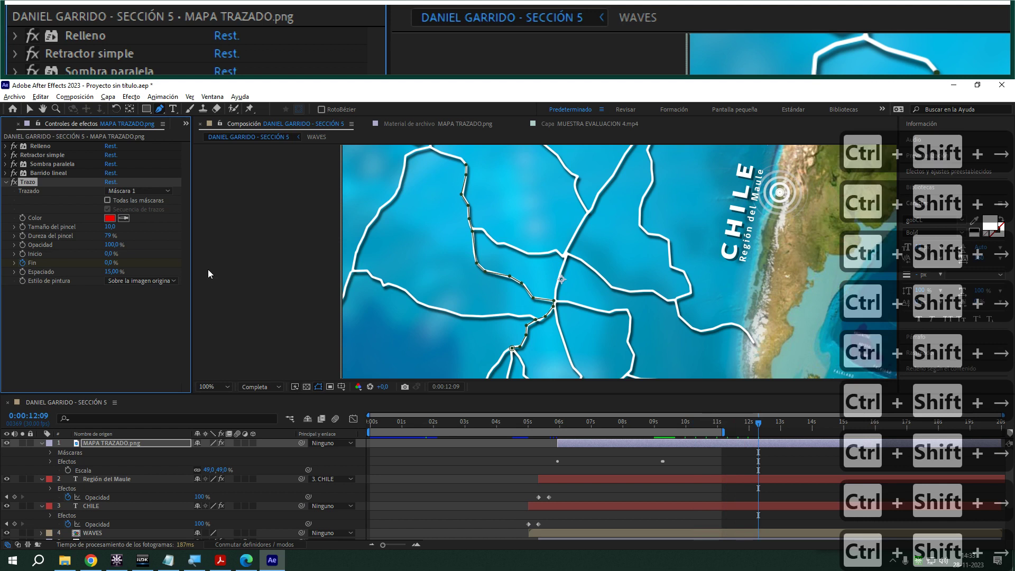
key(ctrl+shift+Right)
key(ctrl+shift+Right)
key(ctrl+shift+Right)
key(ctrl+shift+Right)
key(ctrl+shift+Right)
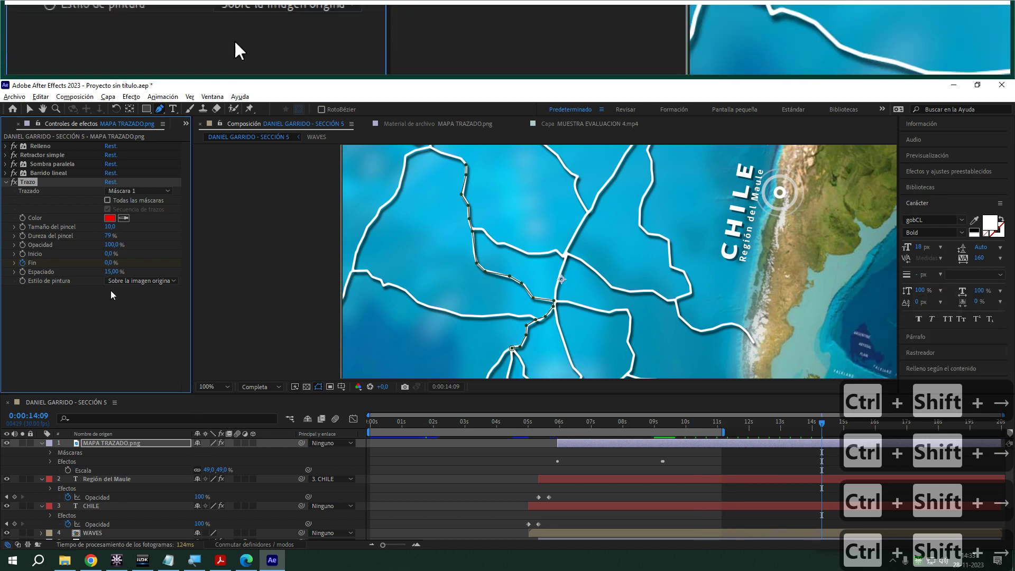
click(107, 263)
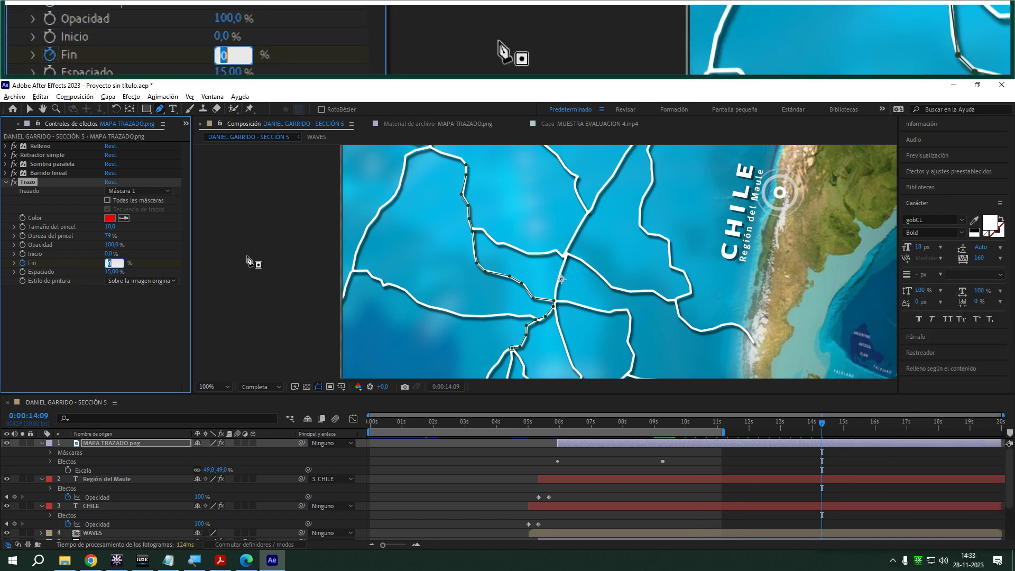
text(100)
key(Return)
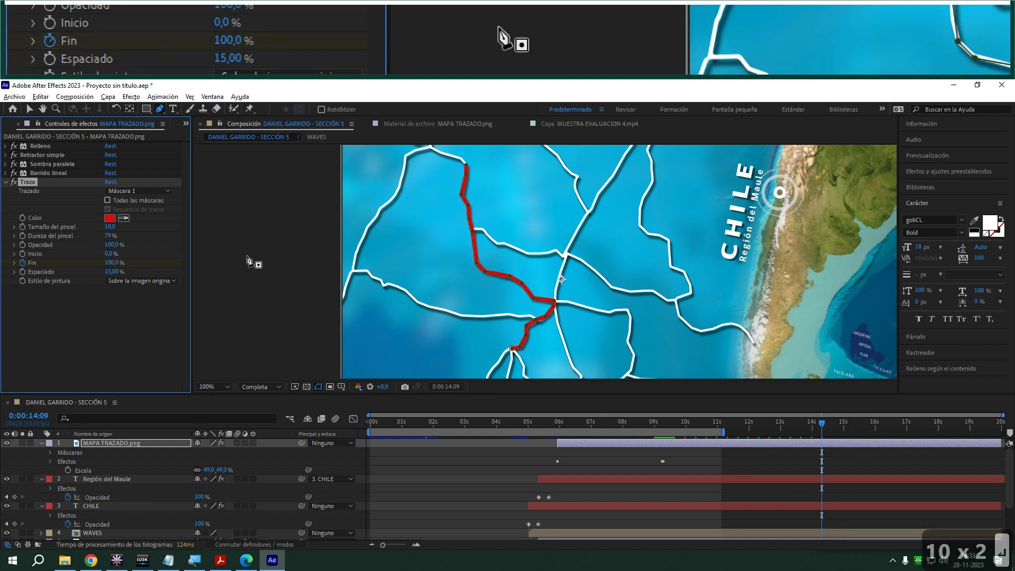
- Return to the composition's start and set the viewer to Automático resolution with the whole frame fitted
drag(819, 422, 578, 421)
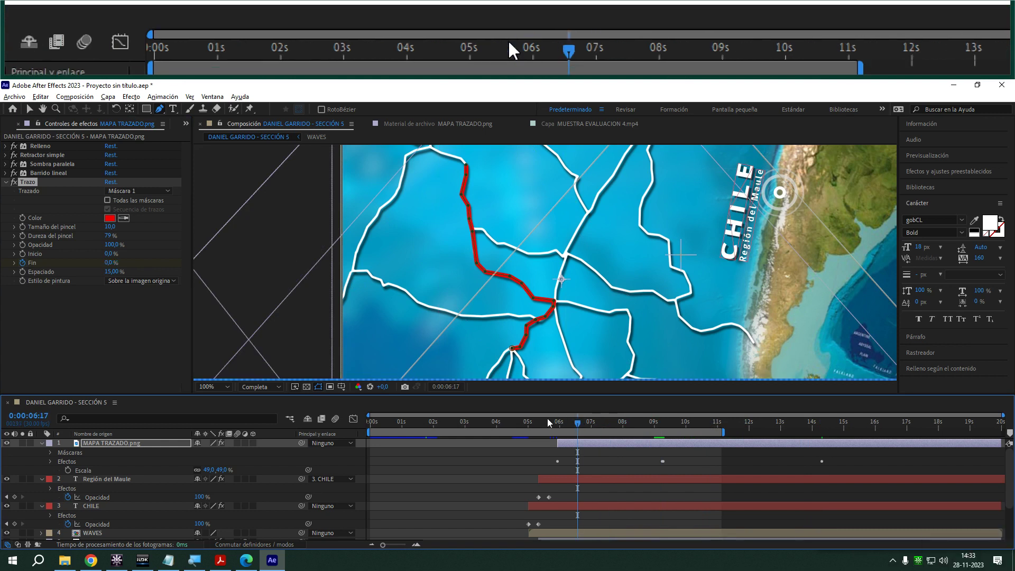
click(244, 385)
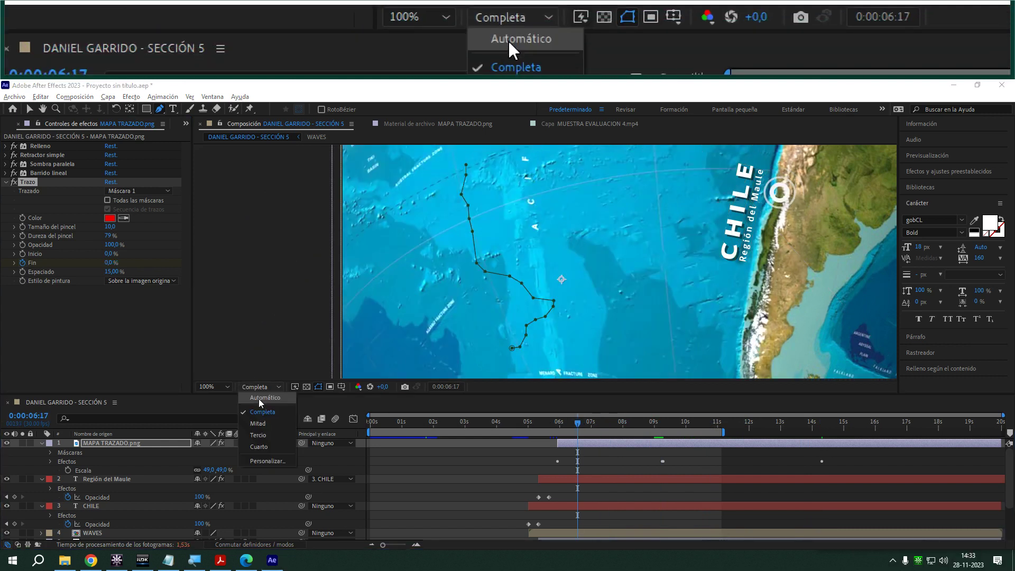
click(253, 397)
drag(544, 423, 313, 428)
click(274, 387)
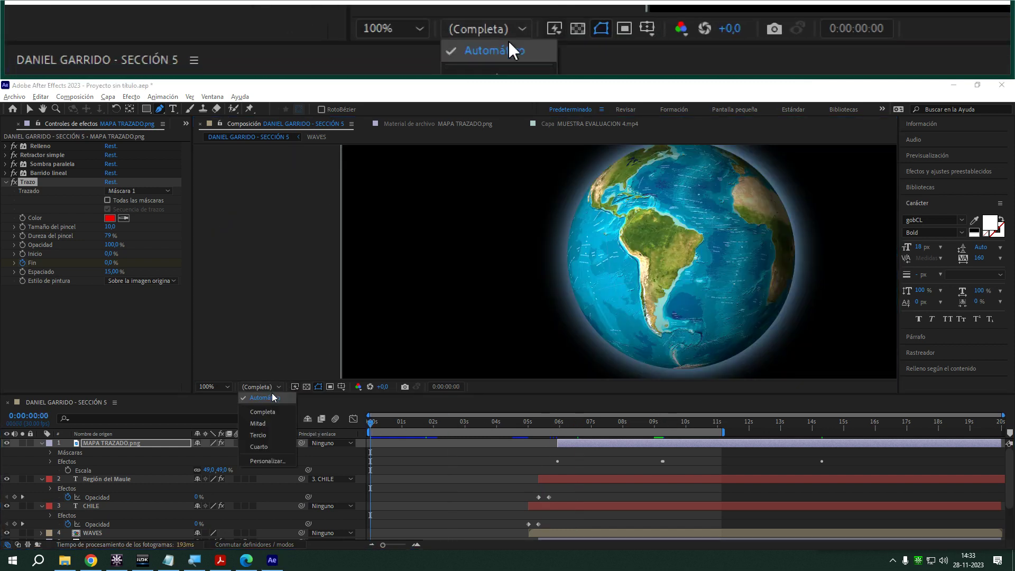
click(277, 411)
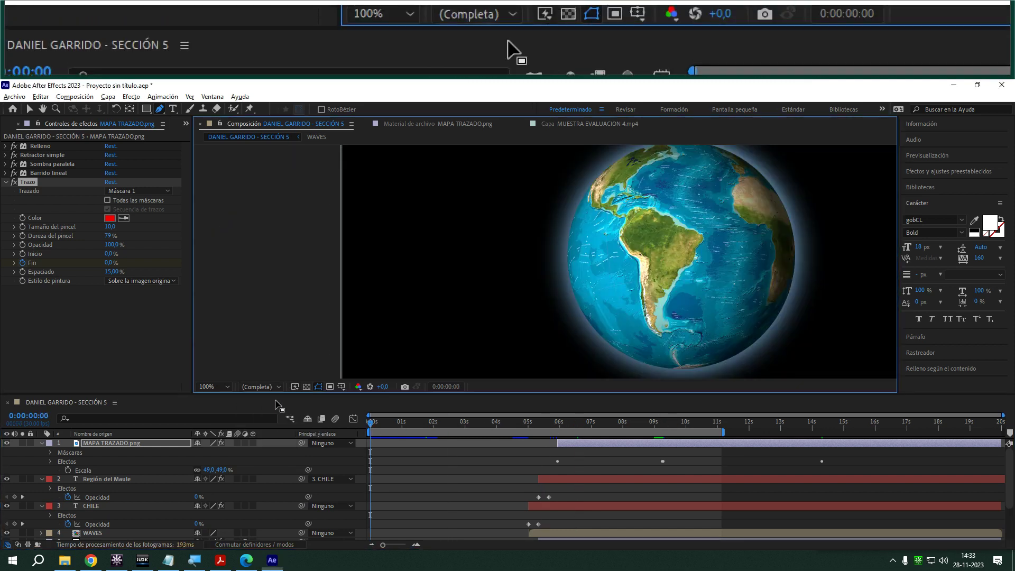
click(215, 389)
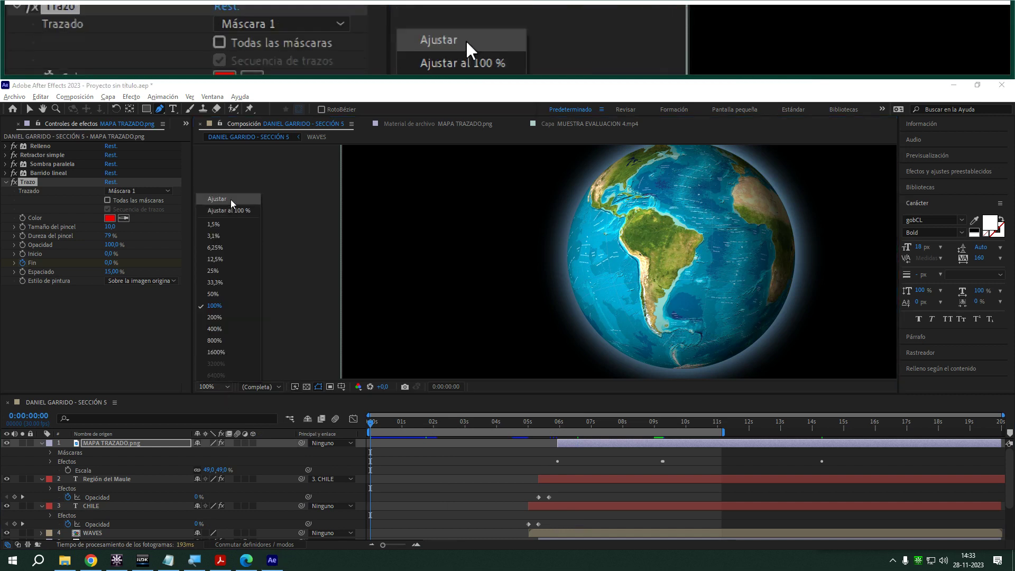
click(231, 198)
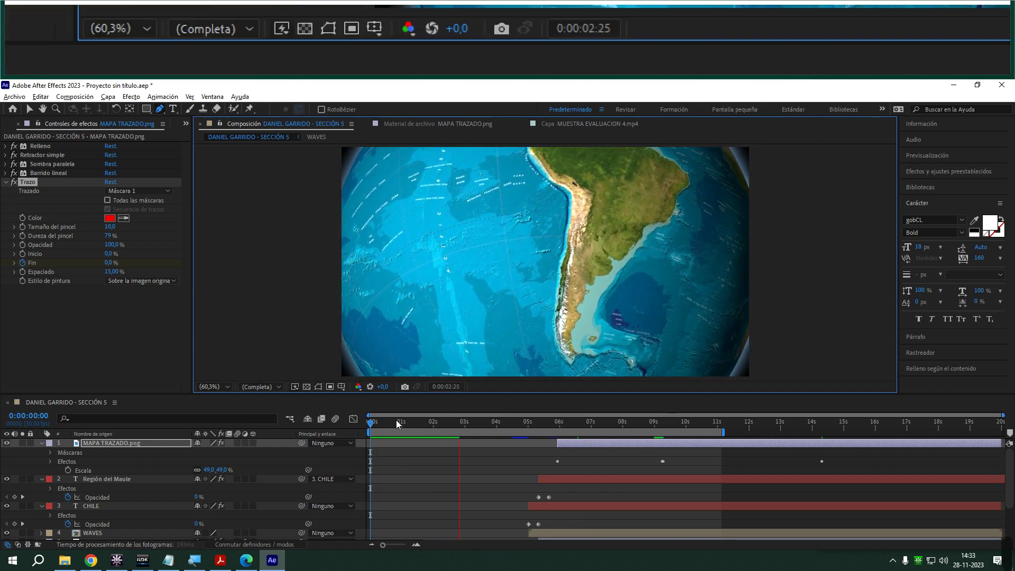
- Lower the preview resolution to Mitad and play the animation from the start
key(space)
click(274, 387)
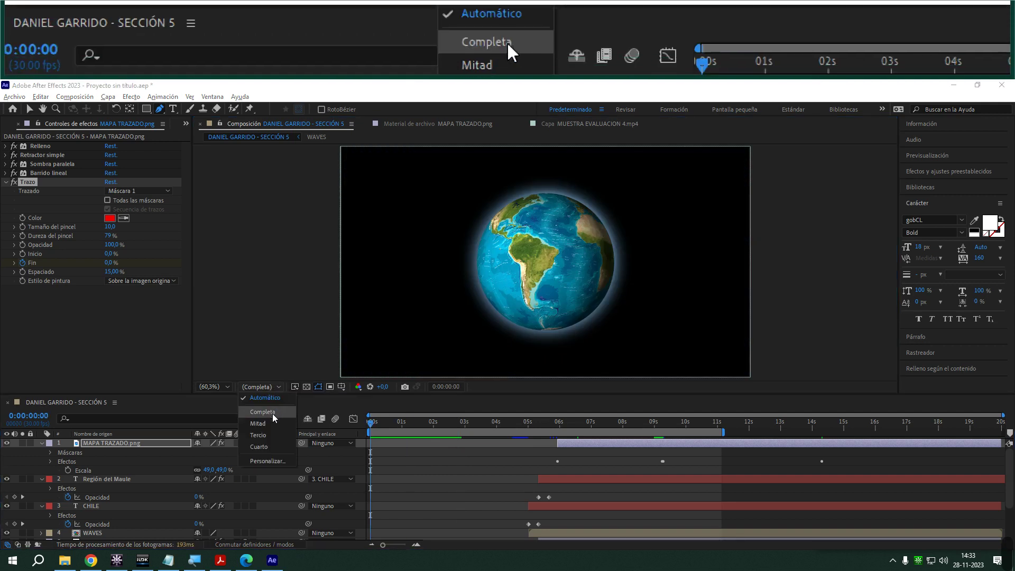
click(268, 423)
key(space)
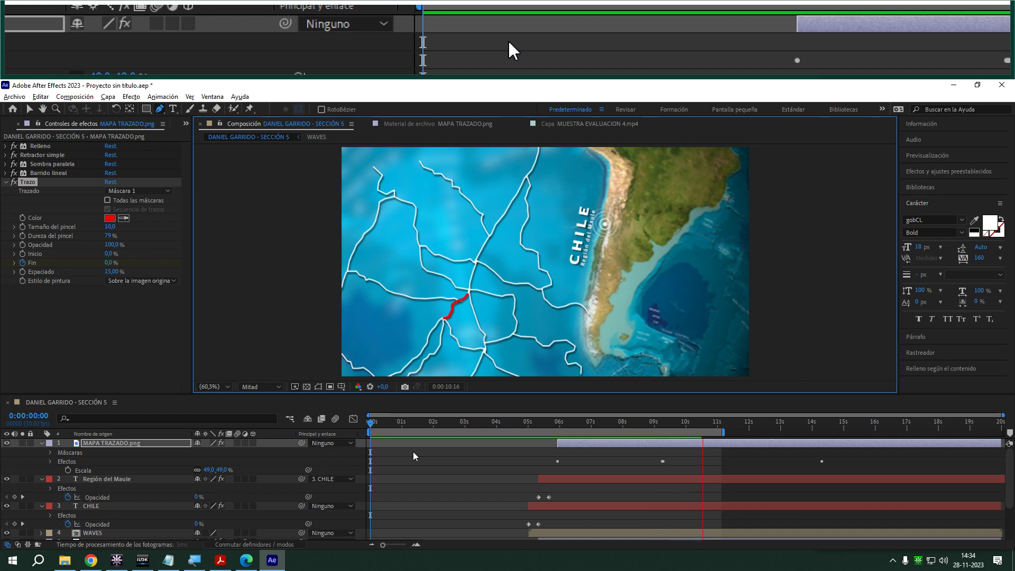
key(space)
- Extend the work area to the composition's end and scrub through the route map's reveal to 0:00:07:04
click(726, 433)
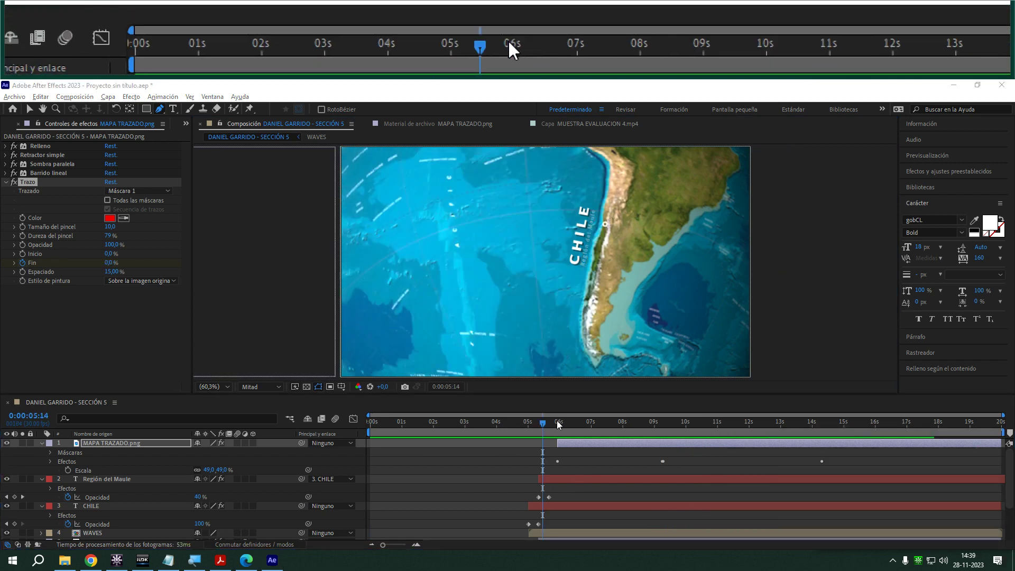
click(555, 422)
drag(556, 423, 595, 422)
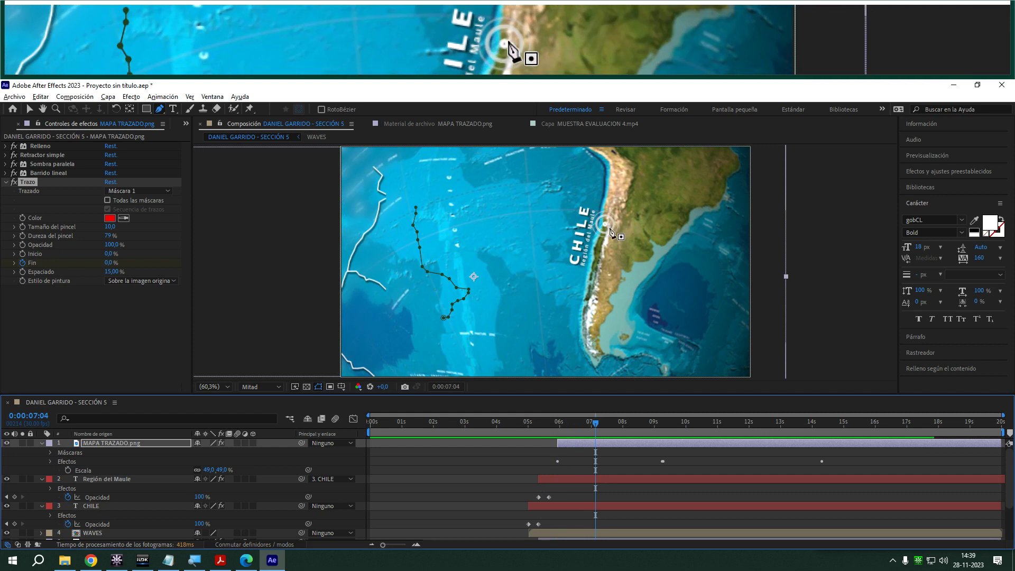
- Duplicate the WAVES layer at 0:00:10:00 and place the copy on the lower starting point of the red route
click(29, 109)
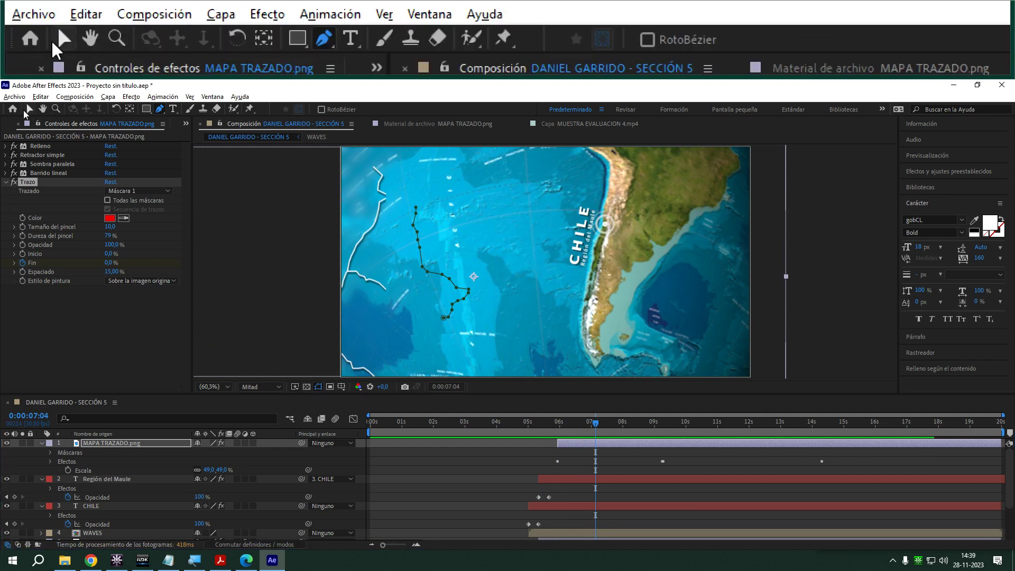
drag(592, 423, 668, 428)
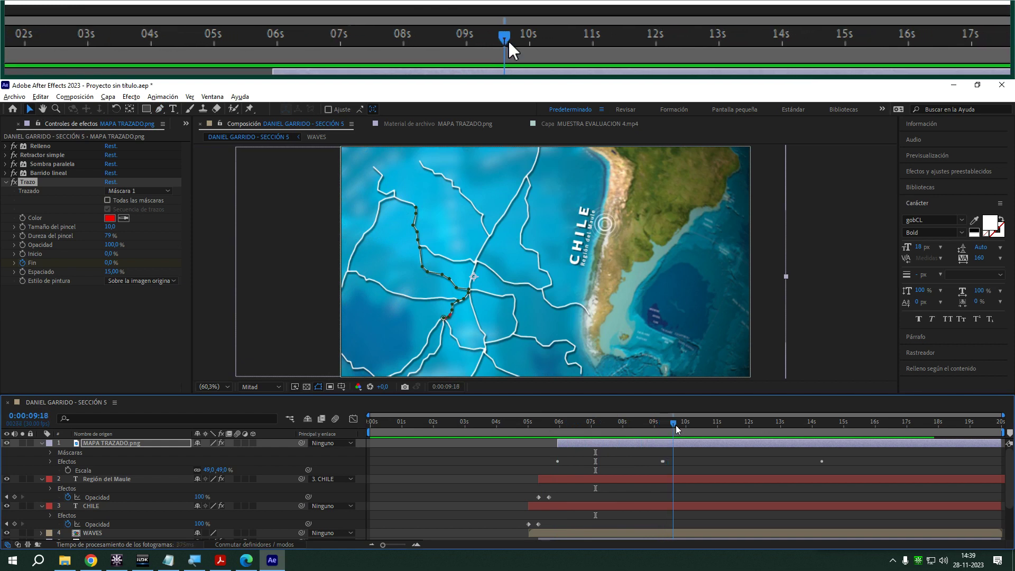
mouse_move(683, 427)
mouse_down()
mouse_move(791, 427)
mouse_move(685, 426)
mouse_up()
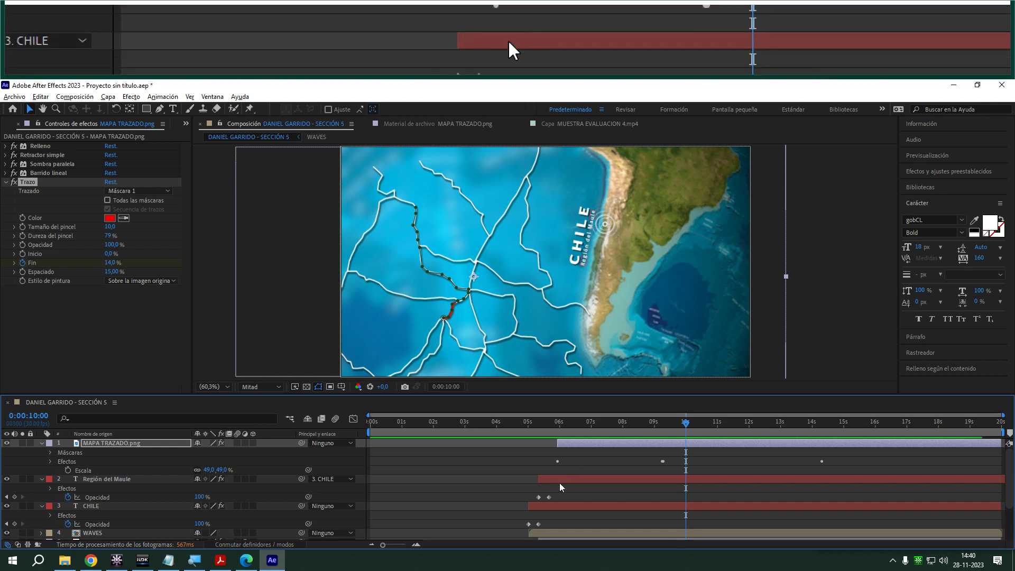
click(591, 534)
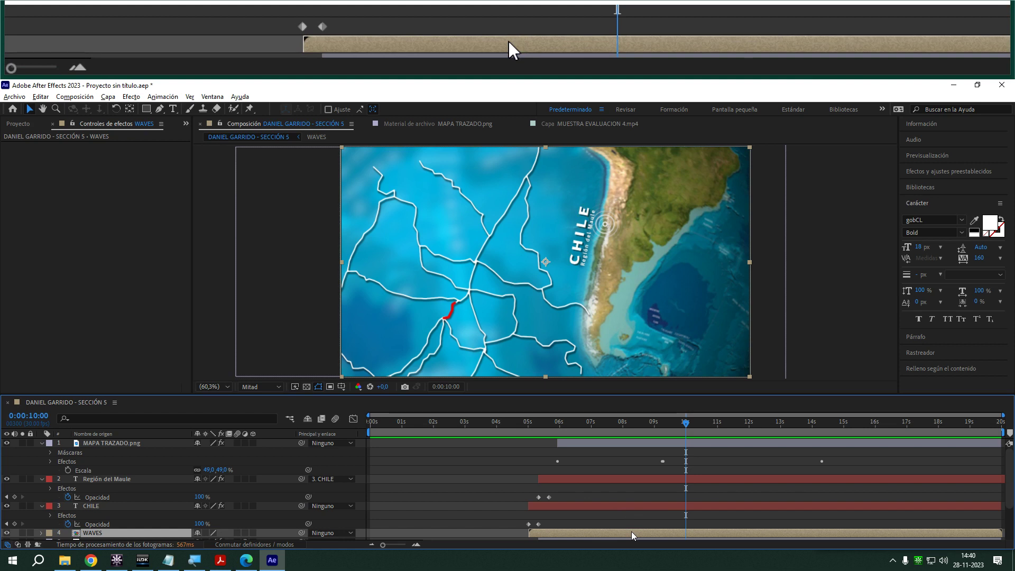
key(ctrl+d)
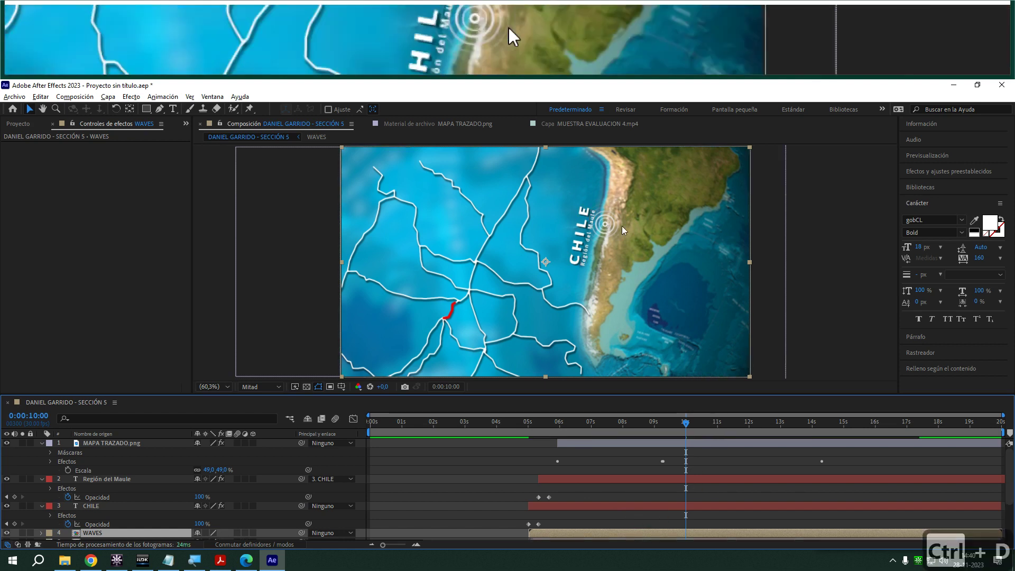
mouse_move(618, 226)
mouse_down()
mouse_move(484, 317)
mouse_move(488, 340)
mouse_move(446, 357)
mouse_move(450, 322)
mouse_up()
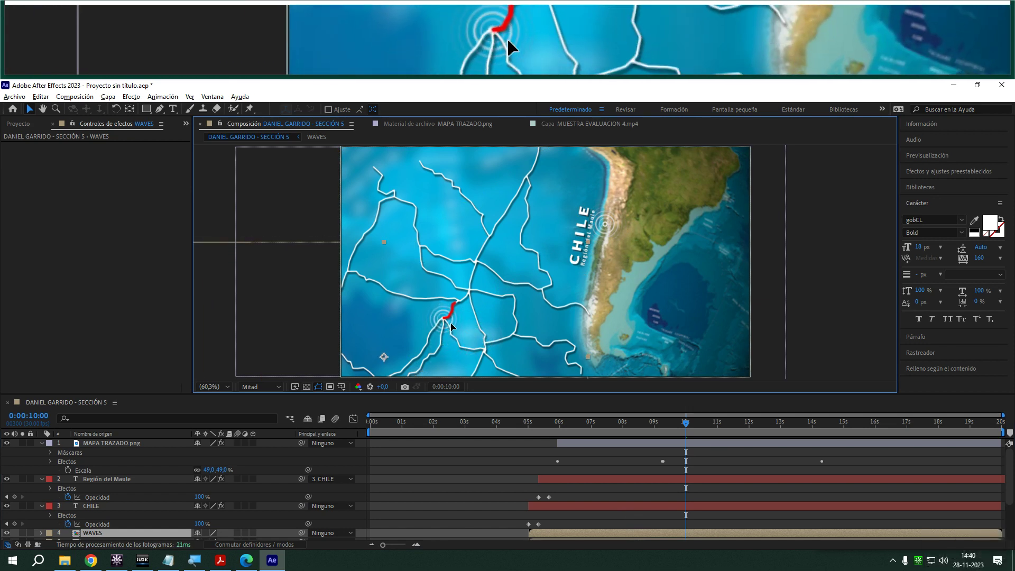
key(slash)
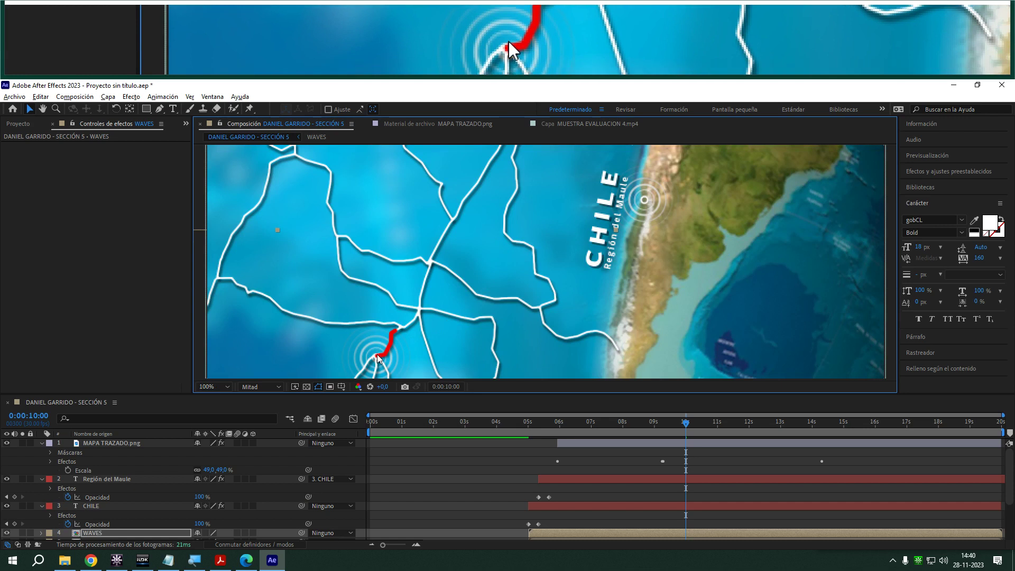
drag(391, 352, 502, 263)
key(v)
key(period)
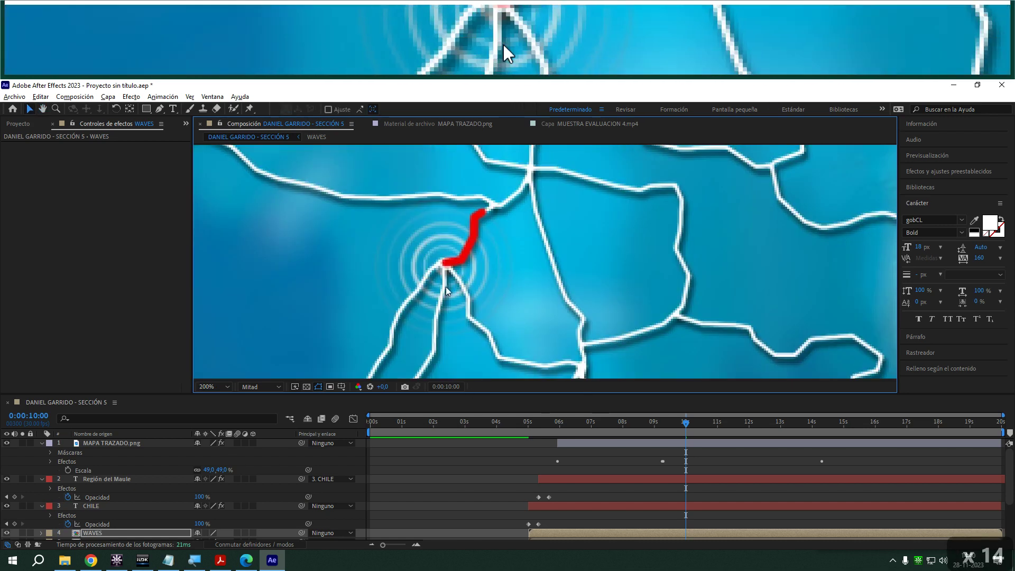
- Shift the duplicated WAVES layer in time to begin shortly before 0:00:08:23 and play the red stroke's animation
mouse_move(627, 424)
mouse_down()
mouse_move(578, 421)
mouse_move(692, 423)
mouse_move(649, 426)
mouse_up()
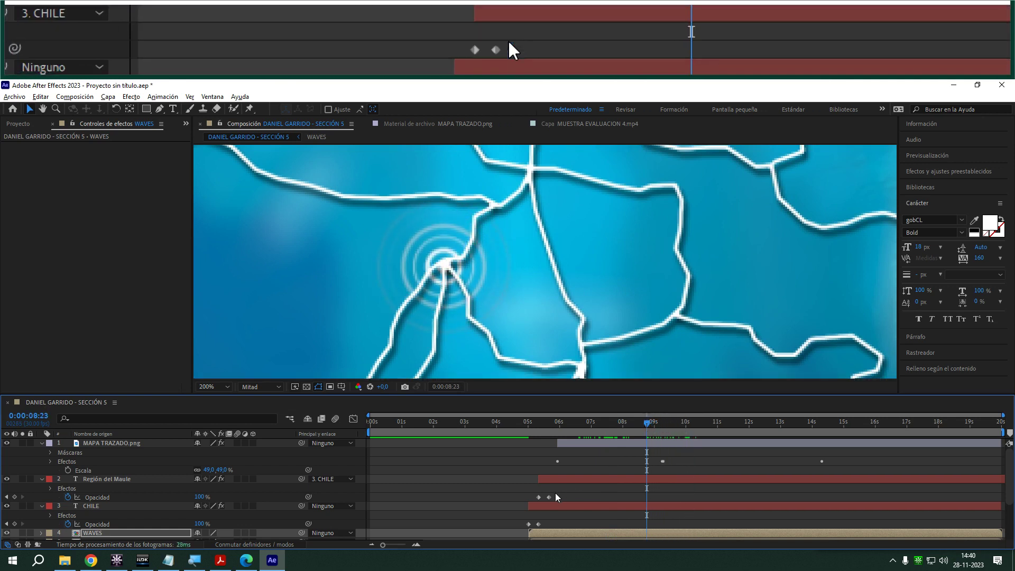
drag(579, 534, 680, 525)
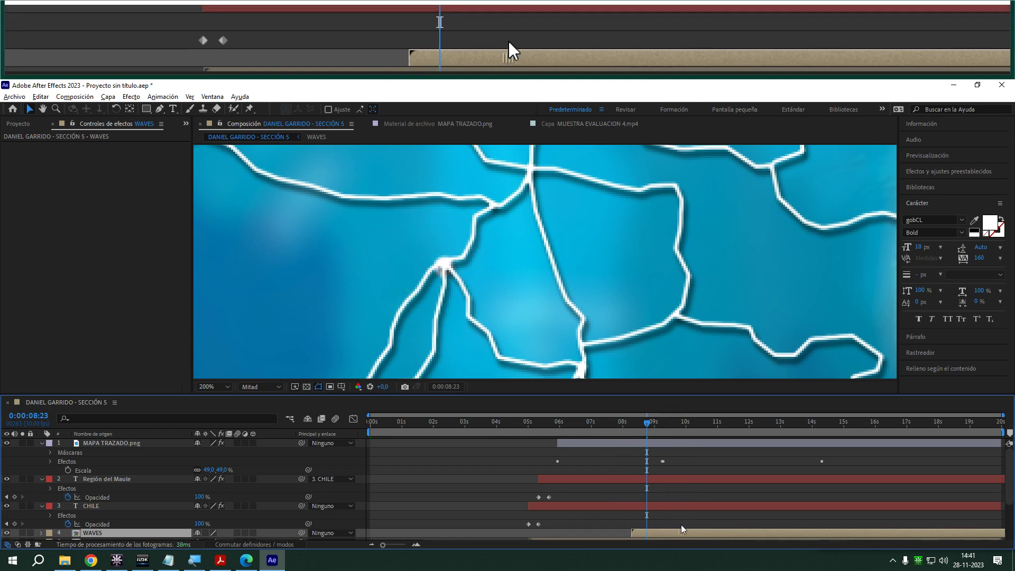
drag(545, 427, 540, 427)
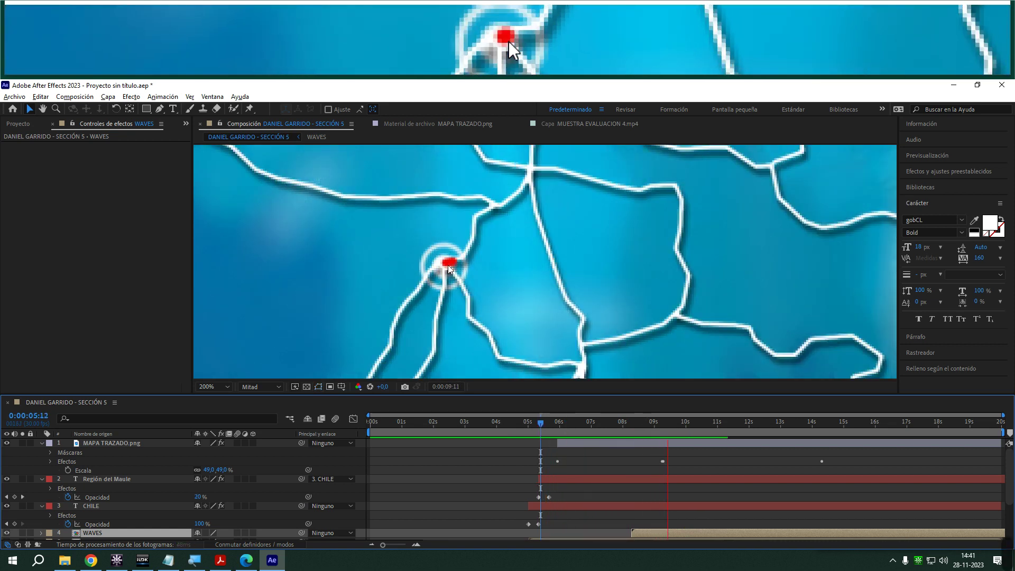
key(space)
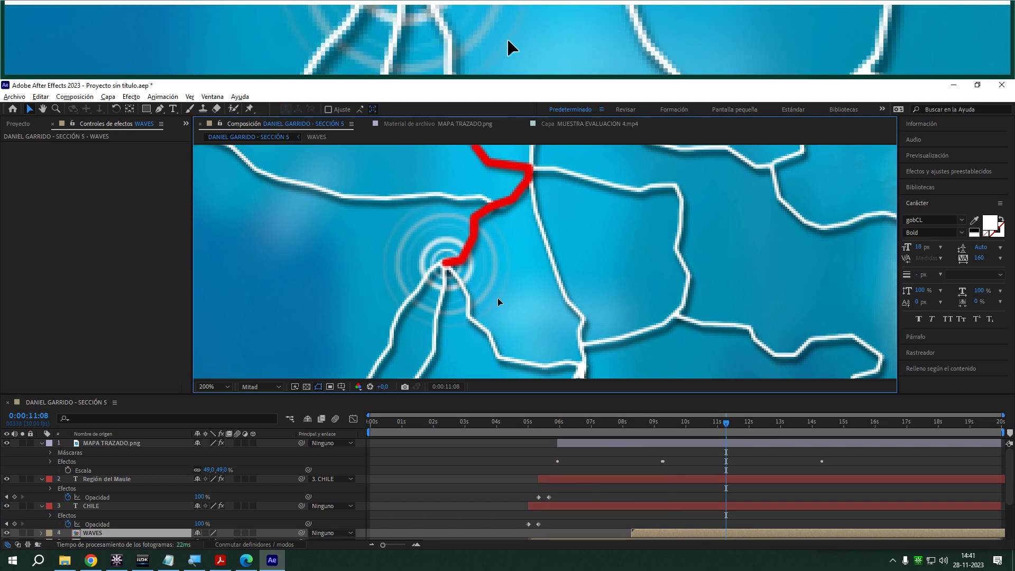
key(space)
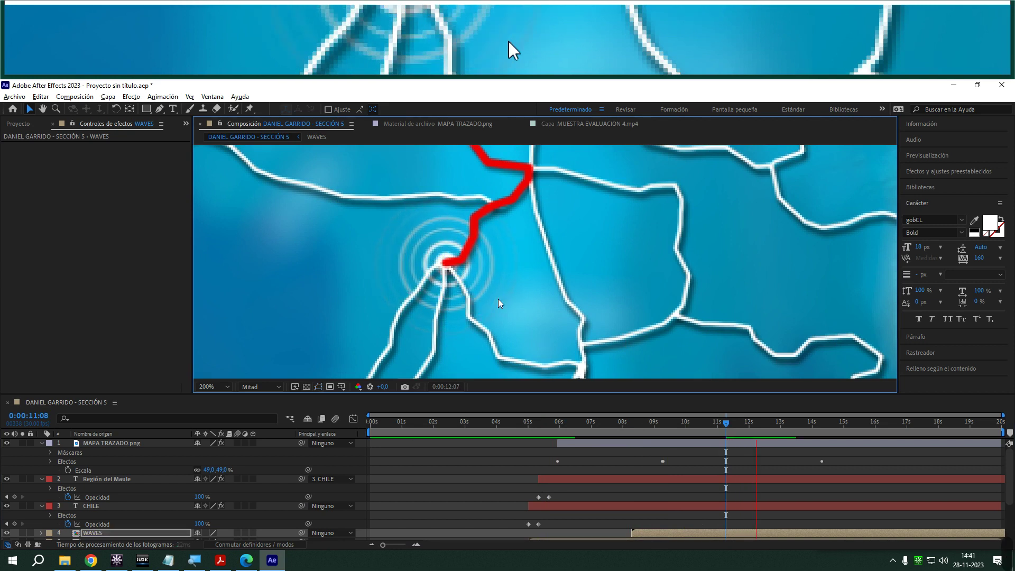
key(space)
key(space)
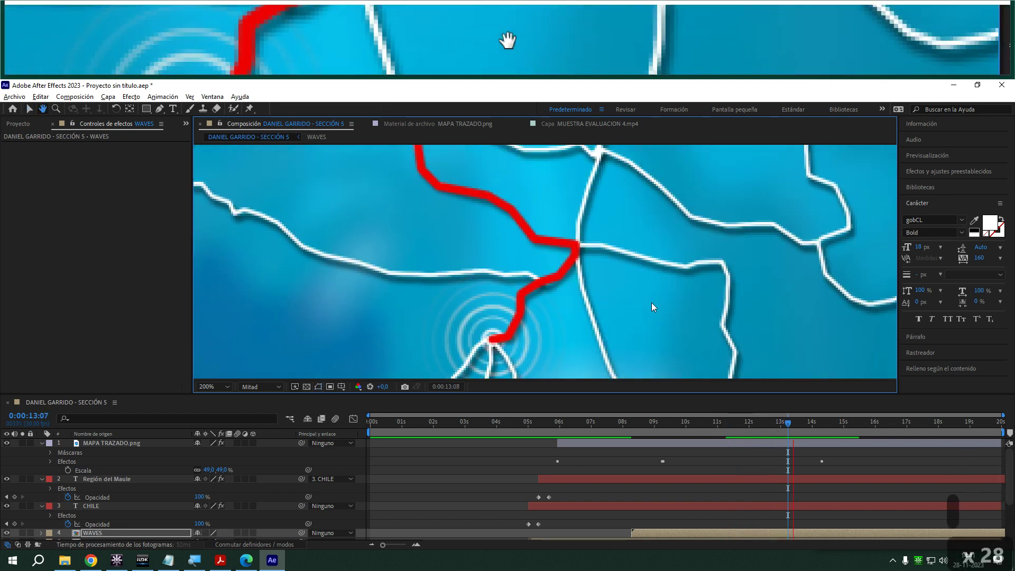
scroll(651, 303, down, 4)
key(space)
- Duplicate the WAVES layer again, starting it just before 0:00:14:02, and place the copy on the red route's upper end
drag(776, 425, 814, 427)
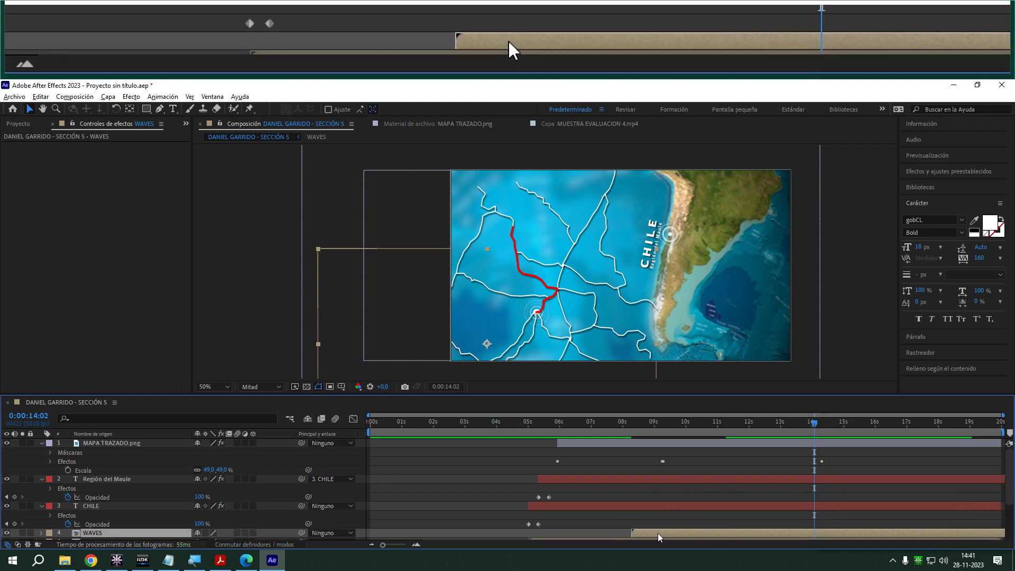
key(ctrl+d)
drag(658, 532, 831, 535)
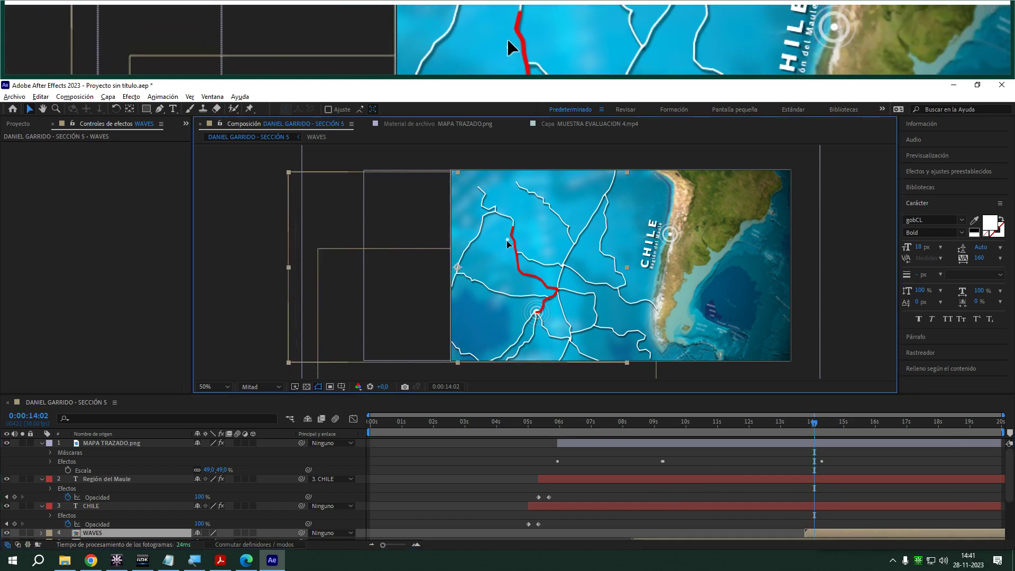
drag(506, 243, 514, 235)
- Preview the wave circle at the route's upper end, including a playback from 0:00:06:10
key(space)
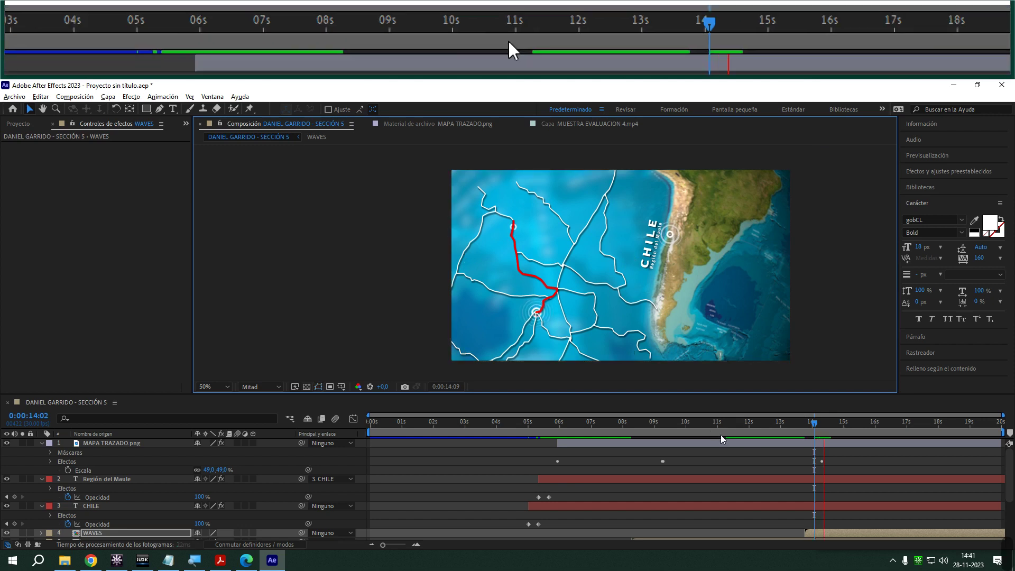
key(space)
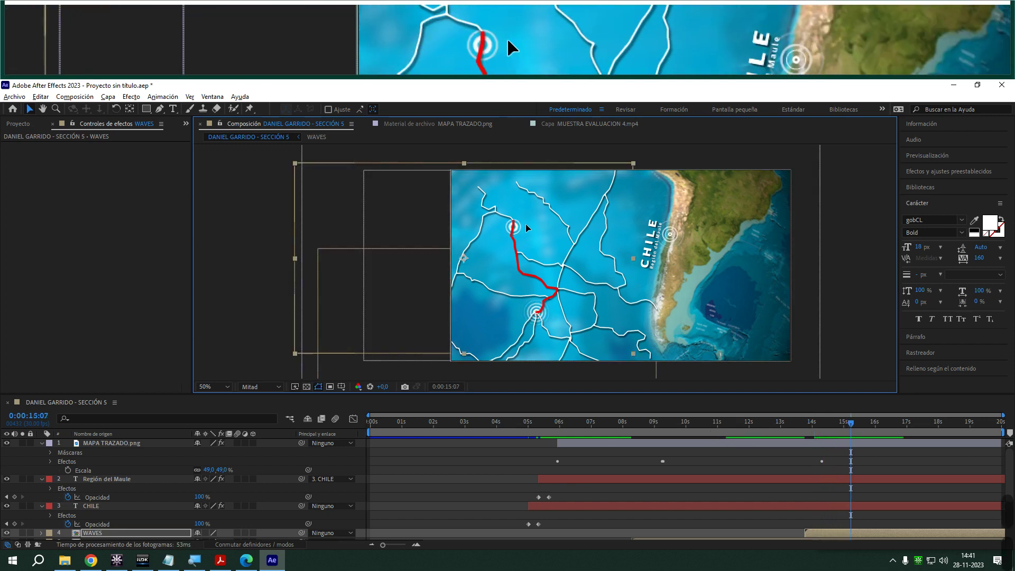
key(period)
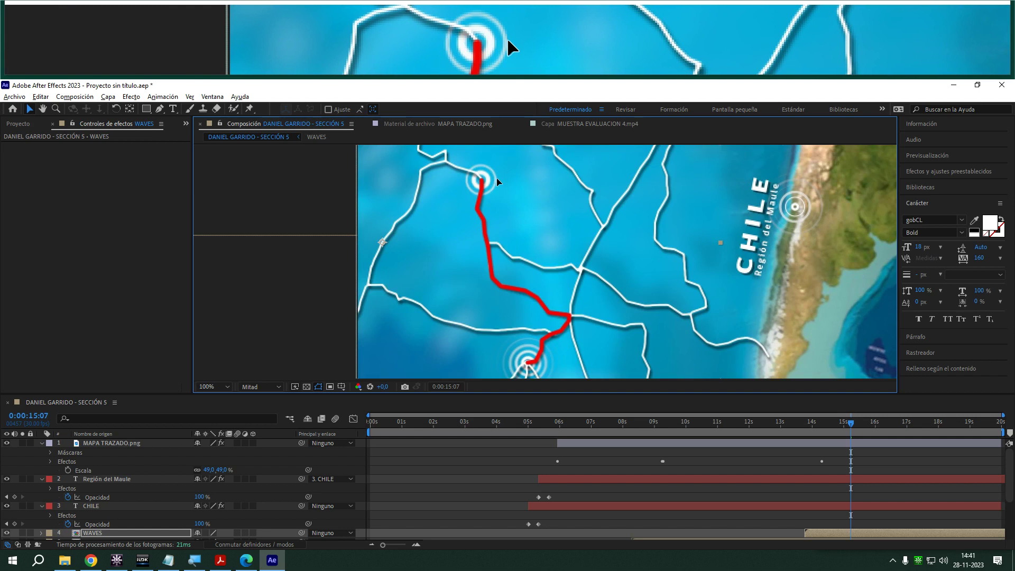
drag(857, 427, 570, 427)
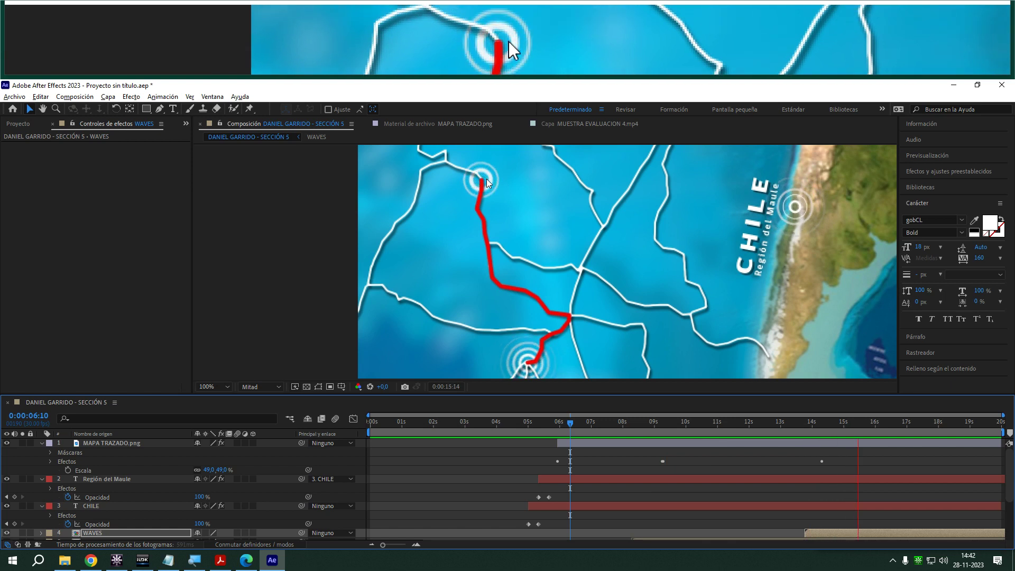
key(space)
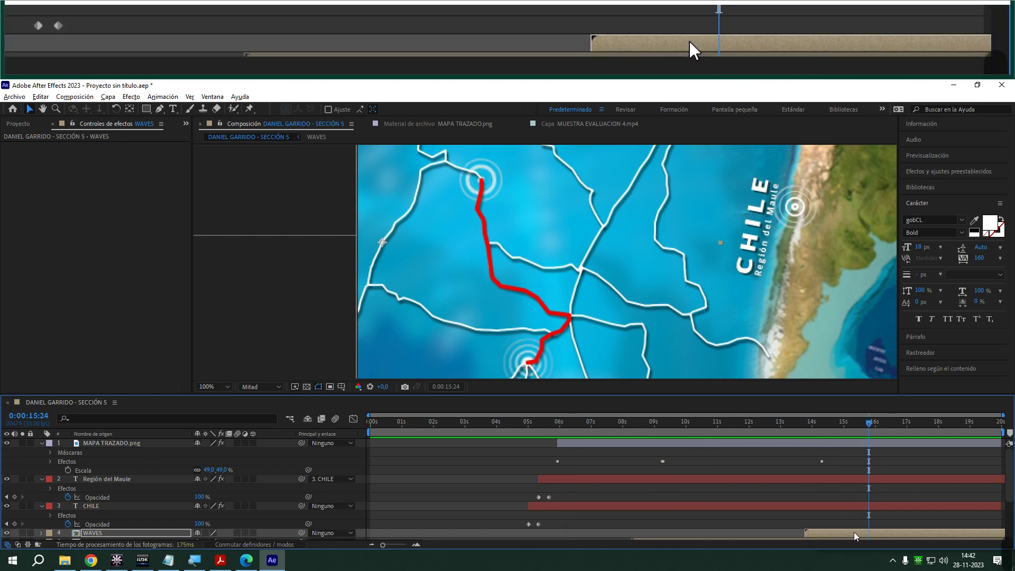
- Apply a Relleno effect with colour FFC600 to the WAVES copy at the route's upper end and preview the animation
right_click(854, 535)
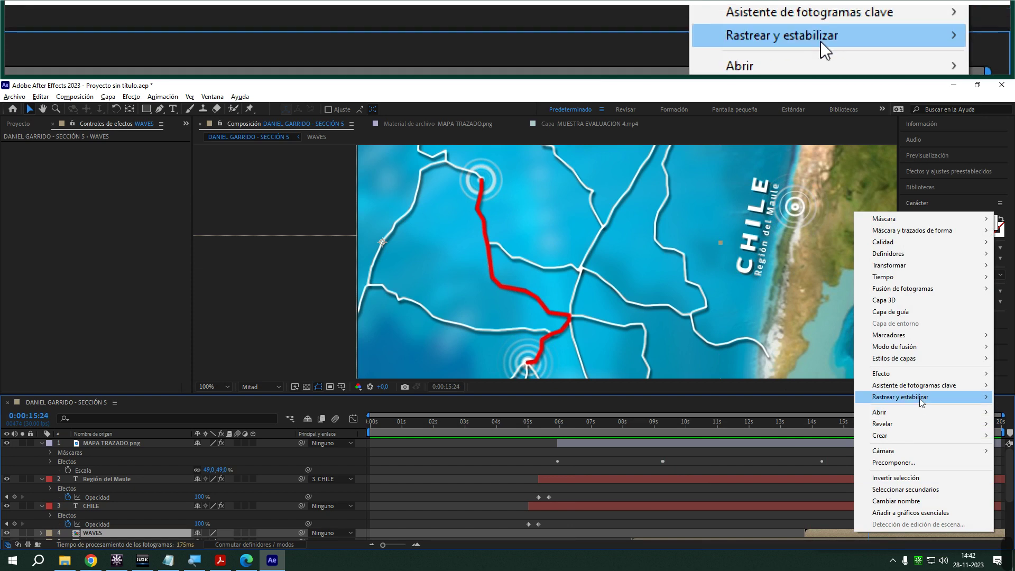
mouse_move(921, 373)
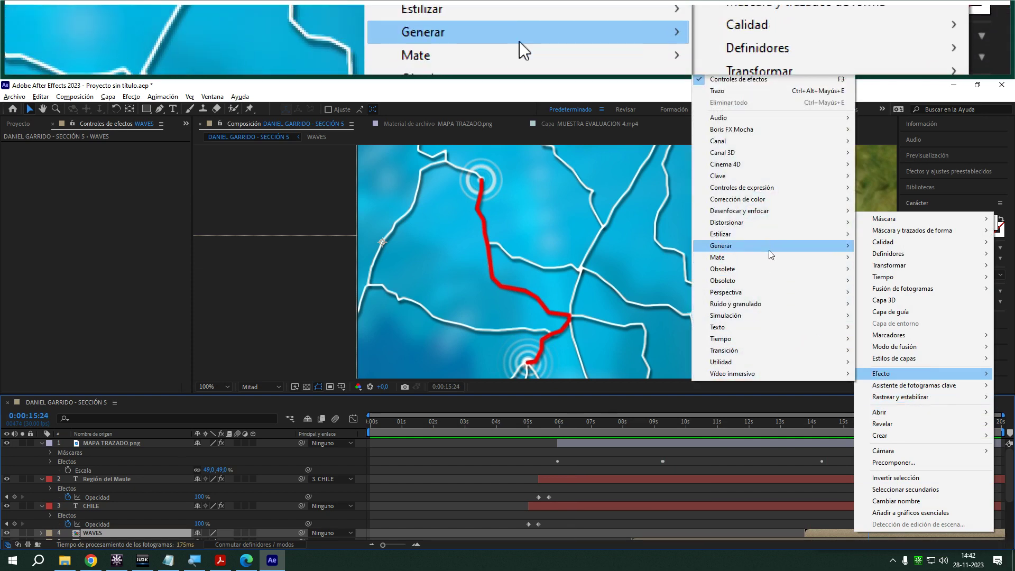
mouse_move(770, 249)
click(881, 466)
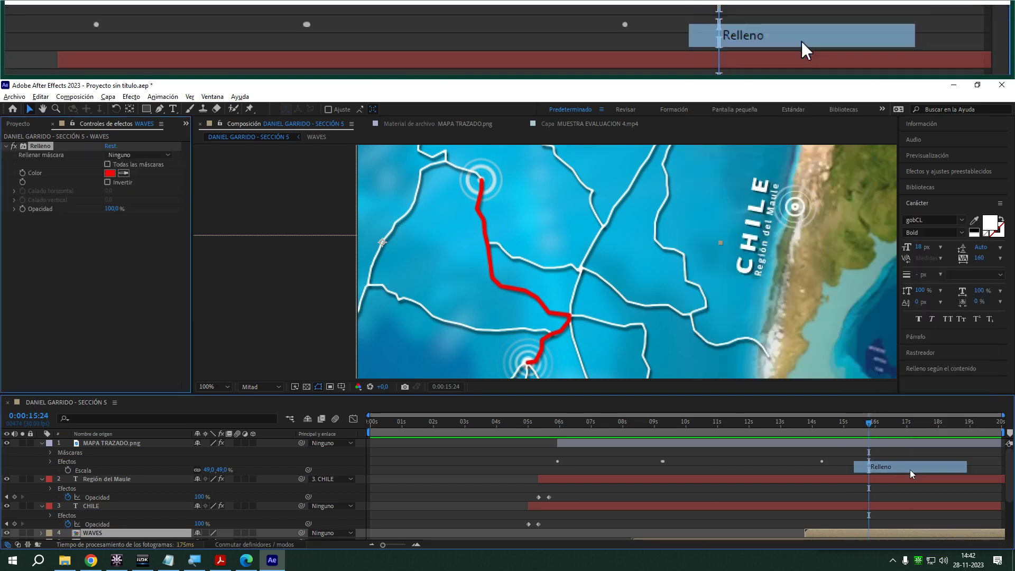
click(109, 173)
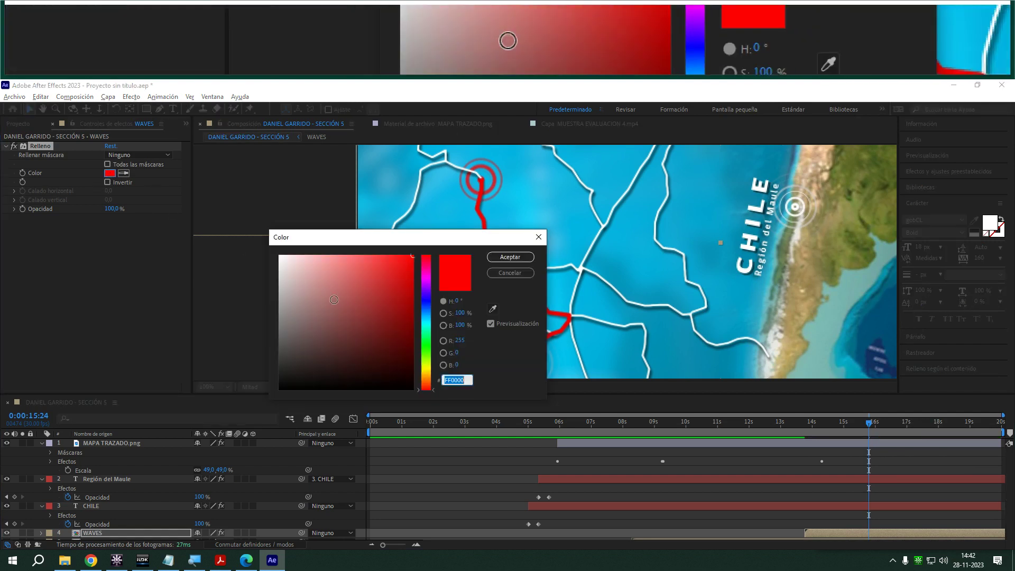
click(506, 244)
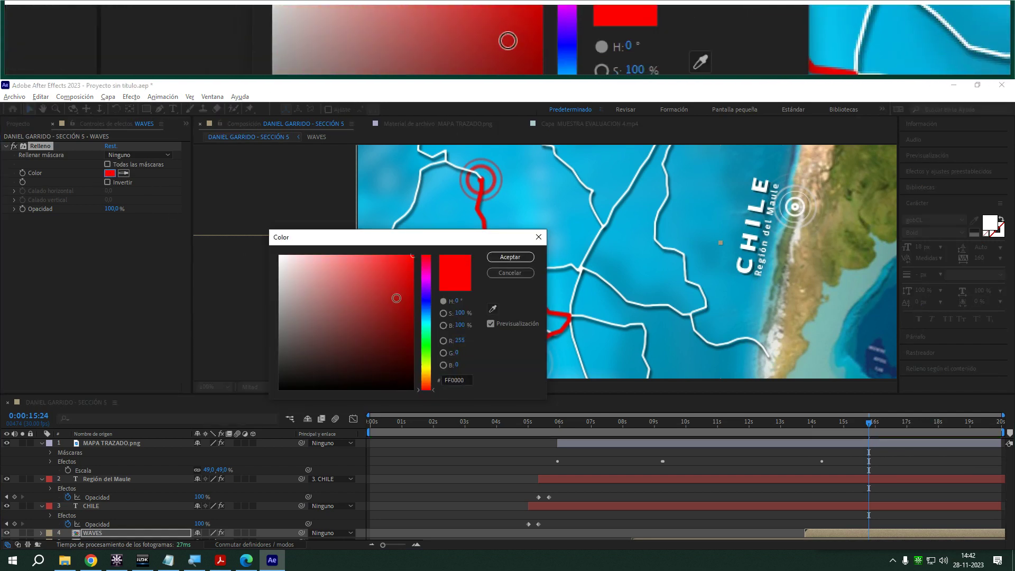
click(425, 372)
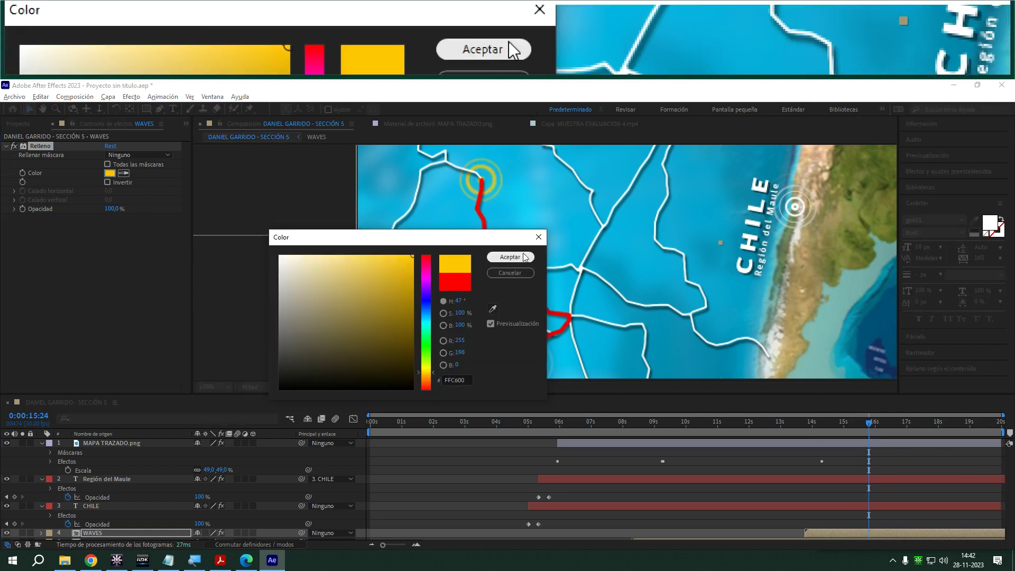
click(508, 257)
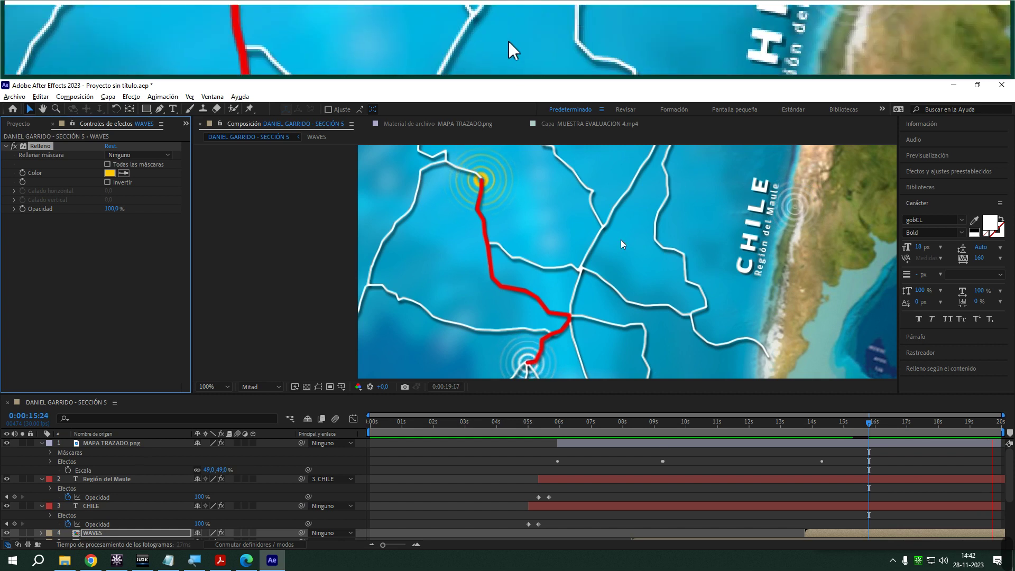
scroll(620, 240, down, 2)
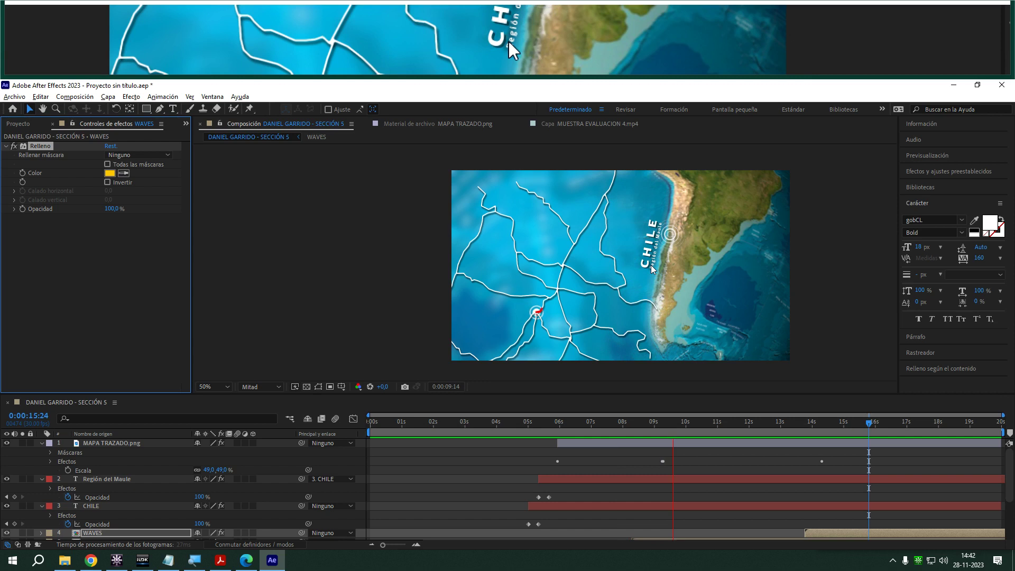
key(space)
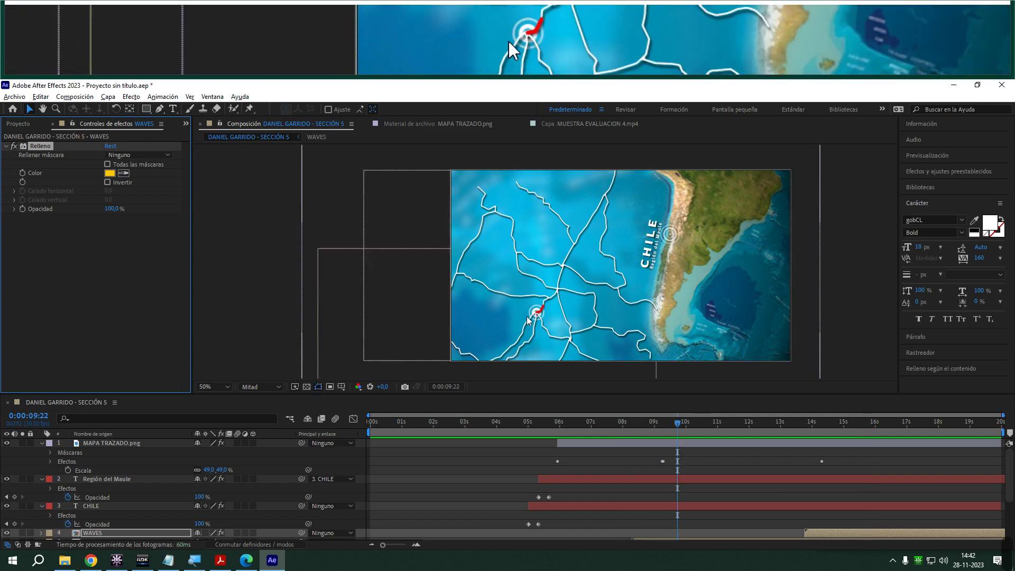
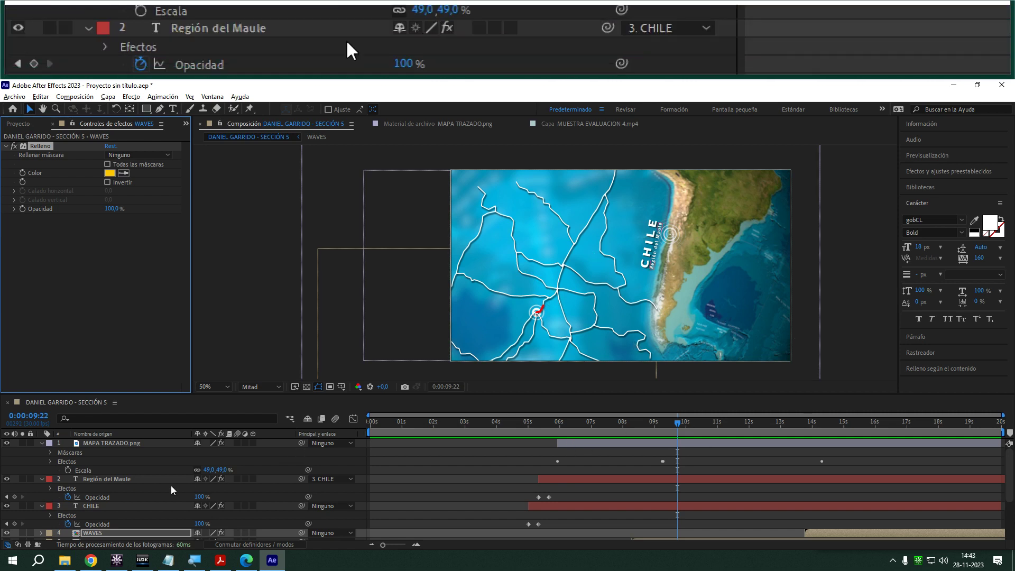
- Duplicate the CHILE text layer and set the copy's rotation to 0°
click(159, 506)
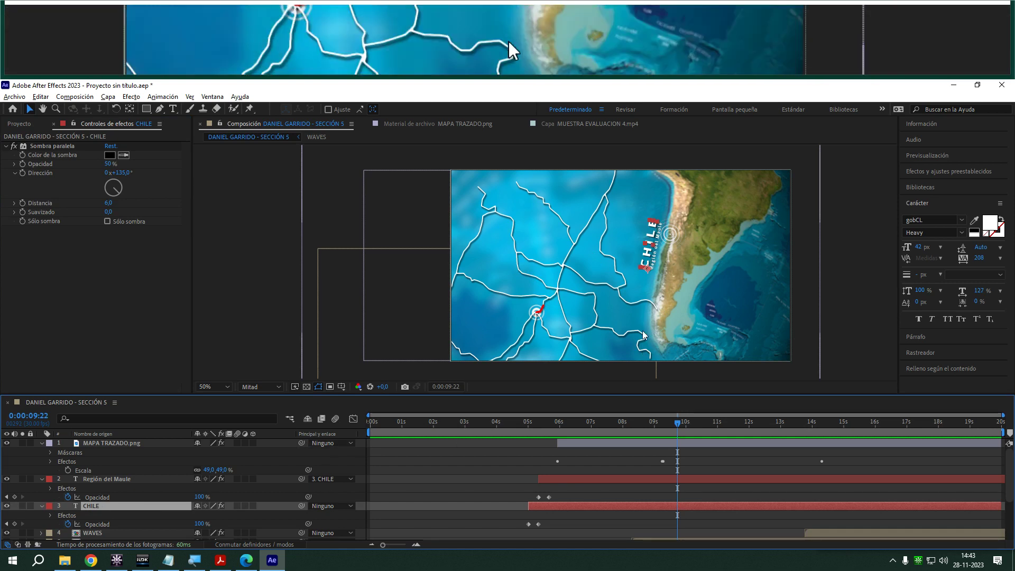
key(ctrl+d)
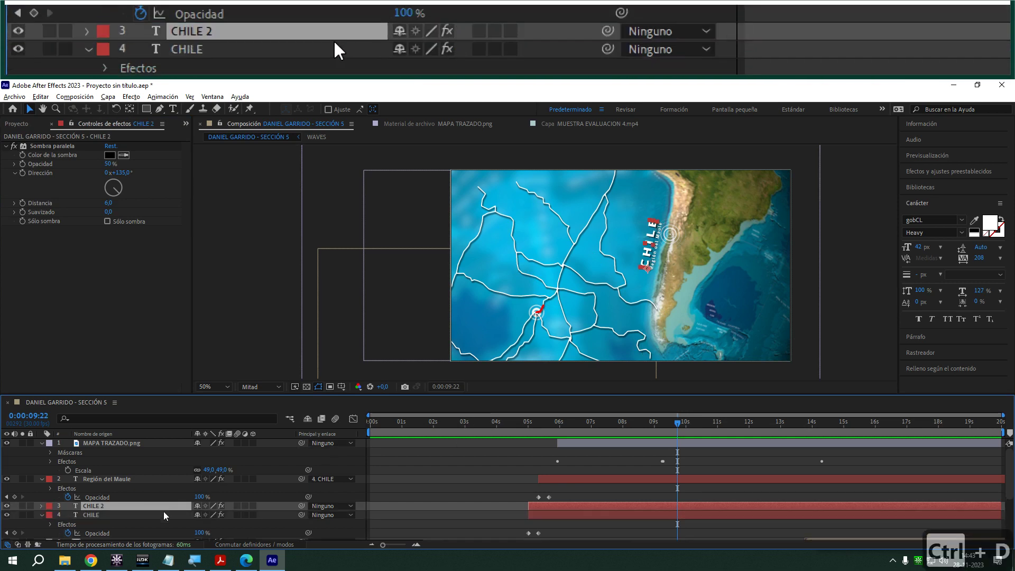
key(r)
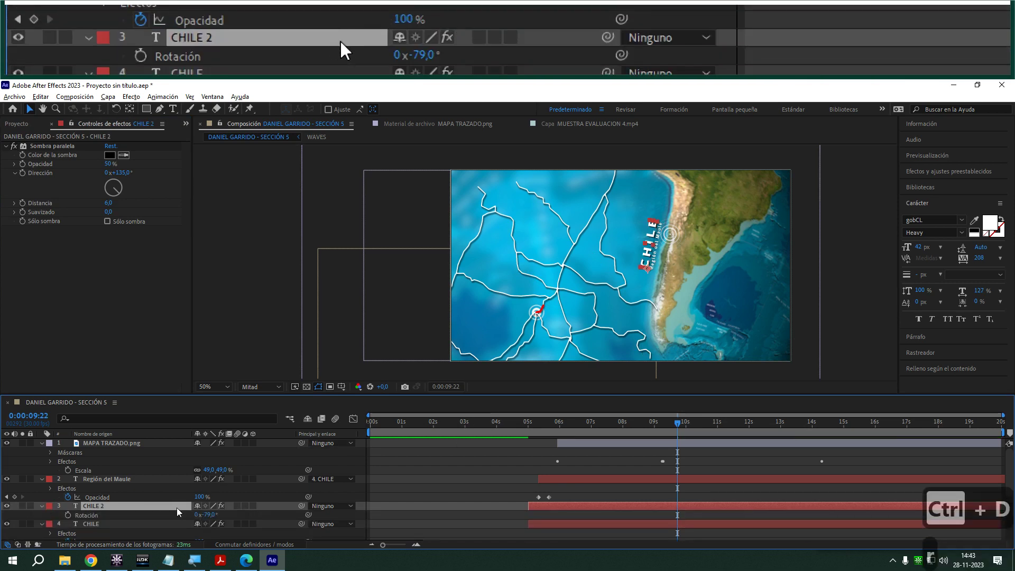
click(209, 515)
text(0)
key(Return)
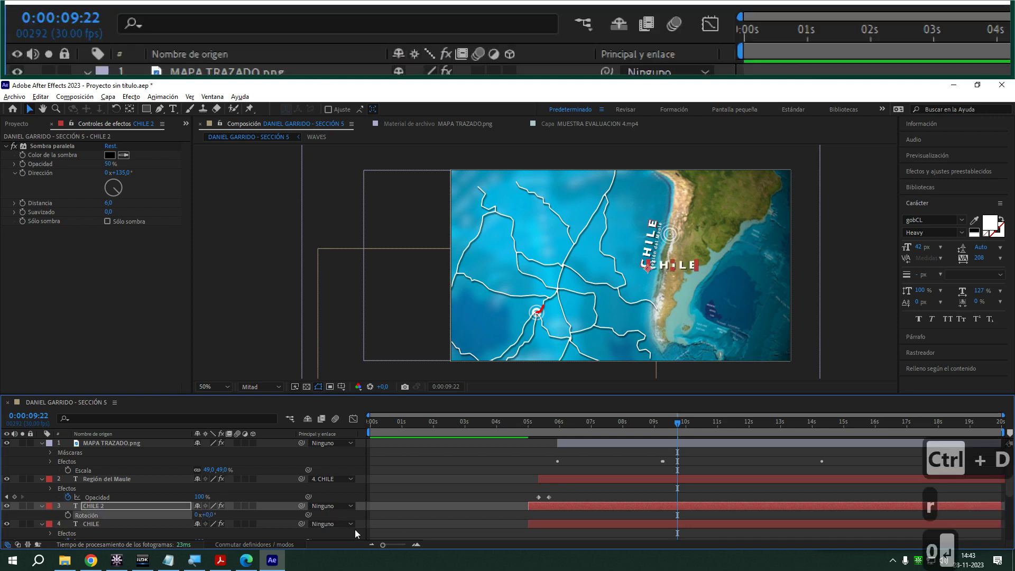
- Place the CHILE copy beside the route's lower wave marker, with font size 32 px and tracking 86
drag(688, 267, 520, 316)
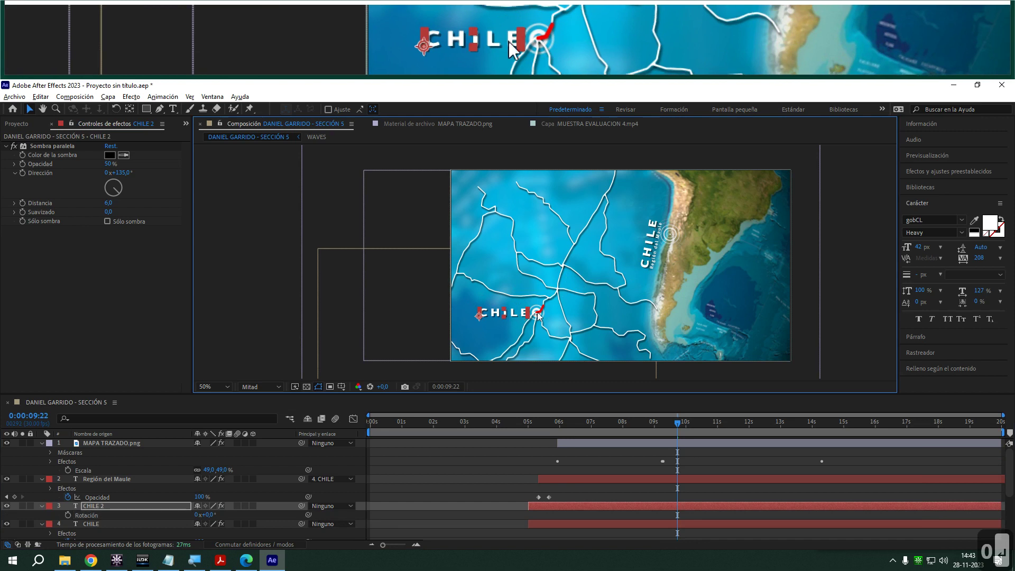
click(918, 247)
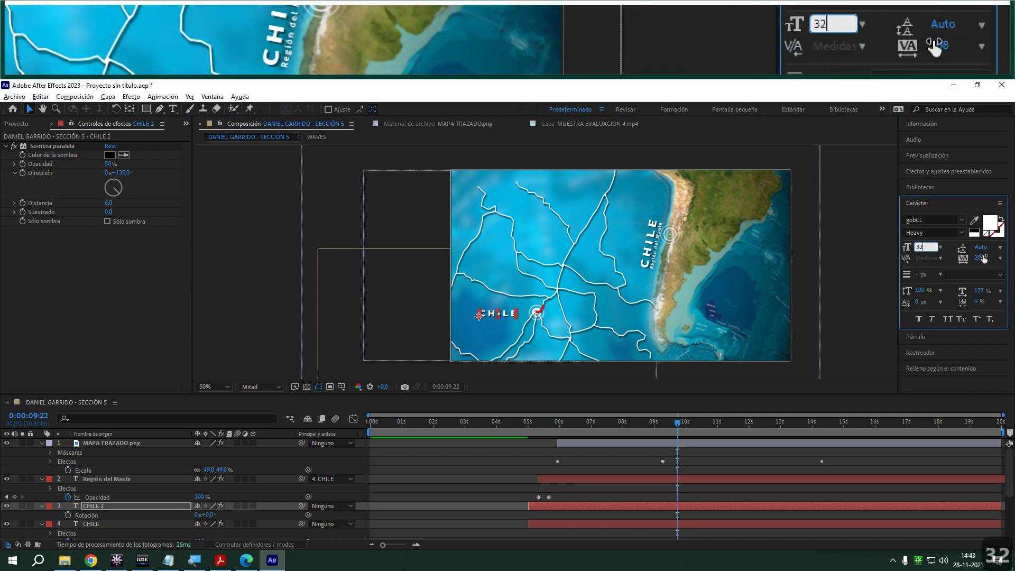
drag(967, 257, 915, 258)
click(513, 316)
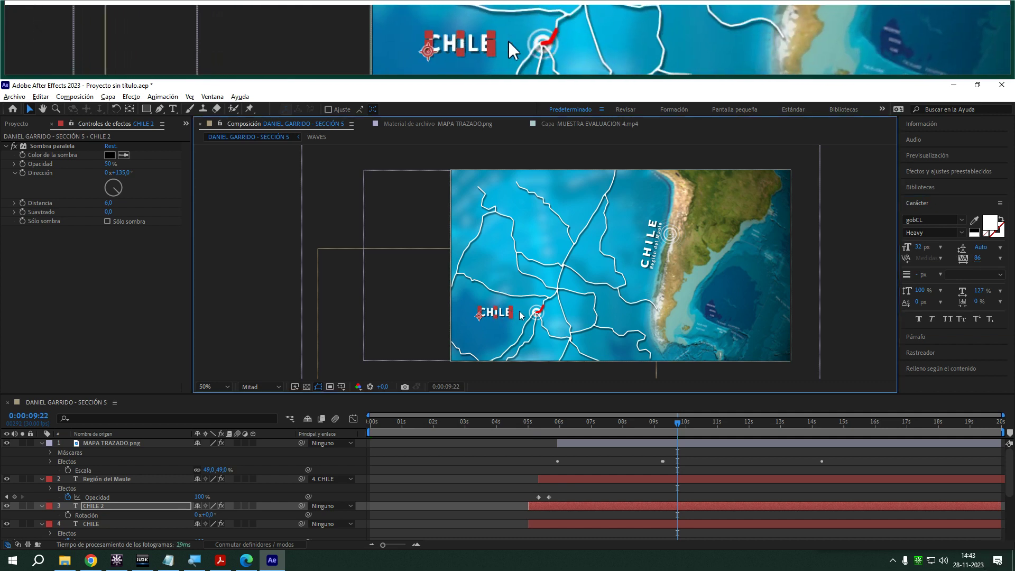
key(ctrl+z)
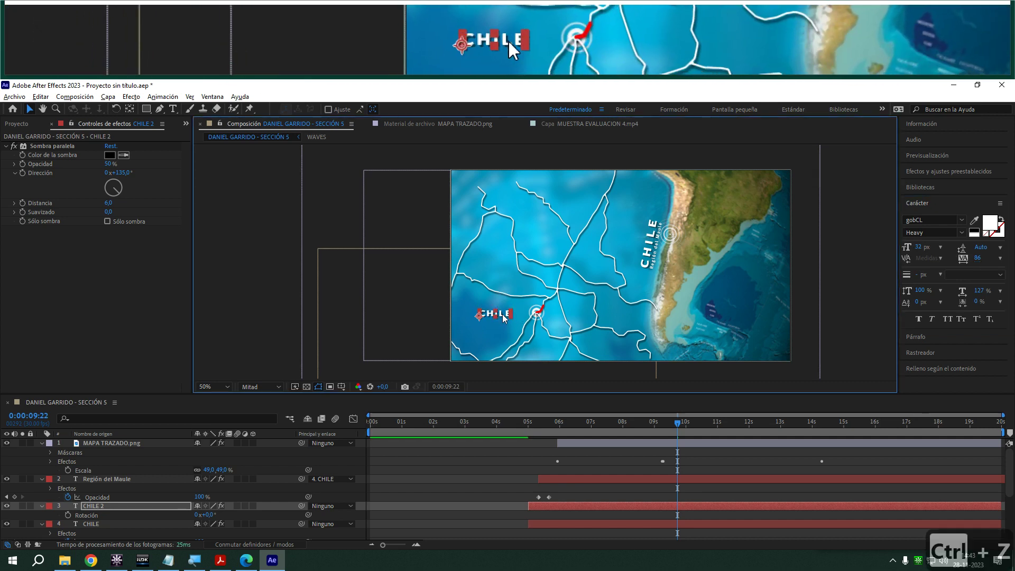
drag(509, 315, 517, 317)
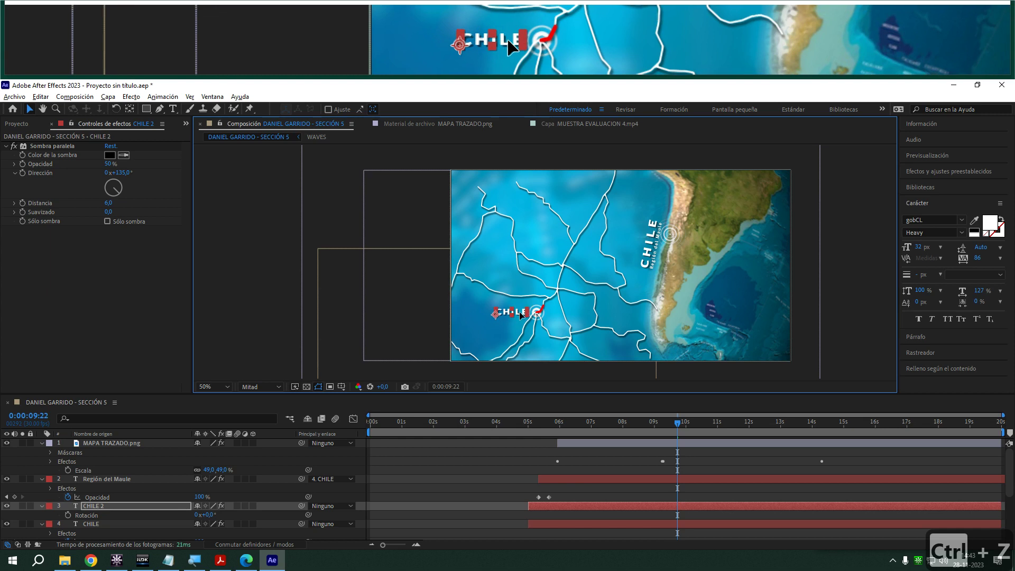
- Set the copied label's text colour to a fully saturated yellow with hue 54°
click(989, 222)
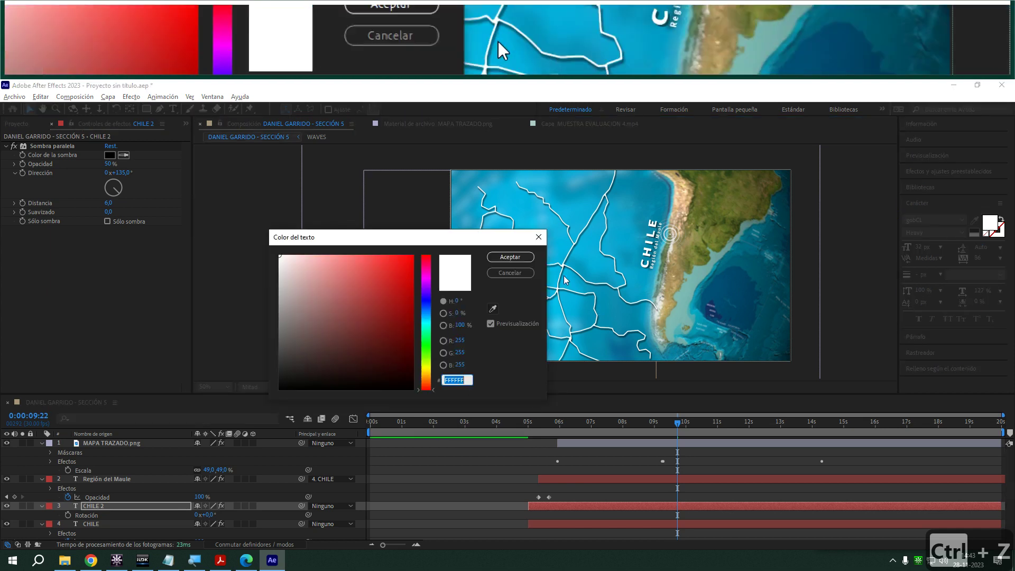
click(426, 369)
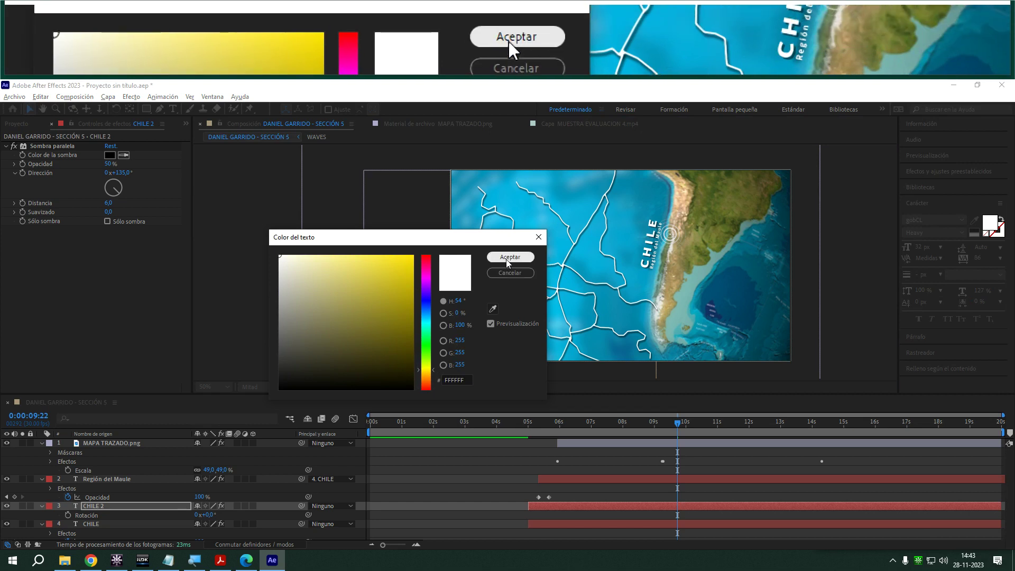
click(412, 257)
click(509, 258)
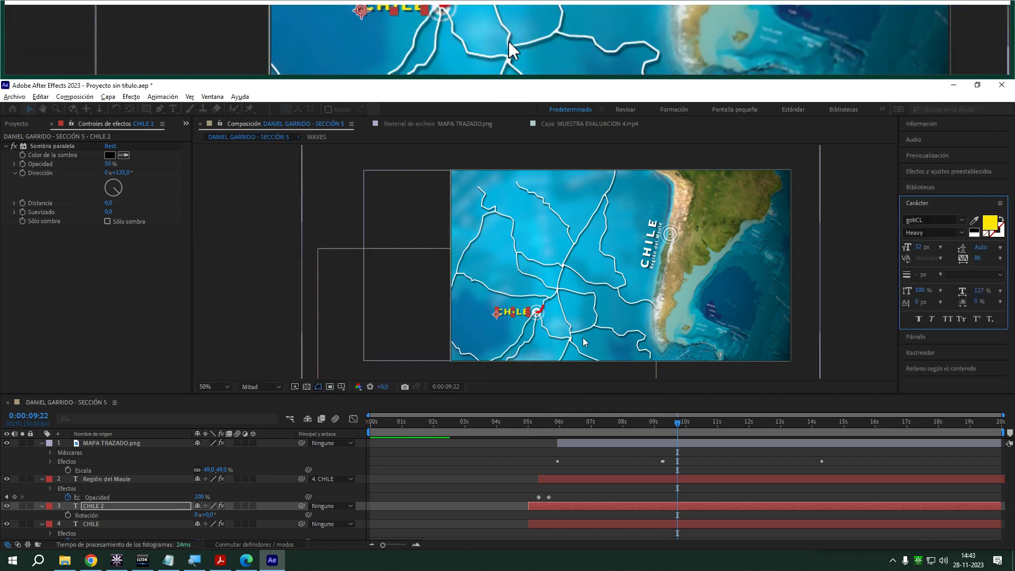
- Change the yellow label's text to TALCA and shift its layer to start at about 0:00:09:00
drag(557, 503, 593, 506)
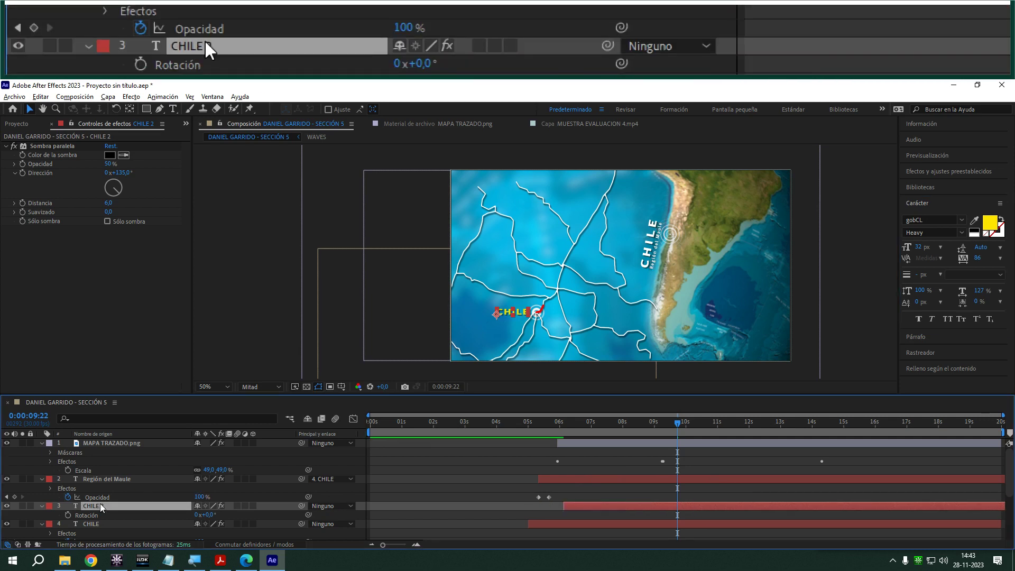
key(Return)
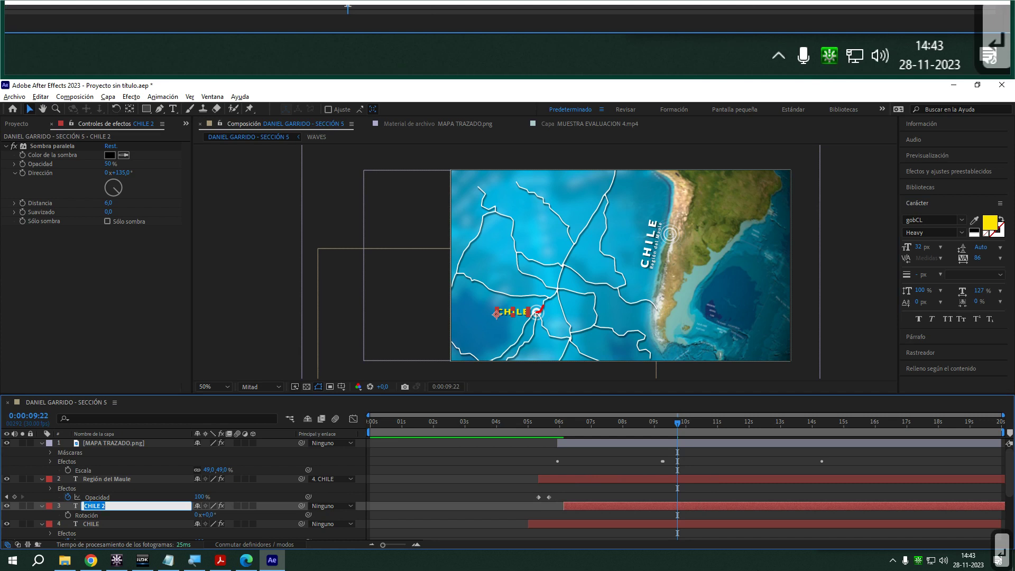
key(Escape)
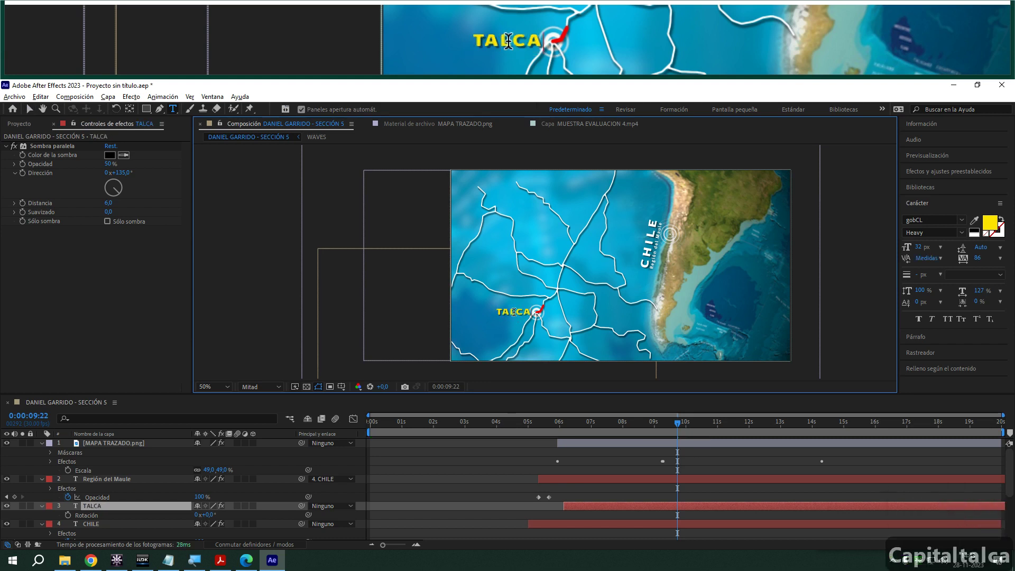
click(635, 505)
drag(635, 505, 725, 502)
click(653, 423)
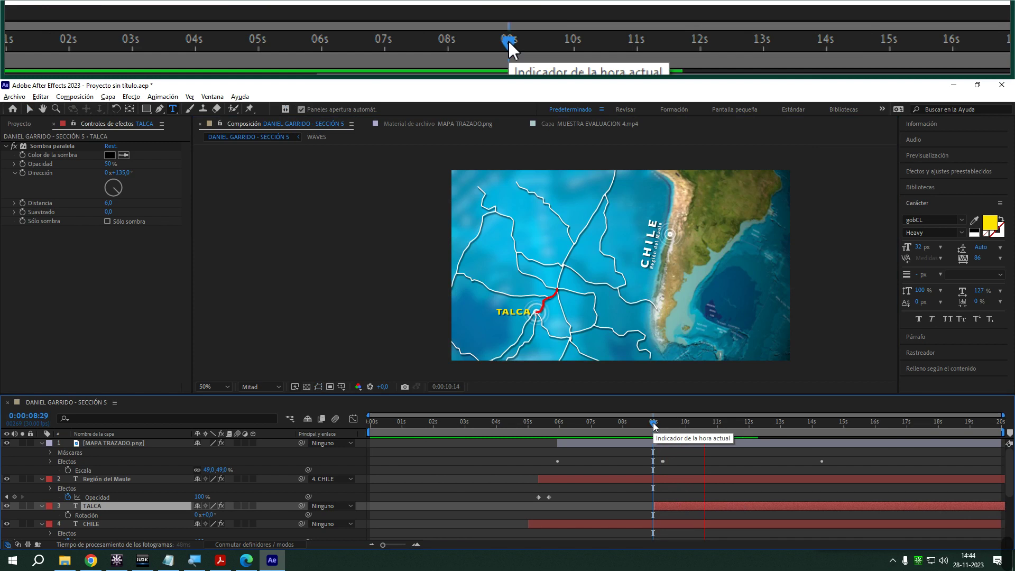
- Duplicate the TALCA label and move the copy up towards the route's upper end
drag(654, 423, 721, 423)
key(ctrl+d)
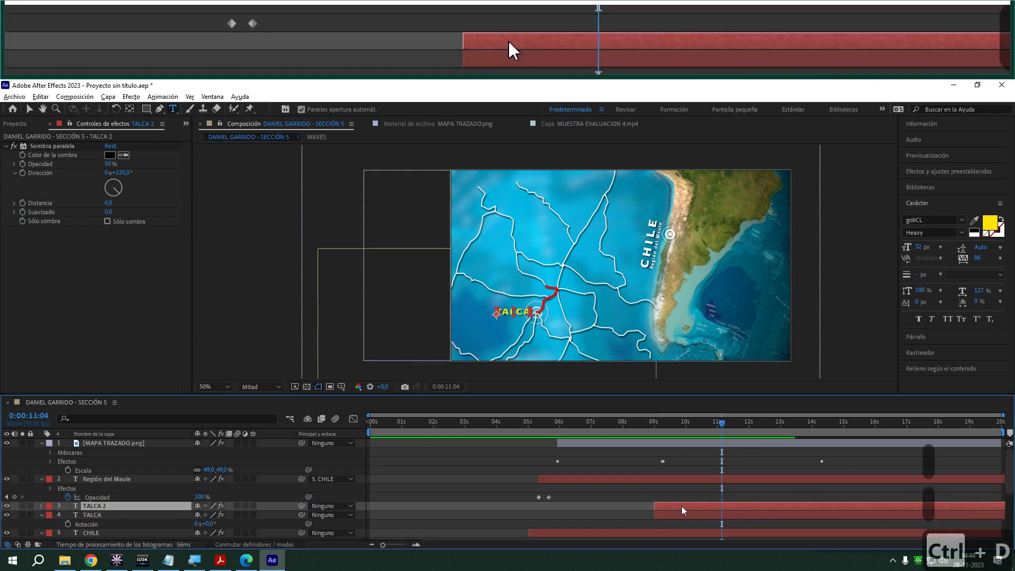
key(Caps_Lock)
key(v)
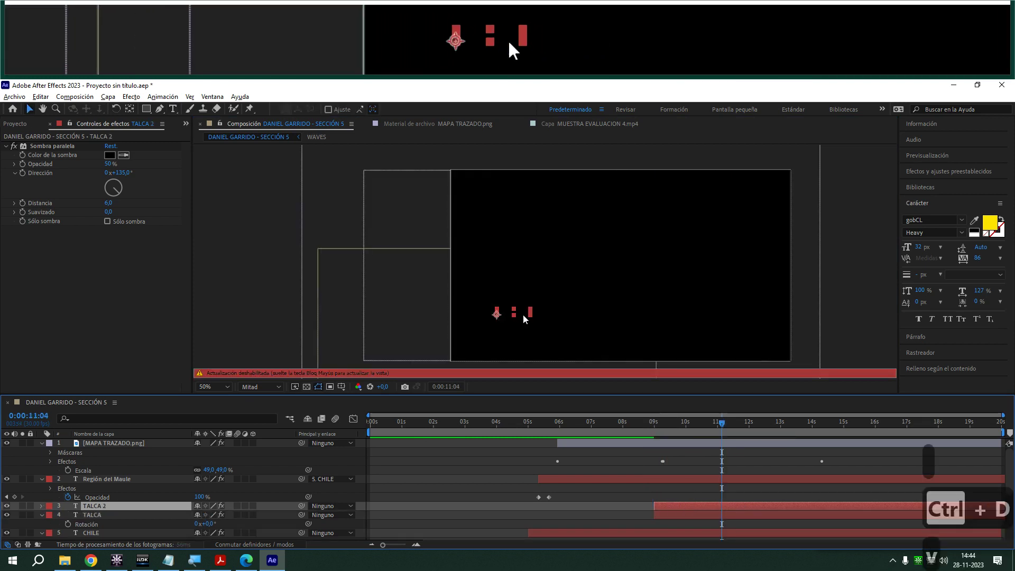
key(Caps_Lock)
drag(523, 315, 505, 231)
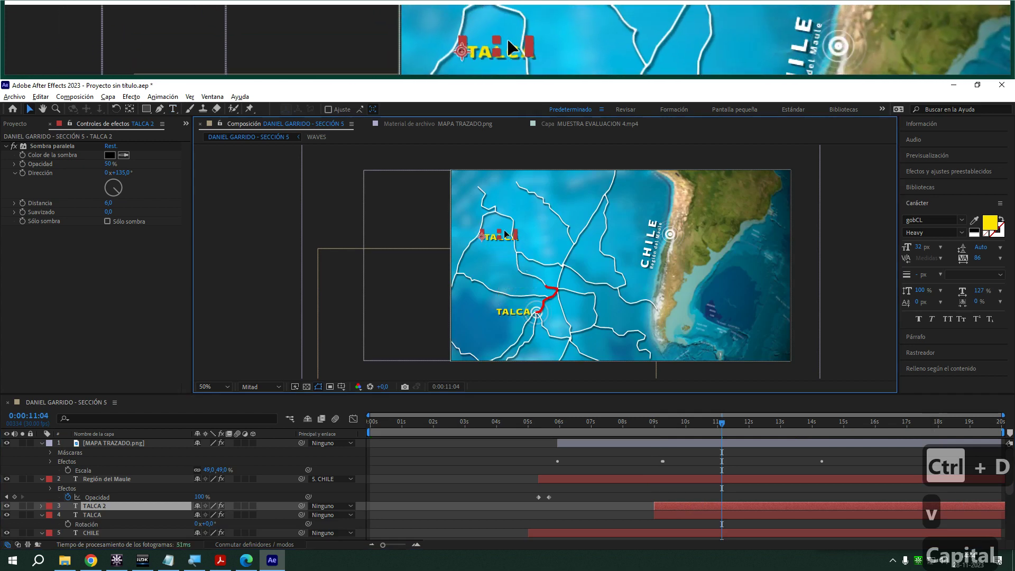
- At about 0:00:14:25, place the TALCA copy just right of the upper wave marker and change its text to PUCHUNCAVI
drag(755, 427, 839, 427)
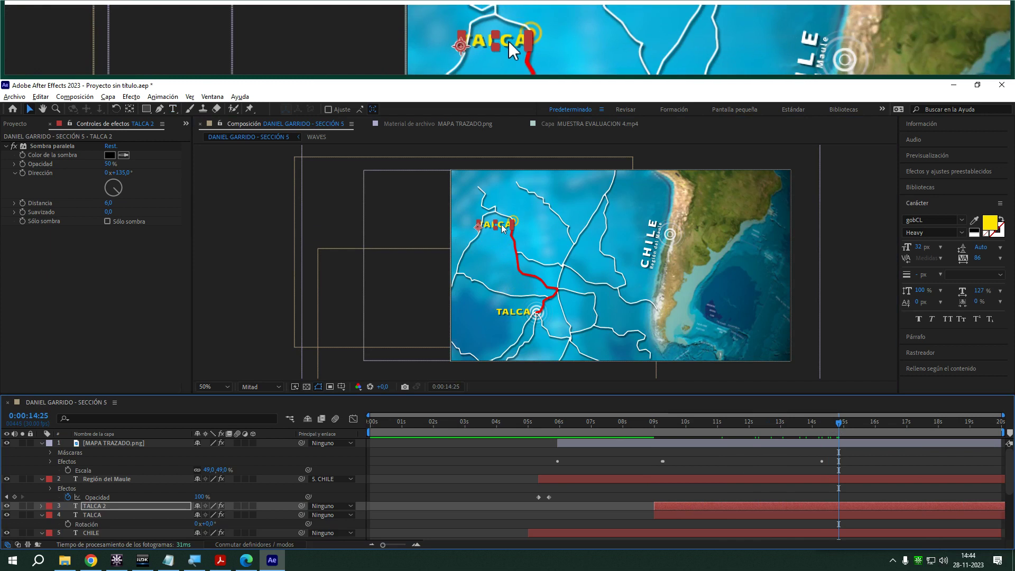
drag(502, 228, 545, 223)
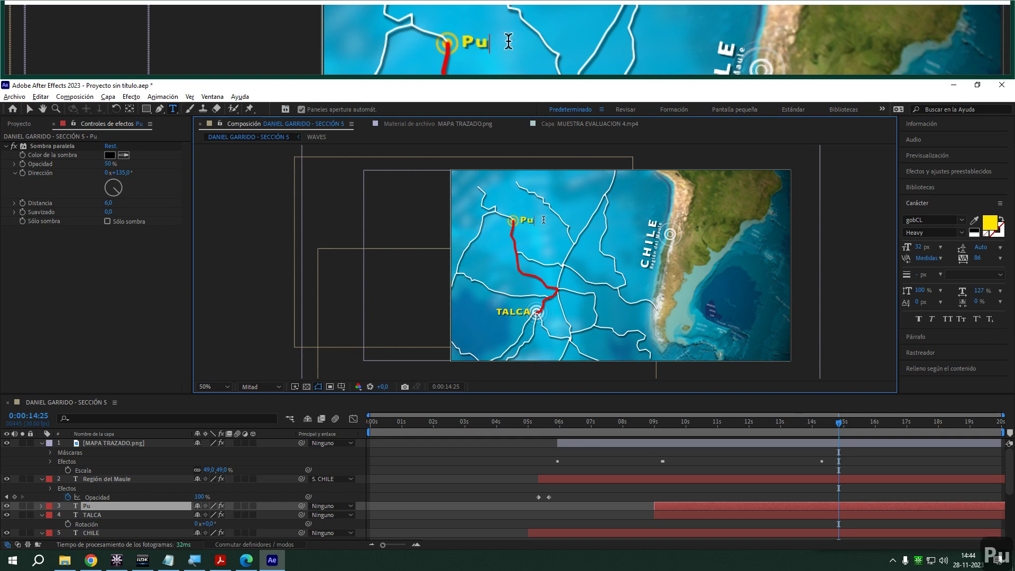
text(CHUNCAVI)
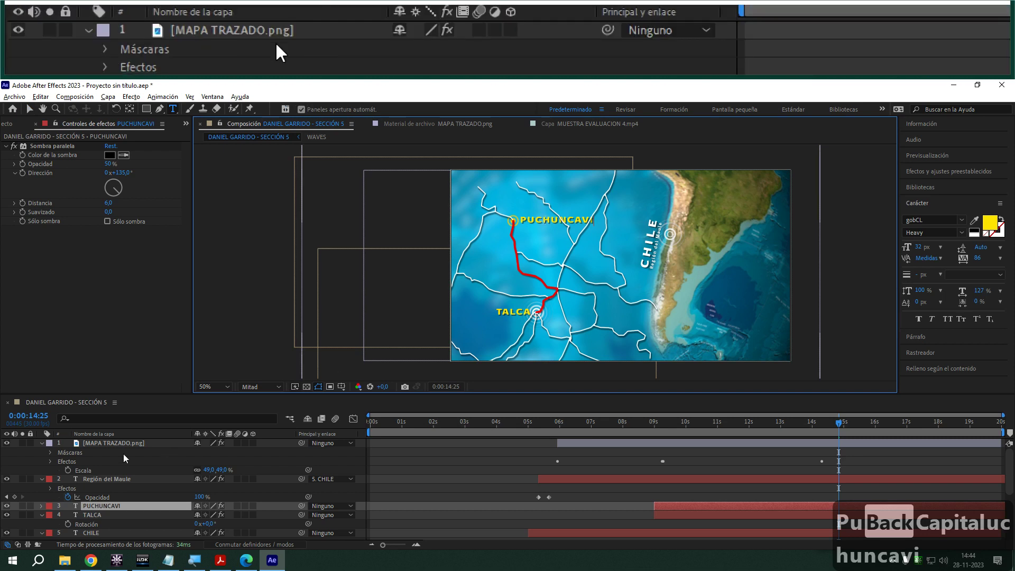
- Briefly solo the MUESTRA EVALUACION 4.mp4 reference layer and change the upper label's text to CONCAVEN
scroll(44, 515, down, 5)
click(22, 526)
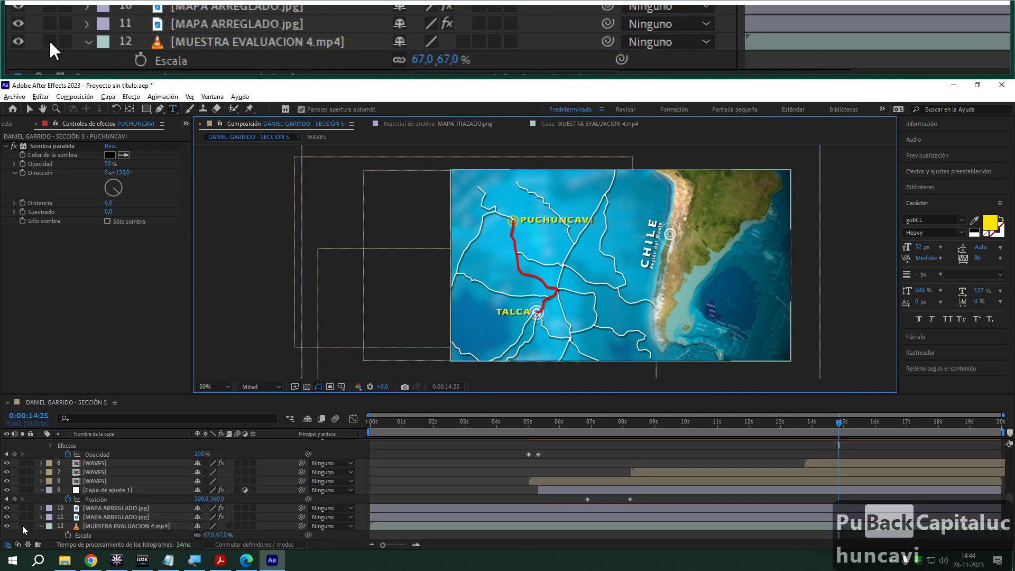
click(23, 526)
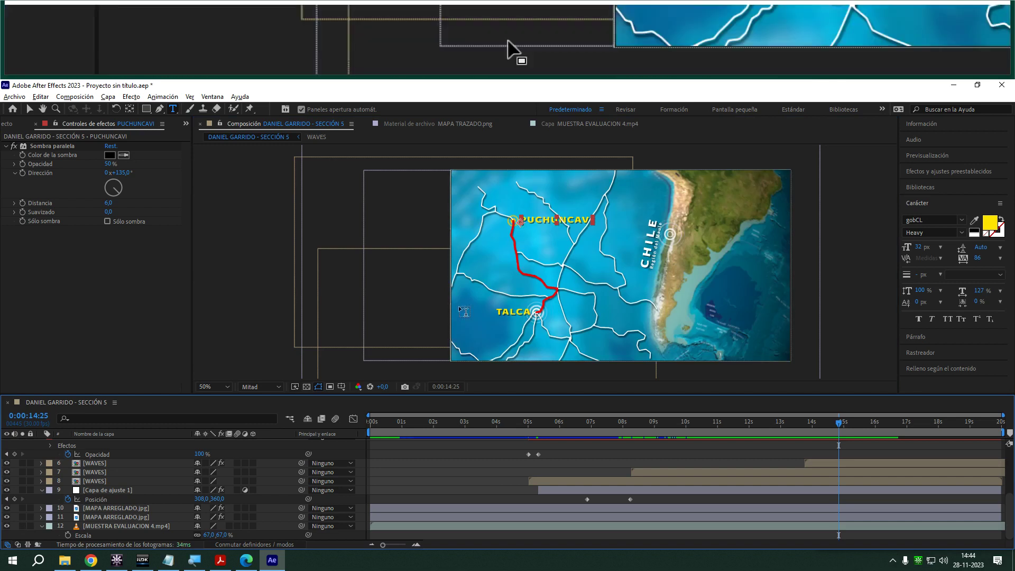
double_click(563, 224)
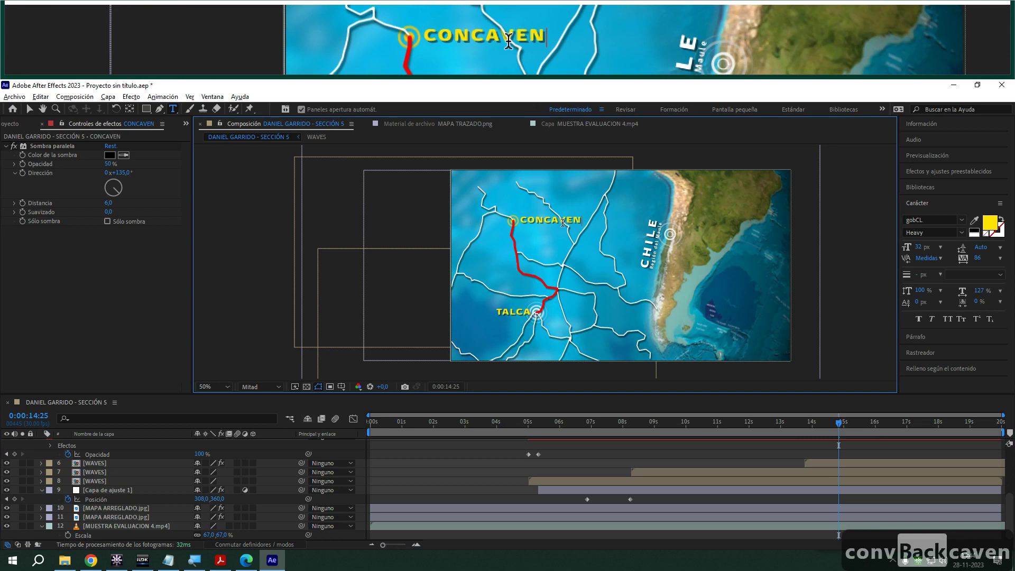
click(29, 109)
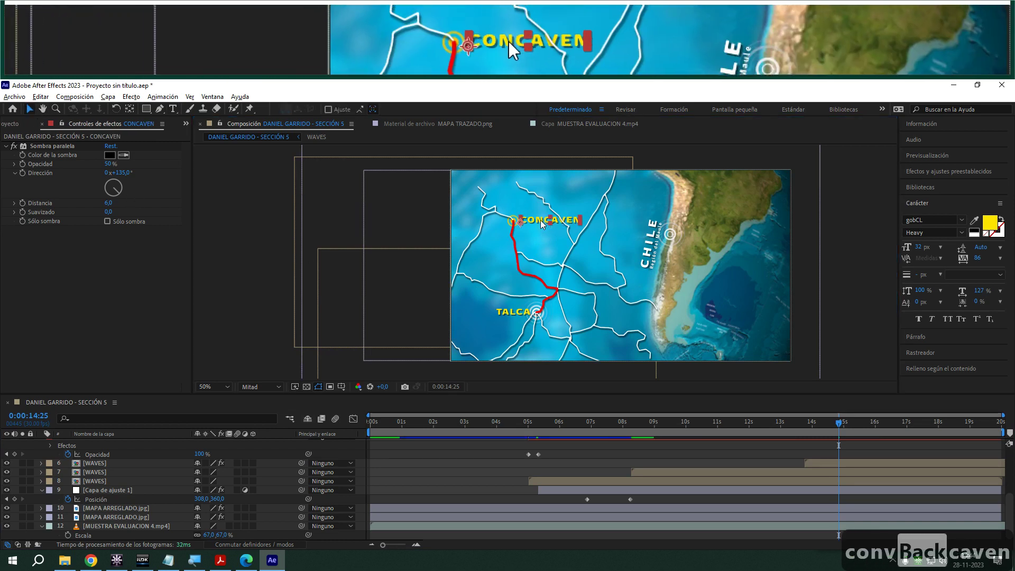
drag(540, 219, 539, 219)
- Shift the CONCAVEN layer to start at about 0:00:14:06, just after the upper wave marker's layer begins
key(Caps_Lock)
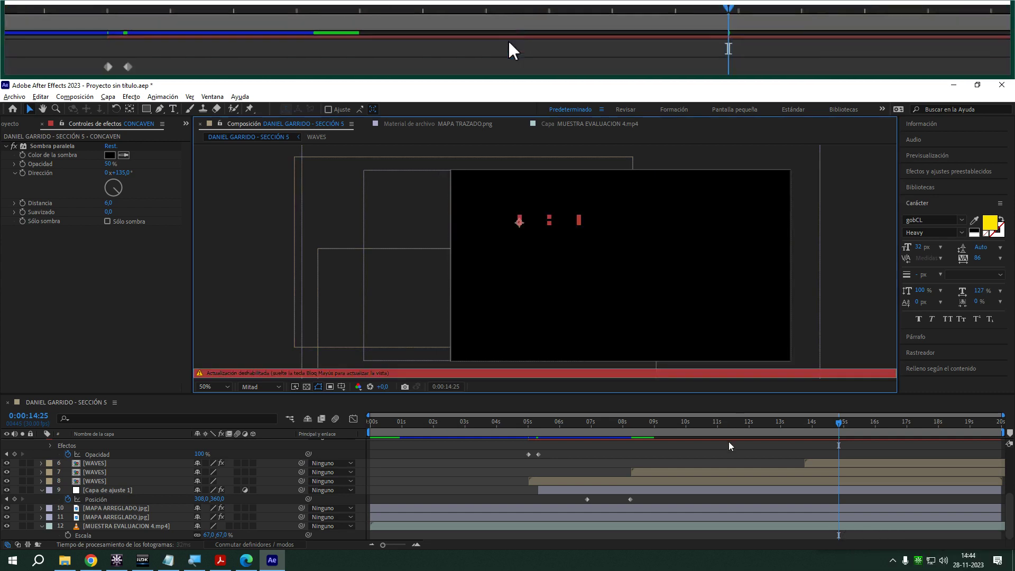
click(814, 463)
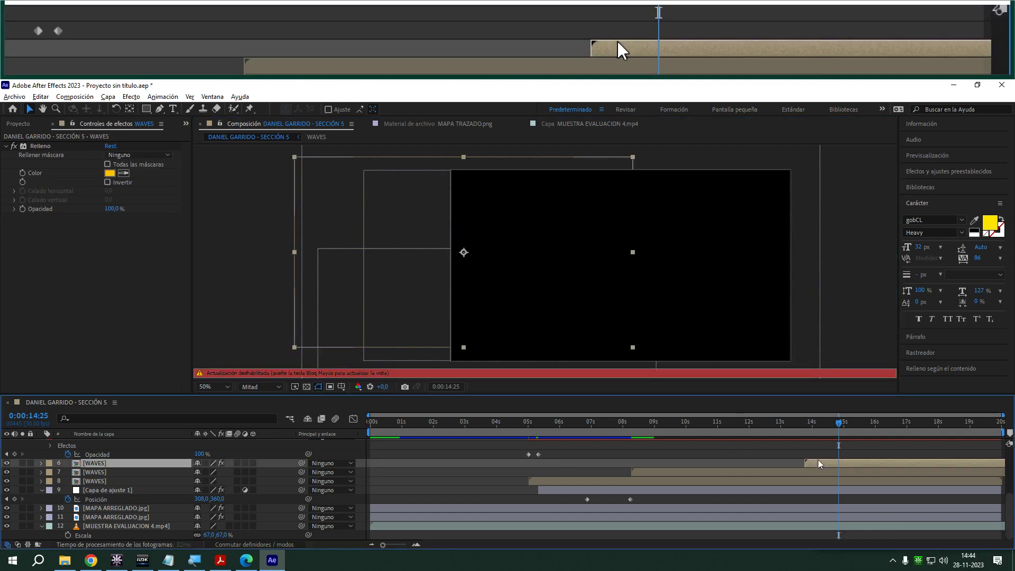
click(814, 496)
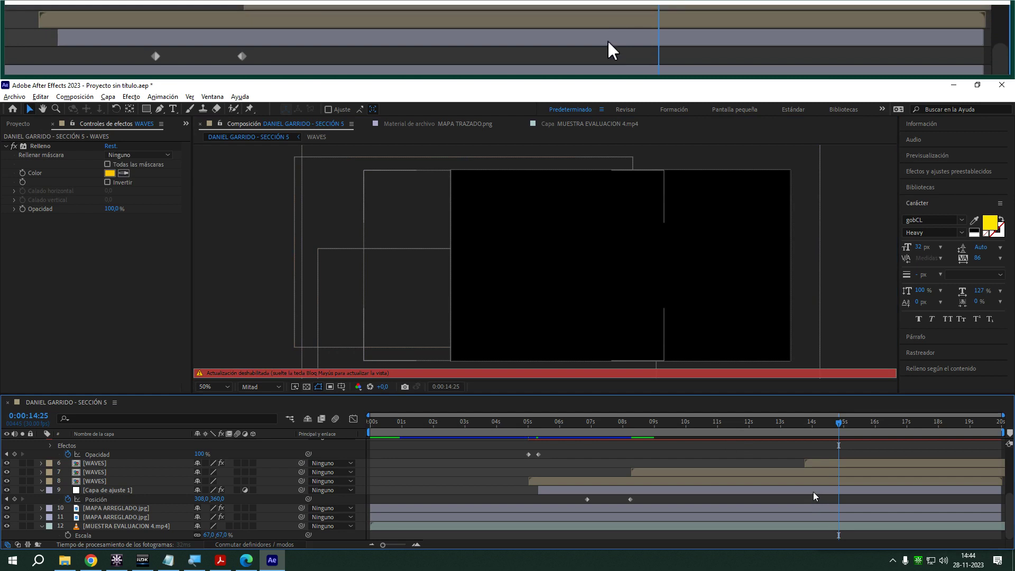
click(813, 491)
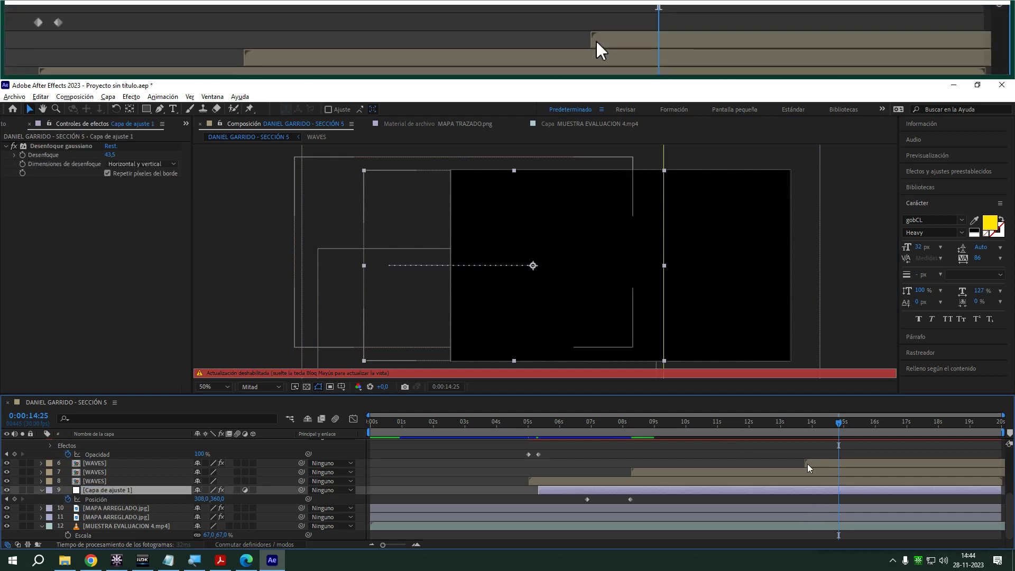
scroll(807, 465, up, 3)
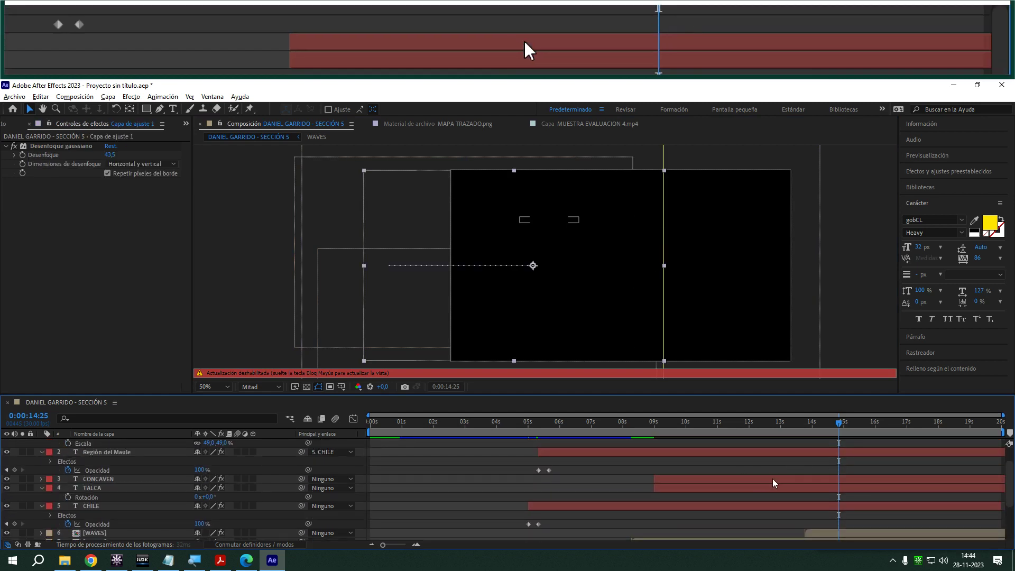
drag(789, 478, 926, 479)
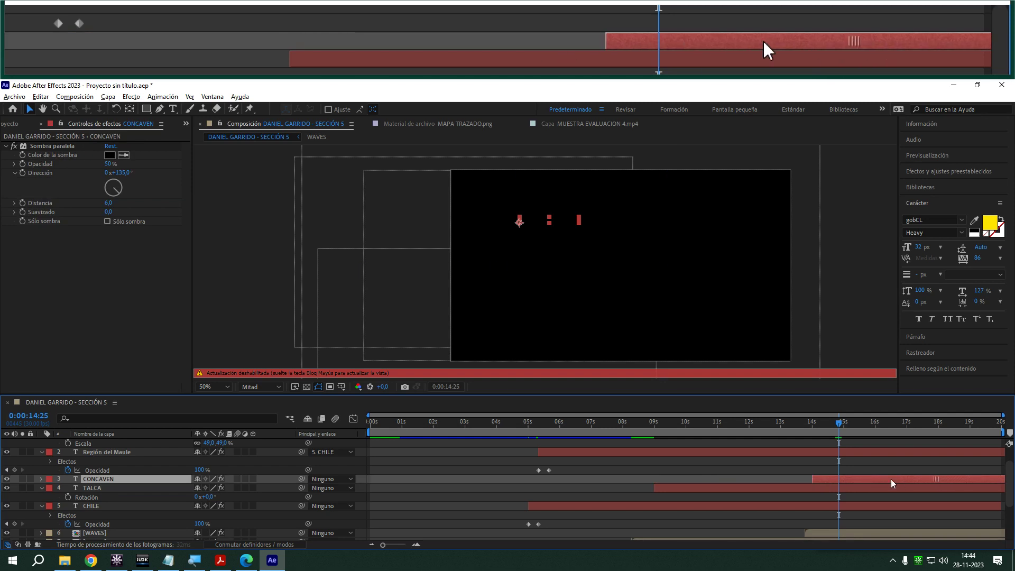
key(Caps_Lock)
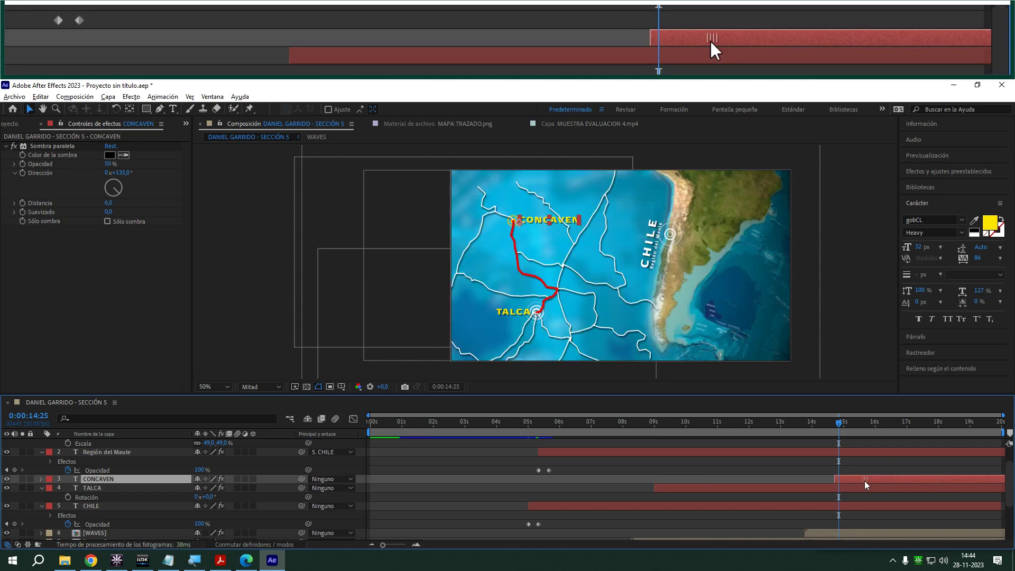
drag(853, 482, 845, 482)
key(Caps_Lock)
drag(805, 425, 817, 426)
key(Caps_Lock)
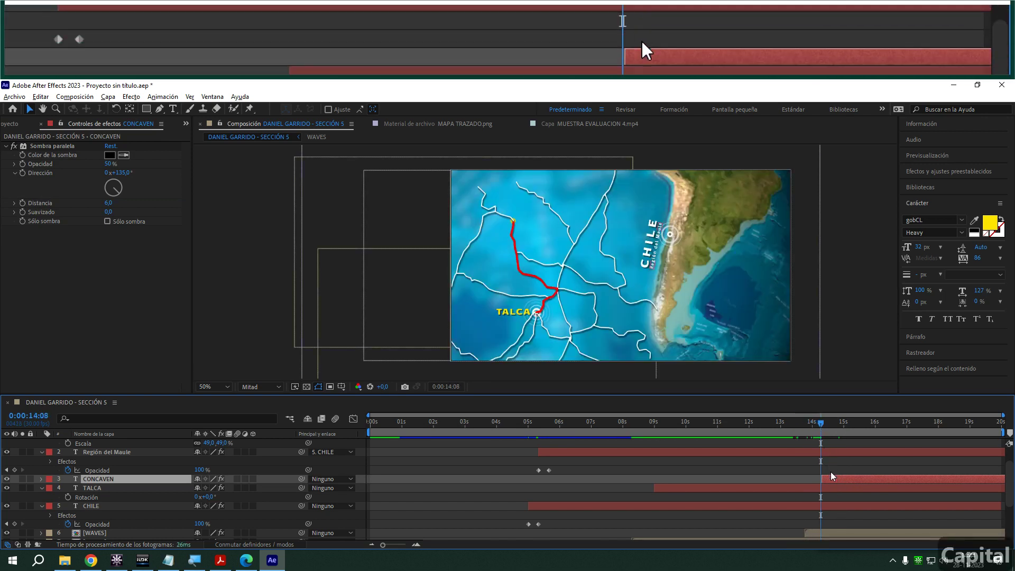
drag(830, 479, 828, 481)
- Check the CONCAVEN label's entrance and play the whole animation from 0:00:00:00
click(824, 426)
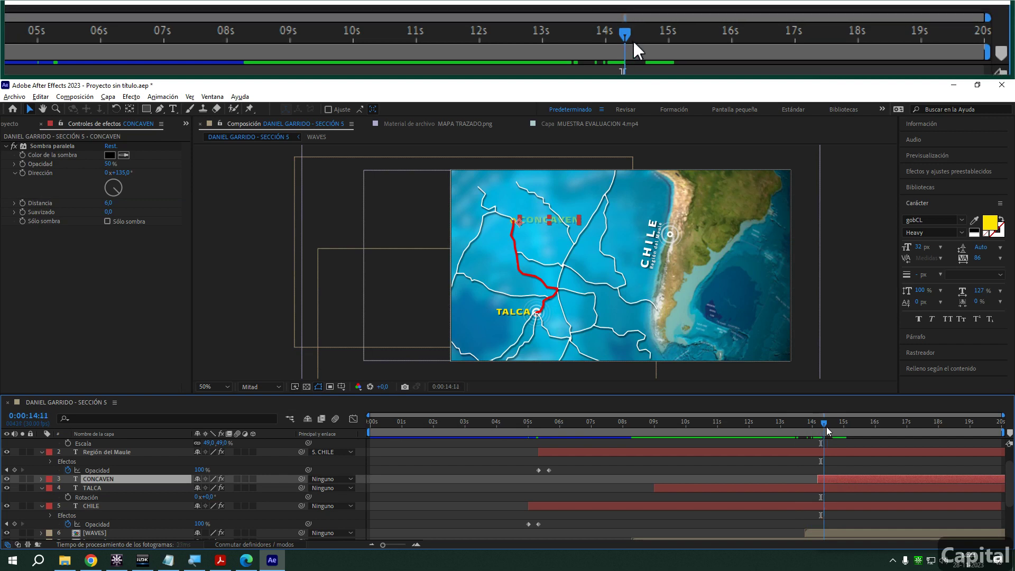
drag(876, 427, 217, 448)
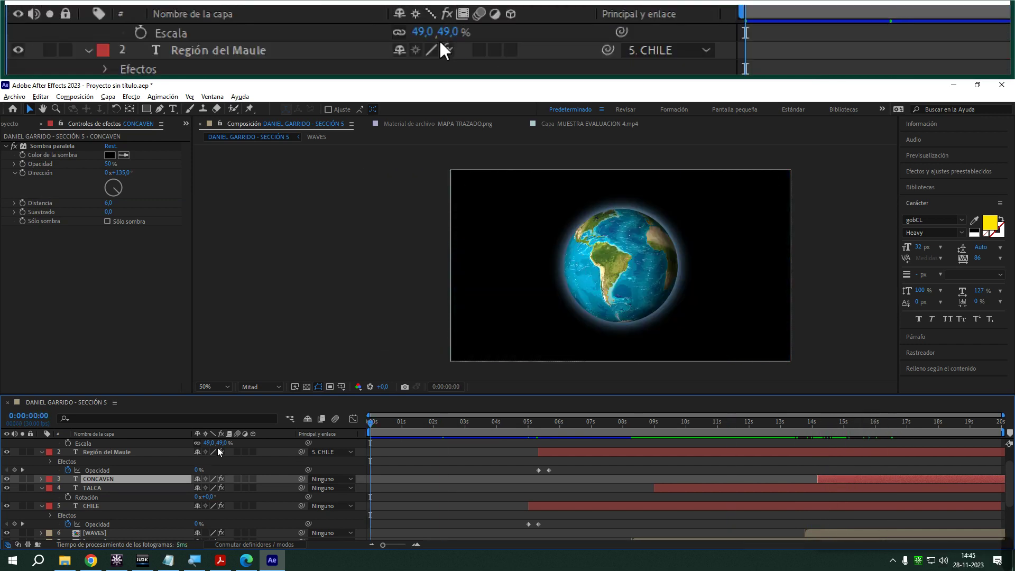
key(space)
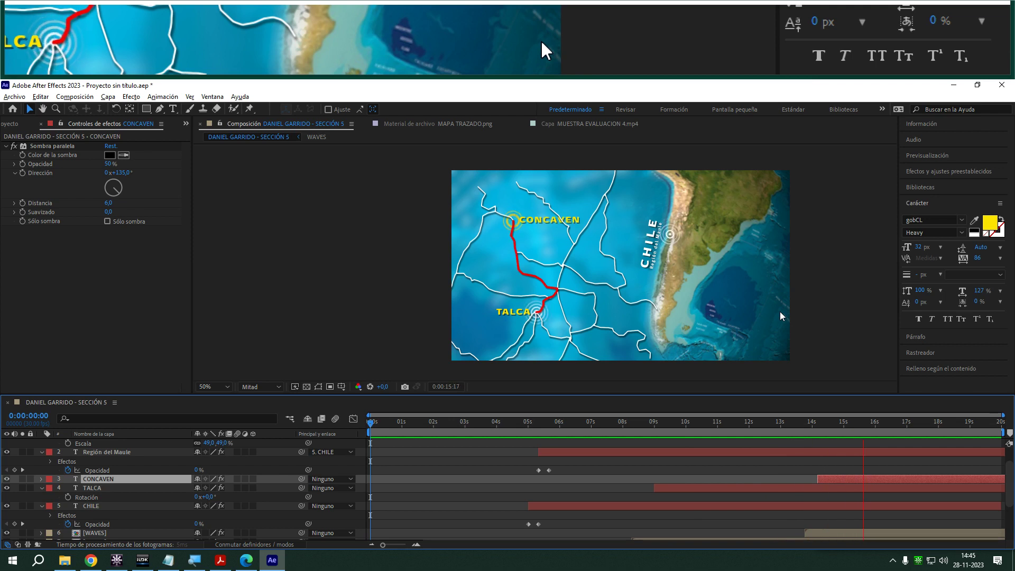
key(space)
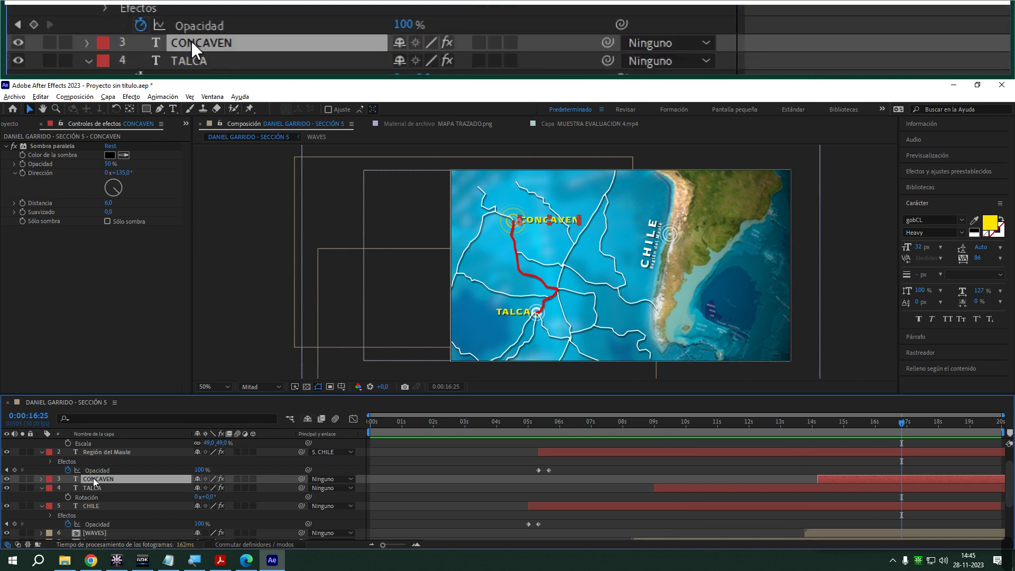
- Duplicate the CONCAVEN label, place the copy just below it, and restyle the copy in the Regular font style with white (FFFFFF) fill
key(ctrl+d)
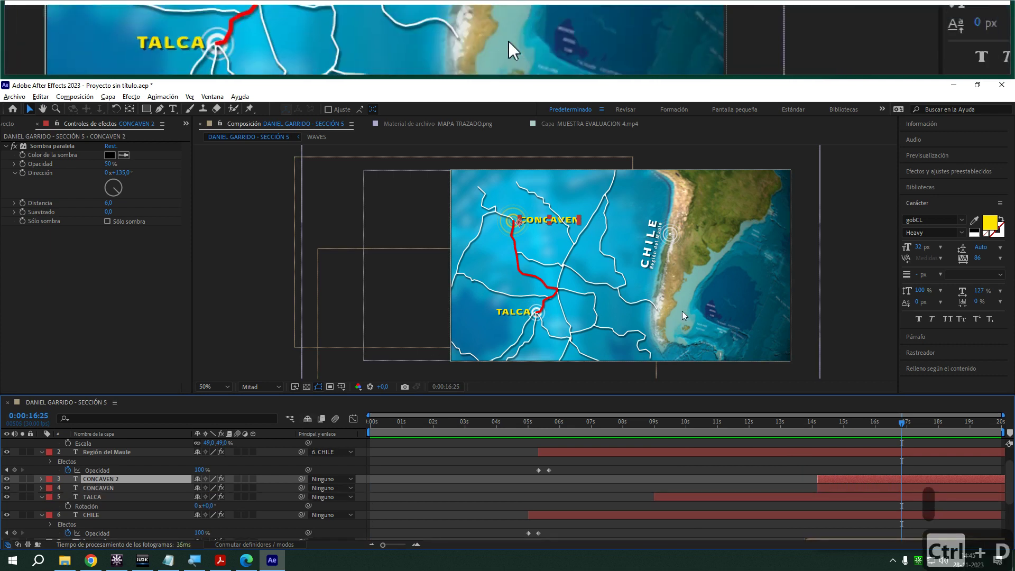
drag(533, 225, 534, 244)
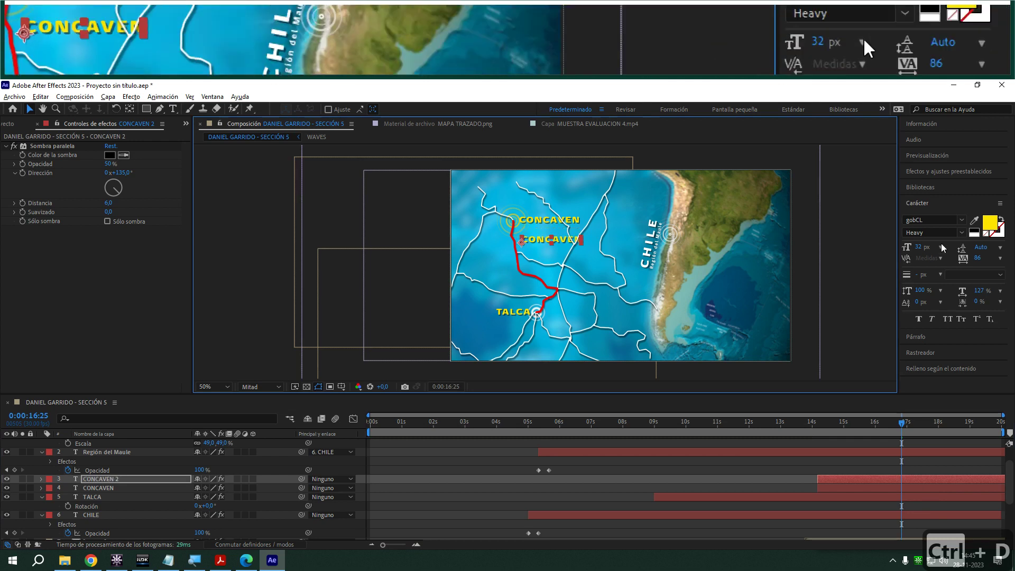
click(960, 233)
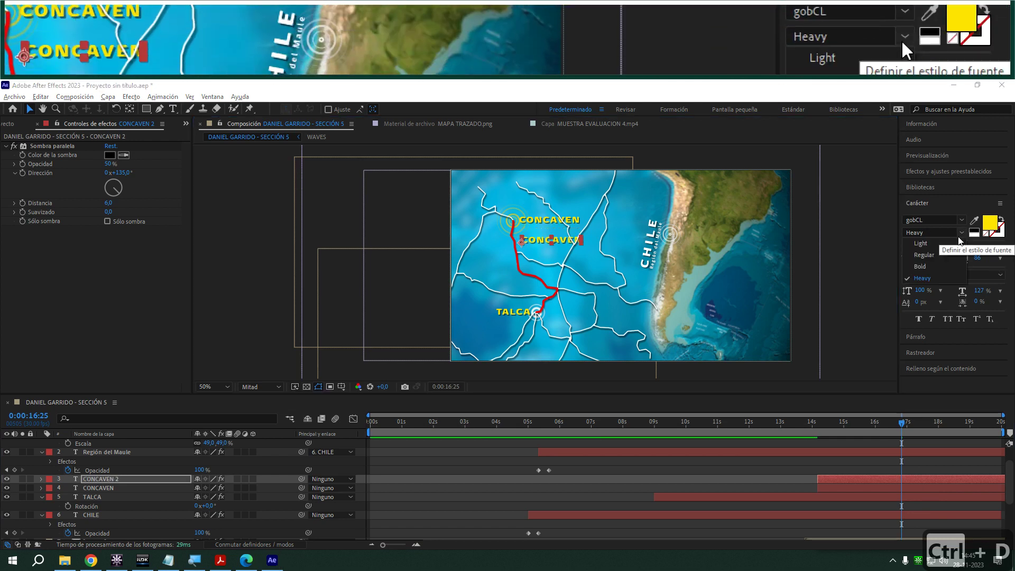
click(933, 258)
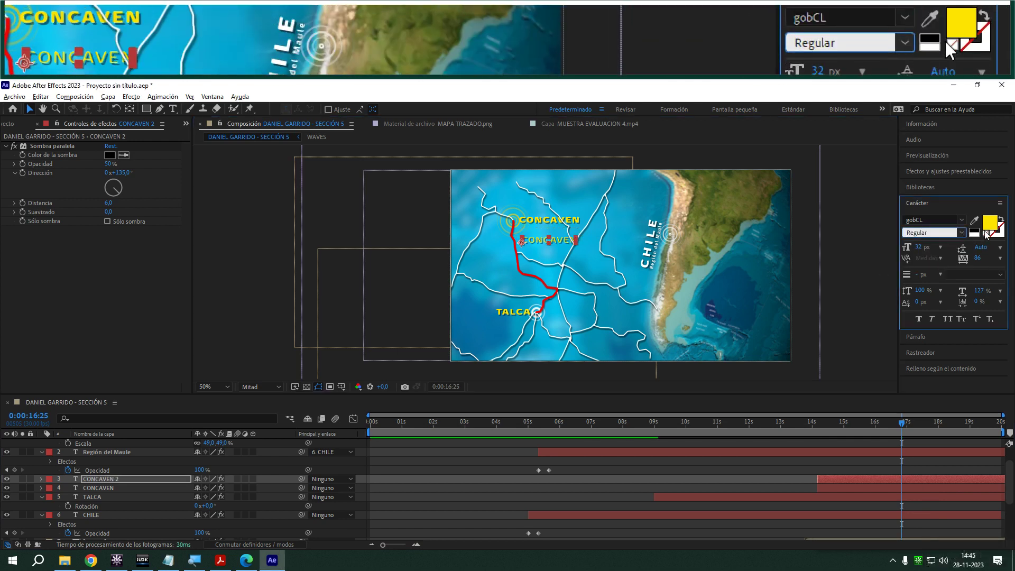
click(987, 225)
click(281, 256)
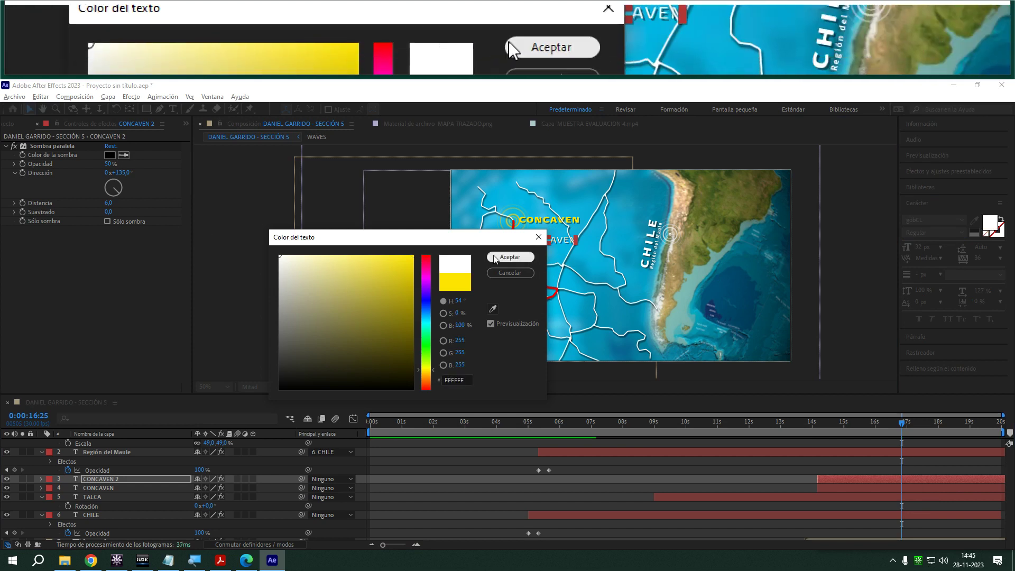
click(510, 256)
- Solo the MUESTRA EVALUACION 4.mp4 reference layer together with the CONCAVEN 2 text layer
scroll(93, 496, down, 5)
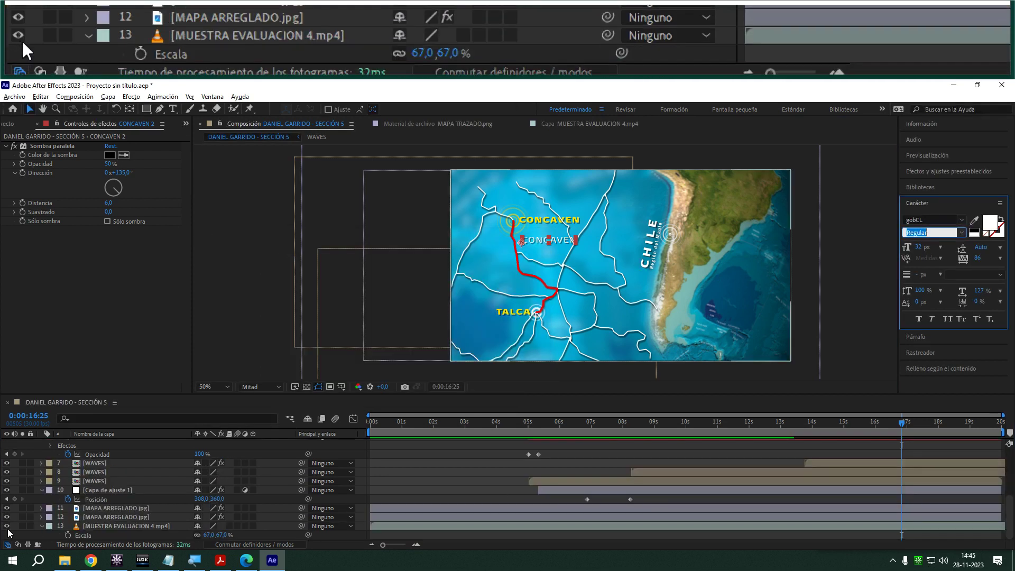
click(22, 527)
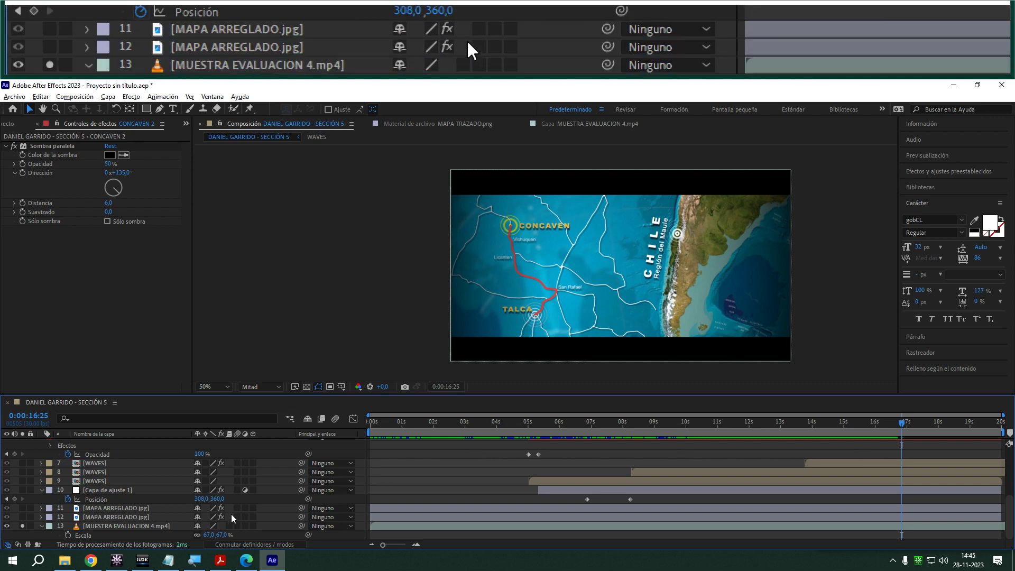
scroll(630, 471, up, 5)
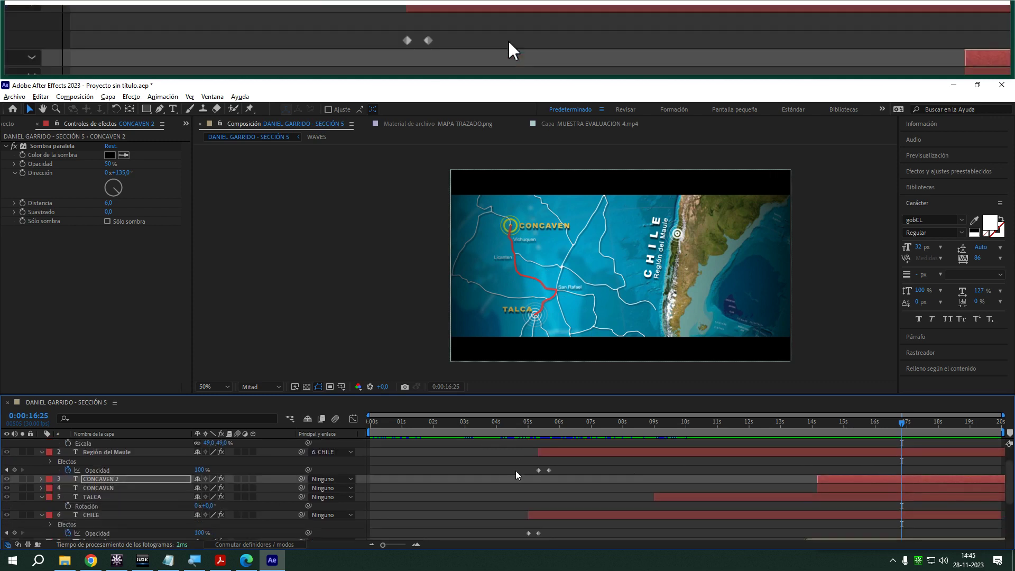
click(18, 479)
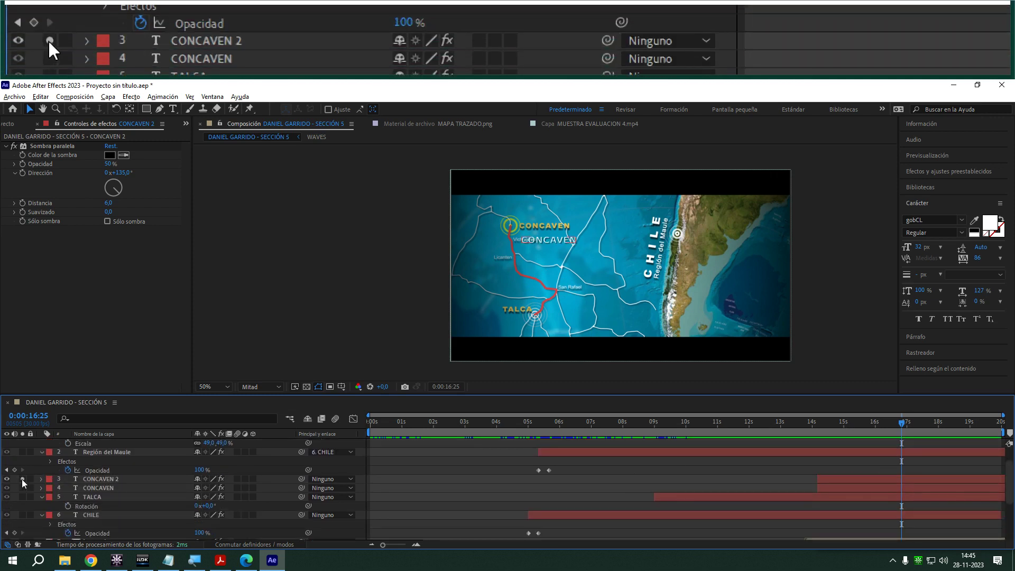
- Change the text of the white CONCAVEN copy to San Rafael
double_click(534, 241)
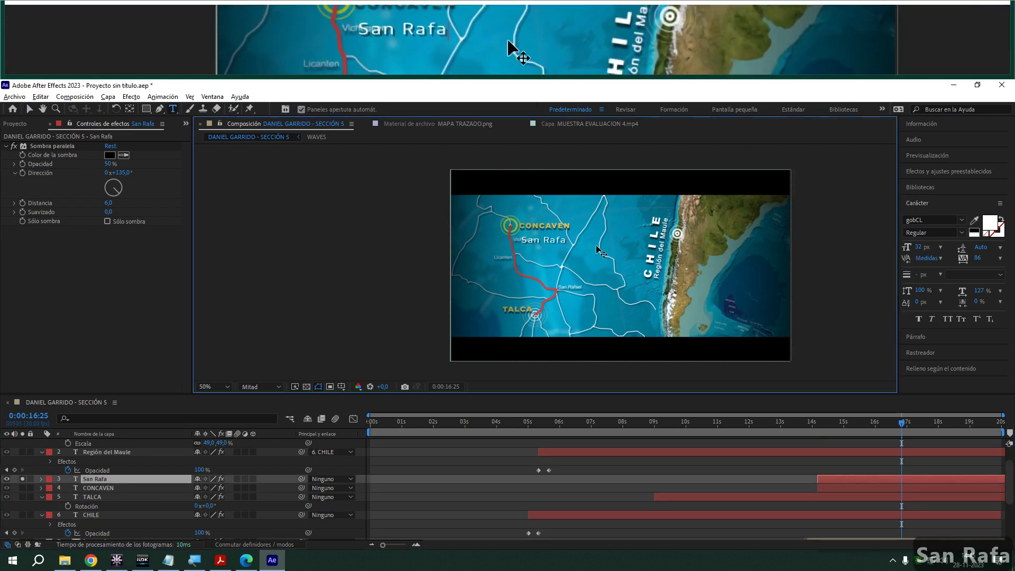
text(San Rafaél)
key(BackSpace)
key(BackSpace)
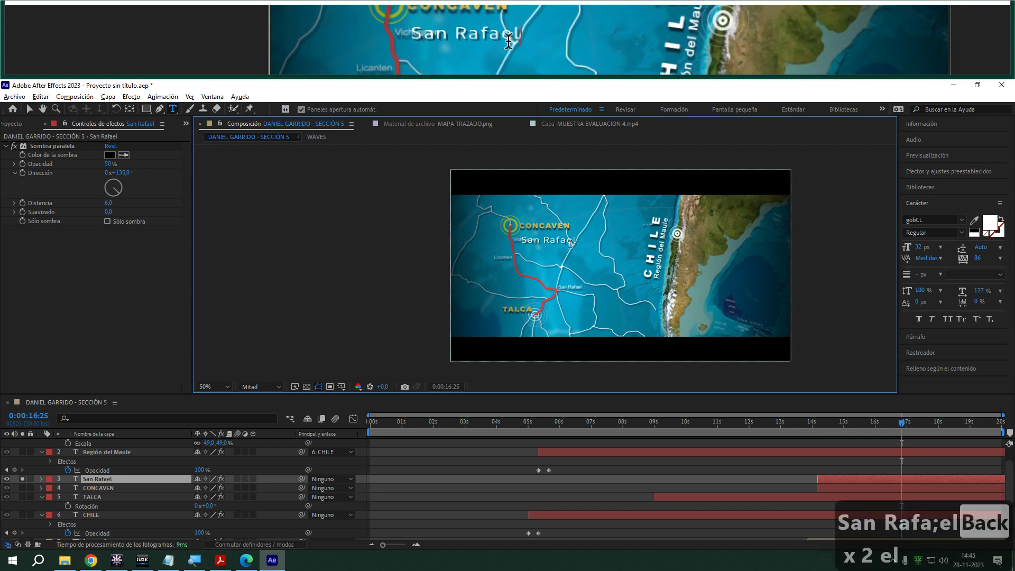
- Set the San Rafael text's tracking to 0, horizontal scale to 100 % and font size to 18 px
click(978, 257)
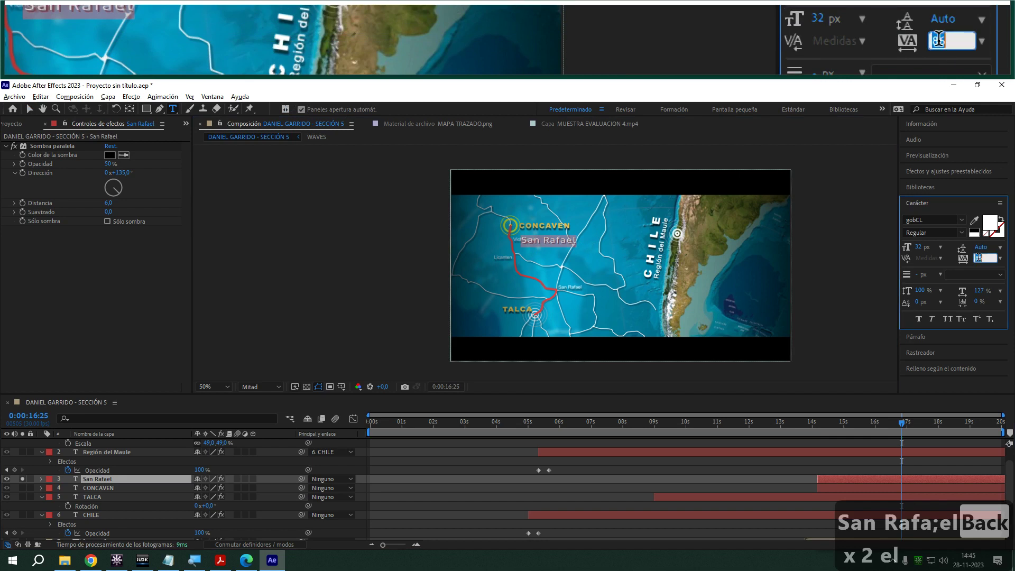
text(0)
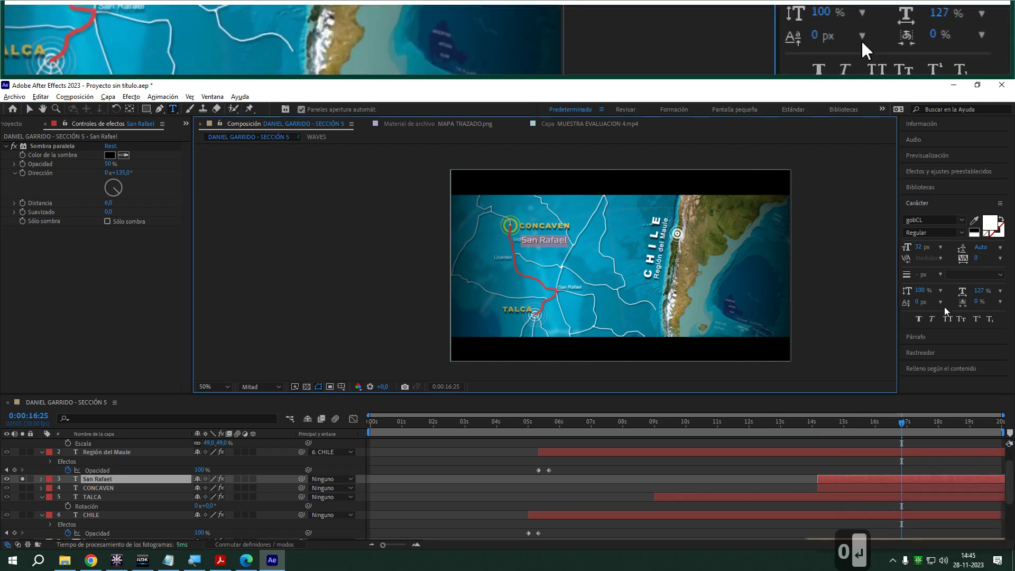
click(978, 291)
text(100)
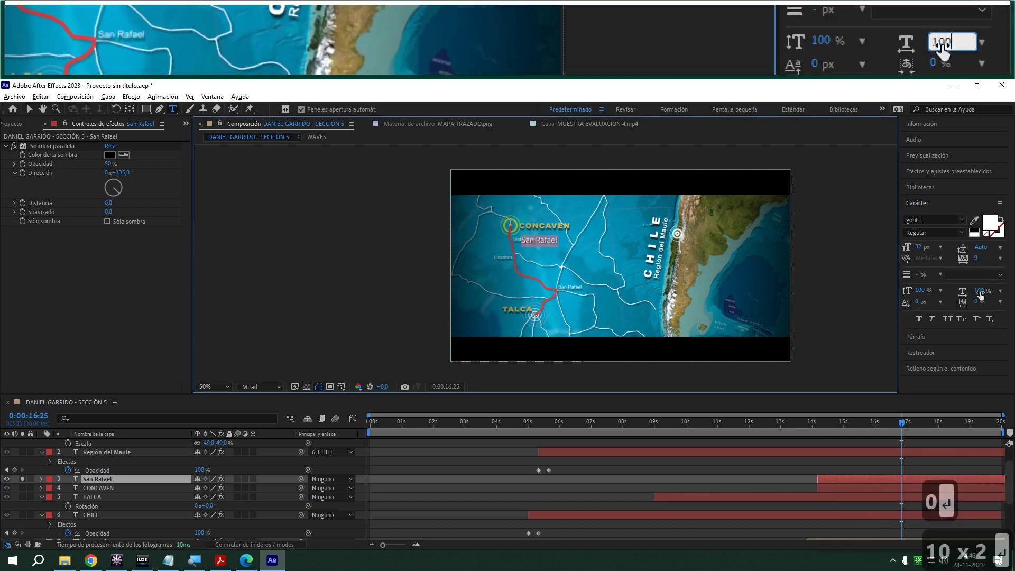
key(Return)
drag(915, 246, 907, 246)
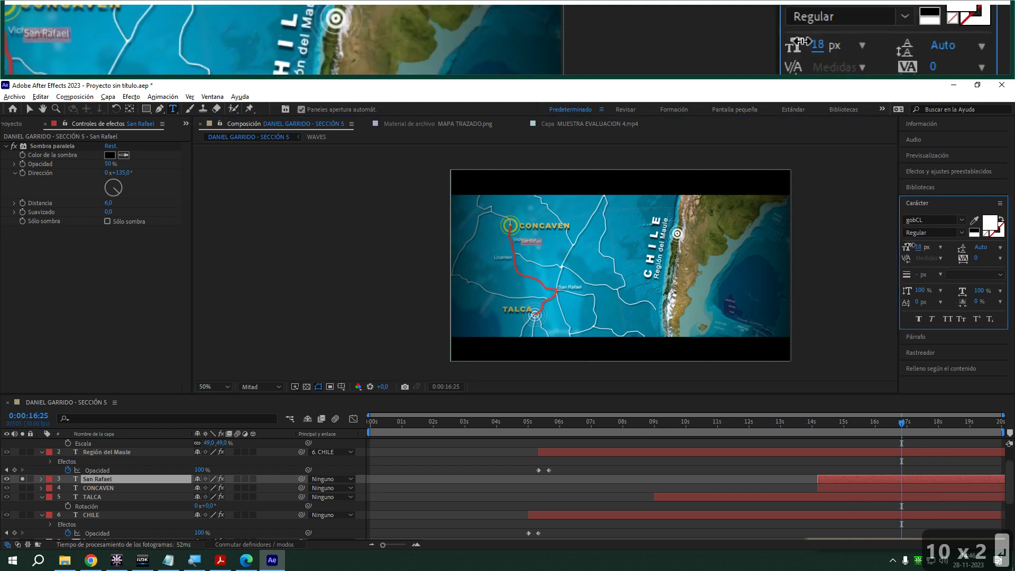
- Place the San Rafael label over its counterpart in the reference beside the route's lower bend and set its font size to 21 px
drag(573, 272, 613, 318)
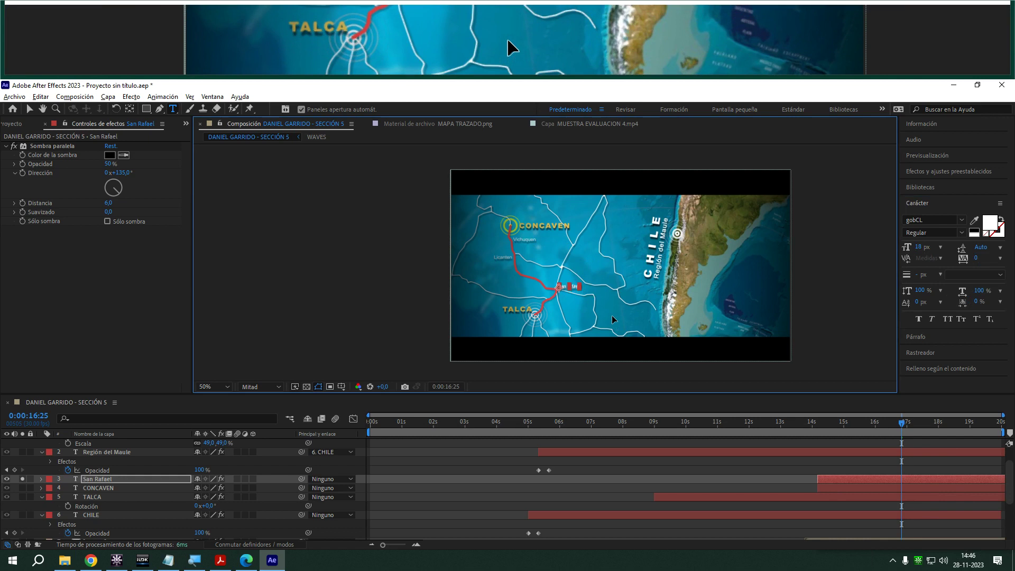
click(921, 248)
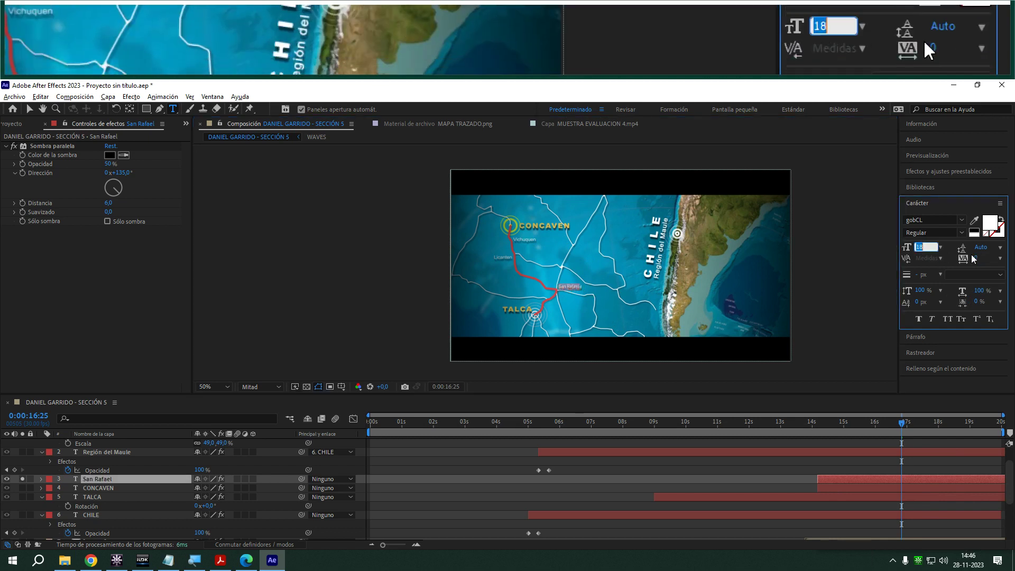
key(Up)
key(Up)
key(Up)
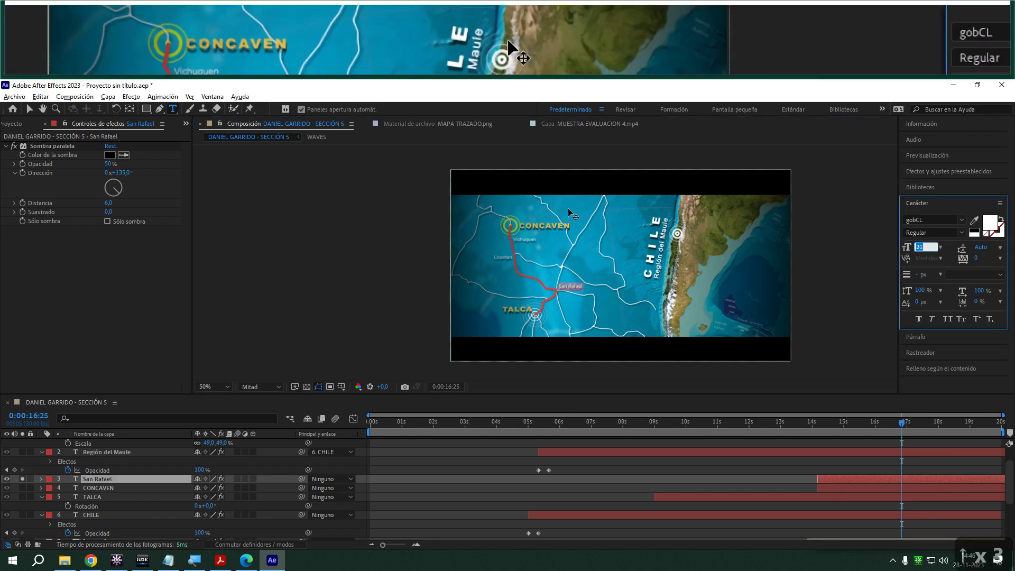
click(29, 109)
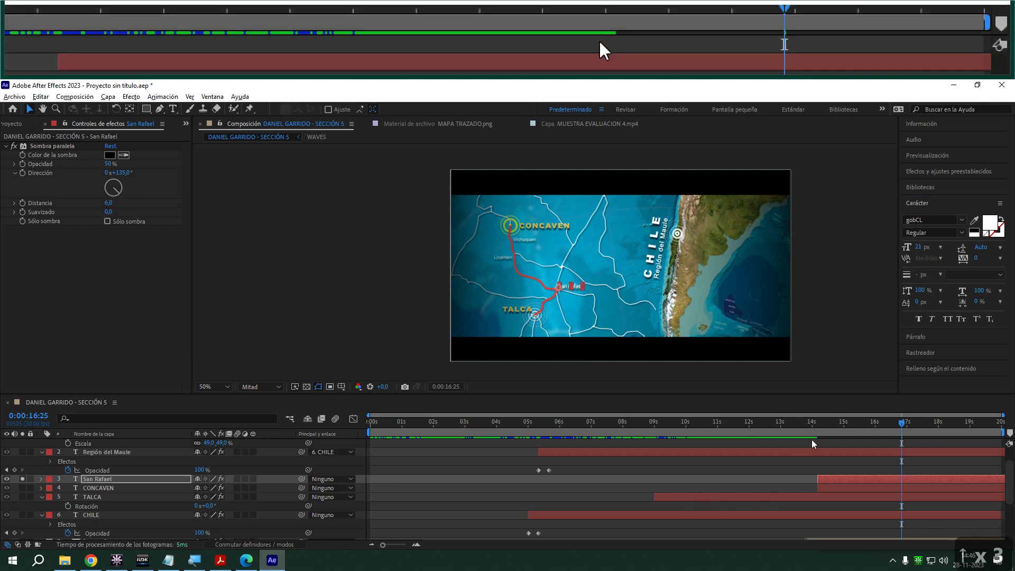
- Shift the San Rafael layer to start at about 11 seconds, then advance the time to 0:00:12:22
click(817, 423)
drag(825, 427, 726, 429)
drag(863, 478, 765, 478)
drag(731, 424, 772, 430)
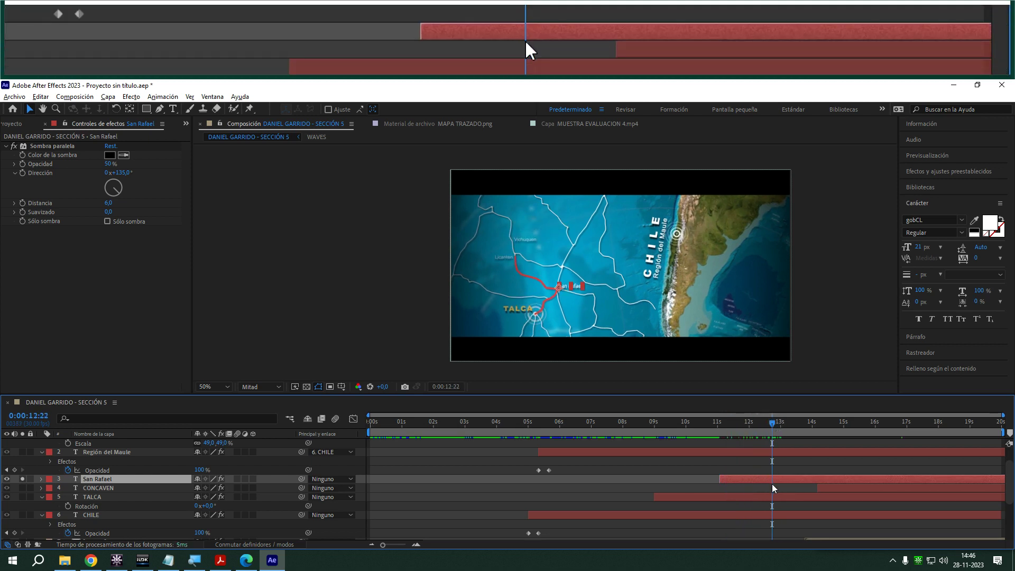
- Duplicate the San Rafael layer, start the copy at about 12.5 seconds, and place its text over the reference's Licanten label
key(ctrl+d)
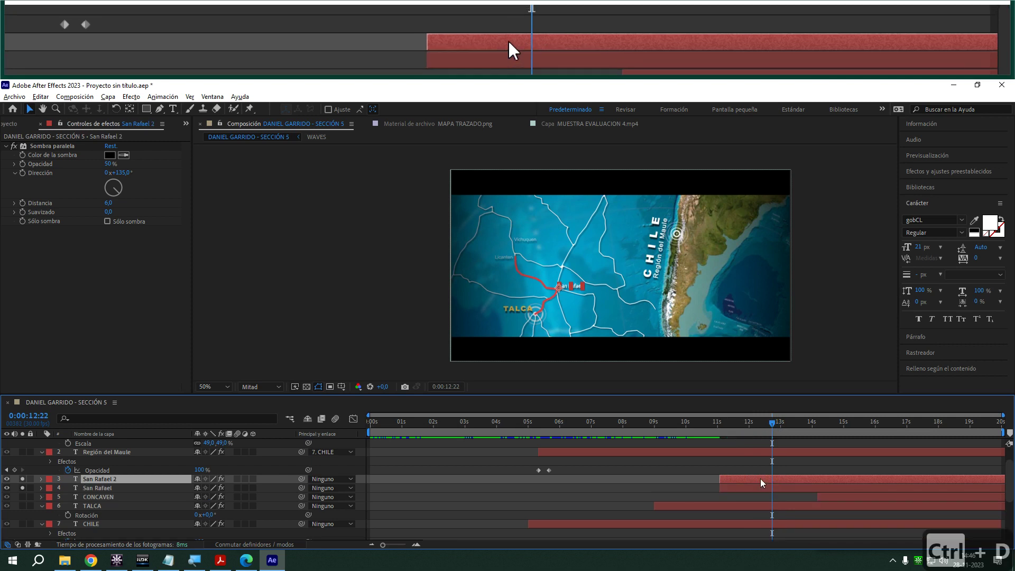
drag(767, 477, 814, 477)
drag(571, 283, 524, 266)
key(ctrl+z)
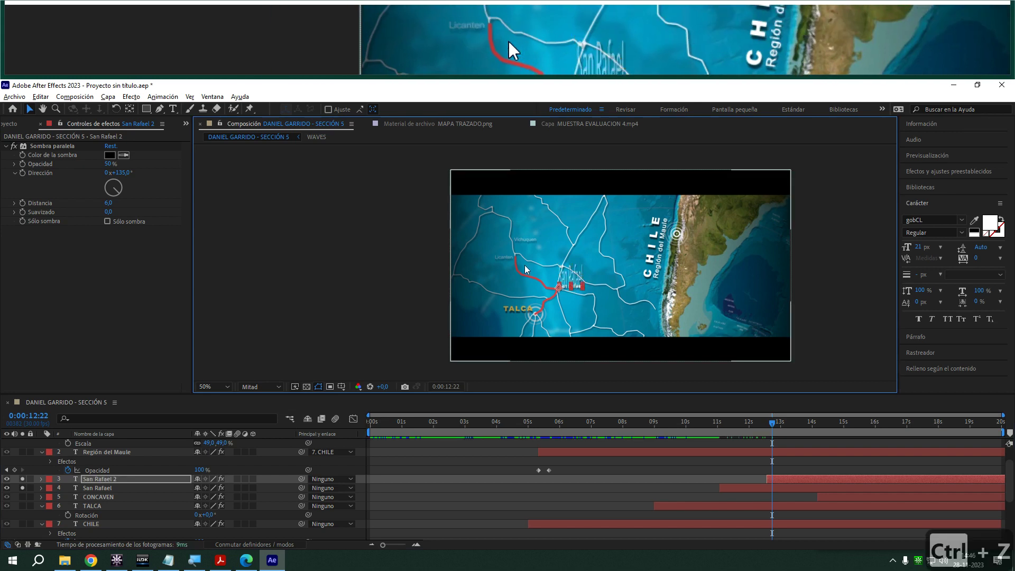
drag(579, 289, 511, 262)
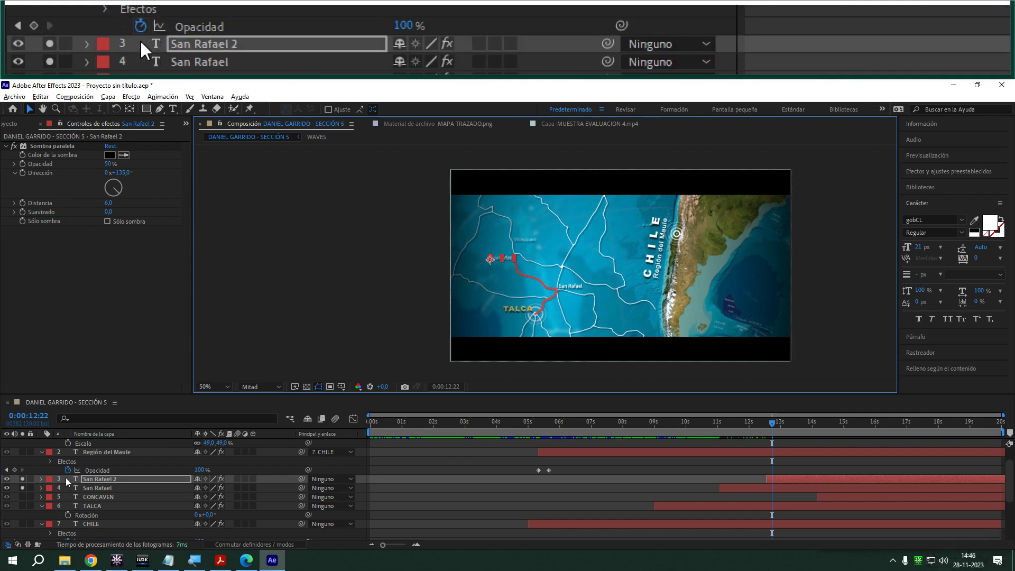
- At 0:00:13:04, compare with the reference and change the San Rafael copy's text to Licanten
scroll(24, 491, down, 3)
scroll(27, 510, up, 4)
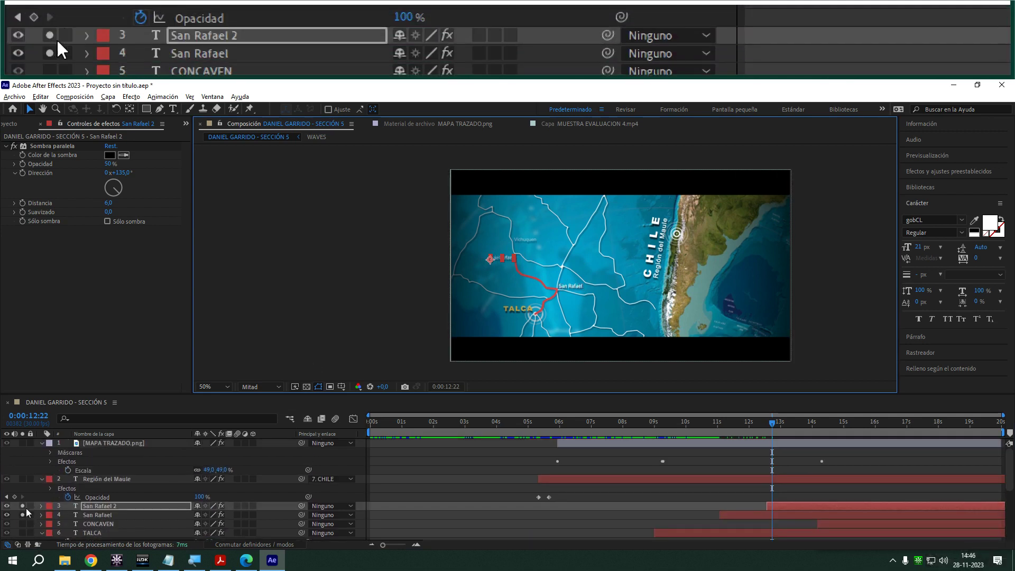
double_click(499, 262)
drag(774, 427, 787, 427)
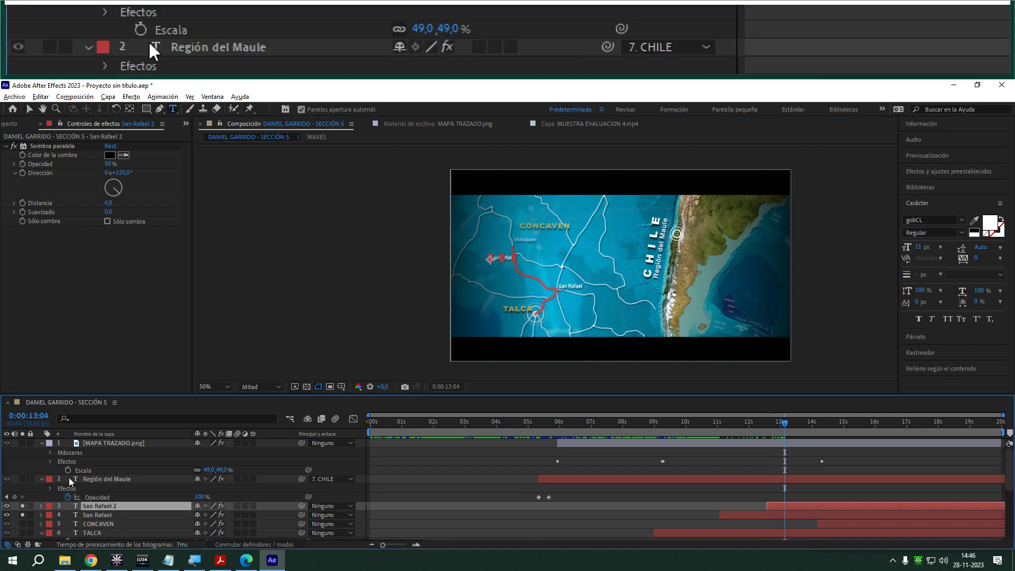
drag(23, 506, 23, 515)
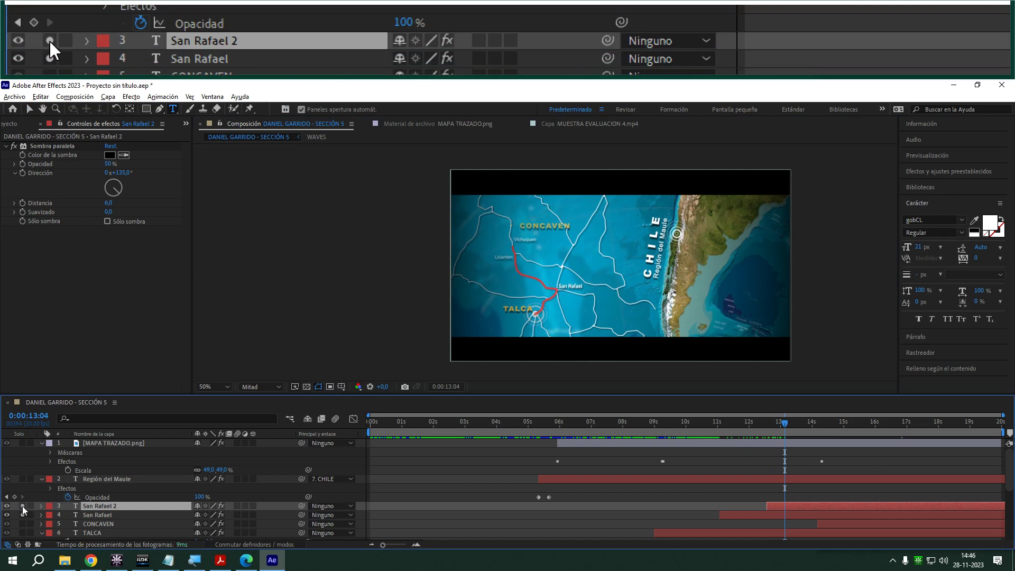
double_click(492, 258)
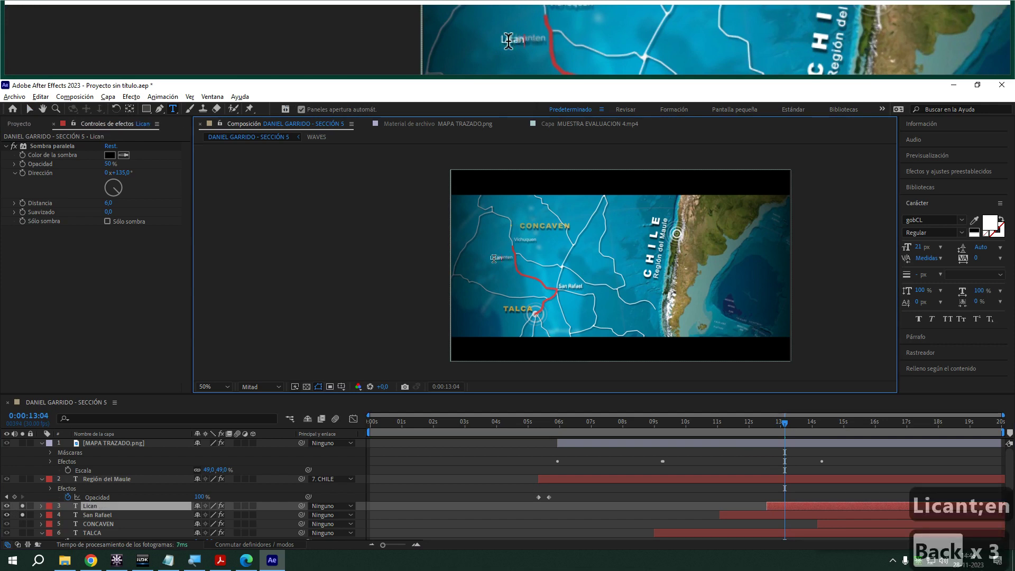
text(y)
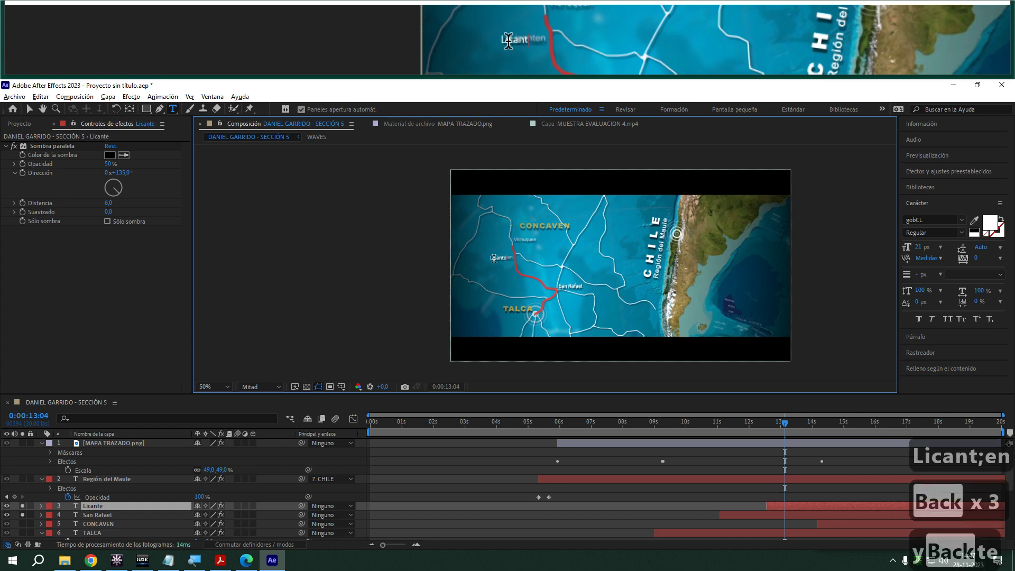
text(e)
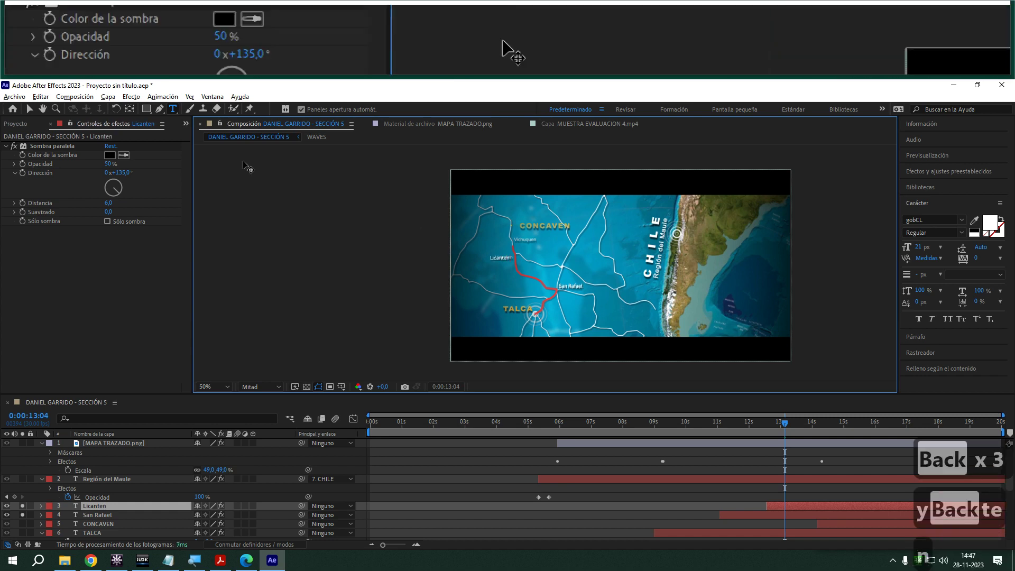
text(n)
- Align the Licanten label with the reference and set its layer to start just before 0:00:12:16
click(30, 110)
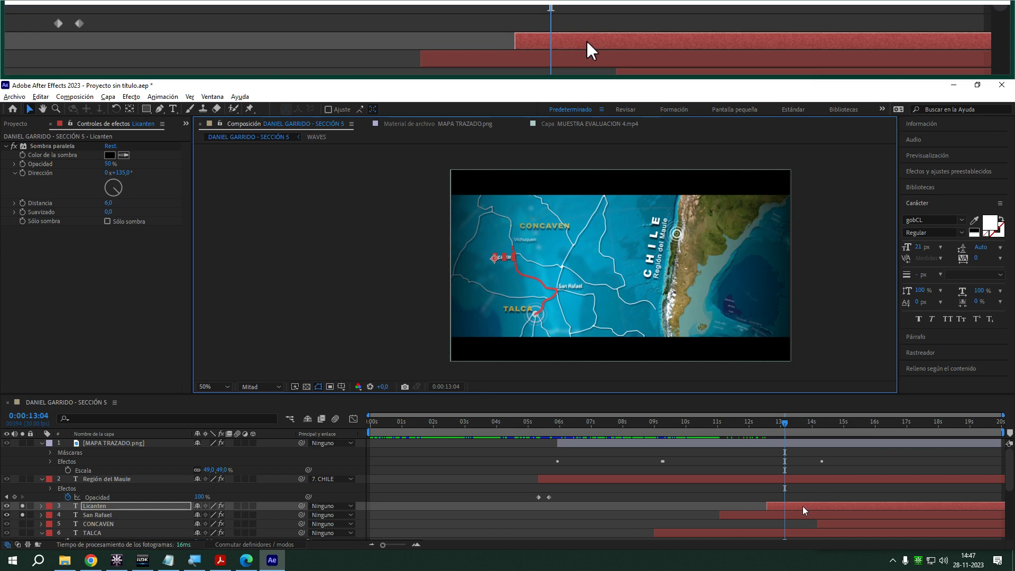
drag(802, 506, 819, 504)
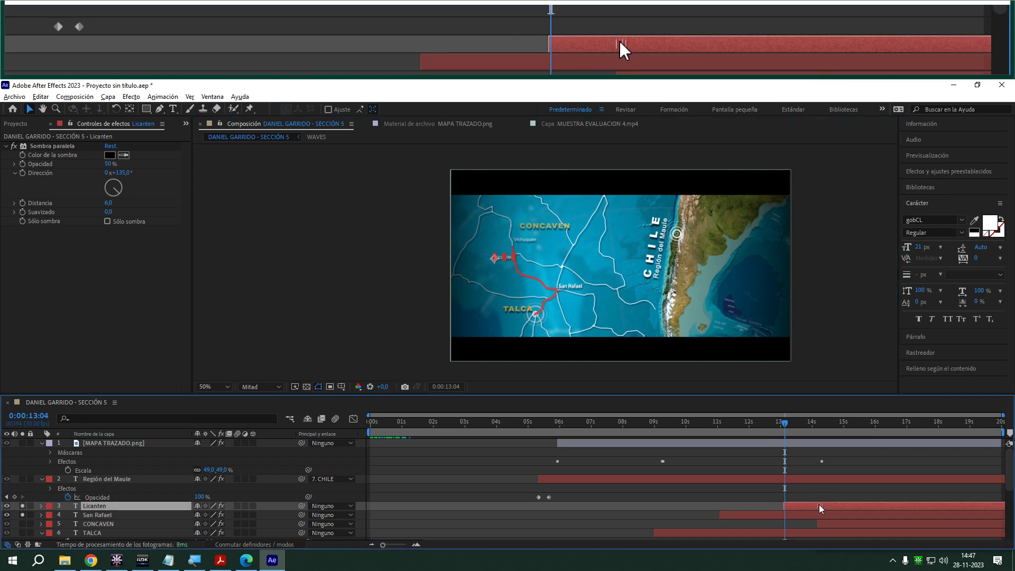
drag(710, 427, 766, 436)
drag(801, 507, 783, 506)
- Duplicate the Licanten layer, place the copy just below the reference's CONCAVEN label at 0:00:14:01, and change its text to Vichuquen
key(ctrl+d)
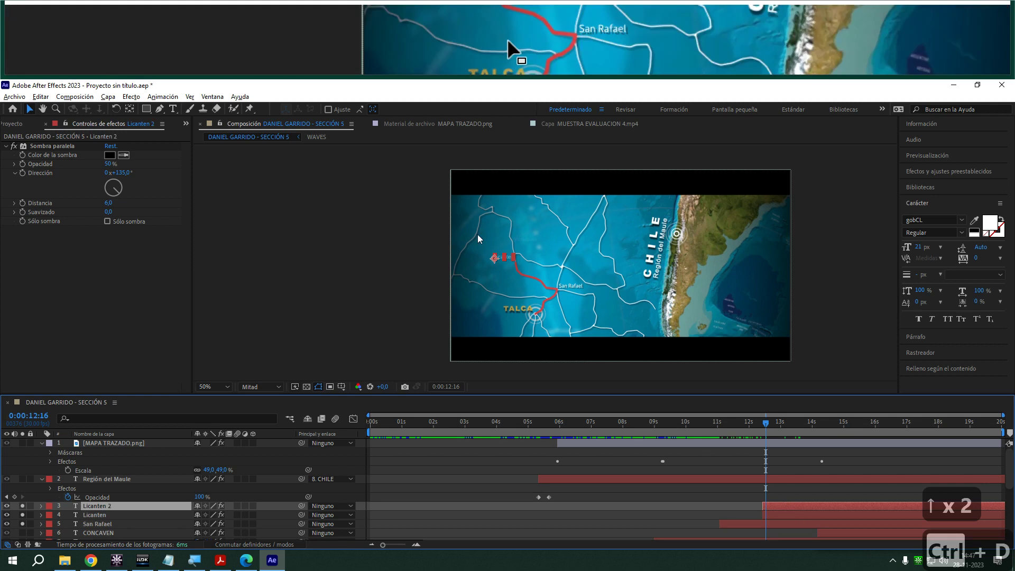
drag(792, 432, 813, 432)
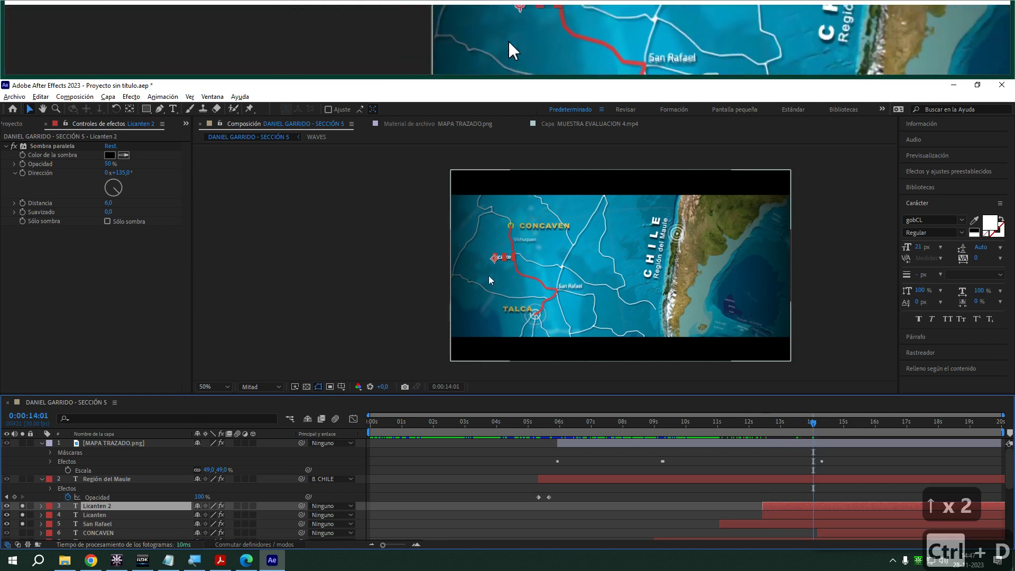
mouse_move(503, 259)
mouse_down()
mouse_move(531, 259)
mouse_move(521, 239)
mouse_up()
double_click(521, 239)
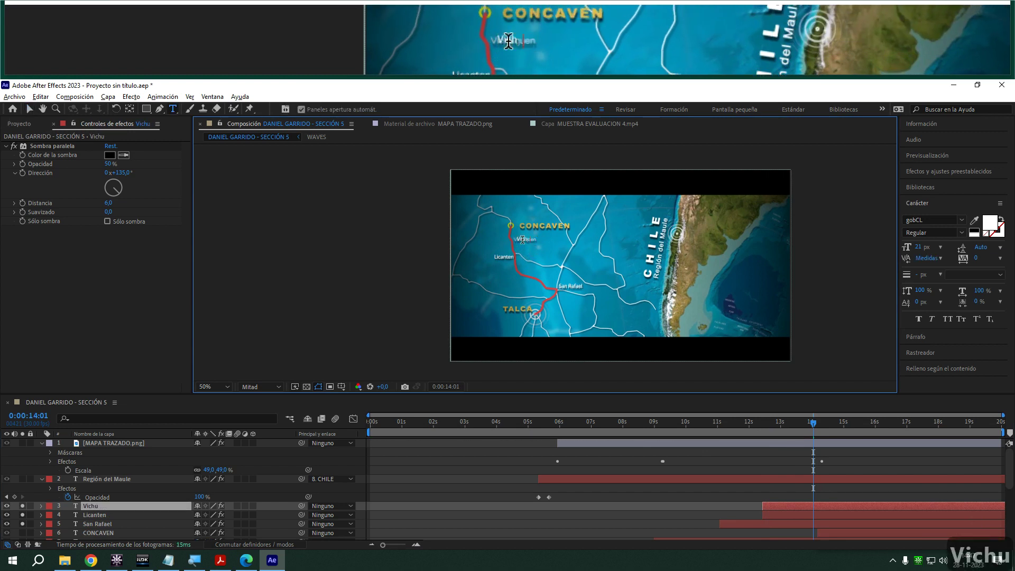
key(BackSpace)
text(uen)
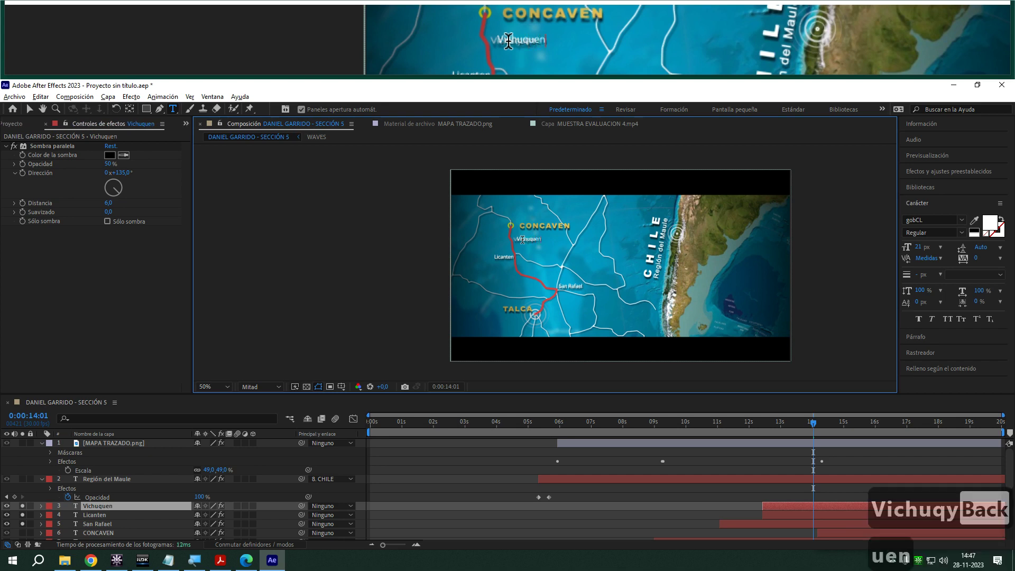
- Align the Vichuquen label with the reference's text and shift its layer start slightly earlier, to about 12 seconds
click(29, 109)
drag(532, 238, 530, 239)
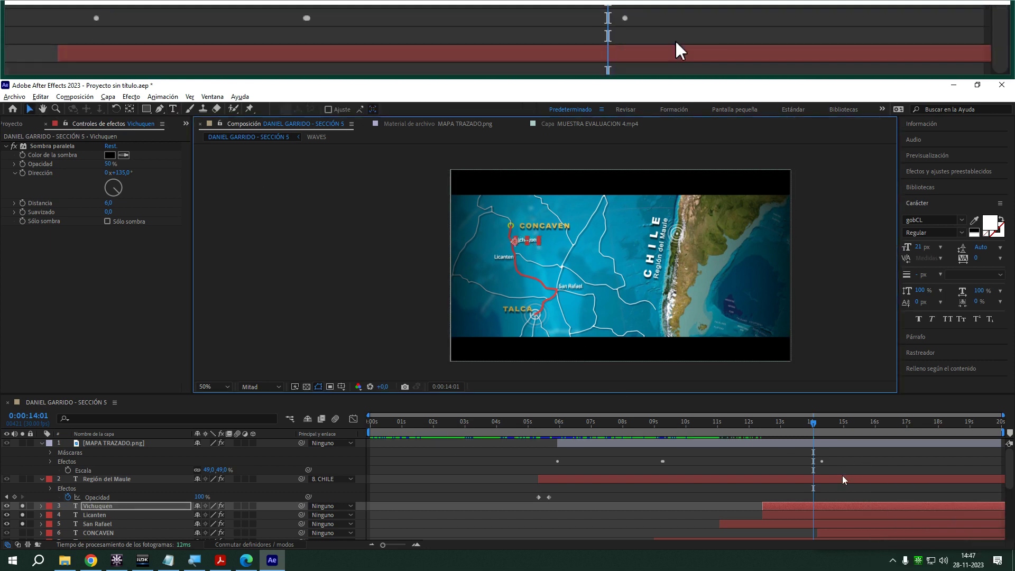
mouse_move(788, 507)
mouse_down()
mouse_move(816, 508)
mouse_move(778, 509)
mouse_up()
- Turn off solo for the three town label layers and the reference video, and preview the composition from the beginning
click(22, 506)
click(22, 515)
click(23, 524)
scroll(24, 525, down, 5)
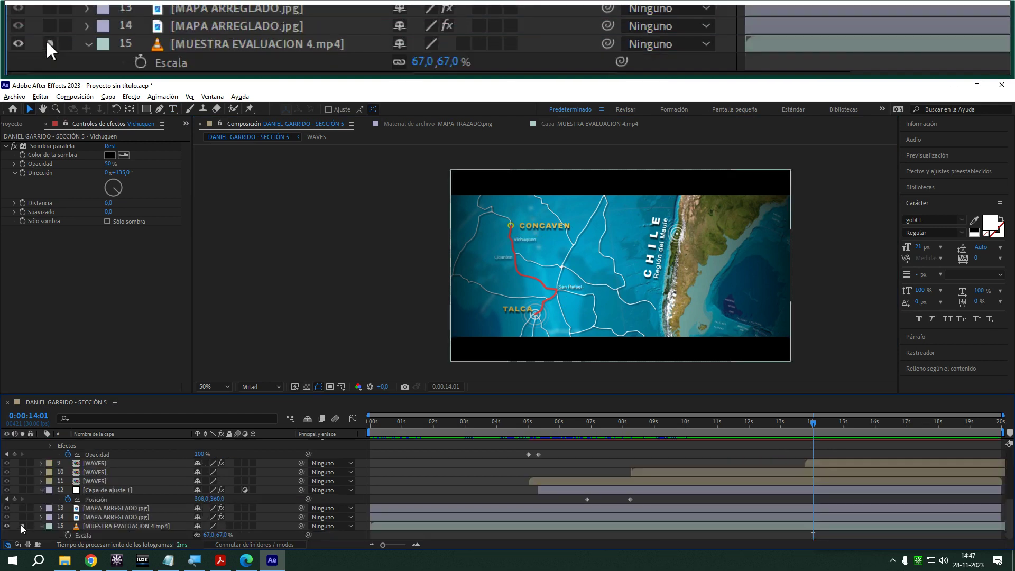
drag(735, 422, 189, 444)
key(space)
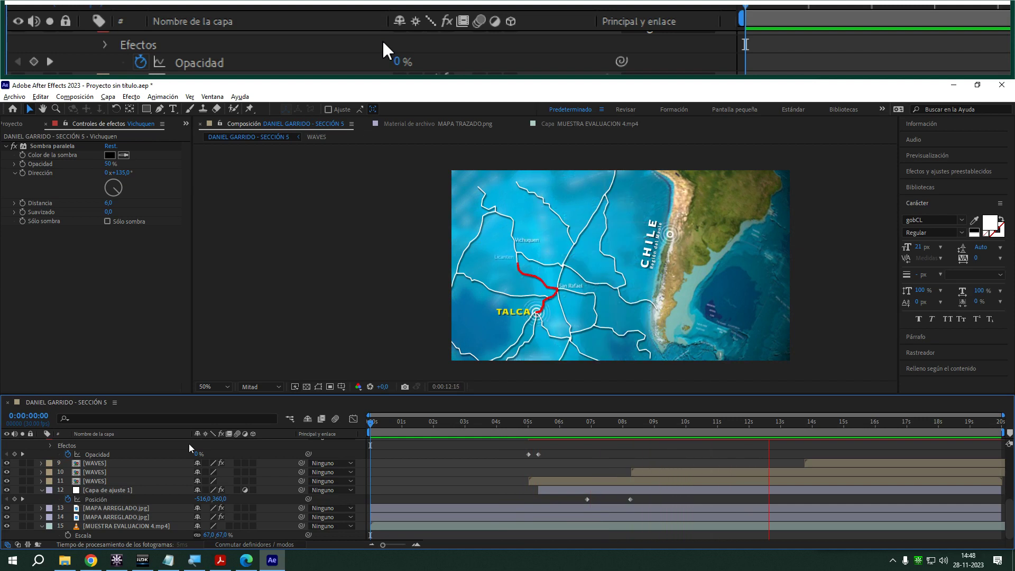
key(space)
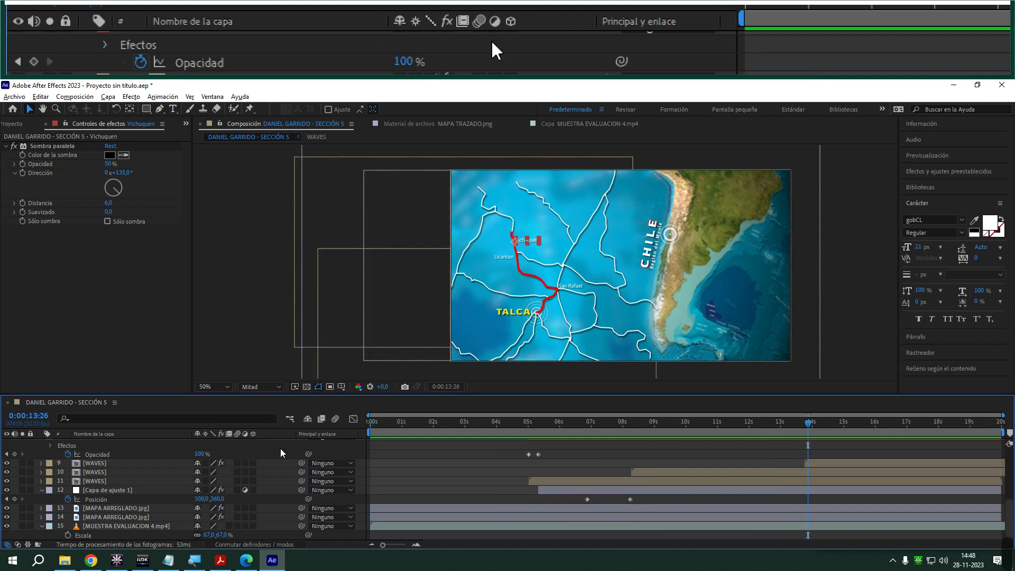
- Retime the town labels to start just before 0:00:10:20 for San Rafael, about 13 seconds for Licanten and about 13.5 seconds for Vichuquen
scroll(817, 502, up, 5)
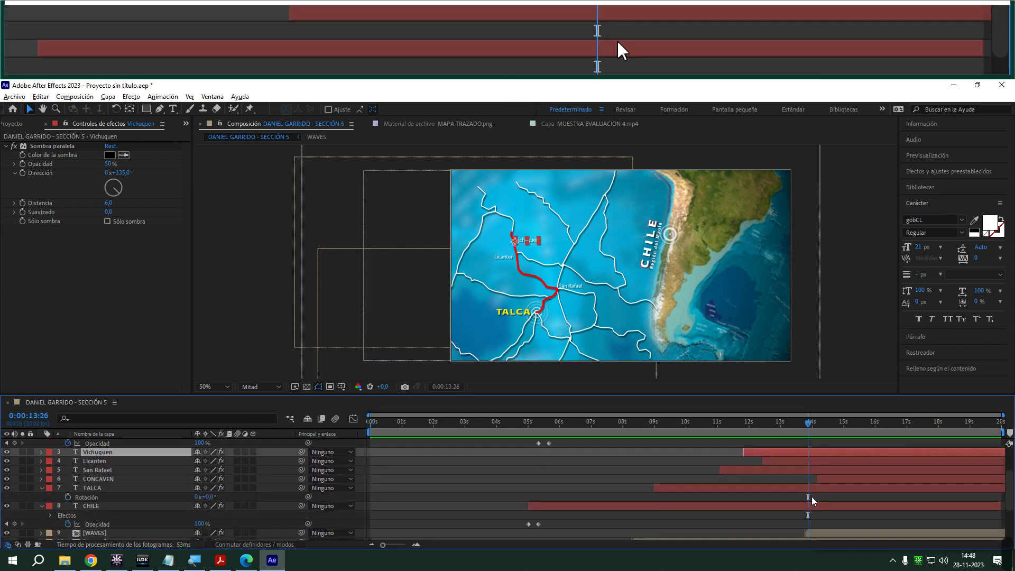
drag(650, 421, 706, 430)
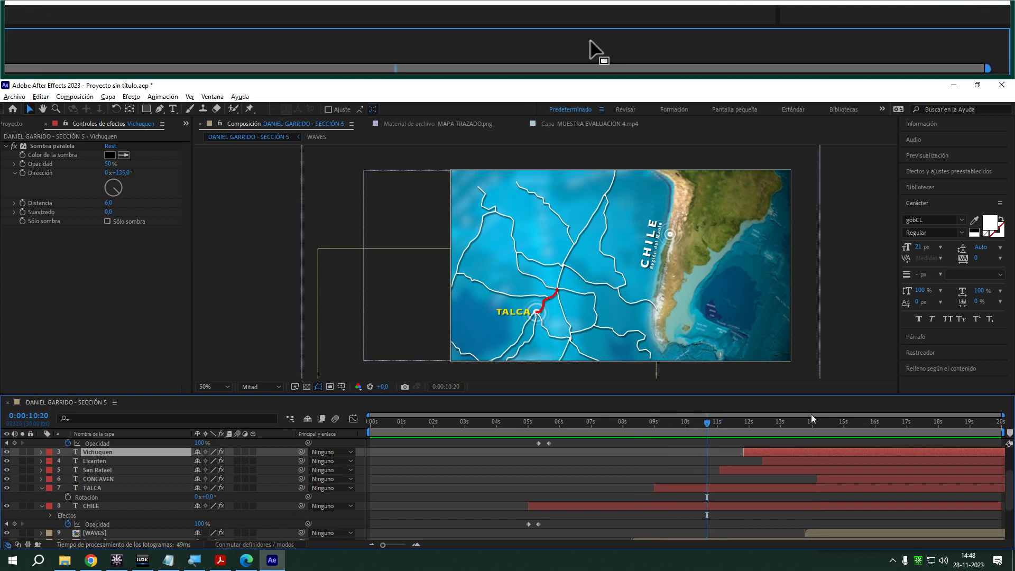
drag(753, 469, 737, 470)
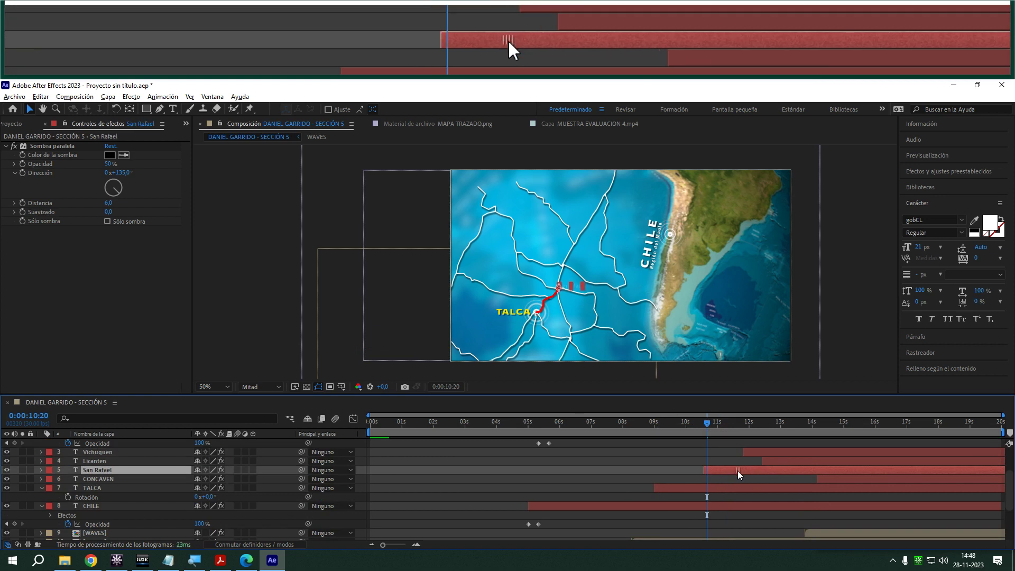
key(space)
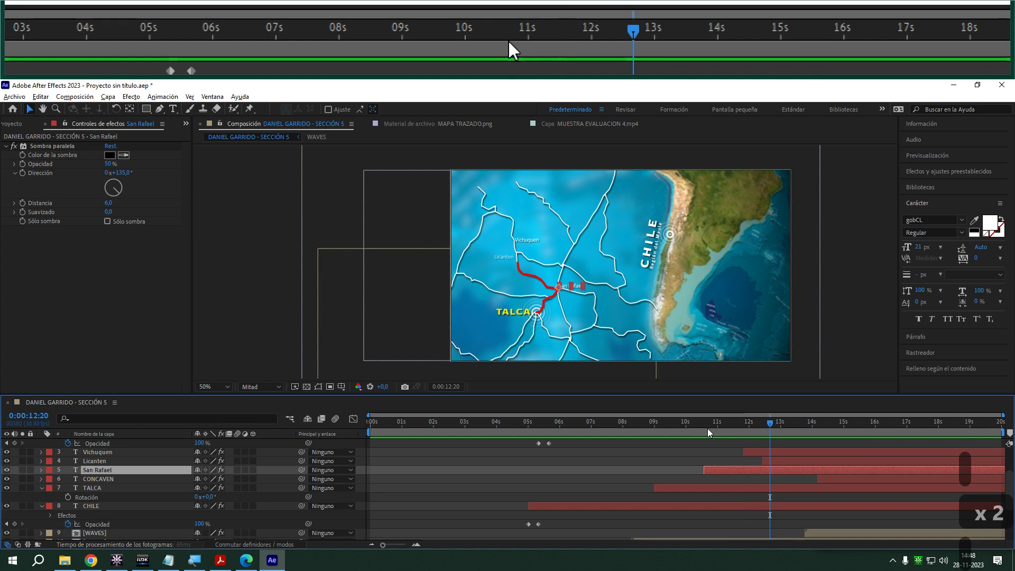
drag(791, 461, 829, 453)
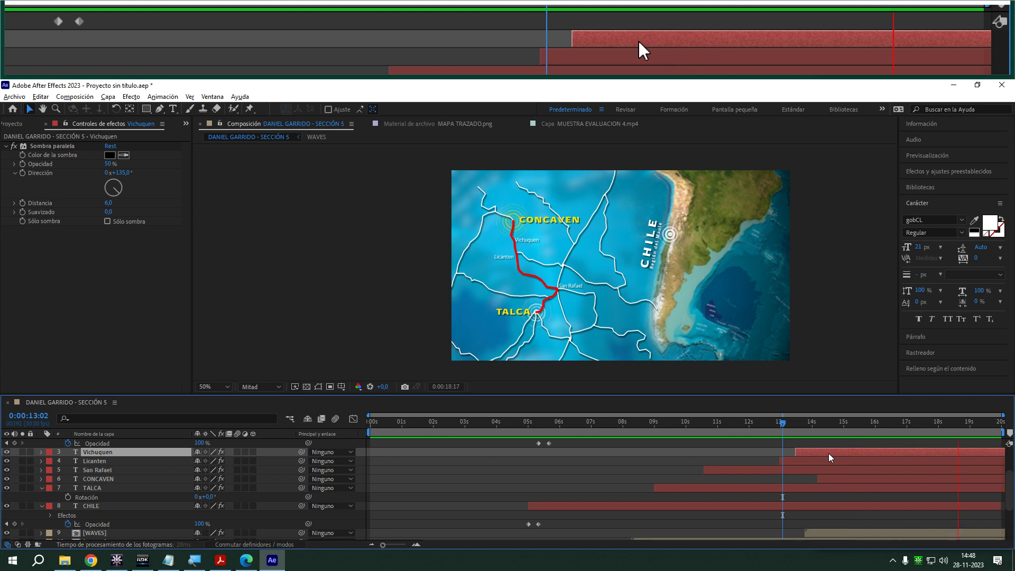
click(509, 446)
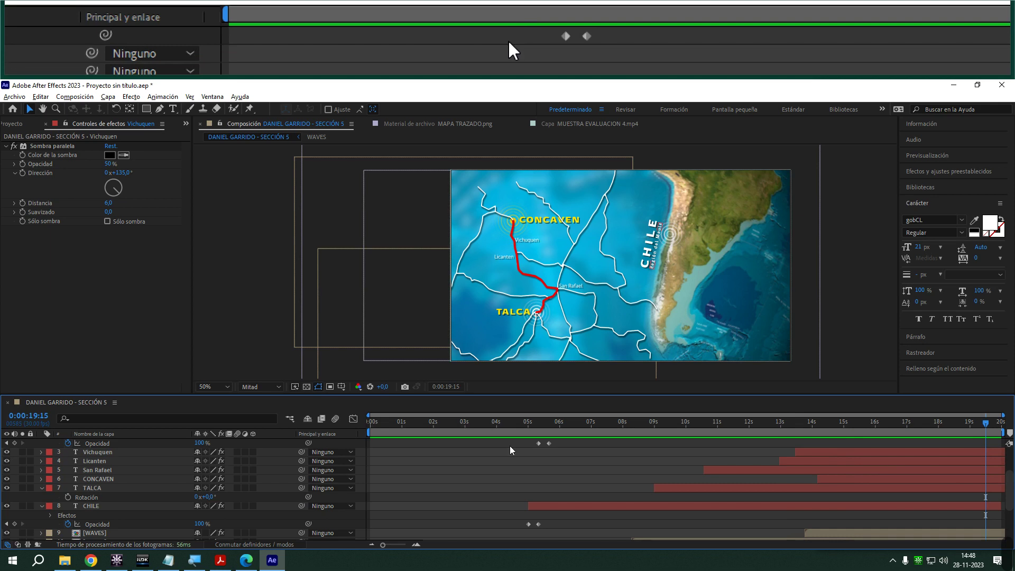
- Add a black 1280 x 720 px solid and give it an inverted wide rectangular mask to form letterbox bars
key(ctrl+y)
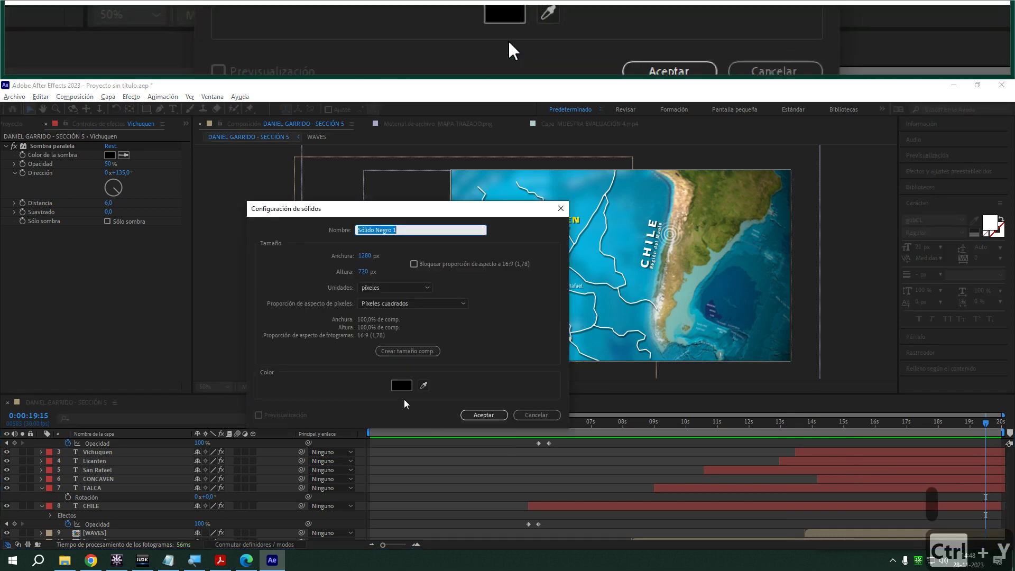
click(483, 415)
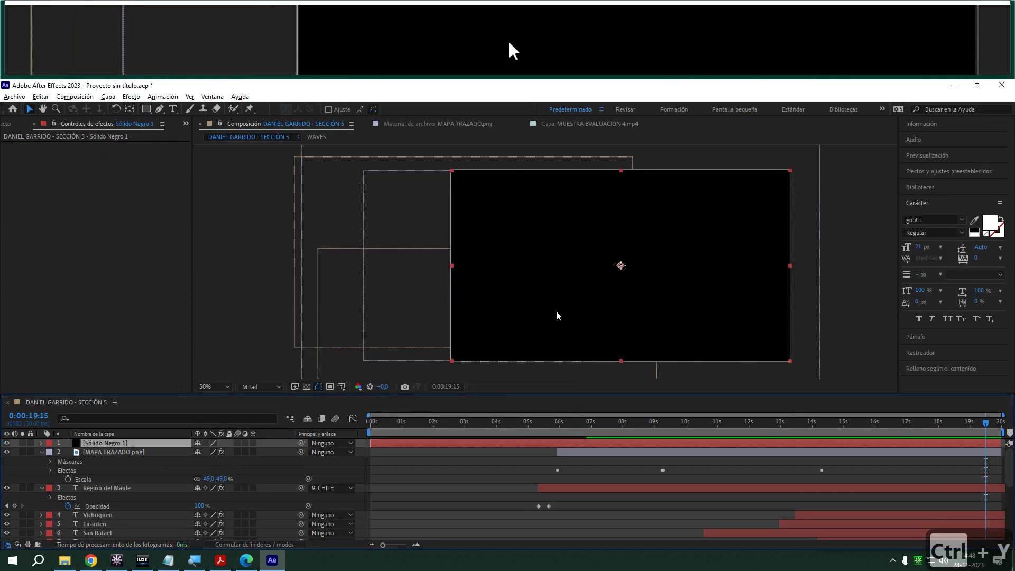
click(146, 109)
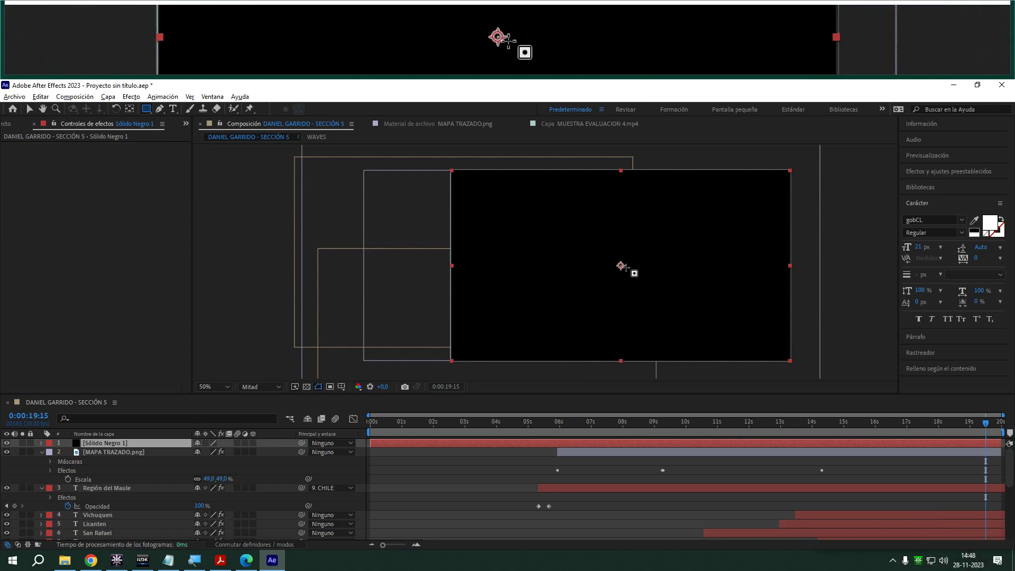
drag(620, 265, 838, 190)
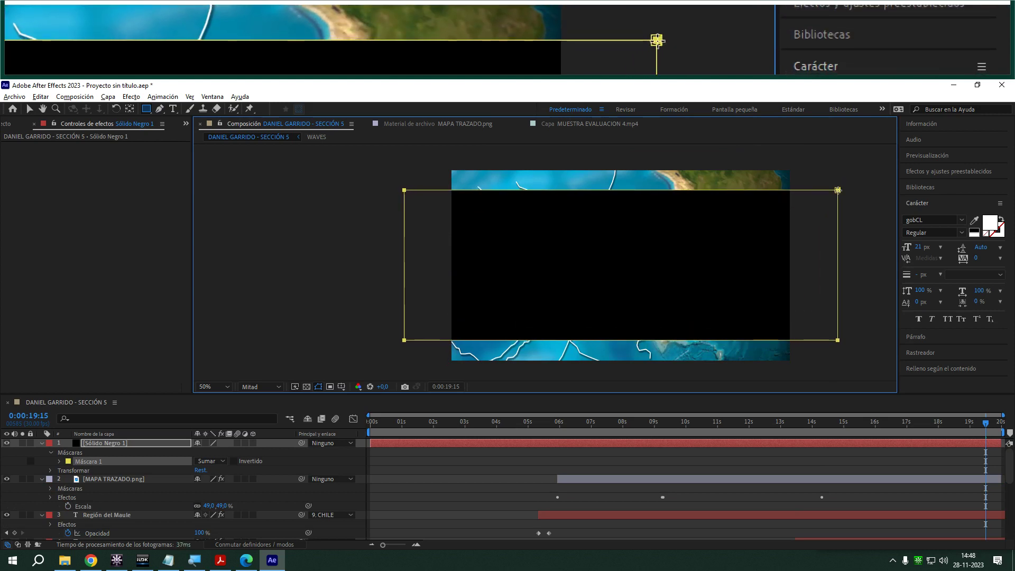
click(234, 462)
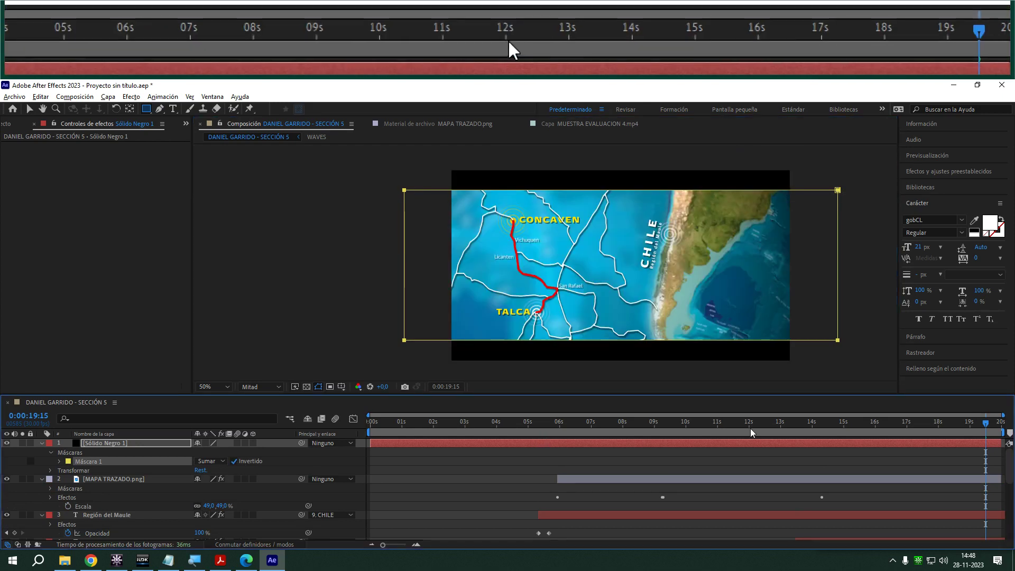
click(796, 458)
- Preview the letterboxed animation from the beginning, and move the current time to 0:00:04:00
drag(857, 426, 221, 438)
key(space)
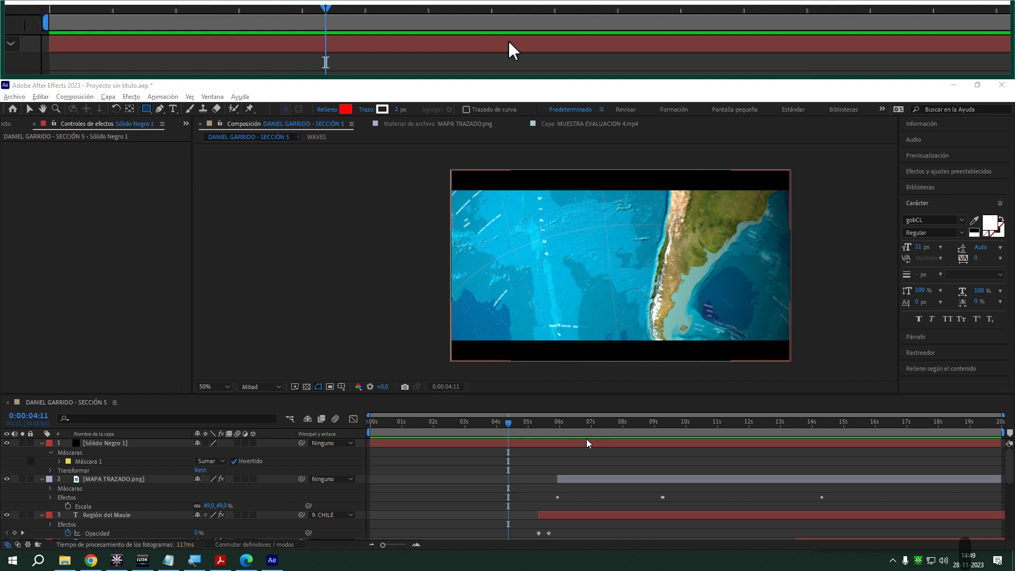
click(392, 422)
mouse_move(376, 426)
mouse_down()
mouse_move(360, 433)
mouse_move(553, 425)
mouse_move(675, 436)
mouse_move(464, 440)
mouse_move(527, 442)
mouse_move(496, 443)
mouse_up()
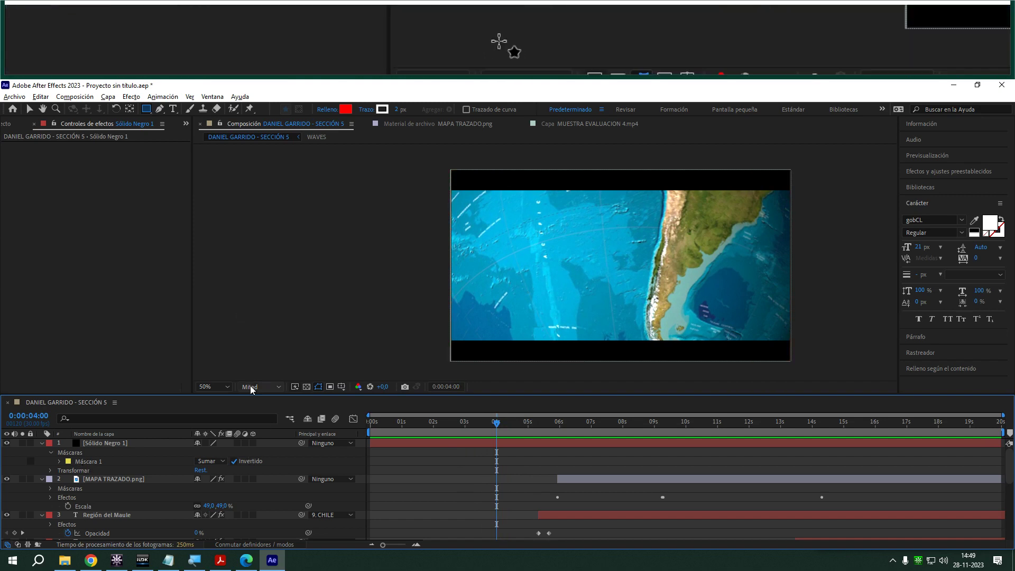
- Make all layers 3D except the black solid and the reference video, and hide MUESTRA EVALUACION 4.mp4
key(p)
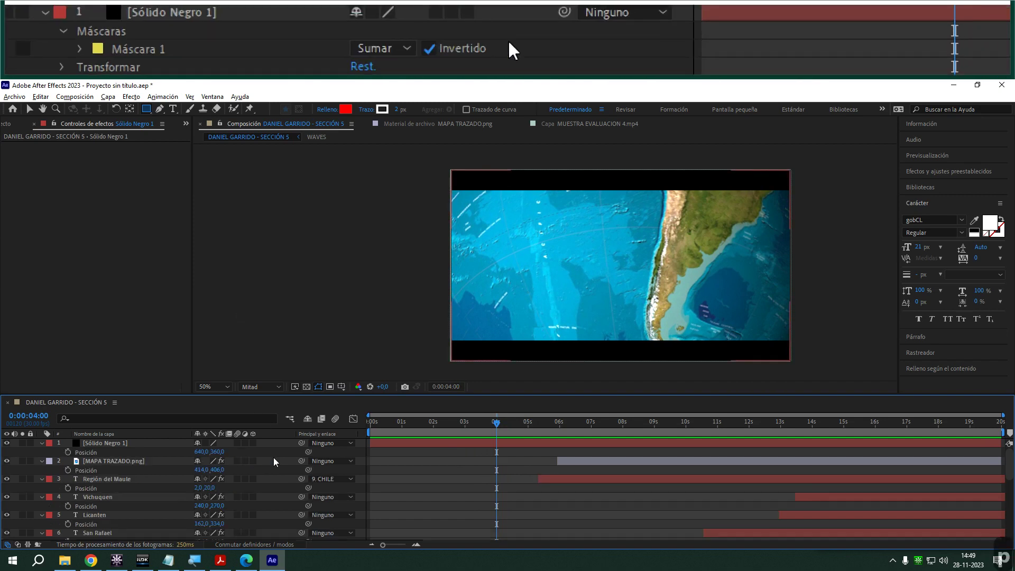
key(p)
click(252, 443)
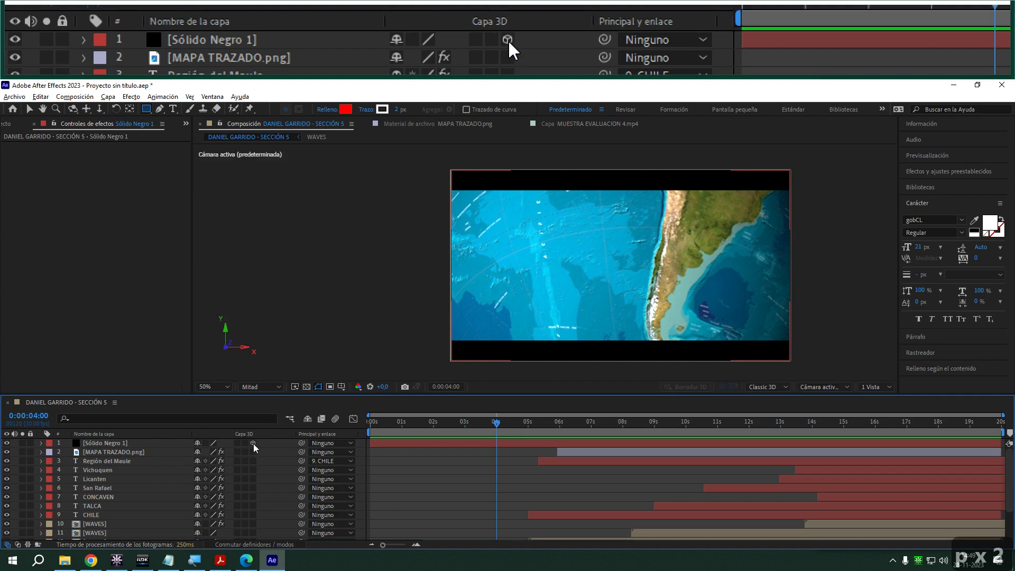
click(254, 442)
click(253, 450)
drag(252, 449, 251, 532)
click(253, 535)
click(7, 535)
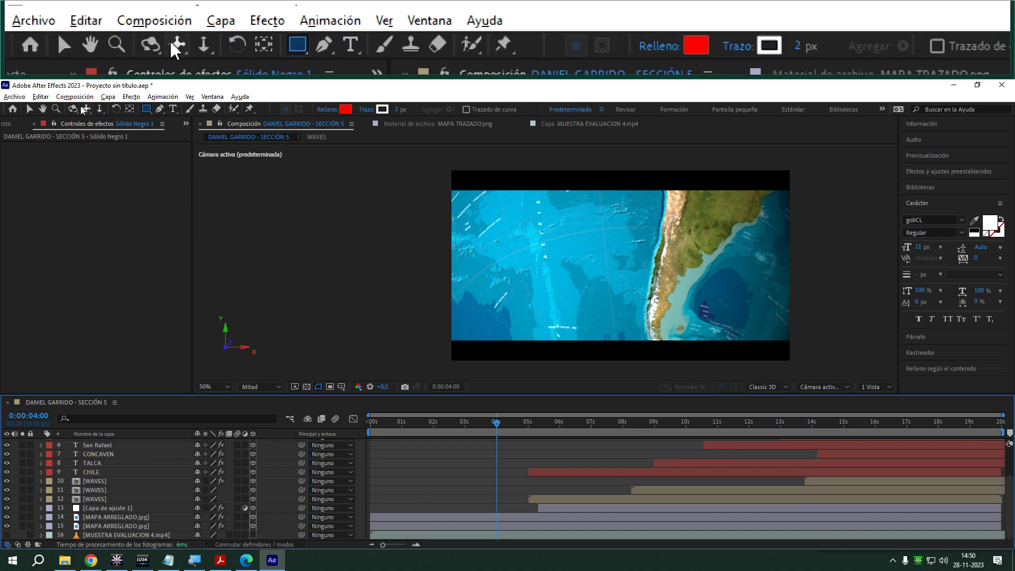
- Add a one-node camera with the 50 mm preset and trim its layer to start at 0:00:04:00
click(107, 96)
mouse_move(283, 111)
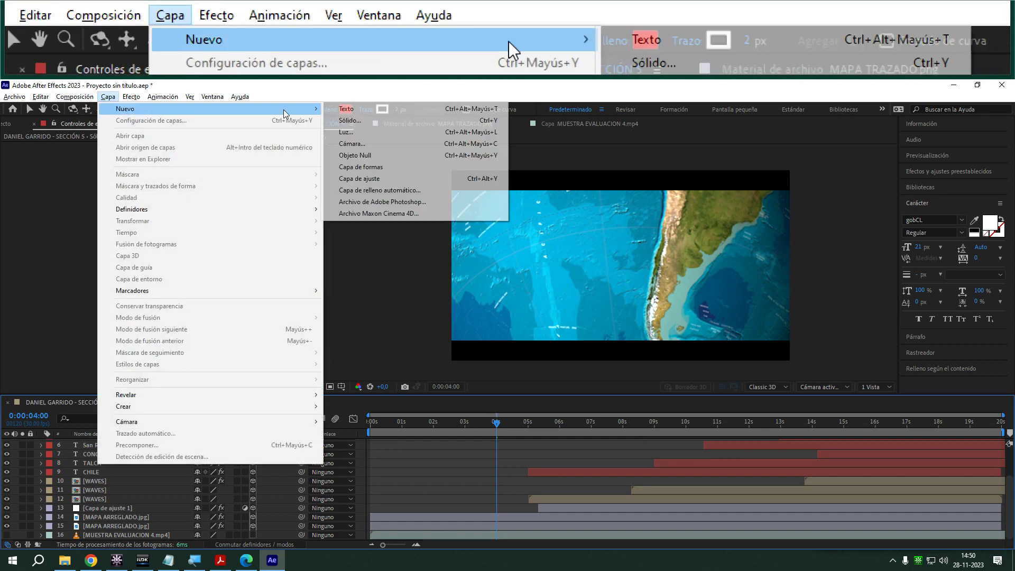
click(392, 144)
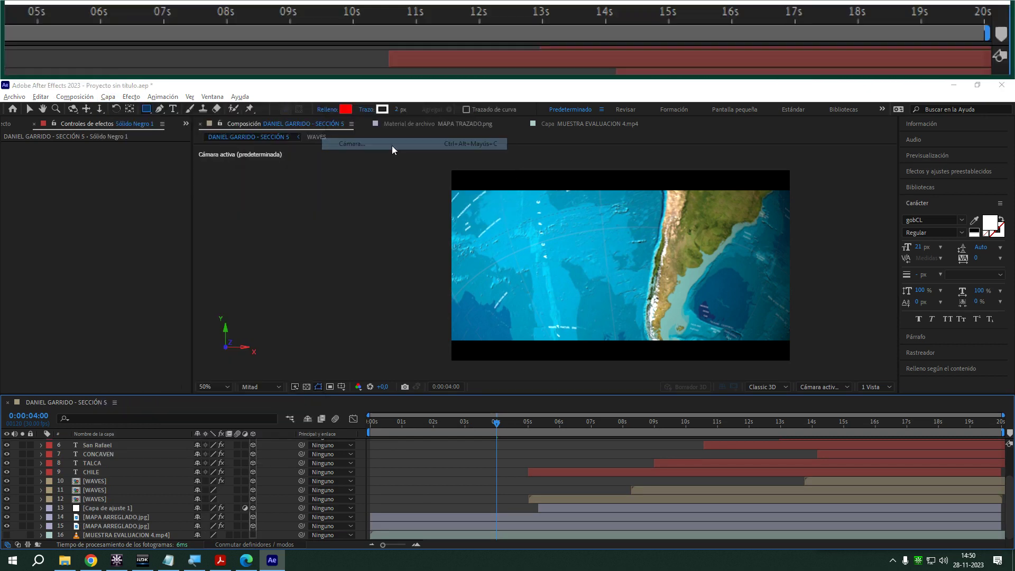
click(327, 223)
click(326, 223)
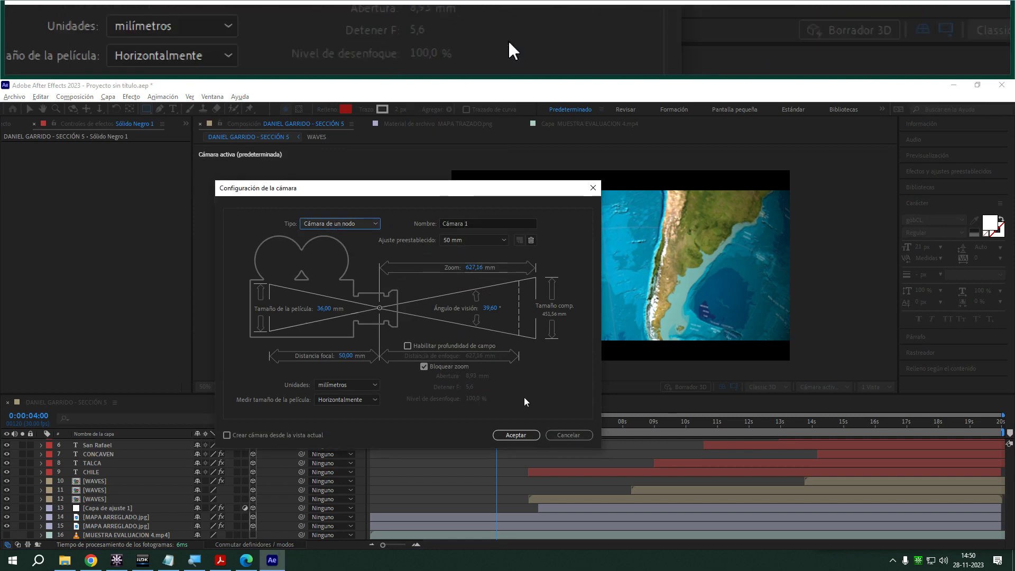
click(514, 434)
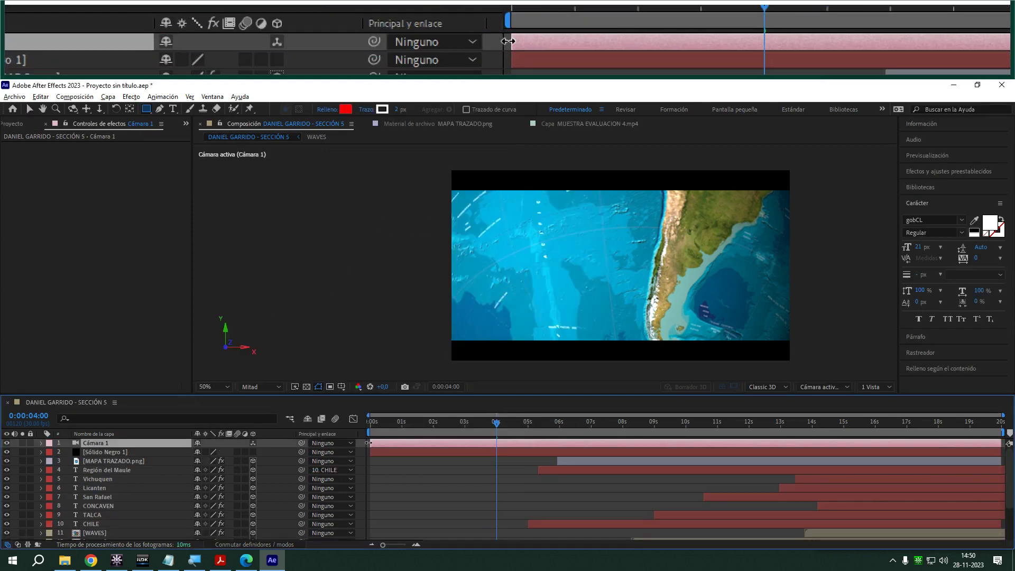
drag(370, 443, 496, 442)
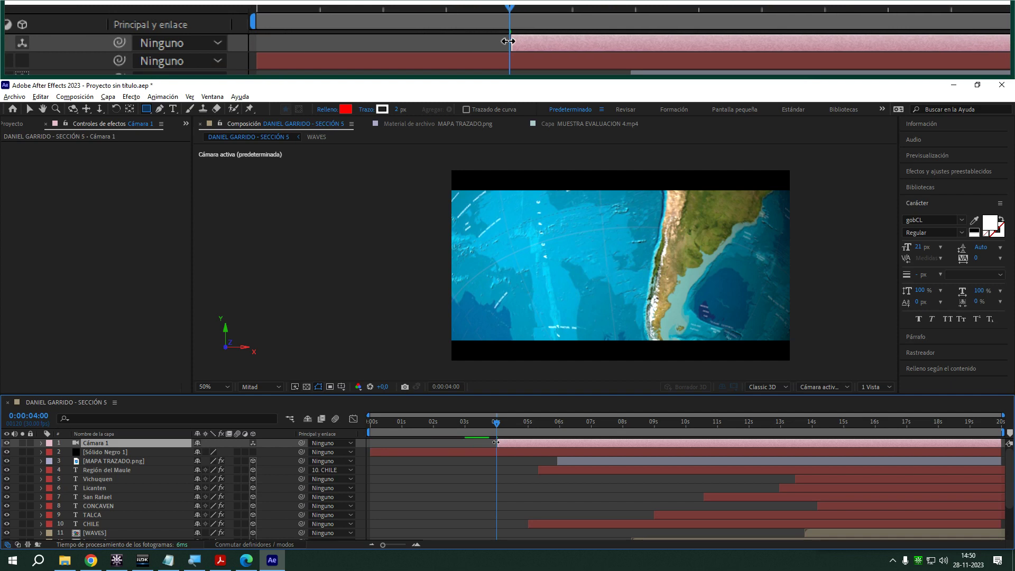
- Keyframe the camera's position at 0:00:04:00, and set its Z position to -1414,8 at 0:00:19:29 for a slow push-in
key(p)
click(68, 452)
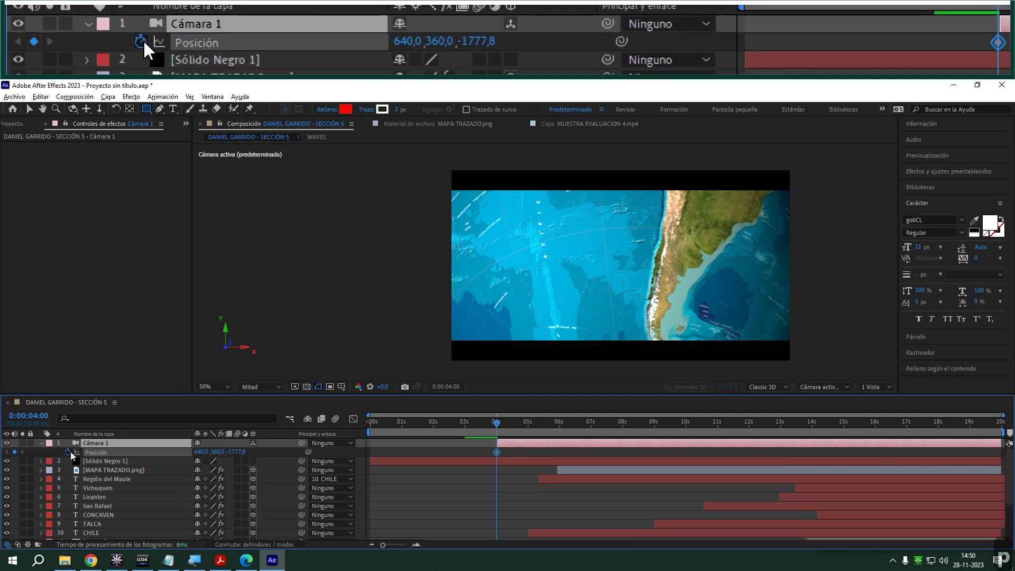
click(464, 443)
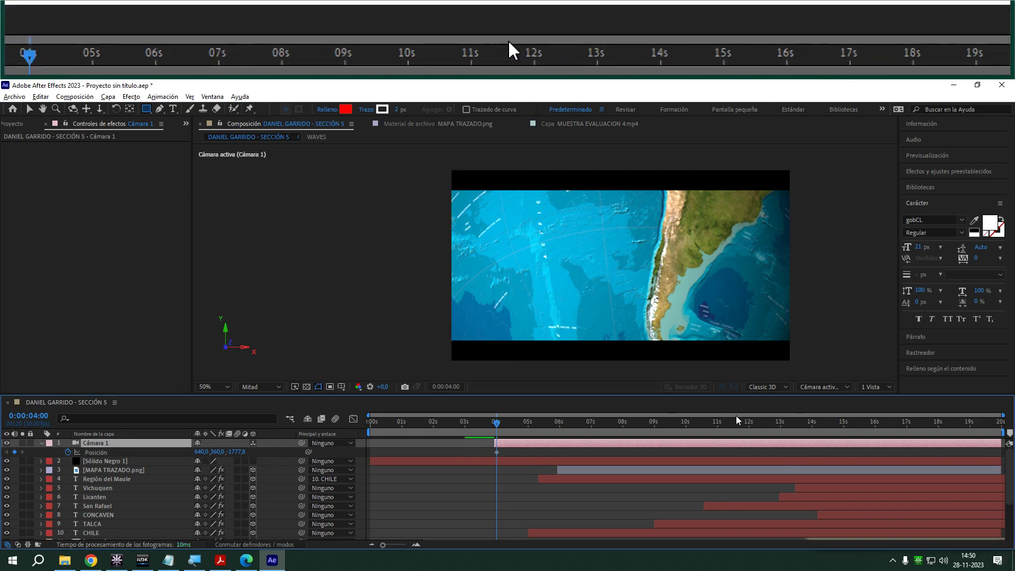
drag(754, 421, 1001, 422)
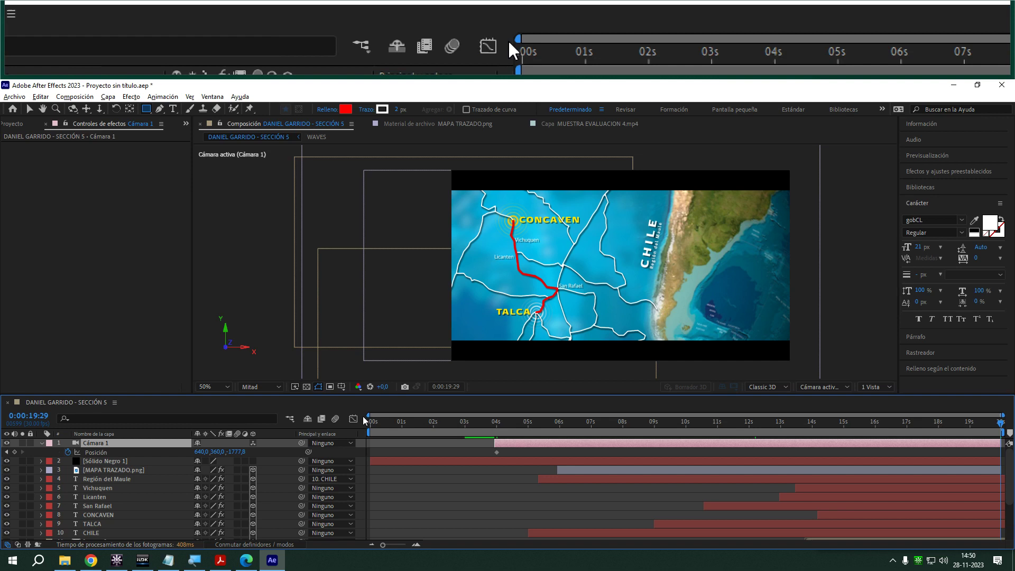
drag(236, 453, 425, 450)
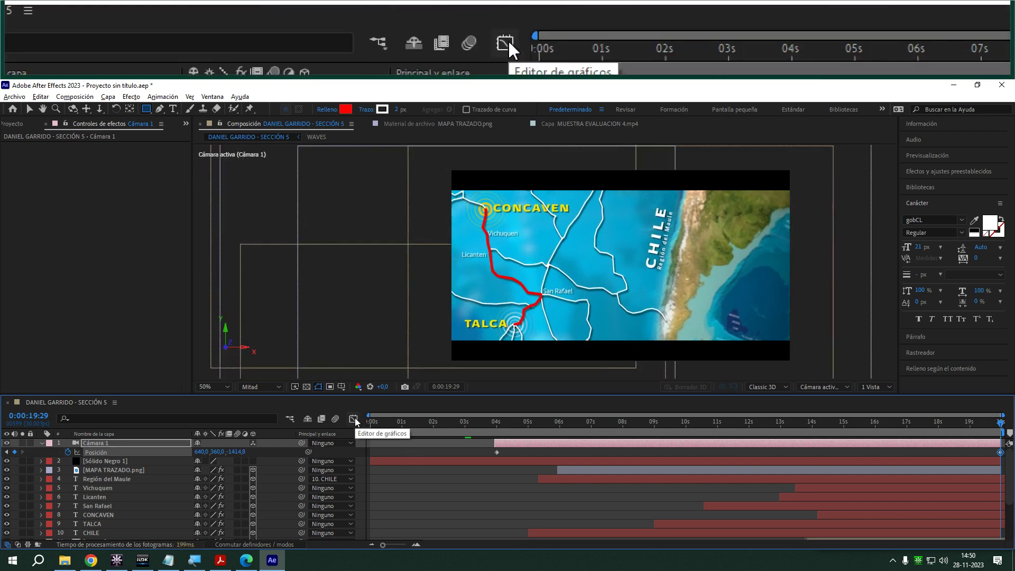
- Ease the camera move in by lowering the first position keyframe's speed to 0 px/s in the Graph Editor, and preview it
click(354, 419)
drag(538, 447, 523, 519)
click(452, 423)
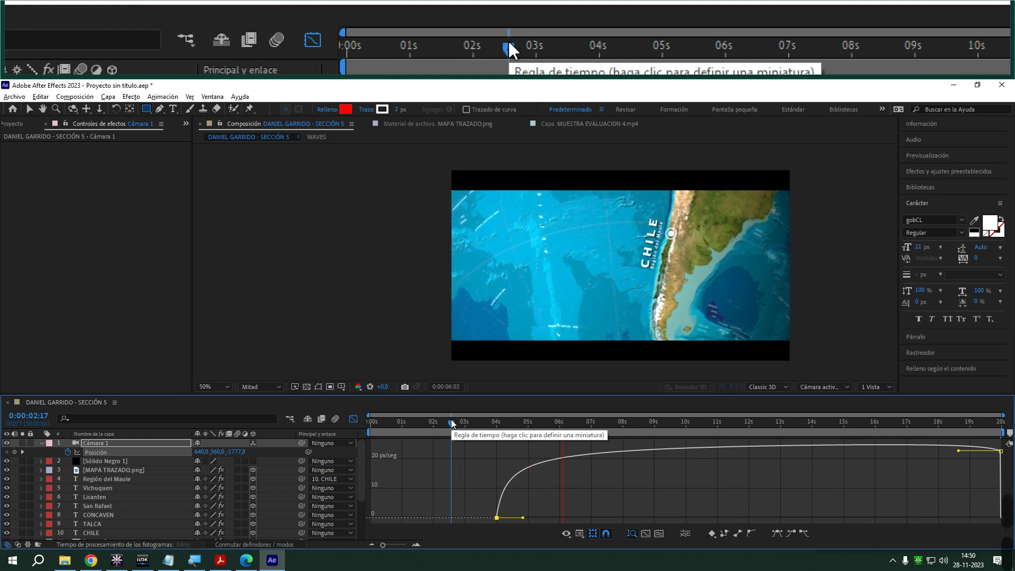
click(458, 422)
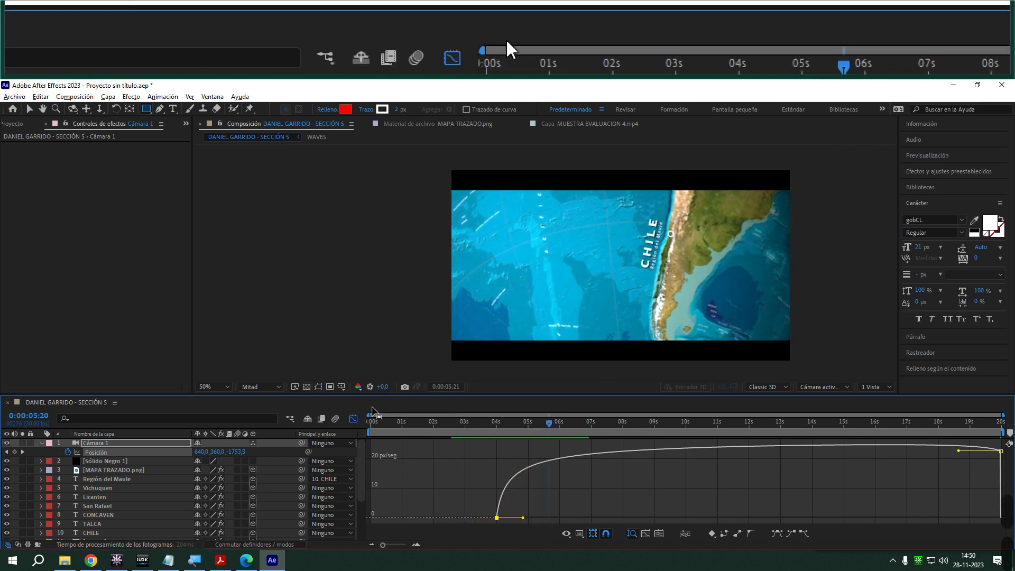
- Set the preview resolution to Cuarto and play the camera move from 0:00:02:11
click(260, 386)
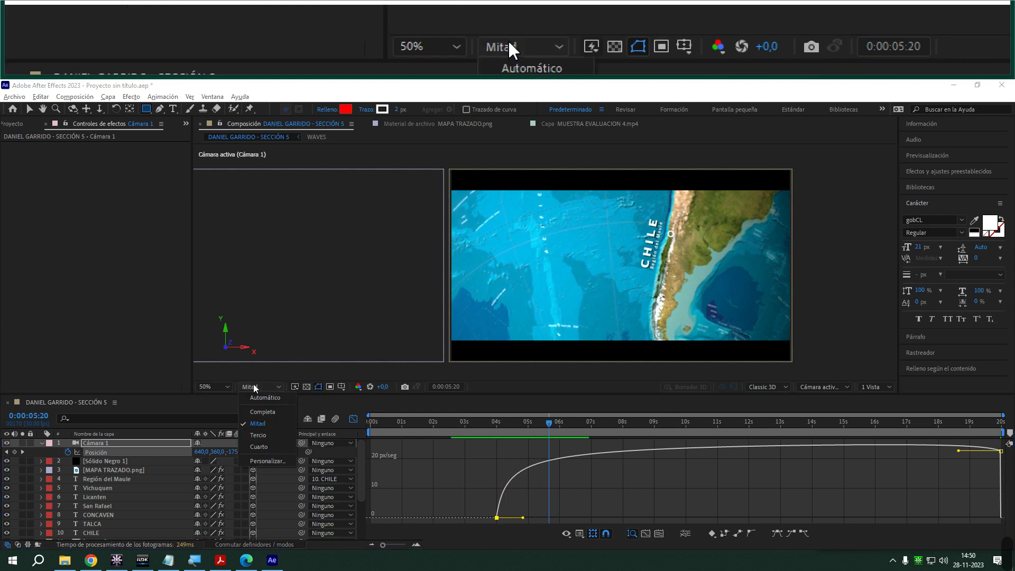
click(261, 446)
click(445, 422)
key(space)
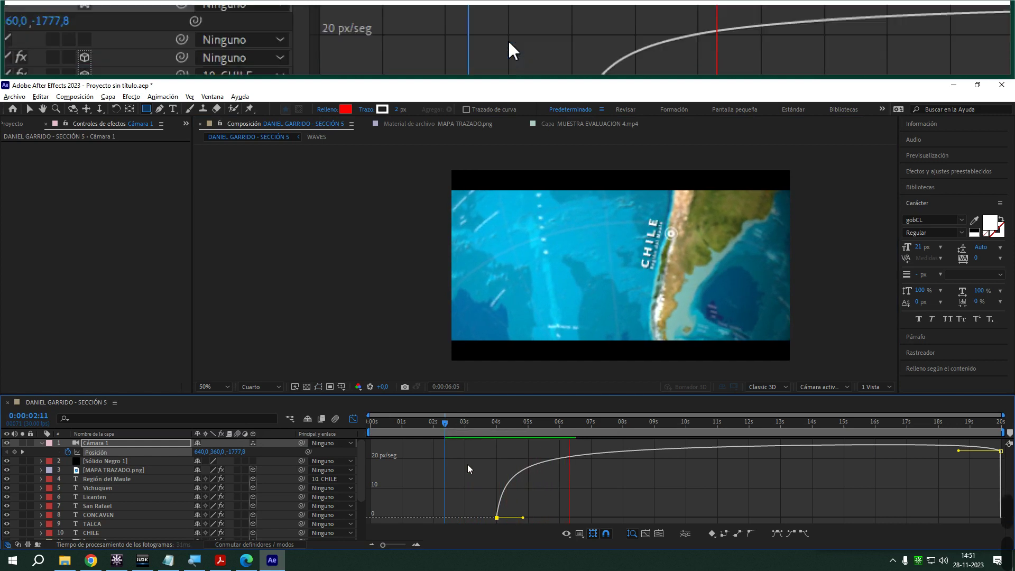
- Move the camera's first position keyframe earlier to about 3.3 seconds, and preview from 0:00:02:26
mouse_move(497, 519)
drag(497, 519, 474, 520)
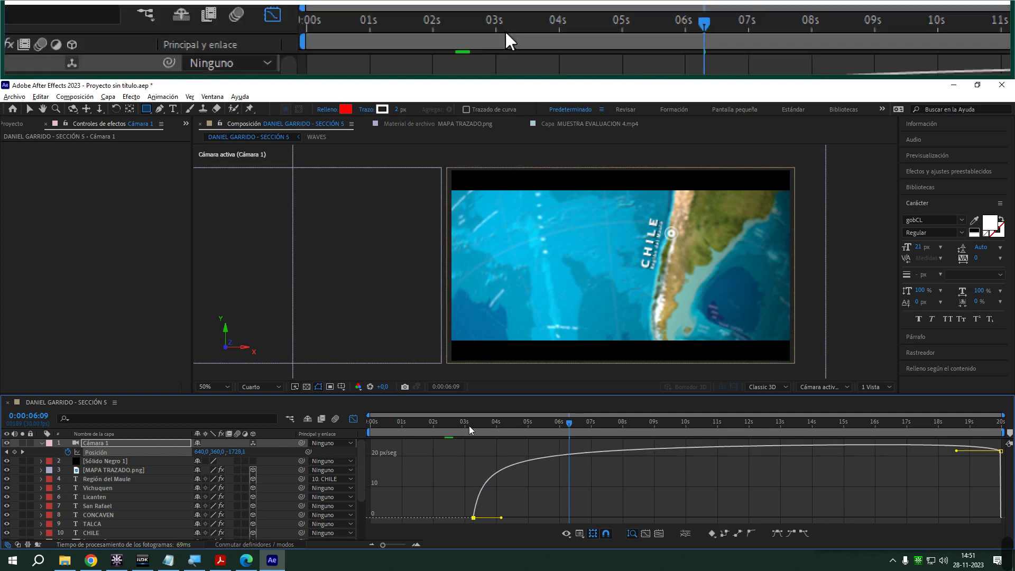
click(462, 423)
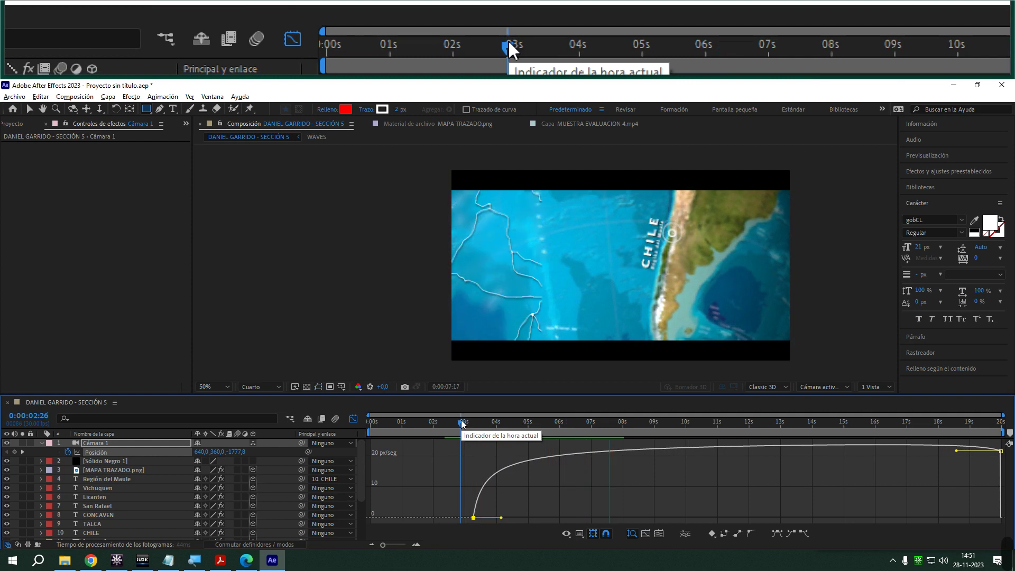
- Shorten the outgoing ease of the camera's first position keyframe in the Graph Editor, and preview the move from 0:00:02:23
key(space)
drag(502, 519, 486, 518)
click(458, 423)
key(space)
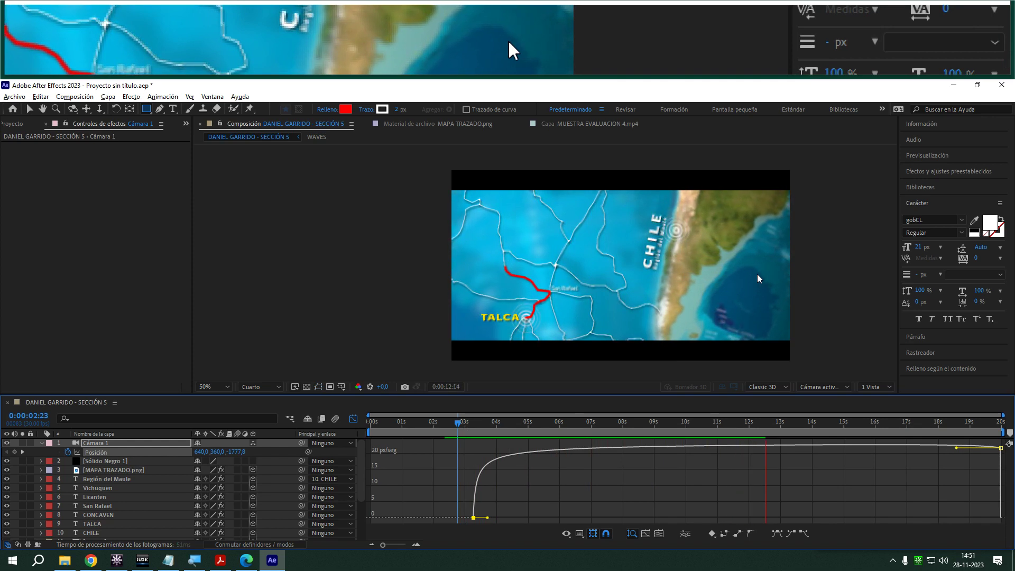
key(space)
- Leave the Graph Editor and extend the start of the Cámara 1 layer back to about 3 seconds
drag(779, 421, 382, 421)
drag(321, 442, 247, 446)
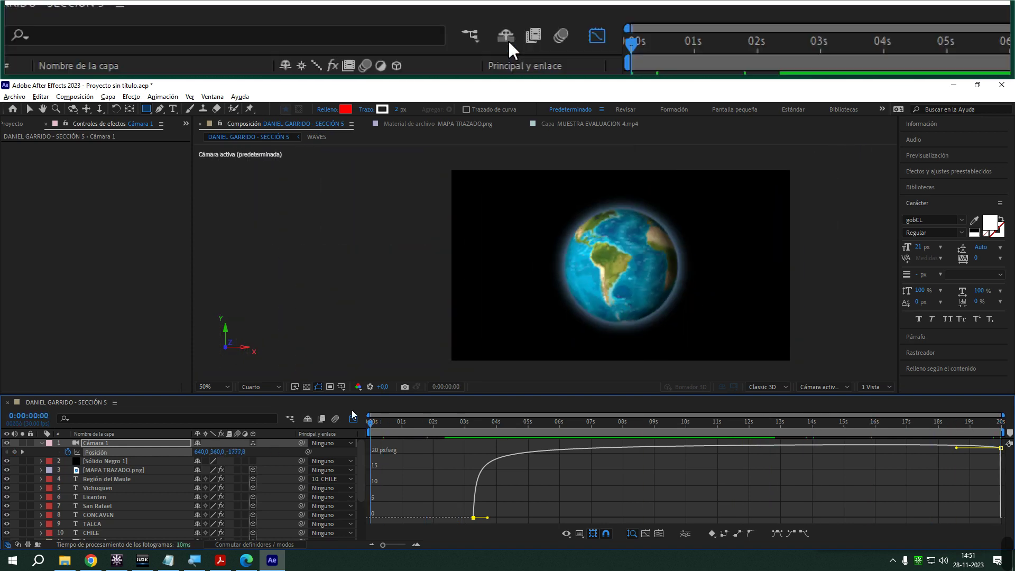
click(351, 421)
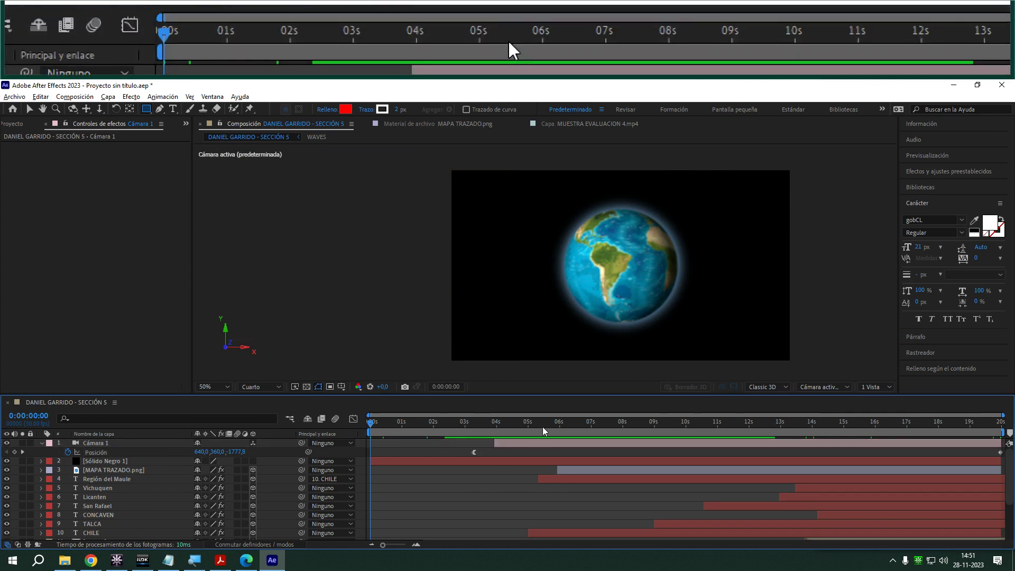
drag(494, 443, 622, 431)
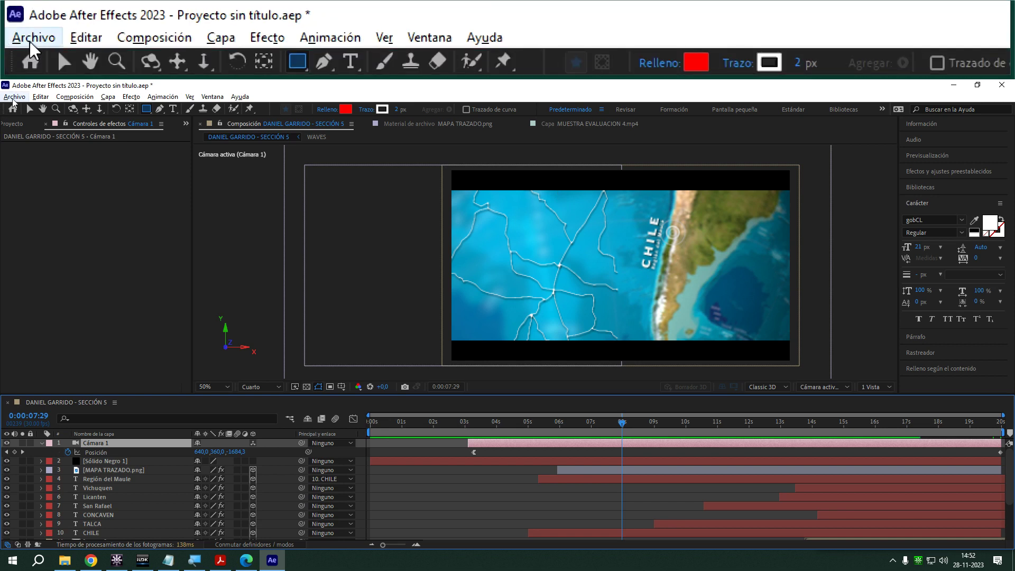
- Start collecting the project files, saving the project on the desktop first under the author's full name followed by "- SECCIÓN 5"
click(12, 98)
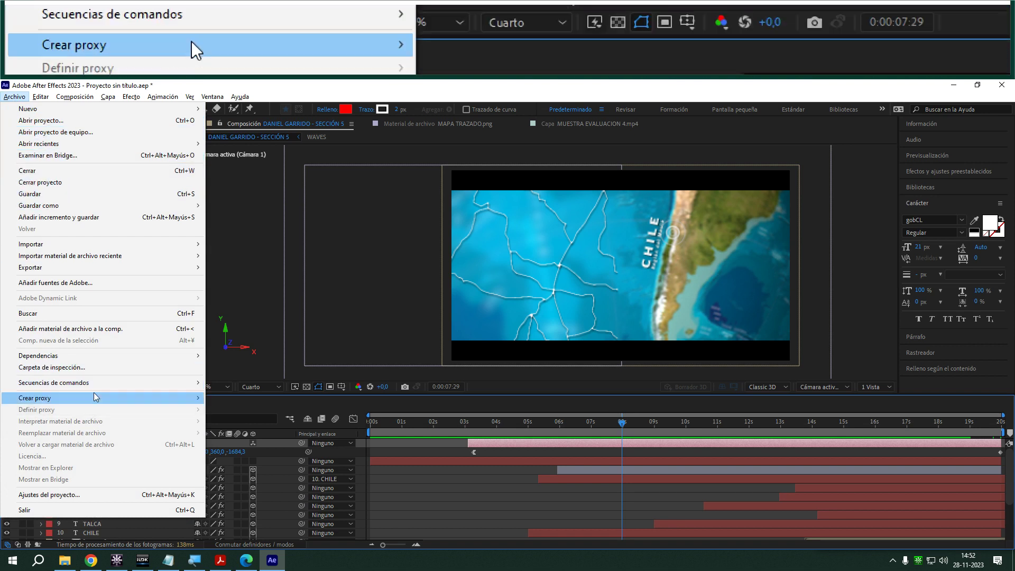
mouse_move(98, 355)
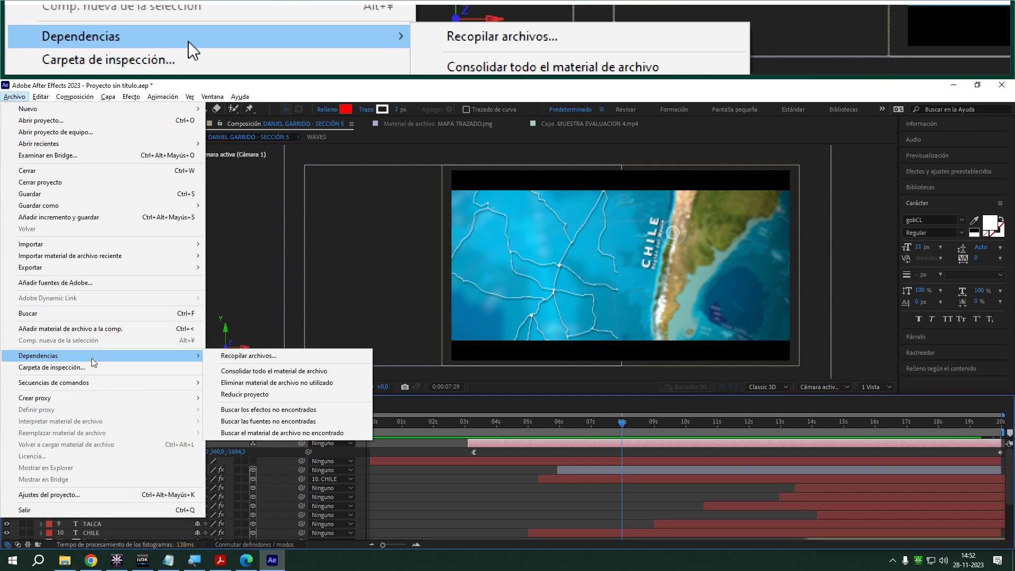
click(265, 357)
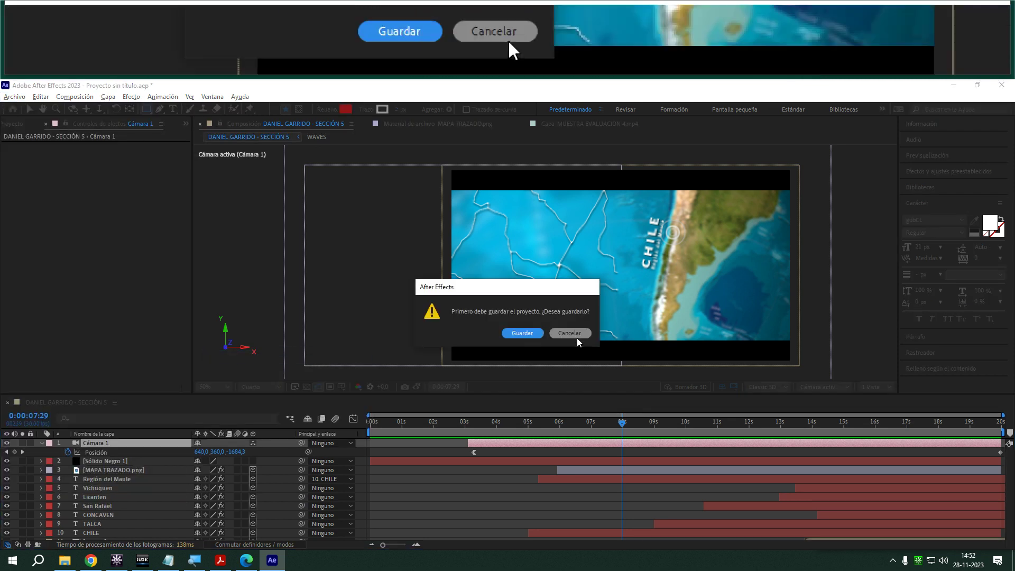
click(531, 333)
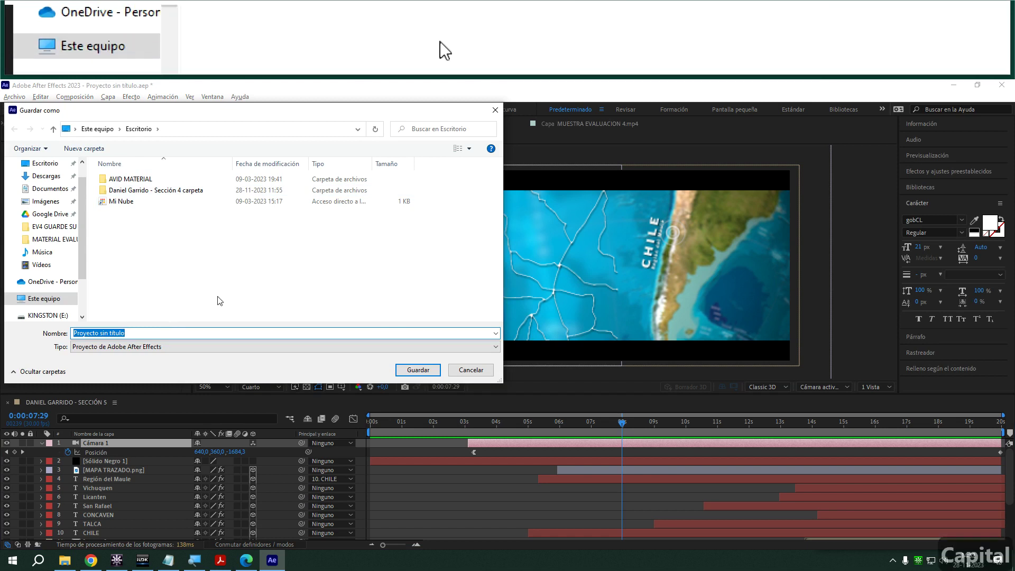
text(DANIEL GA)
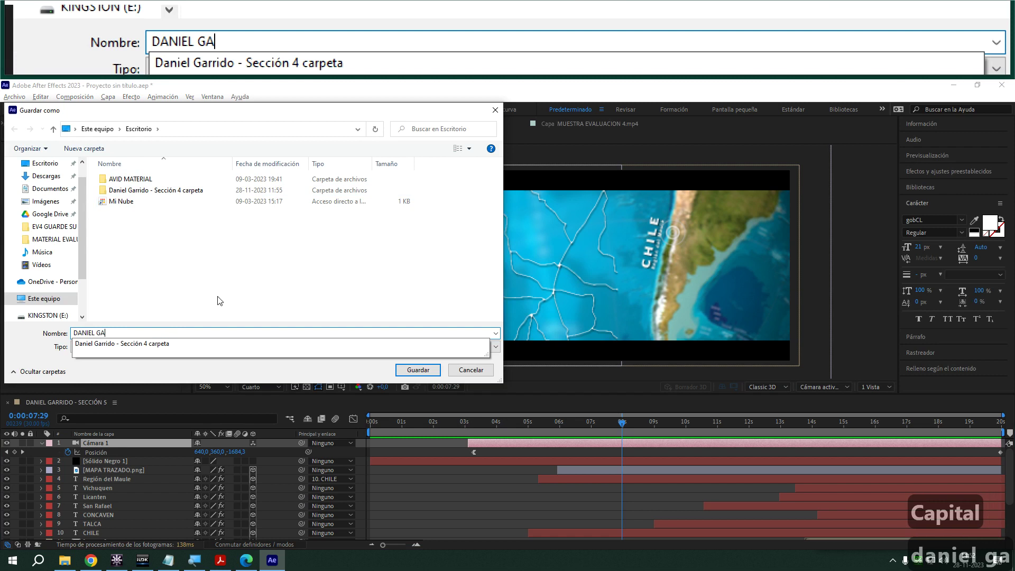
text(RRIDO SE)
key(BackSpace)
key(BackSpace)
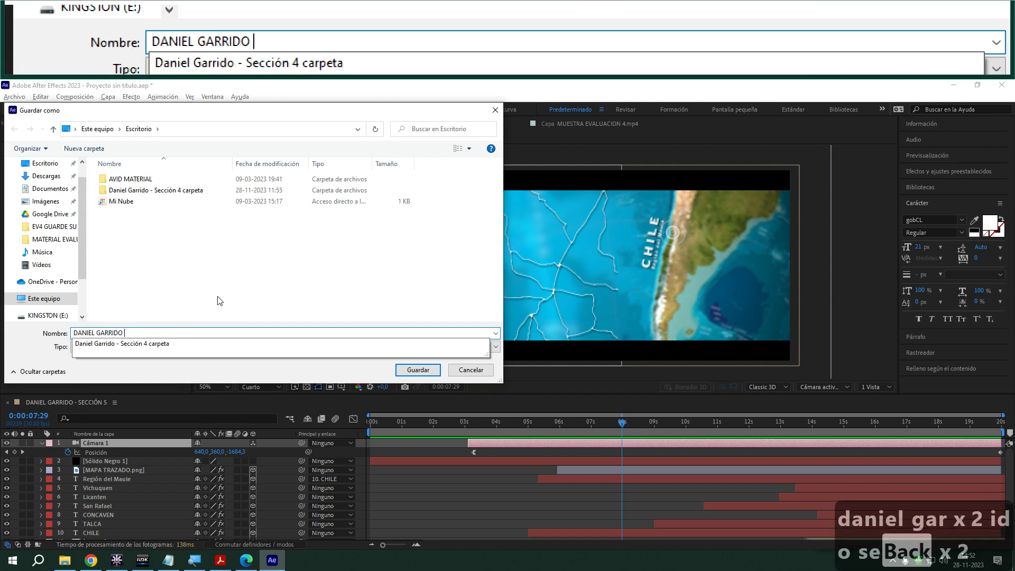
text(- S)
key(BackSpace)
text(S)
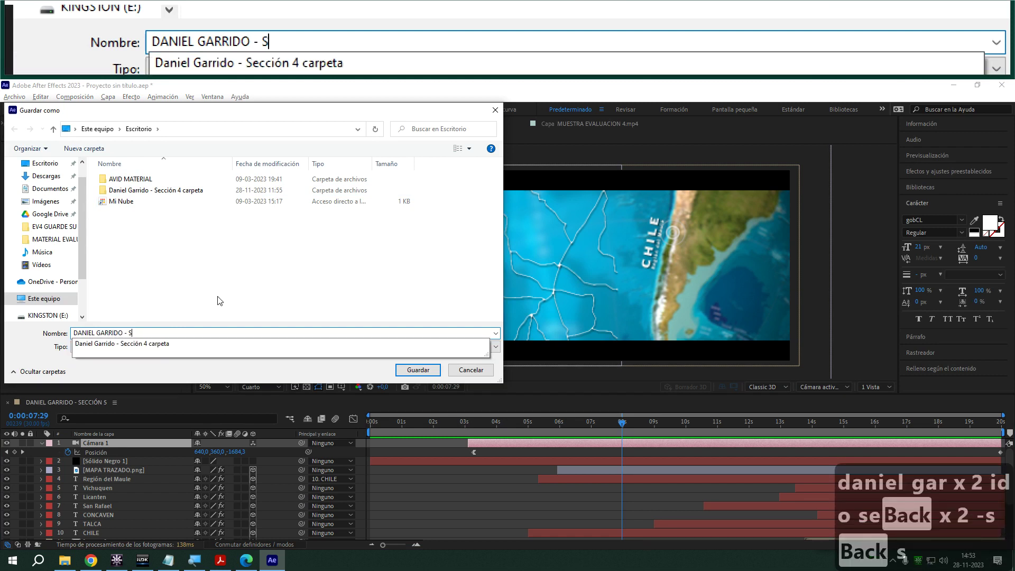
text(ECCI+)
key(BackSpace)
key(BackSpace)
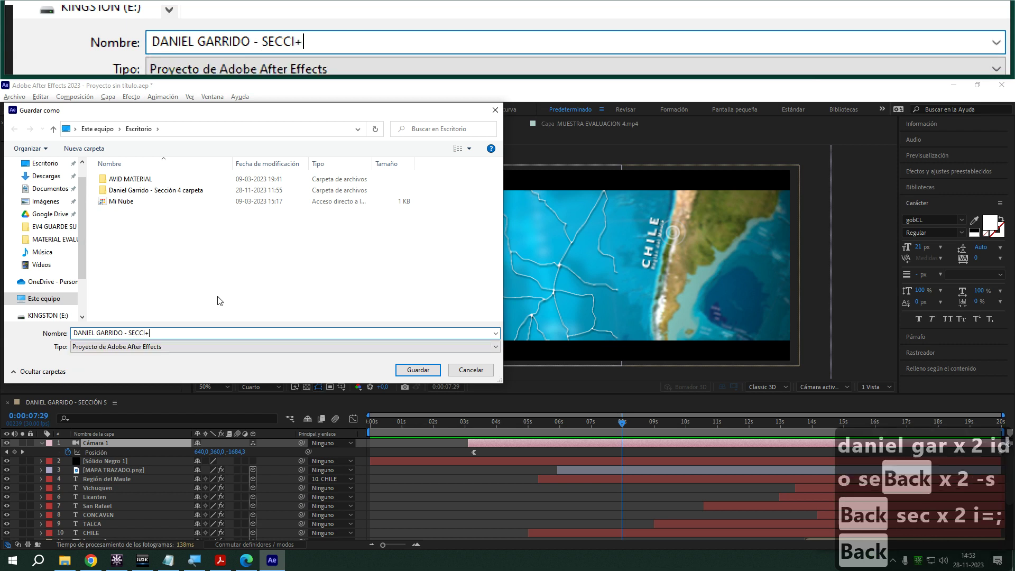
text(+)
key(BackSpace)
text(+O)
key(BackSpace)
key(BackSpace)
text(p)
key(BackSpace)
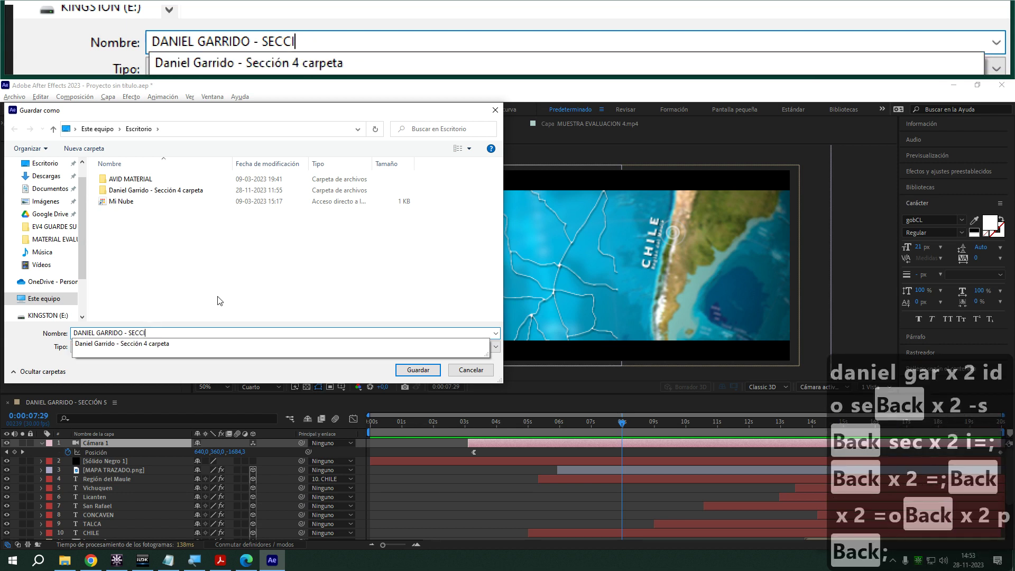
text(5)
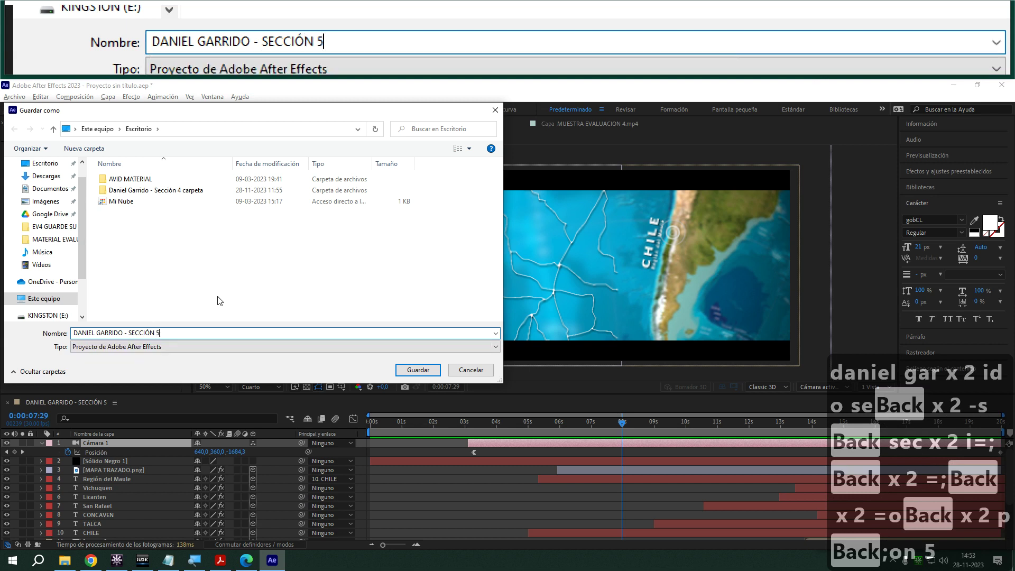
click(417, 370)
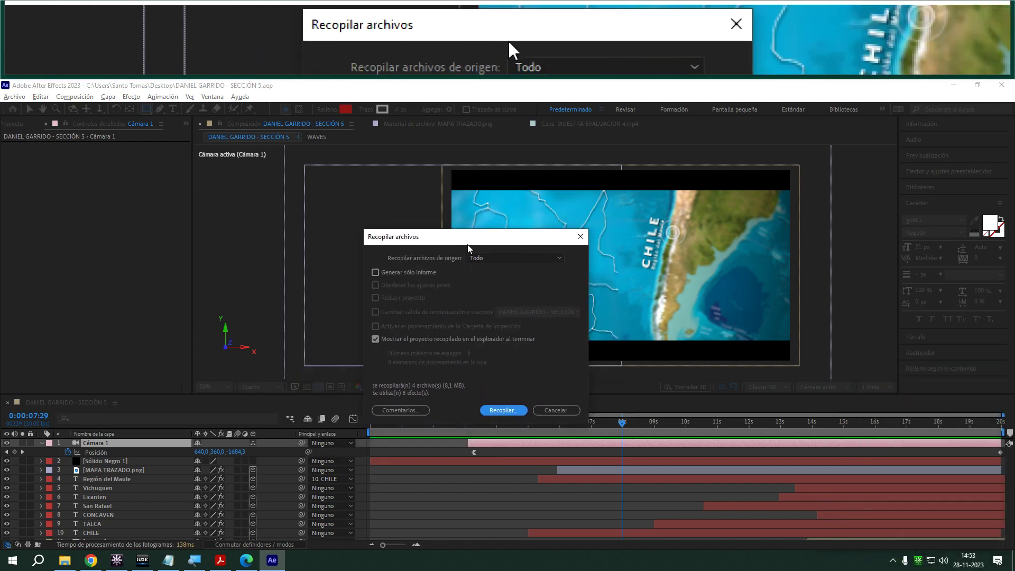
click(493, 258)
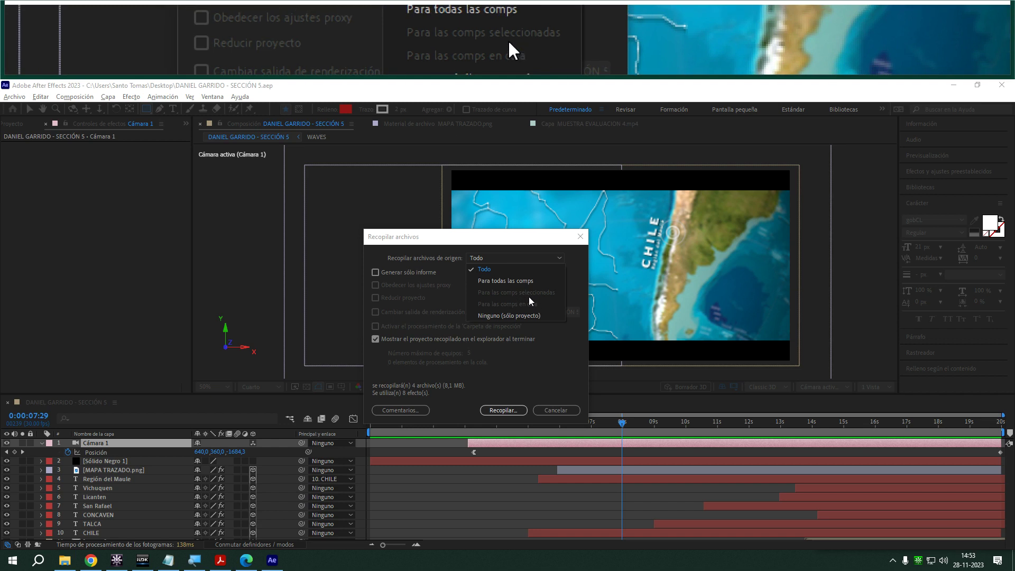
click(505, 282)
click(492, 259)
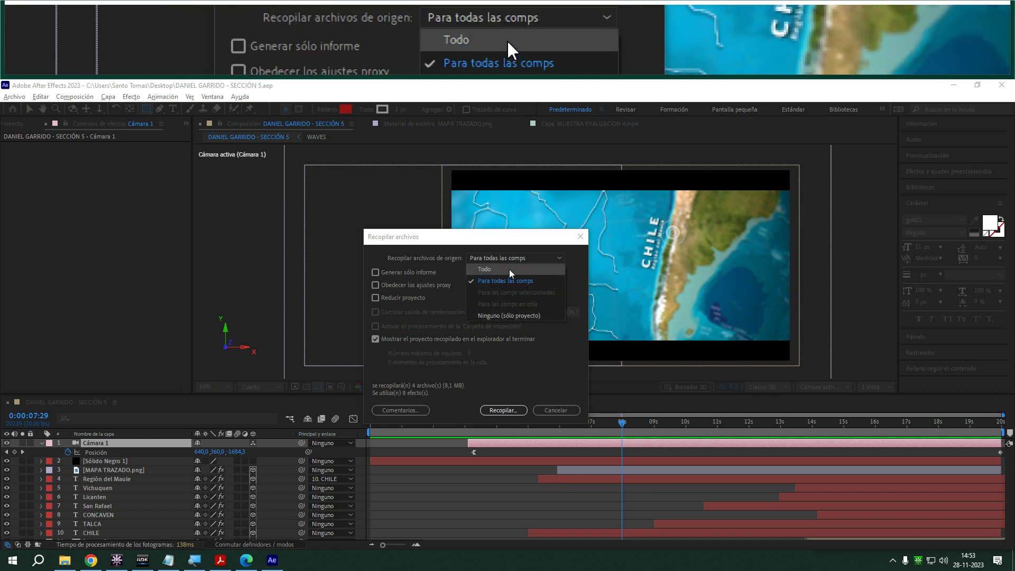
click(503, 268)
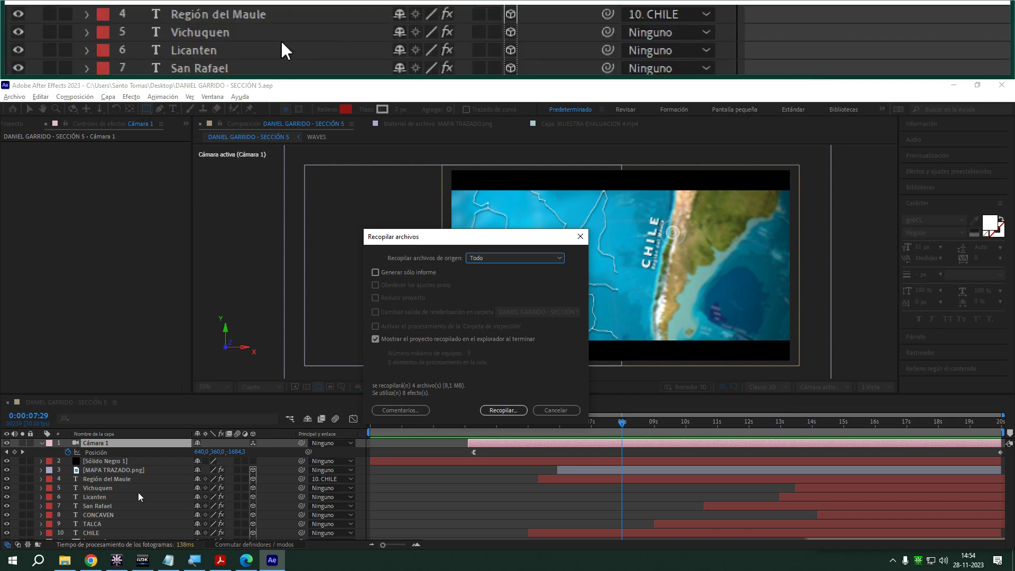
click(556, 411)
- Delete the MUESTRA EVALUACION 4.mp4 reference layer from the composition and remove its footage from the project
scroll(122, 521, down, 3)
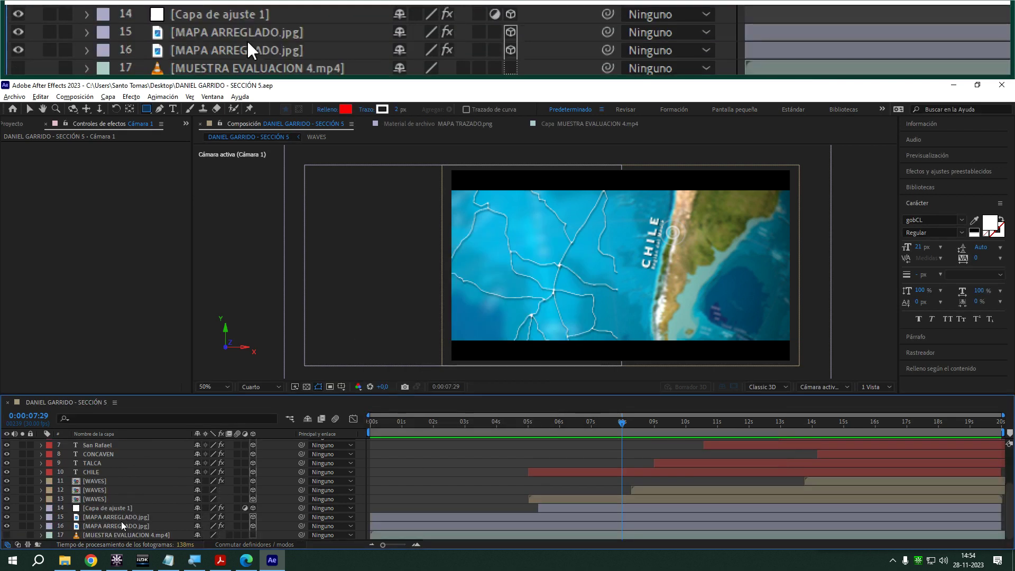
click(112, 534)
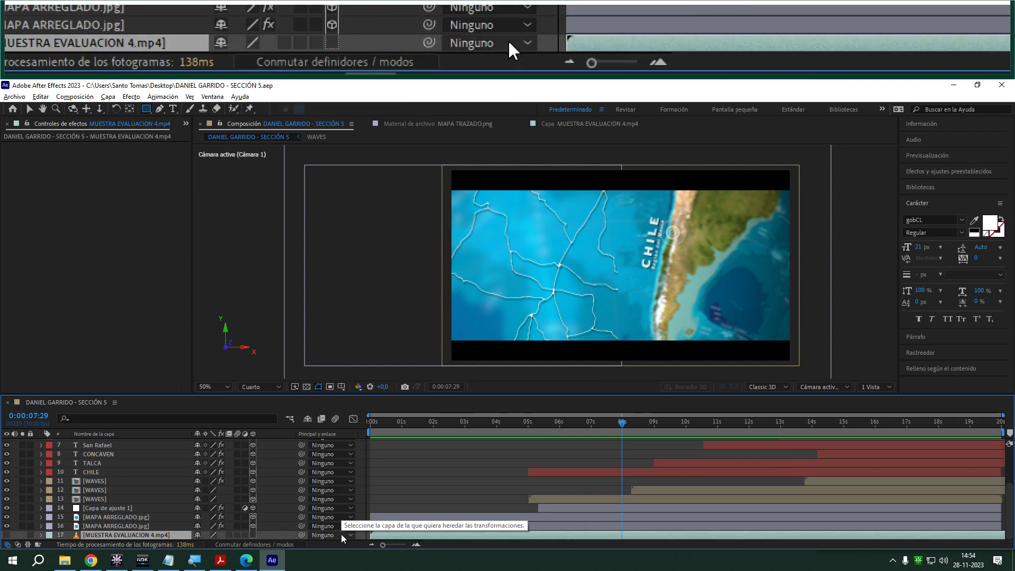
key(Delete)
key(Caps_Lock)
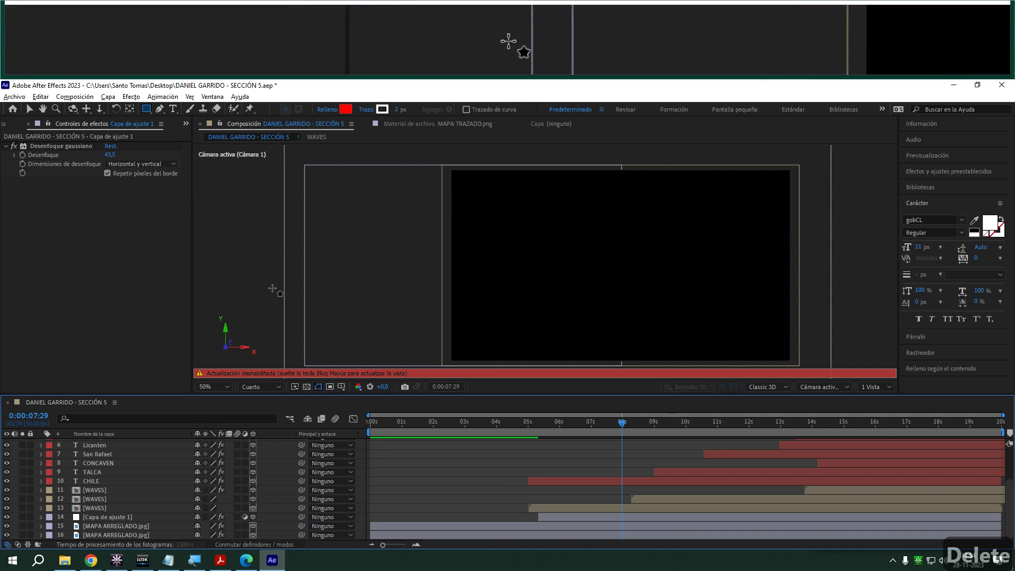
key(Caps_Lock)
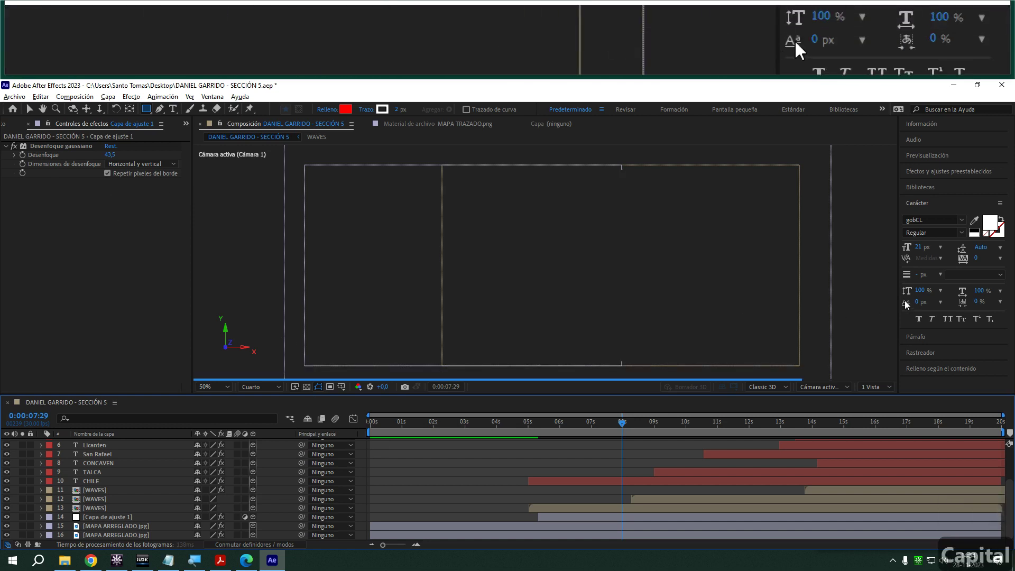
click(6, 123)
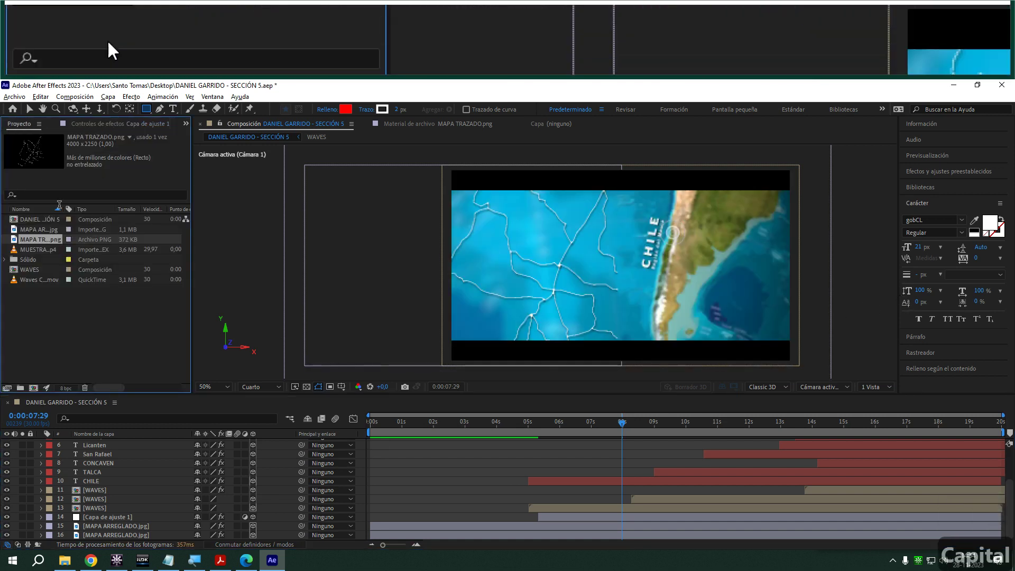
click(43, 251)
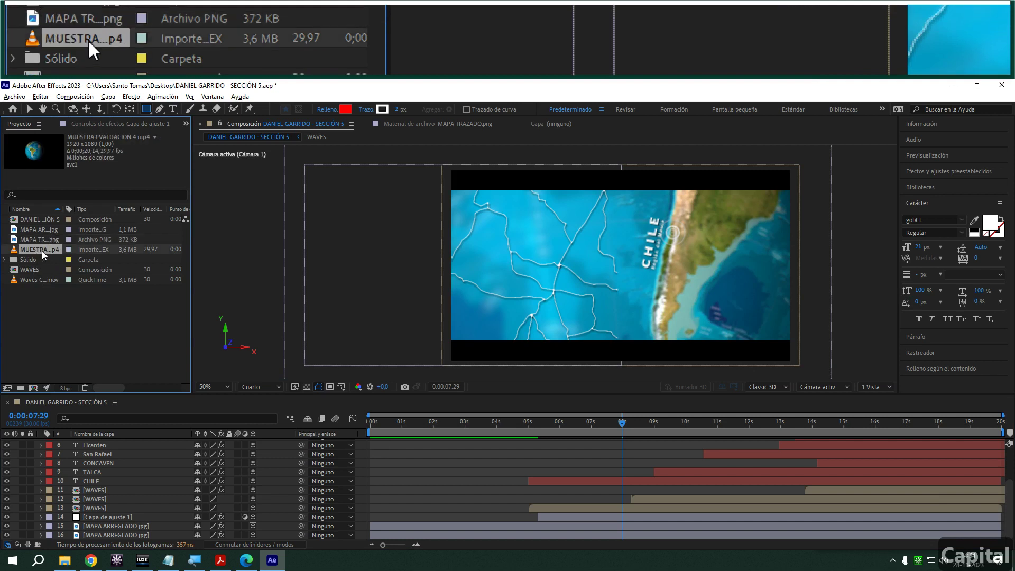
key(Delete)
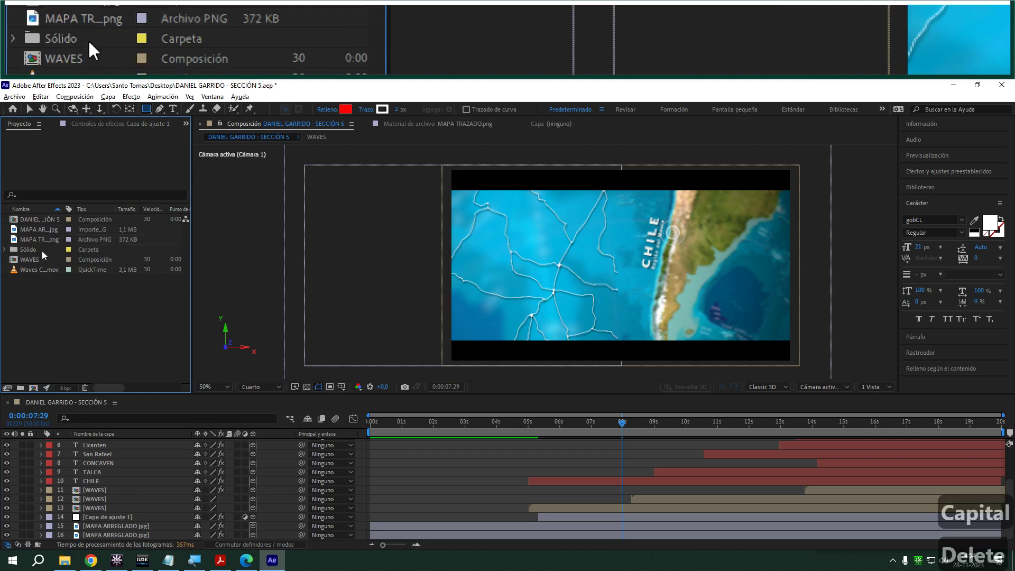
- Save the project and collect all its source files (Todo) into the suggested "SECCIÓN 5 carpeta" folder on the desktop
click(15, 97)
mouse_move(204, 358)
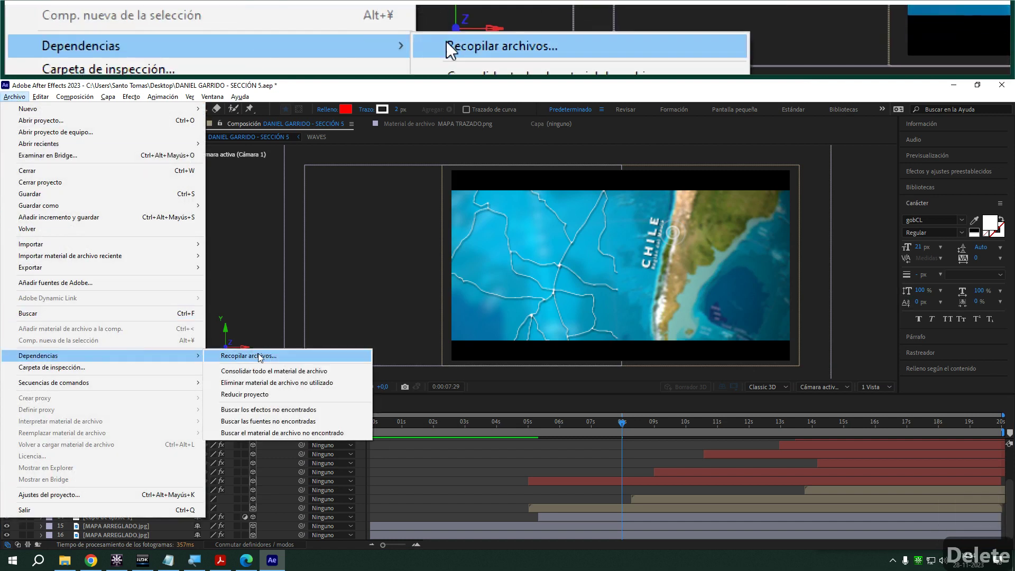
click(274, 370)
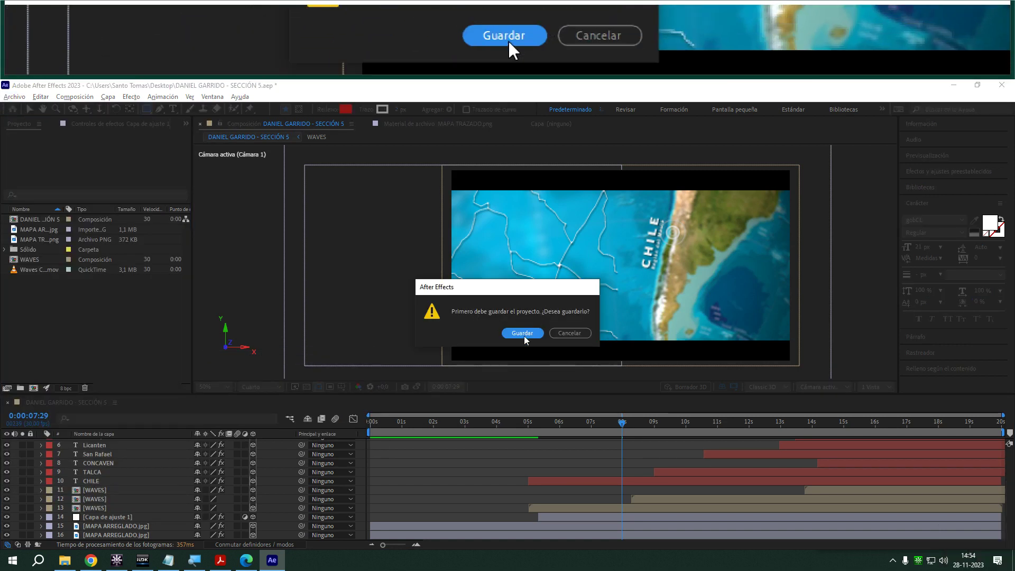
click(524, 335)
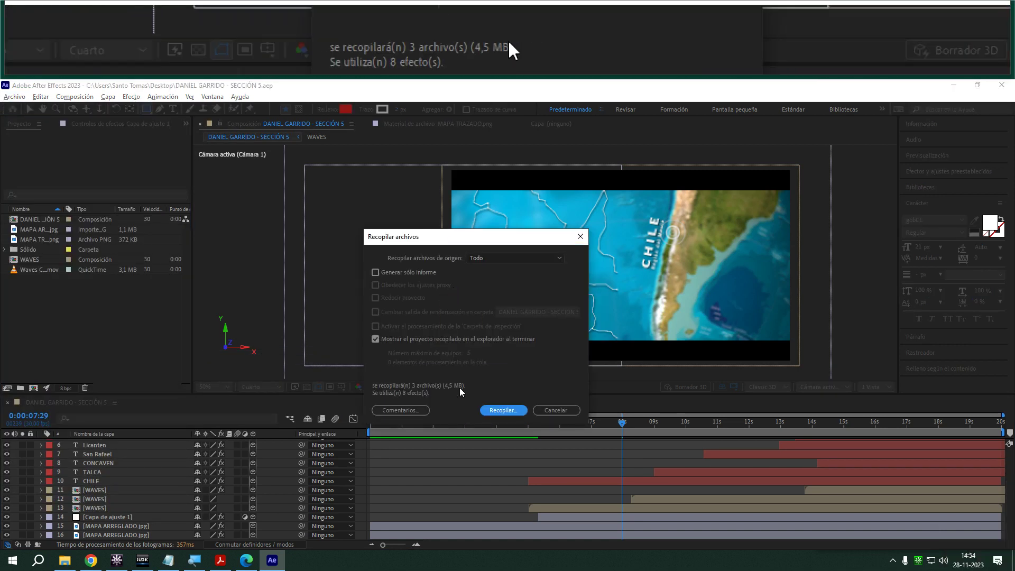
click(511, 410)
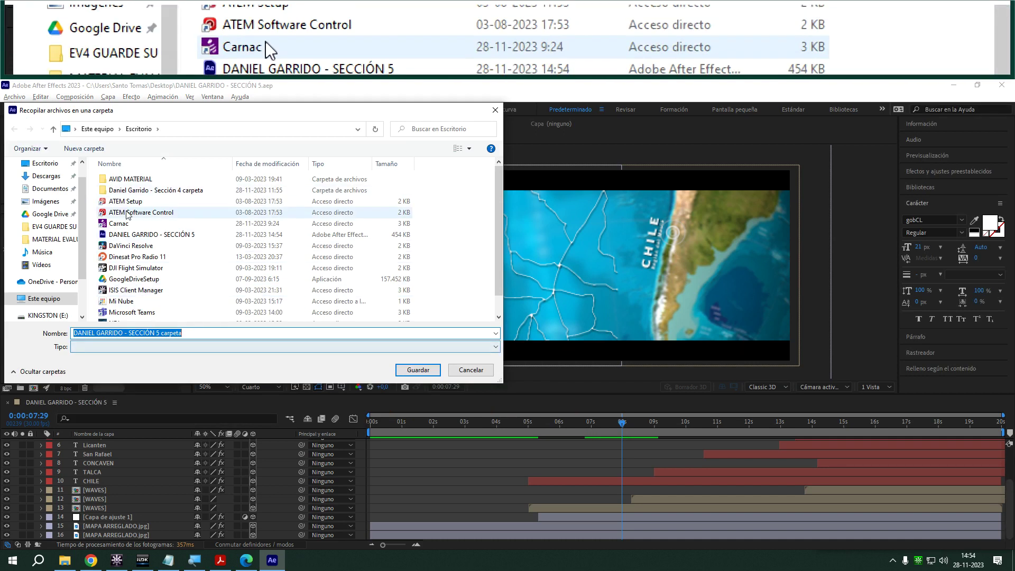
click(421, 370)
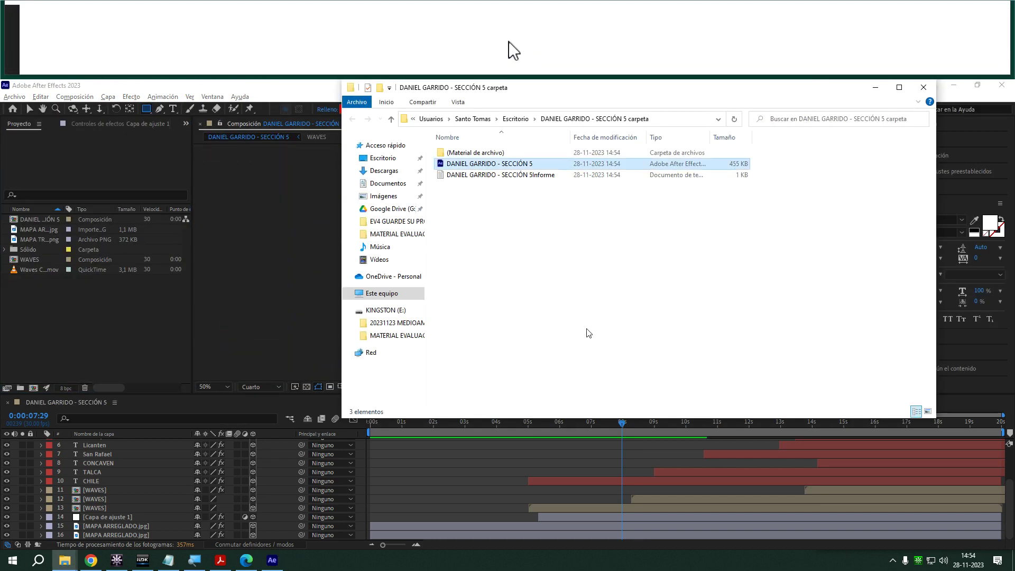
- Check the contents of the collected project folder on the desktop, including its (Material de archivo) subfolder
click(517, 122)
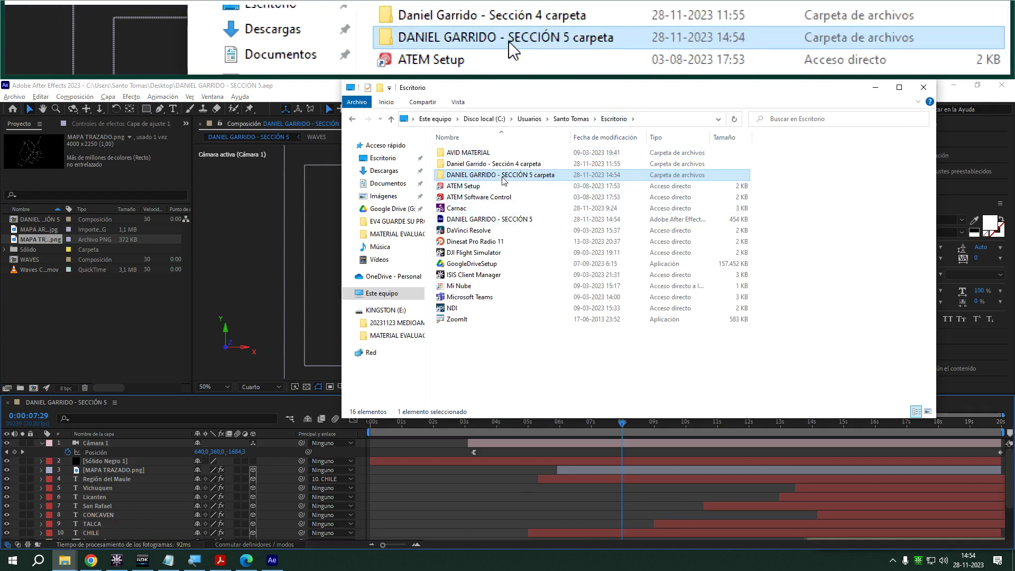
double_click(540, 175)
click(478, 155)
double_click(479, 154)
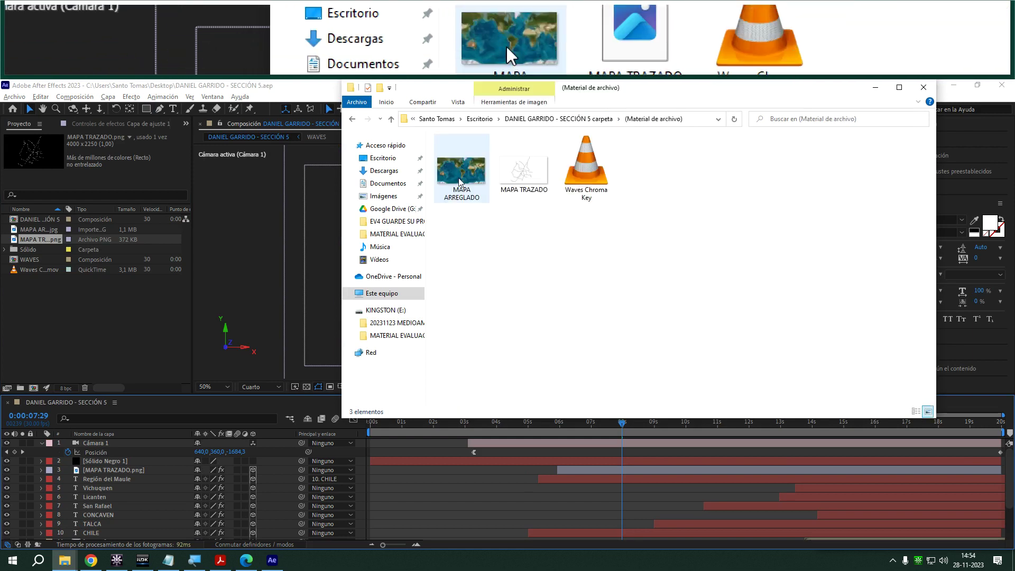
click(350, 125)
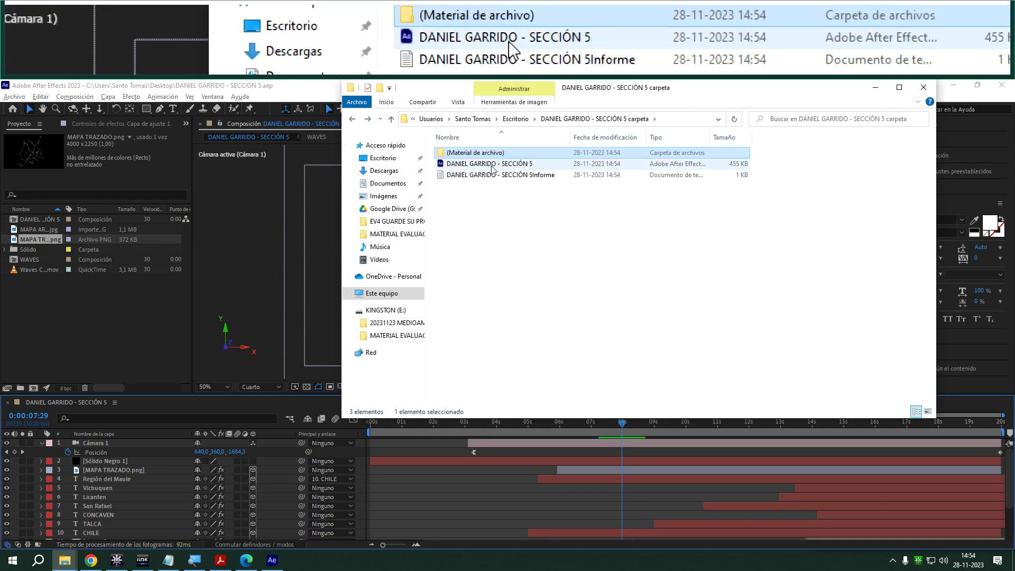
- Open the collected copy of the project, and open the SECCIÓN 5 collection report (Informe) from the same folder
click(491, 165)
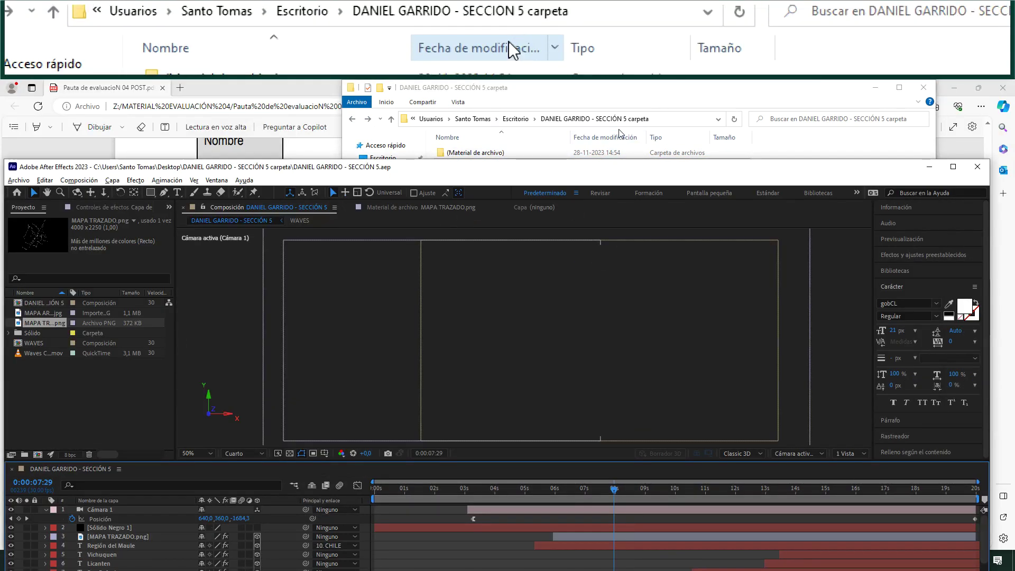
click(613, 101)
double_click(487, 175)
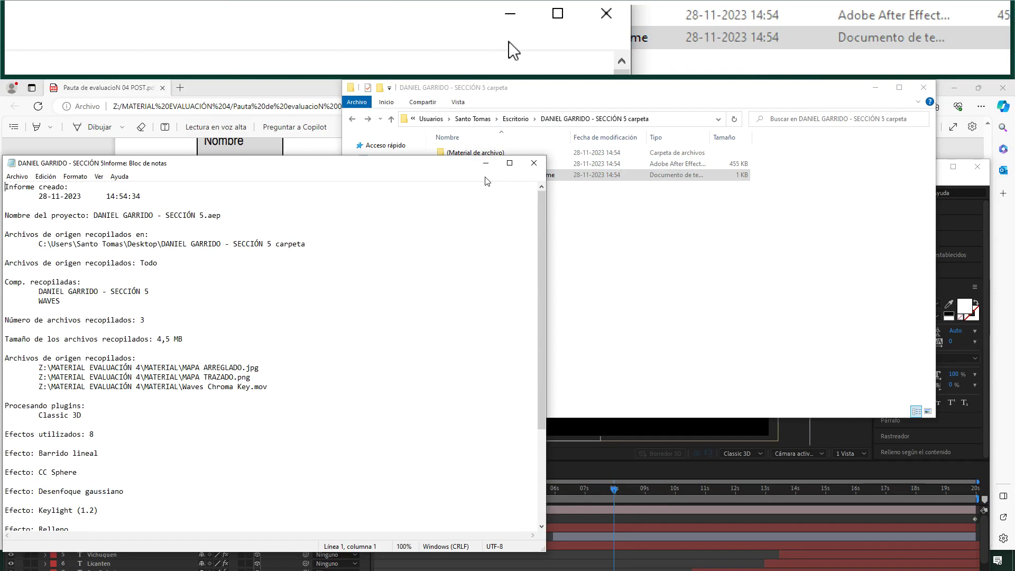
- Review the collection report's source files, effects used and font dependencies down to its end, and close the report
scroll(180, 273, down, 5)
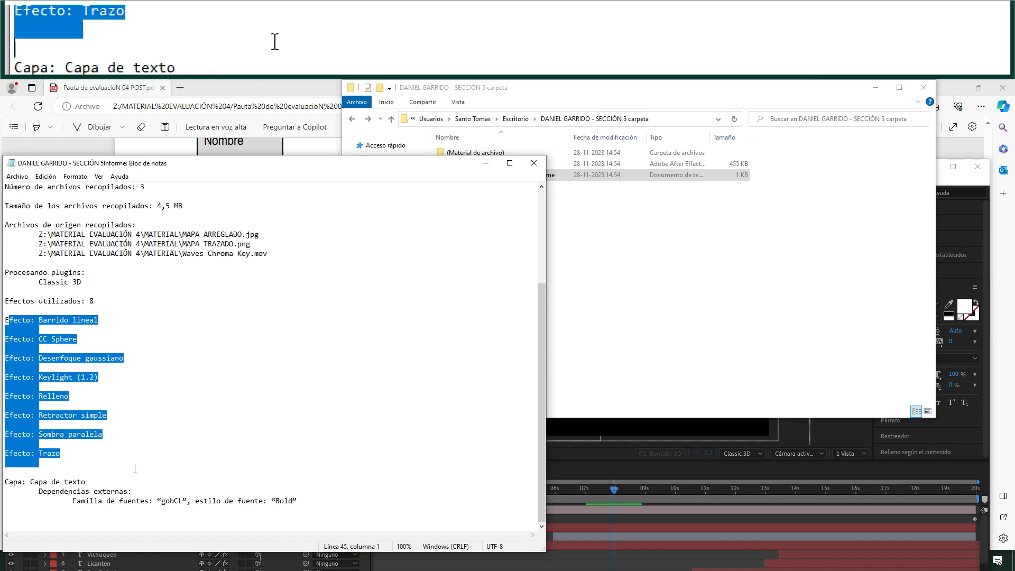
drag(135, 468, 145, 490)
click(81, 480)
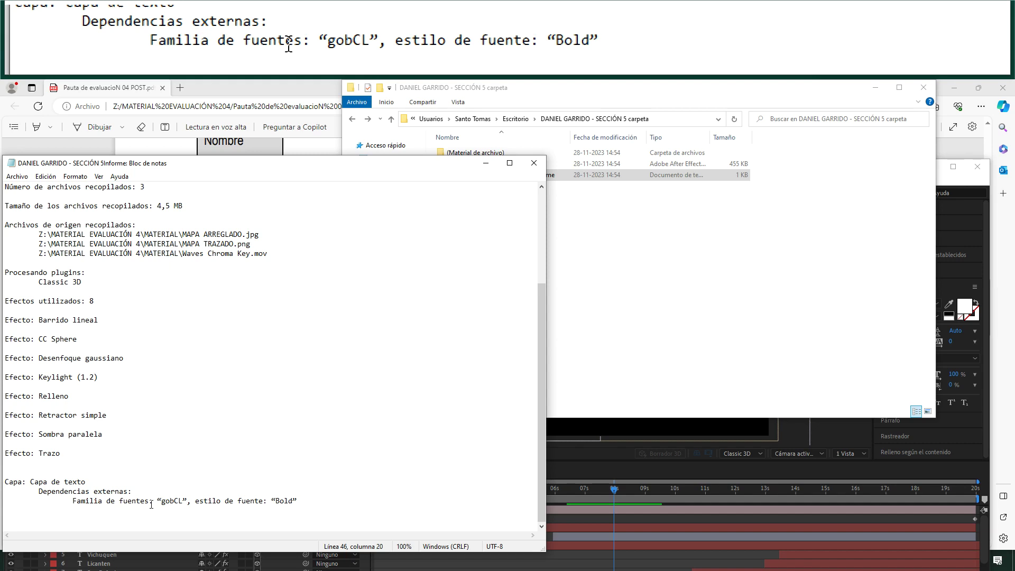
drag(319, 499, 293, 301)
scroll(313, 261, down, 5)
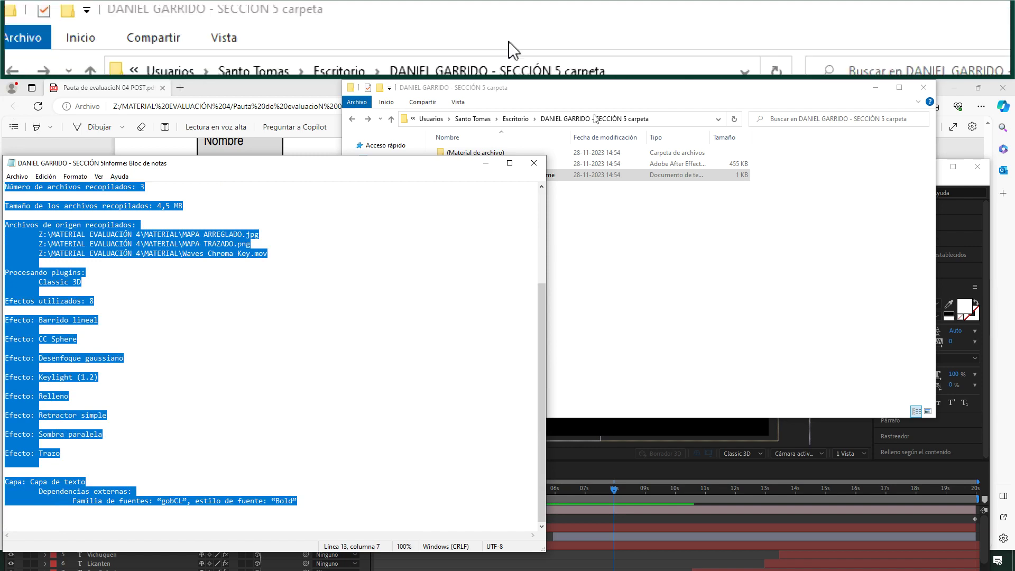
click(534, 163)
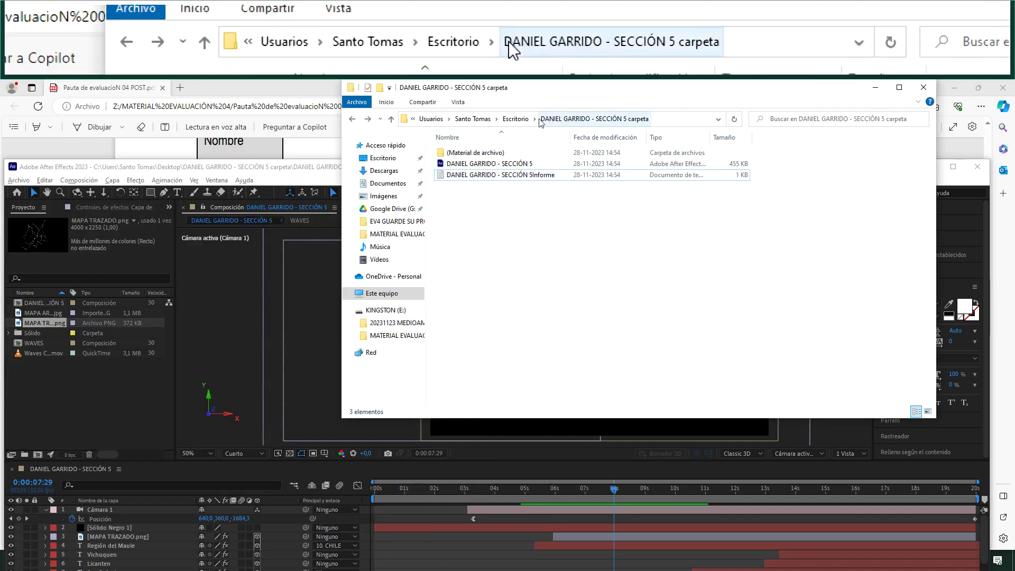
- Go from the collected folder to the desktop, the MATERIAL EVALUACIÓN 4 folder and up to the root of the shared Z: drive
click(516, 119)
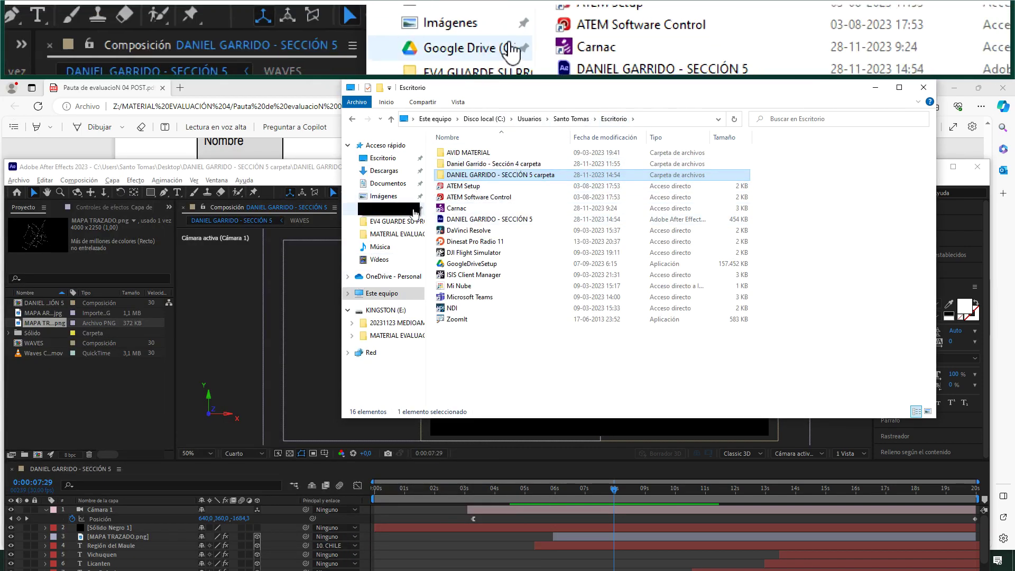
click(393, 234)
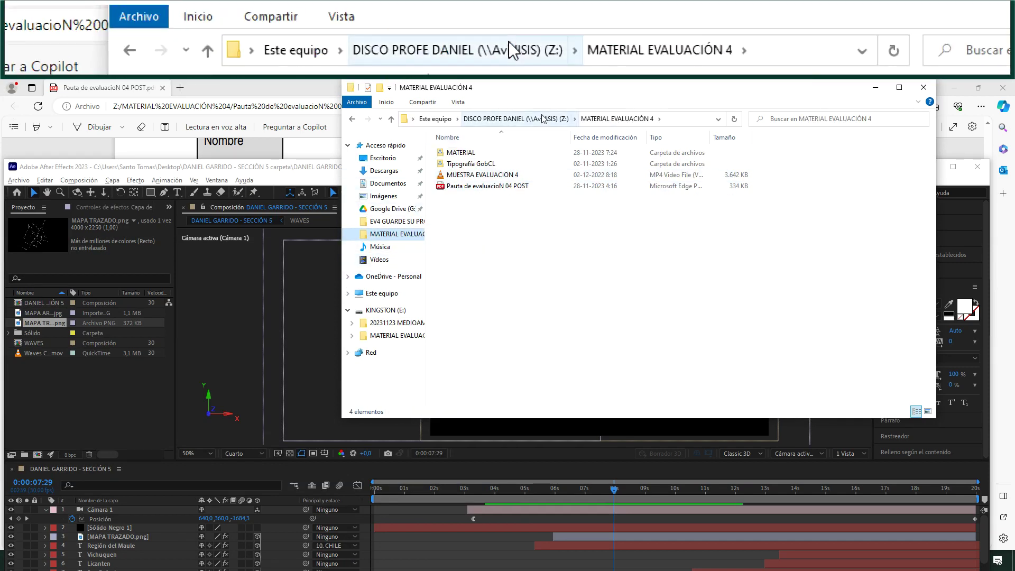
click(520, 119)
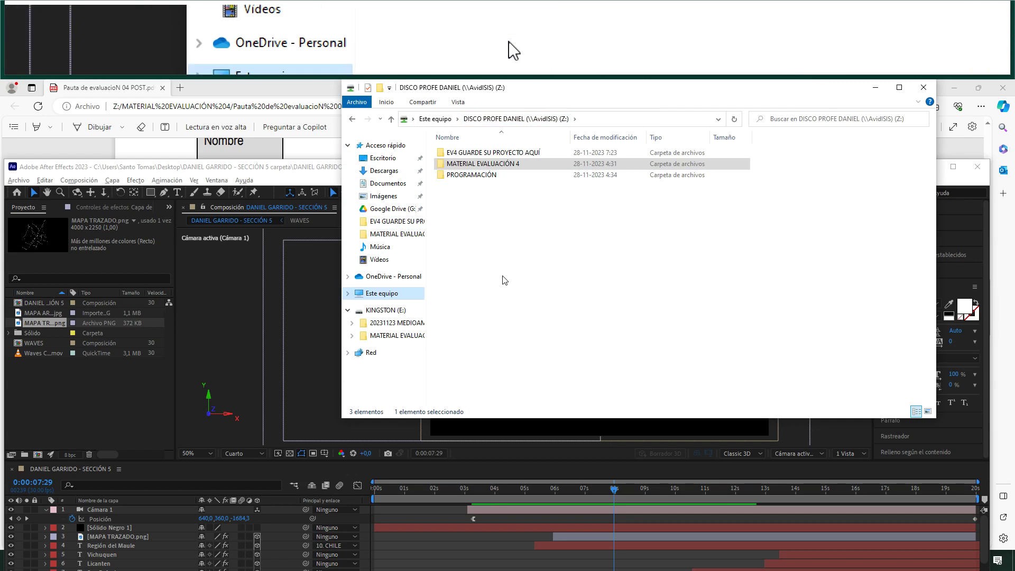